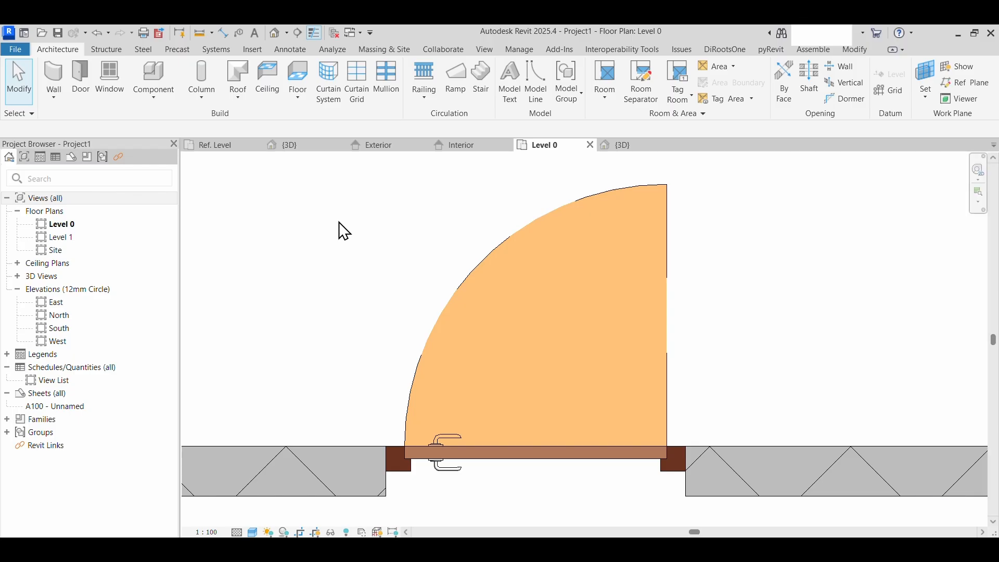
Show the finished door in the 3D view and inspect it from a slightly different angle
{"action": "key", "text": "ctrl+Tab"}
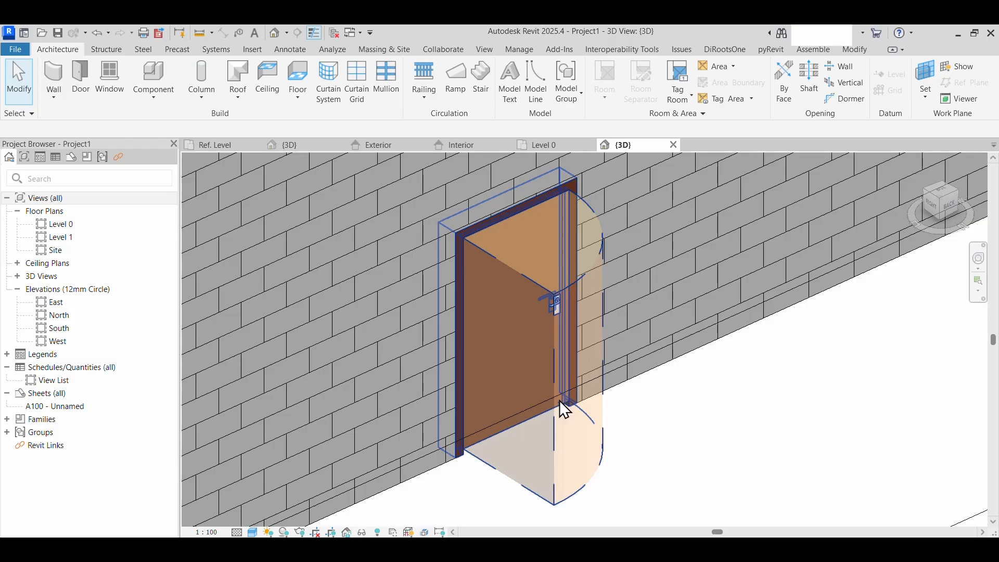
{"action": "middle_click_drag", "start_coordinate": [478, 208], "coordinate": [467, 198], "text": "shift"}
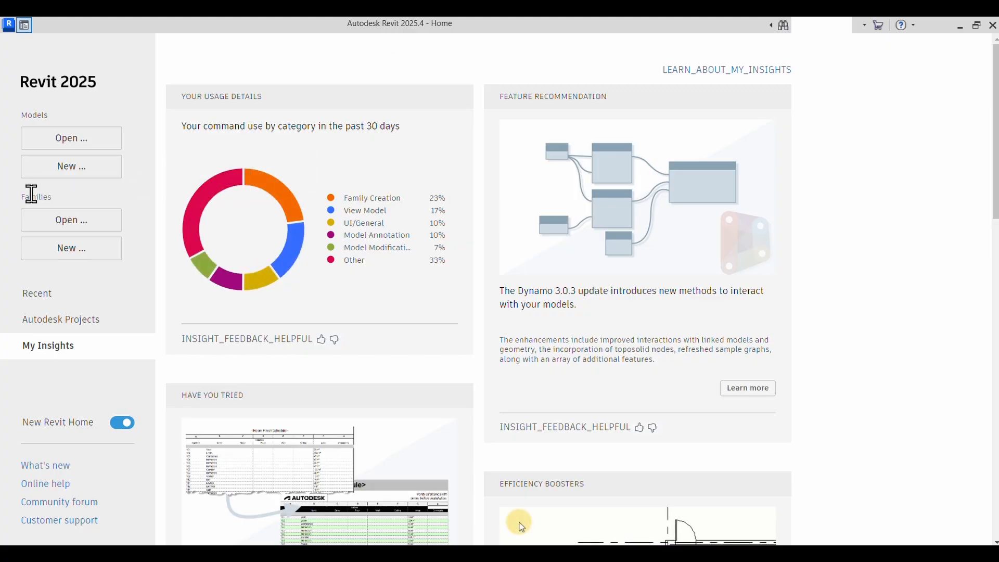
Create a new family from the Metric Door template
{"action": "left_click", "coordinate": [61, 250]}
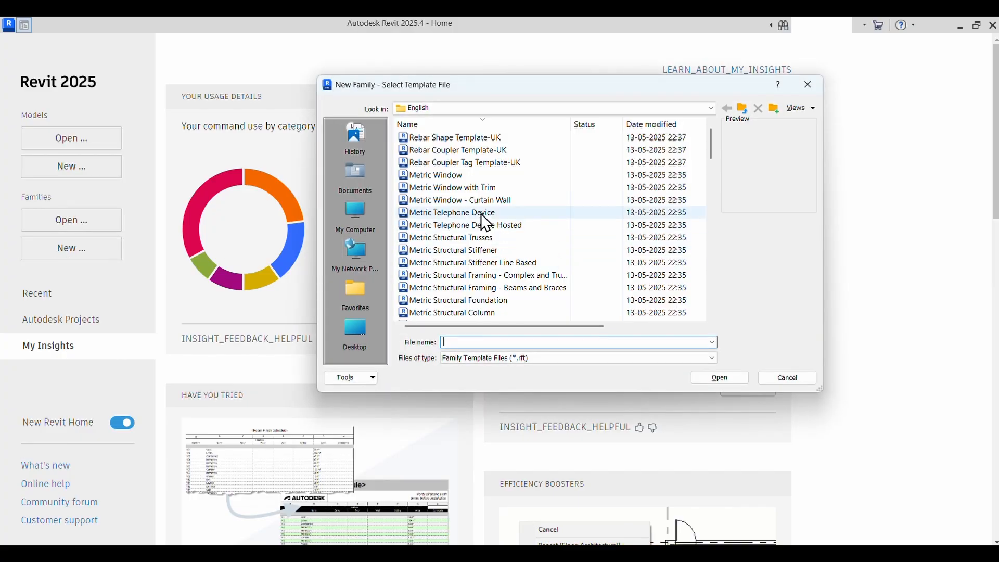
{"action": "scroll", "coordinate": [481, 214], "scroll_direction": "down", "scroll_amount": 15}
{"action": "scroll", "coordinate": [480, 213], "scroll_direction": "down", "scroll_amount": 8}
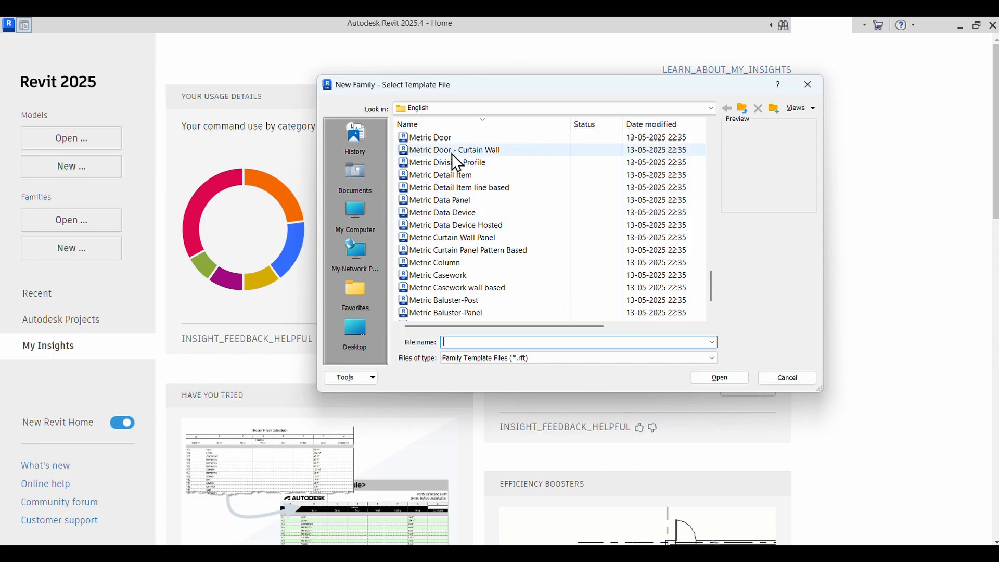
{"action": "scroll", "coordinate": [451, 140], "scroll_direction": "up", "scroll_amount": 1}
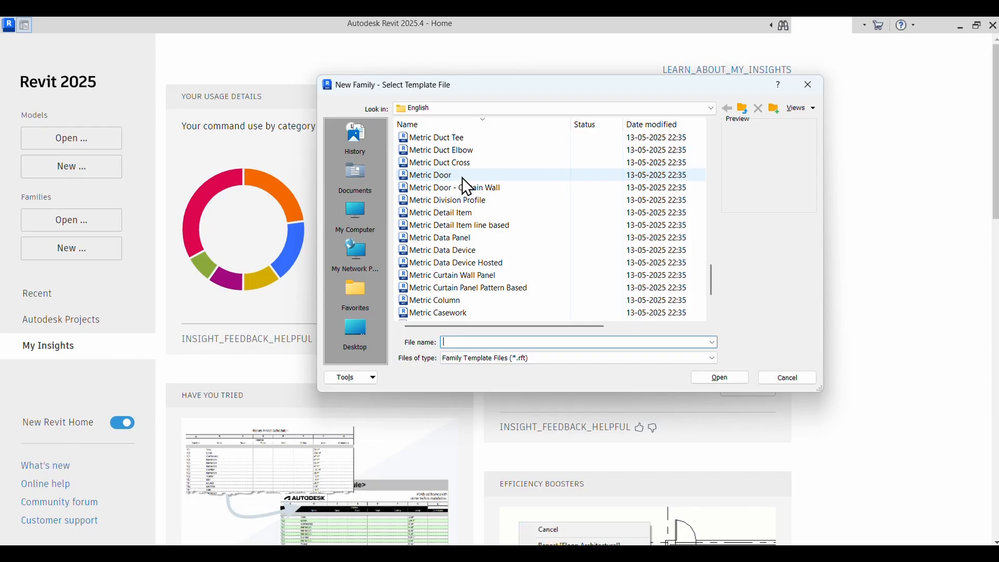
{"action": "left_click", "coordinate": [461, 177]}
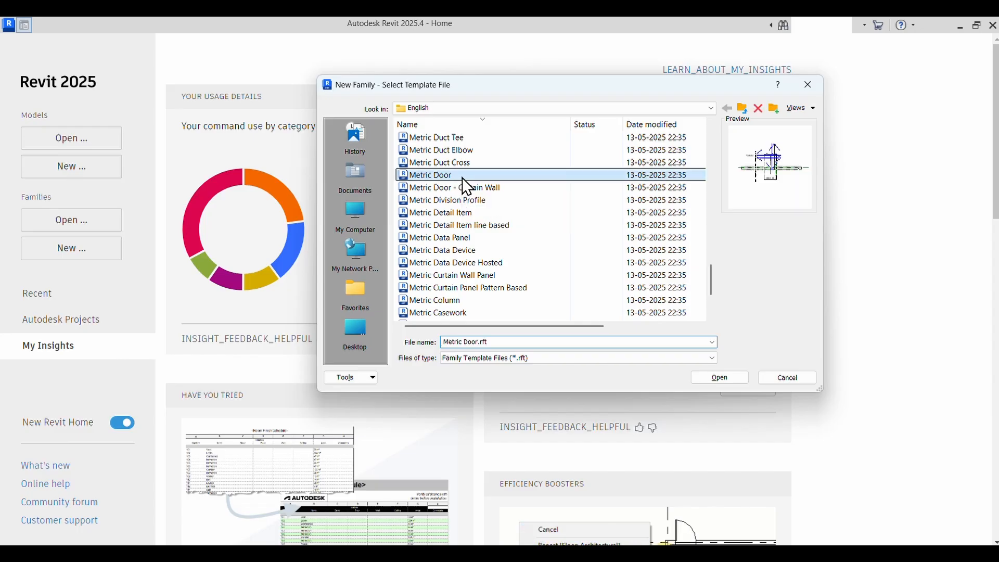
{"action": "left_click", "coordinate": [712, 382]}
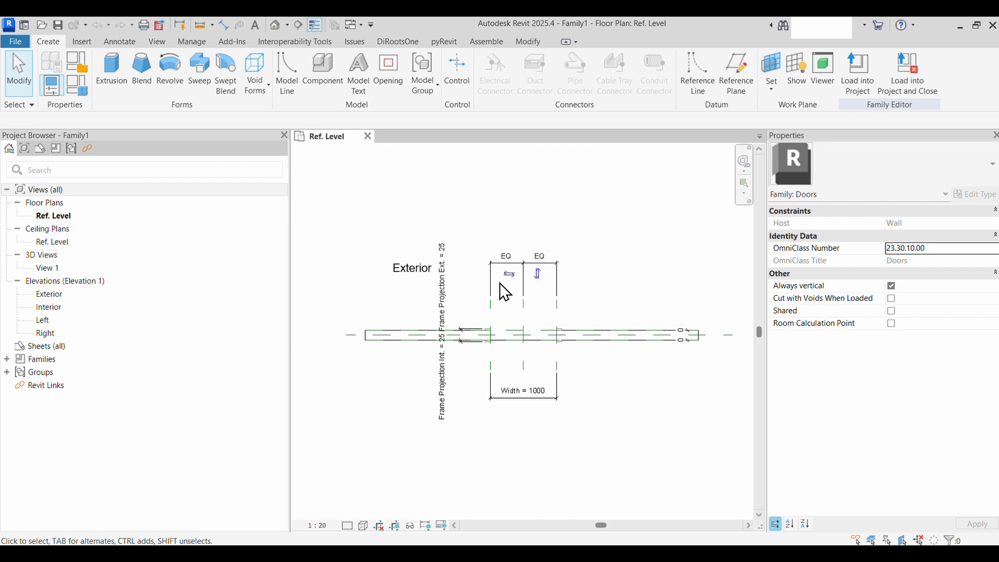
Open the default 3D view and set it to Fine detail level with the Shaded visual style
{"action": "left_click", "coordinate": [276, 25]}
{"action": "scroll", "coordinate": [515, 471], "scroll_direction": "up", "scroll_amount": 2}
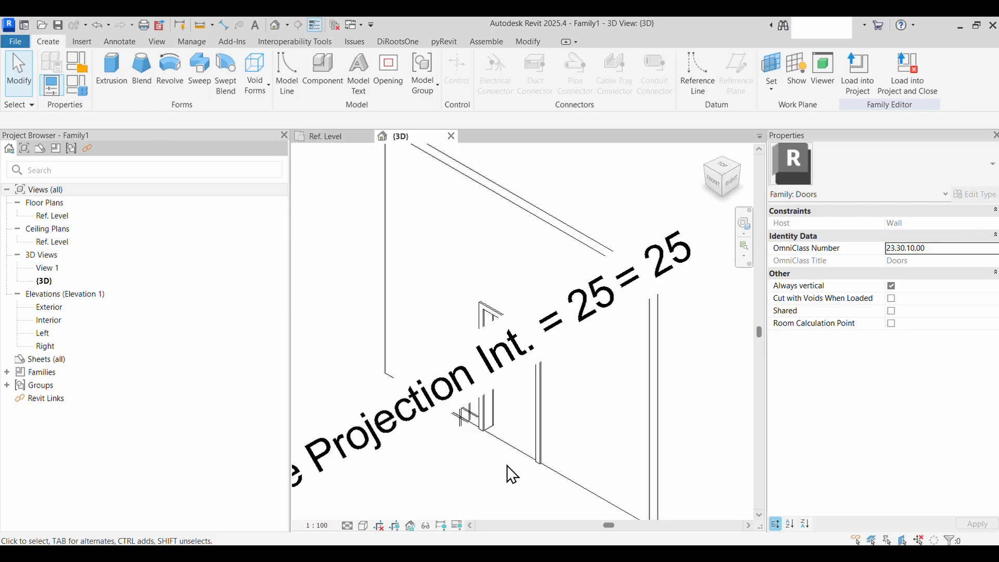
{"action": "left_click", "coordinate": [347, 525]}
{"action": "left_click", "coordinate": [357, 512]}
{"action": "left_click", "coordinate": [364, 526]}
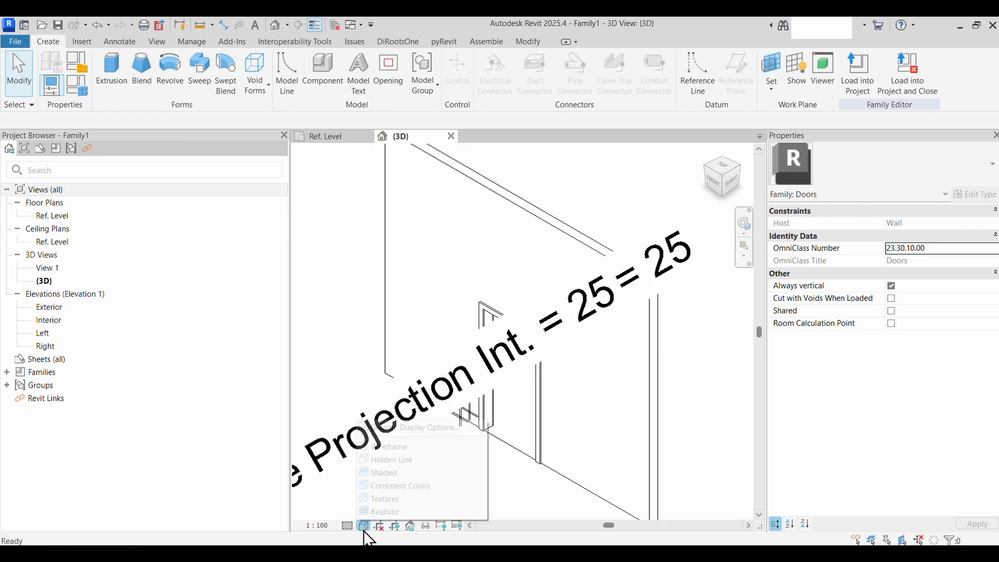
{"action": "left_click", "coordinate": [382, 473]}
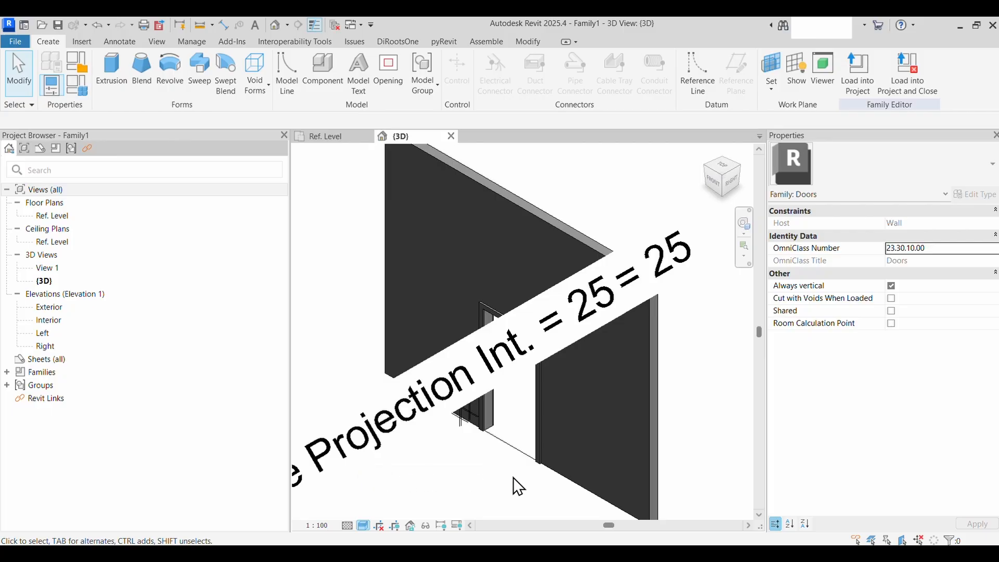
Delete the template's door frame extrusions on both the interior and exterior sides of the wall opening
{"action": "scroll", "coordinate": [513, 477], "scroll_direction": "up", "scroll_amount": 2}
{"action": "scroll", "coordinate": [424, 401], "scroll_direction": "up", "scroll_amount": 2}
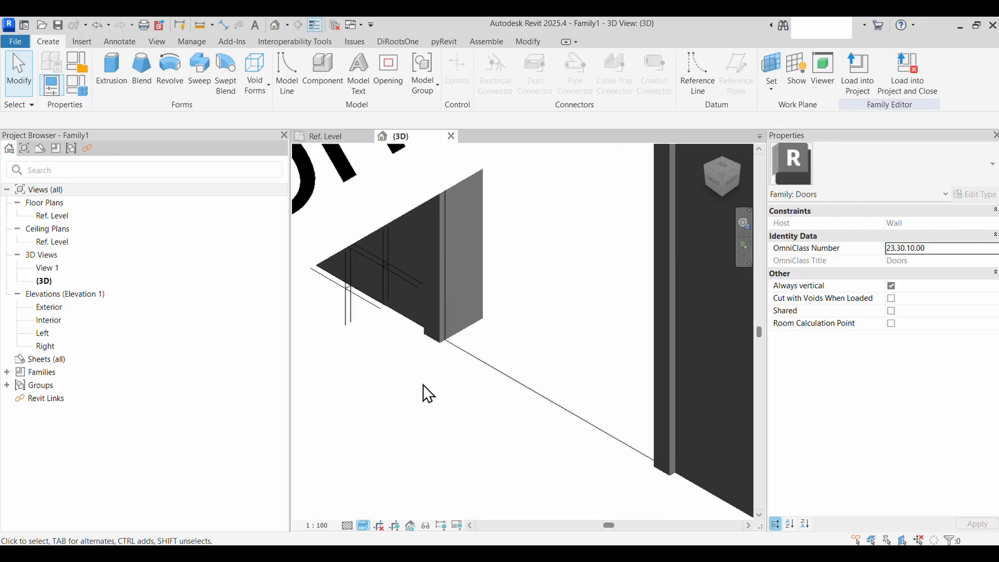
{"action": "left_click", "coordinate": [433, 334]}
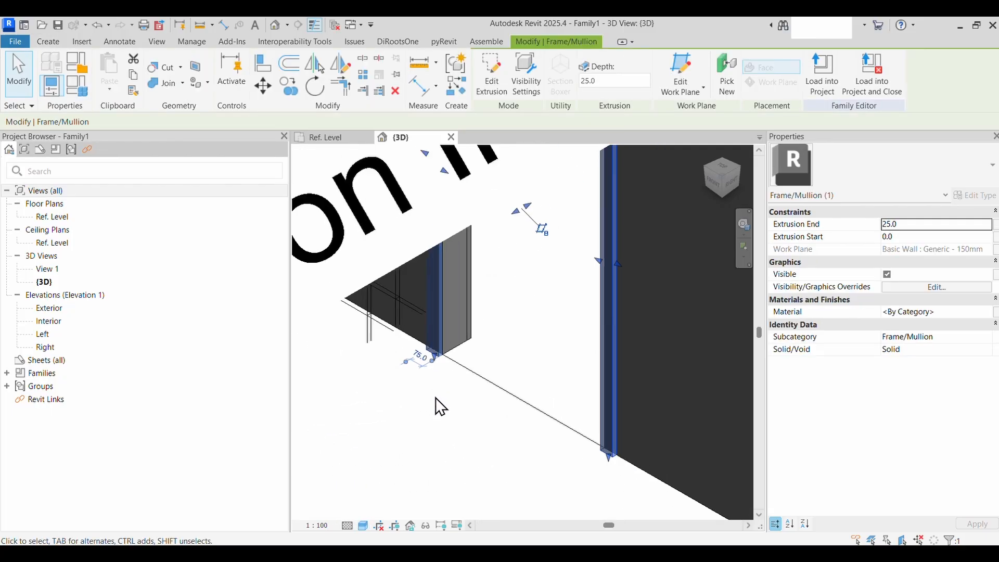
{"action": "key", "text": "Escape"}
{"action": "scroll", "coordinate": [437, 406], "scroll_direction": "down", "scroll_amount": 5}
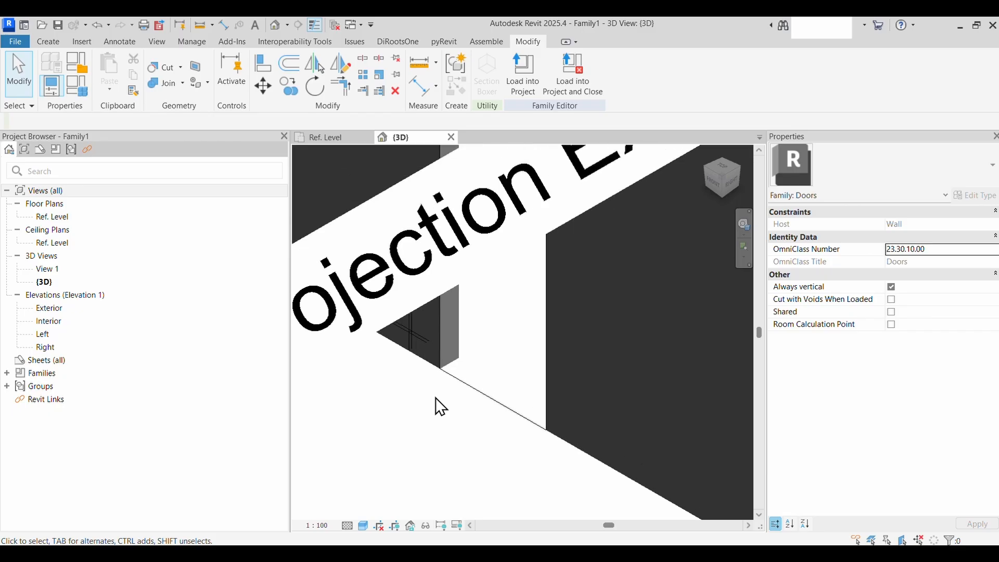
{"action": "middle_click_drag", "start_coordinate": [623, 465], "coordinate": [436, 425], "text": "shift"}
{"action": "scroll", "coordinate": [436, 425], "scroll_direction": "up", "scroll_amount": 2}
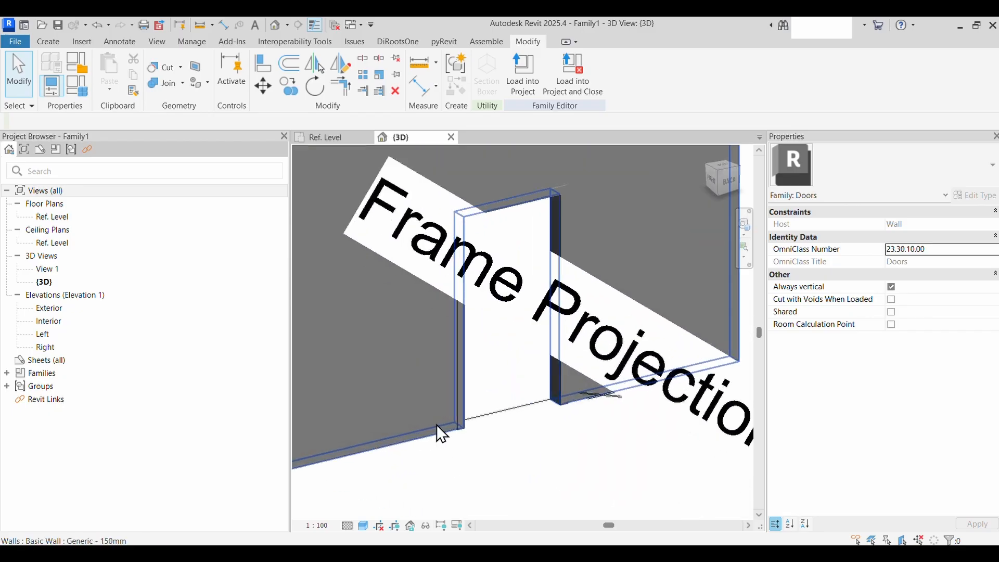
{"action": "left_click", "coordinate": [480, 435]}
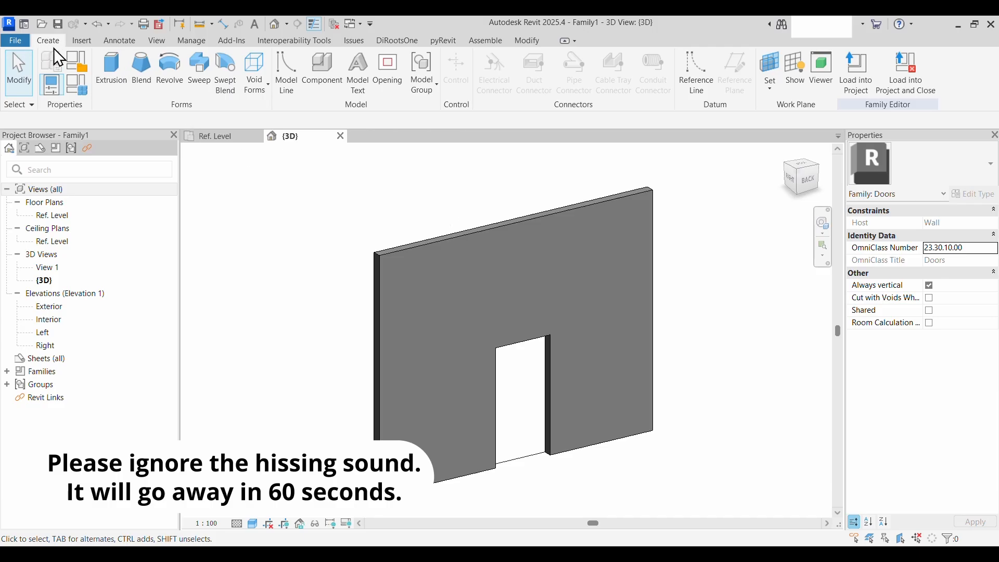
Review the door's family type parameters and delete the Frame Projection Ext. parameter
{"action": "left_click", "coordinate": [82, 90]}
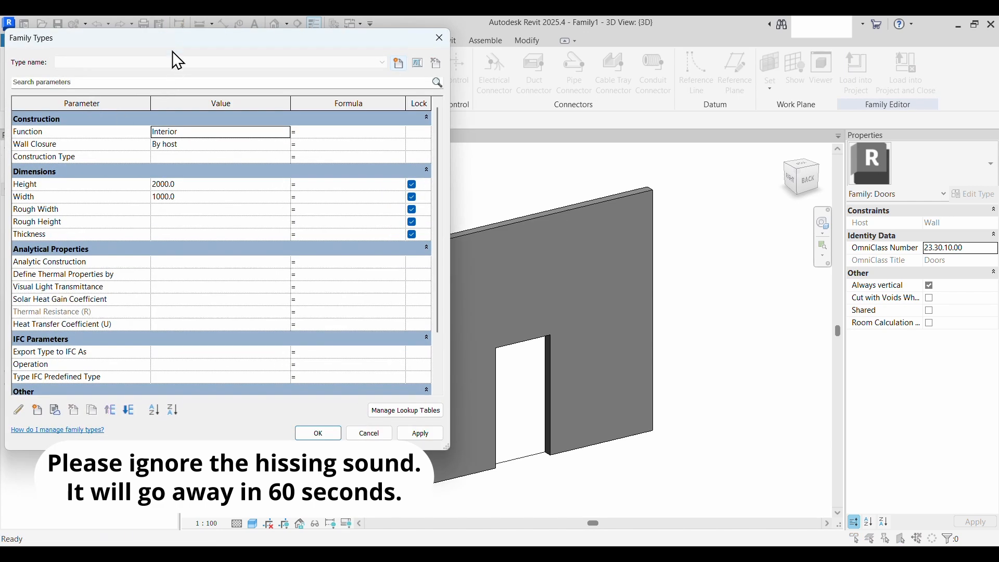
{"action": "left_click_drag", "start_coordinate": [173, 50], "coordinate": [324, 61]}
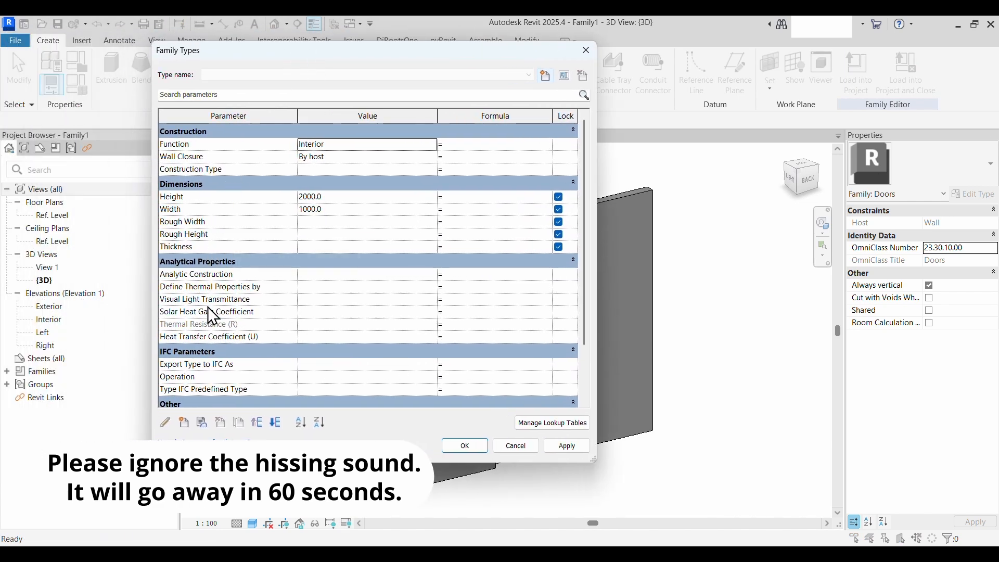
{"action": "scroll", "coordinate": [213, 373], "scroll_direction": "down", "scroll_amount": 2}
{"action": "scroll", "coordinate": [212, 373], "scroll_direction": "down", "scroll_amount": 2}
{"action": "scroll", "coordinate": [213, 367], "scroll_direction": "up", "scroll_amount": 3}
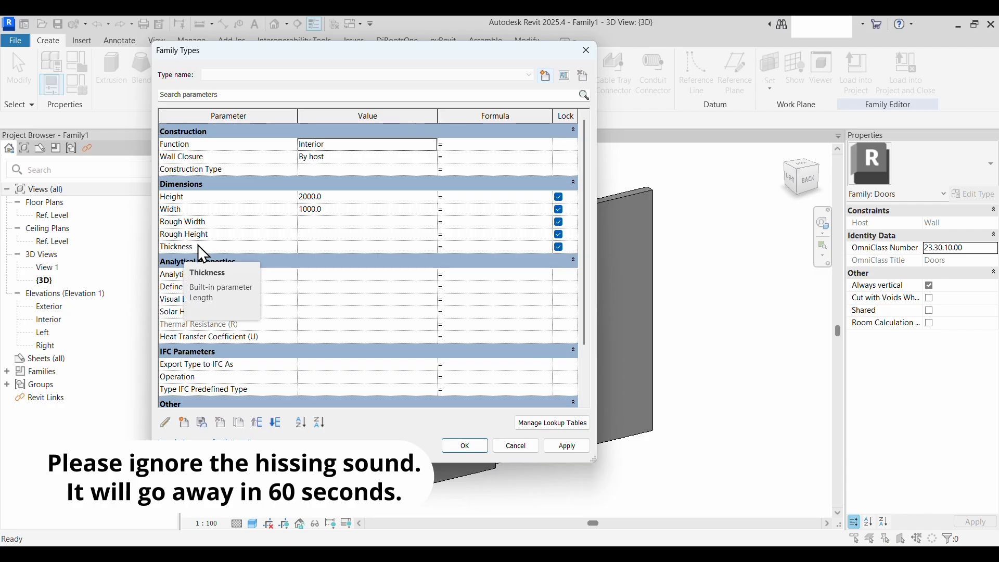
{"action": "scroll", "coordinate": [199, 249], "scroll_direction": "down", "scroll_amount": 2}
{"action": "scroll", "coordinate": [197, 244], "scroll_direction": "down", "scroll_amount": 1}
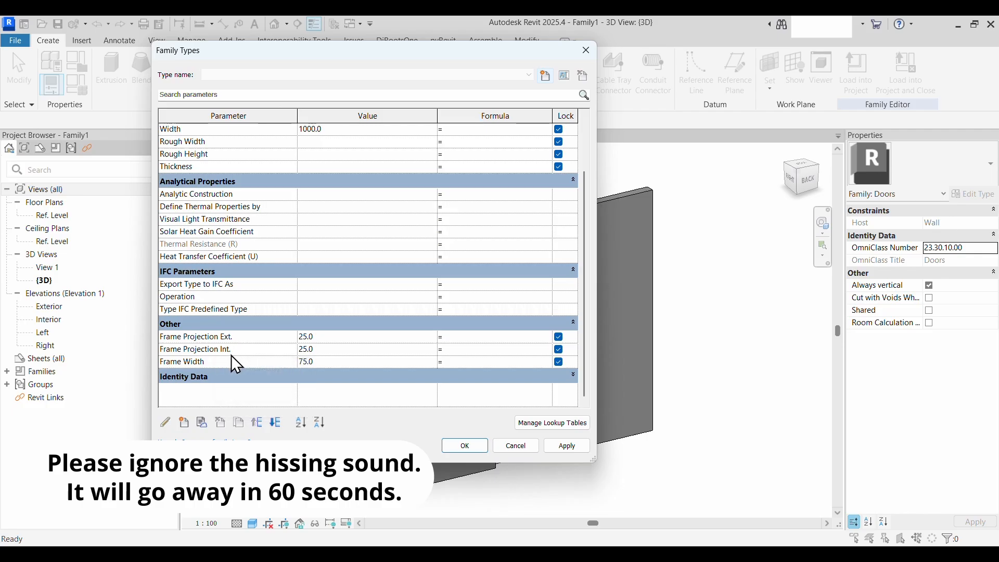
{"action": "left_click", "coordinate": [227, 336]}
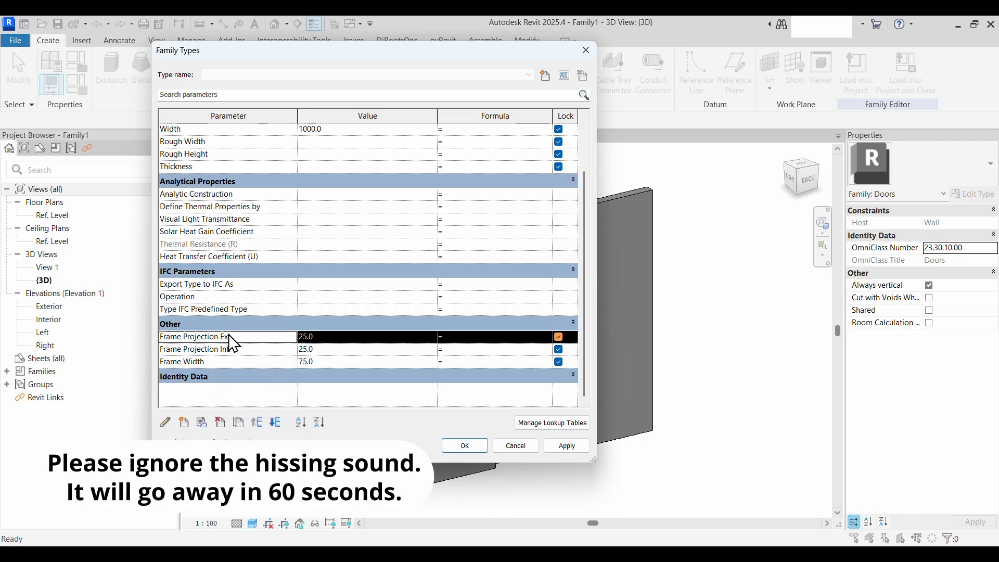
{"action": "left_click", "coordinate": [221, 422]}
{"action": "left_click", "coordinate": [517, 295]}
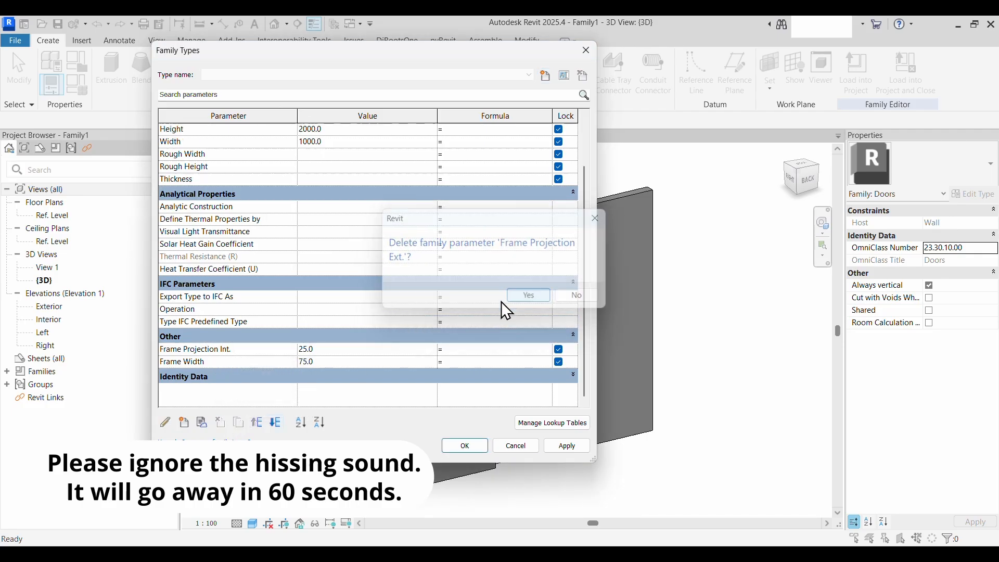
Delete the Frame Projection Int. and Frame Width parameters and accept the family type changes
{"action": "left_click", "coordinate": [228, 348]}
{"action": "left_click", "coordinate": [221, 422]}
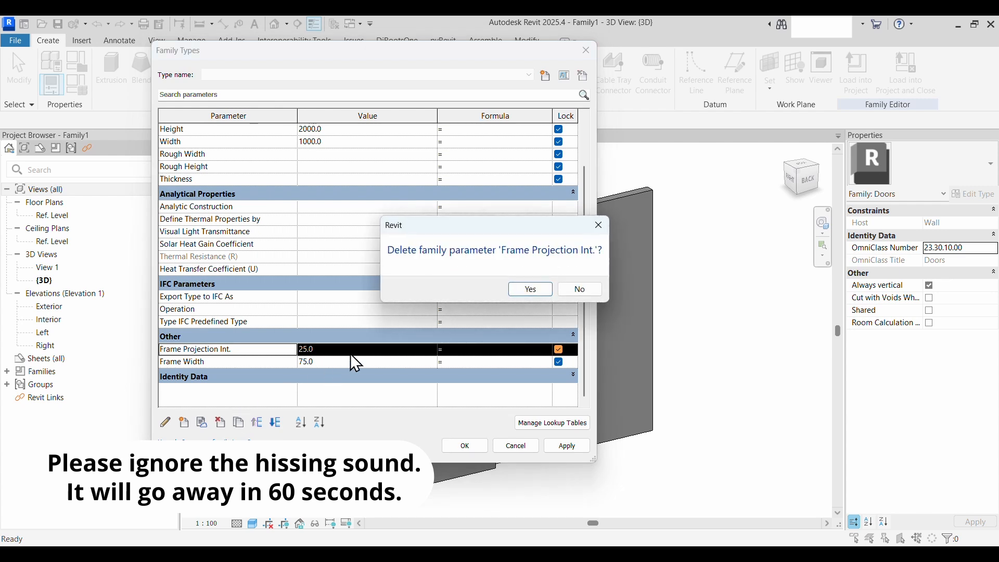
{"action": "left_click", "coordinate": [542, 295]}
{"action": "left_click", "coordinate": [242, 364]}
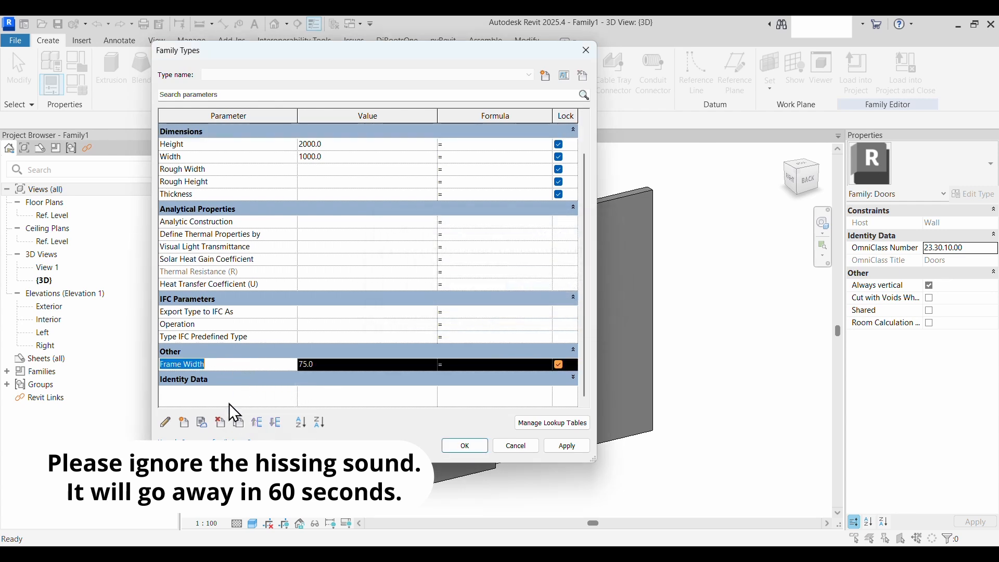
{"action": "left_click", "coordinate": [221, 422]}
{"action": "left_click", "coordinate": [526, 294]}
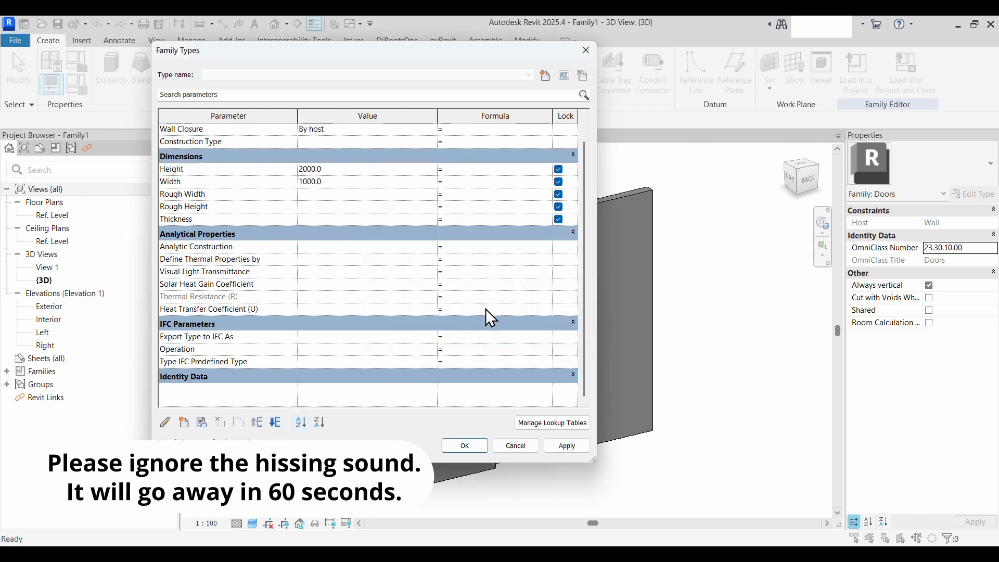
{"action": "scroll", "coordinate": [298, 347], "scroll_direction": "up", "scroll_amount": 1}
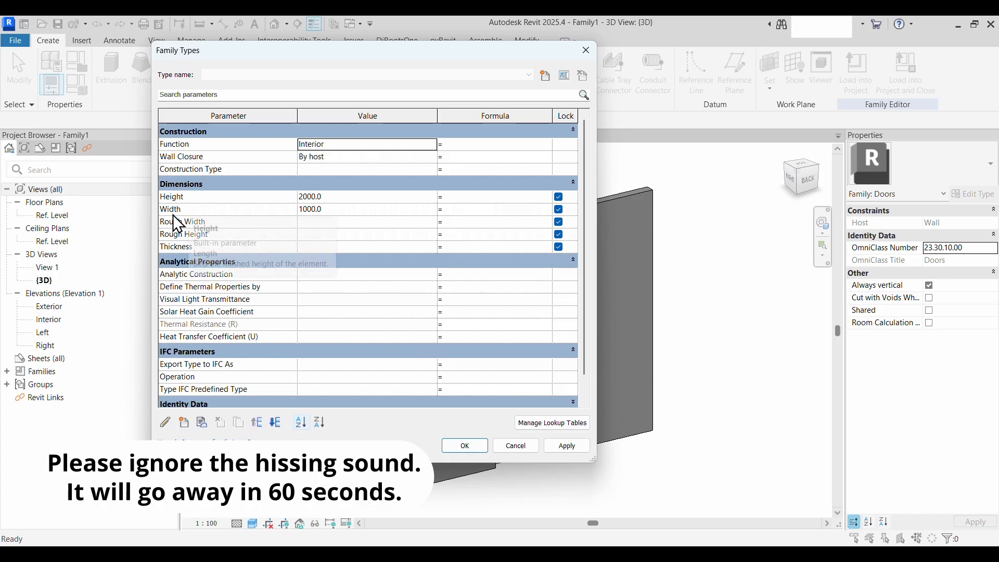
{"action": "left_click", "coordinate": [184, 222]}
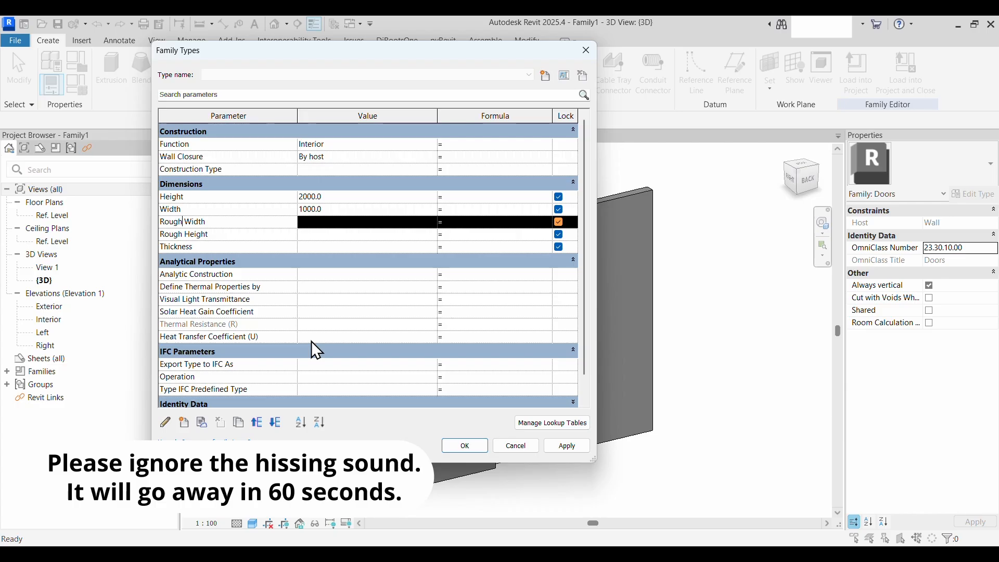
{"action": "left_click", "coordinate": [463, 446]}
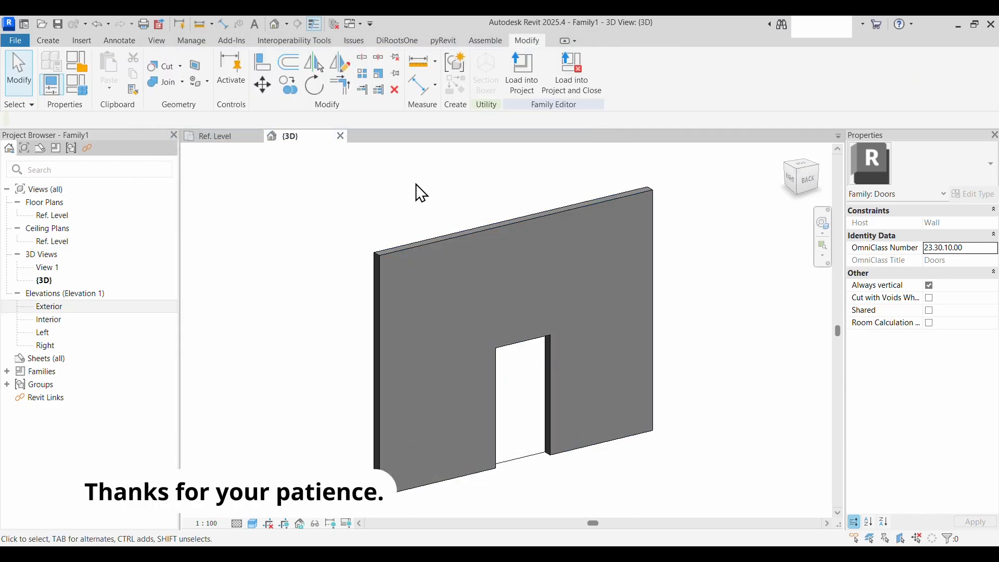
In the Ref. Level floor plan, set the door opening's Width dimension to 1200
{"action": "left_click", "coordinate": [225, 137]}
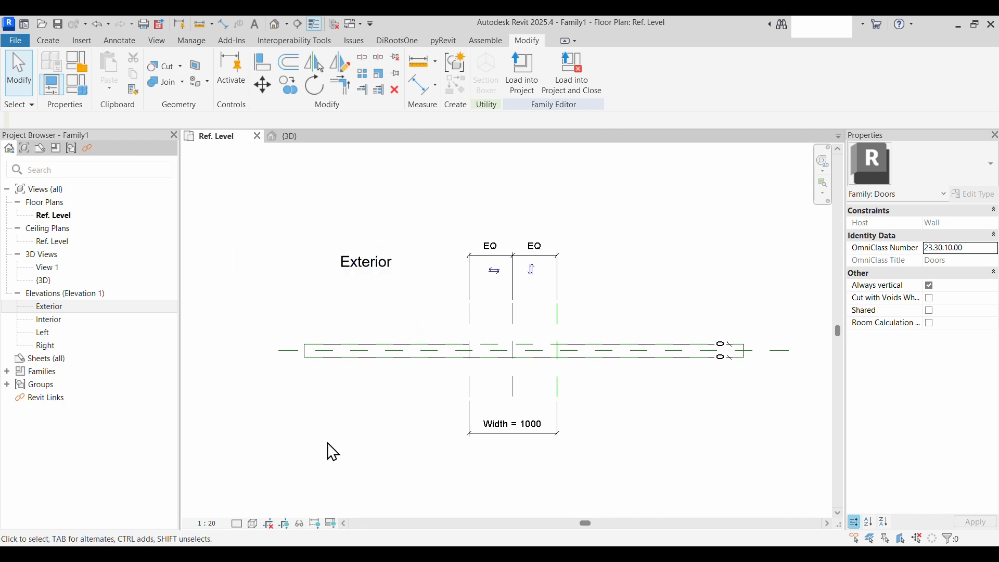
{"action": "scroll", "coordinate": [375, 432], "scroll_direction": "up", "scroll_amount": 2}
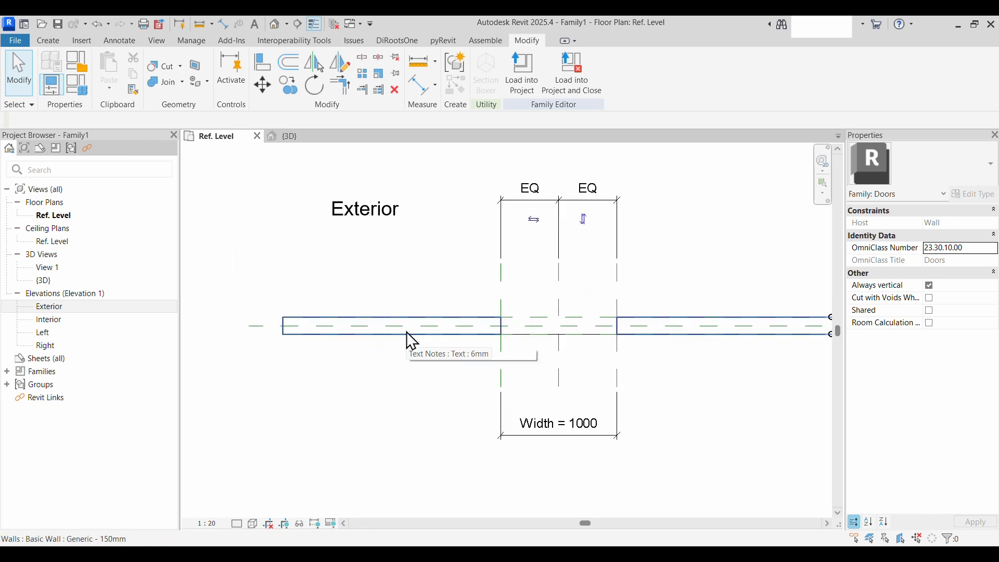
{"action": "middle_click_drag", "start_coordinate": [412, 342], "coordinate": [363, 349]}
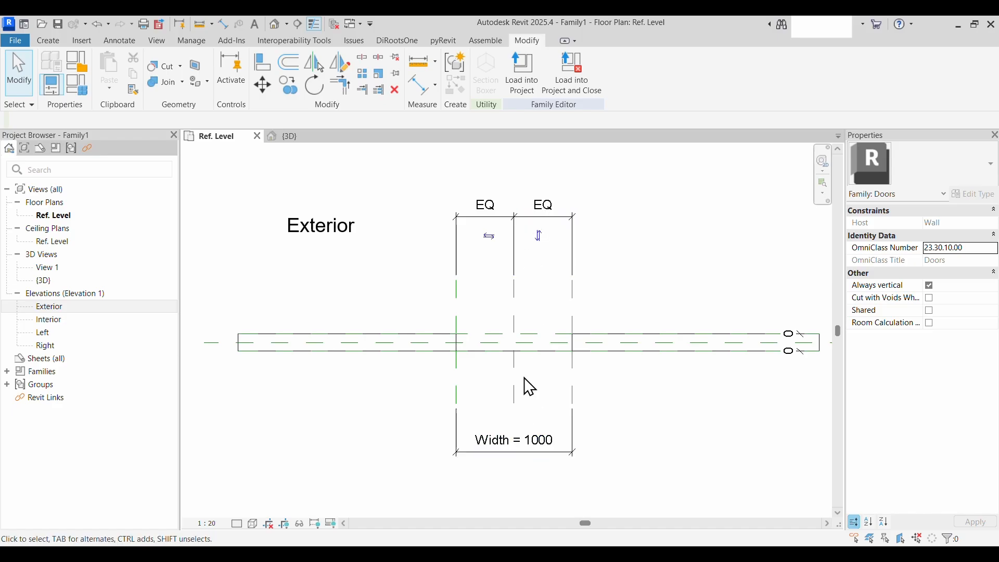
{"action": "left_click", "coordinate": [540, 444]}
{"action": "left_click", "coordinate": [540, 443]}
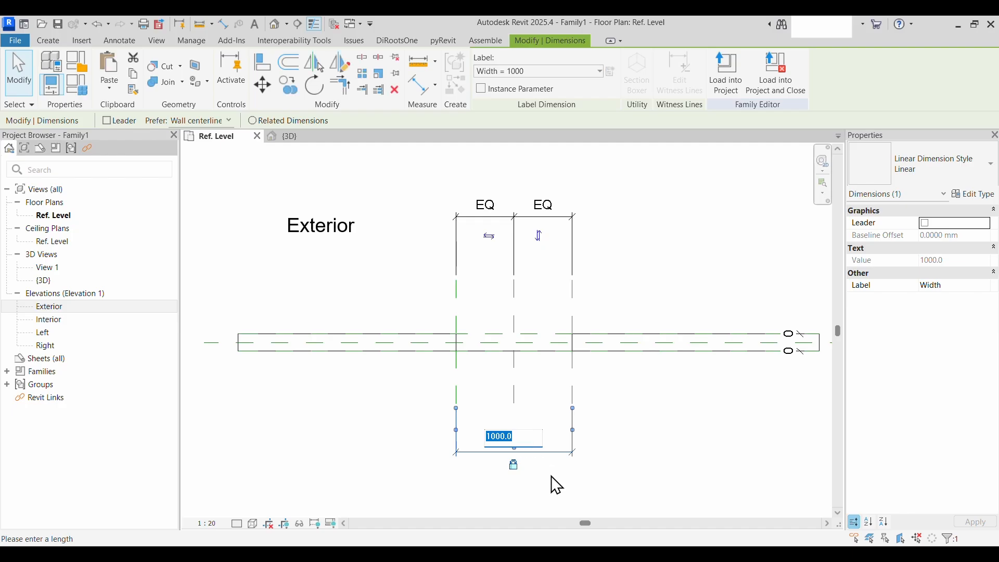
{"action": "type", "text": "120"}
{"action": "key", "text": "Return"}
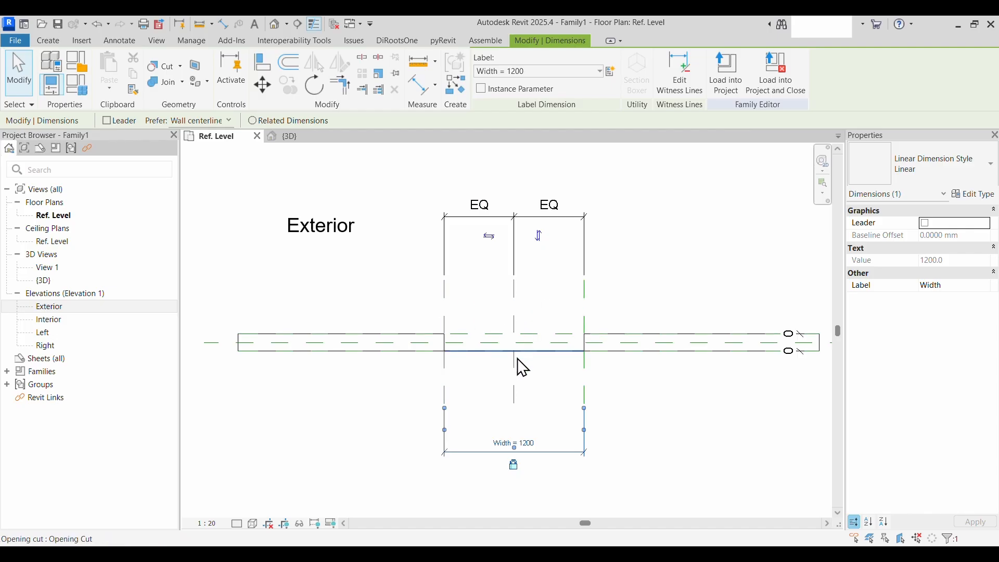
{"action": "middle_click_drag", "start_coordinate": [513, 395], "coordinate": [519, 433]}
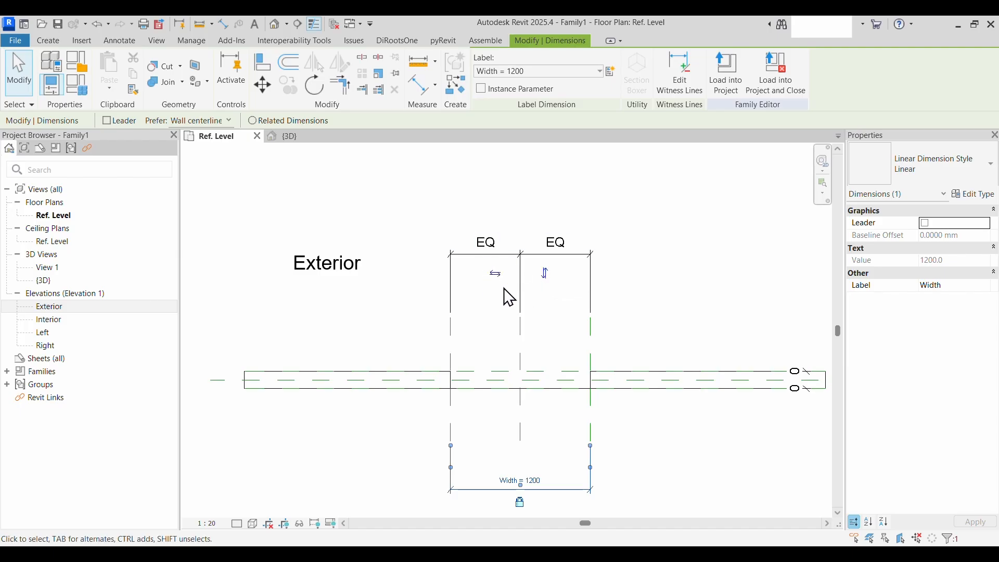
{"action": "mouse_move", "coordinate": [545, 300]}
{"action": "middle_mouse_down"}
{"action": "mouse_move", "coordinate": [564, 325]}
{"action": "mouse_move", "coordinate": [567, 281]}
{"action": "middle_mouse_up"}
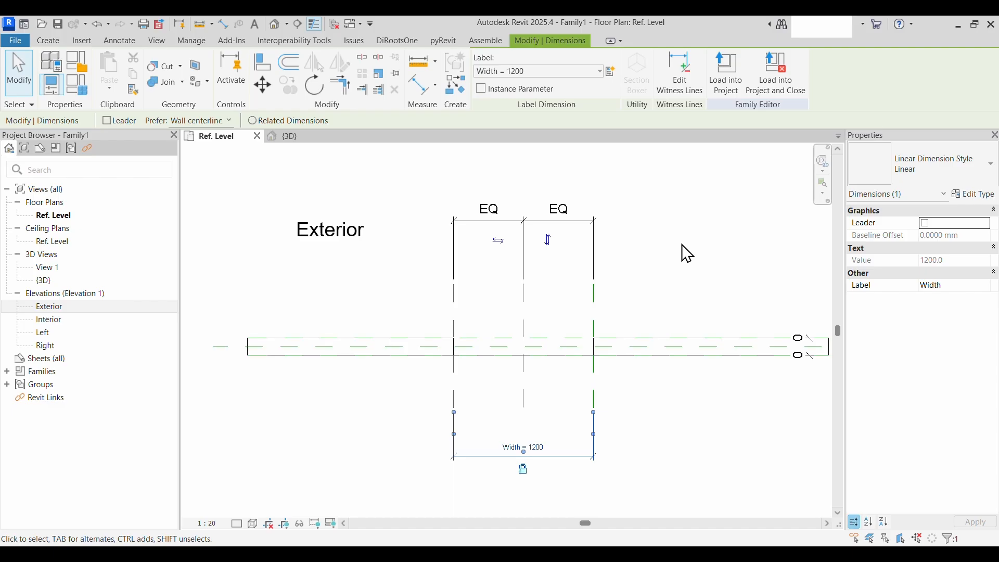
{"action": "left_click", "coordinate": [51, 41]}
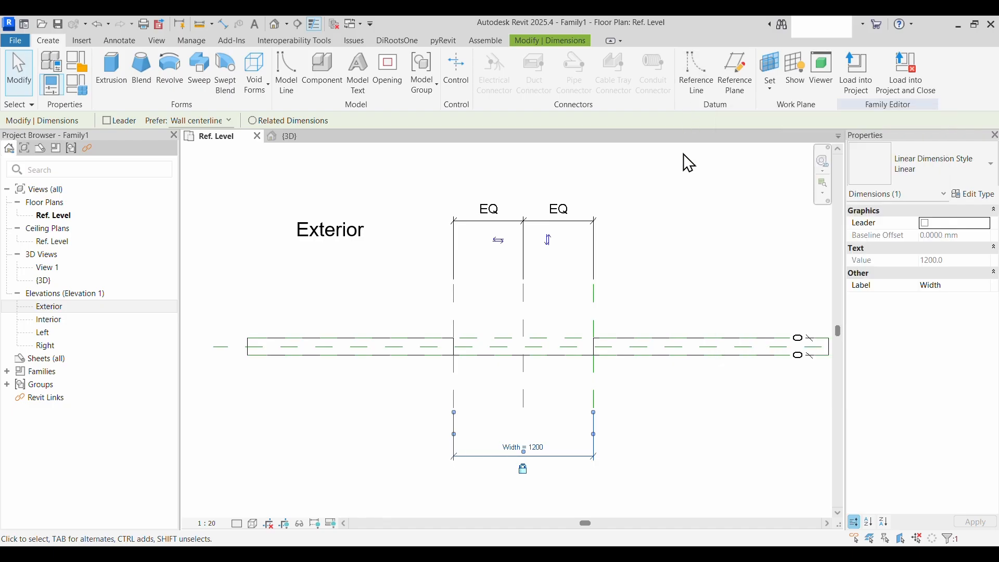
Draw a horizontal reference plane along the full wall length, inside its thickness, about 36 mm from the exterior face
{"action": "left_click", "coordinate": [742, 72]}
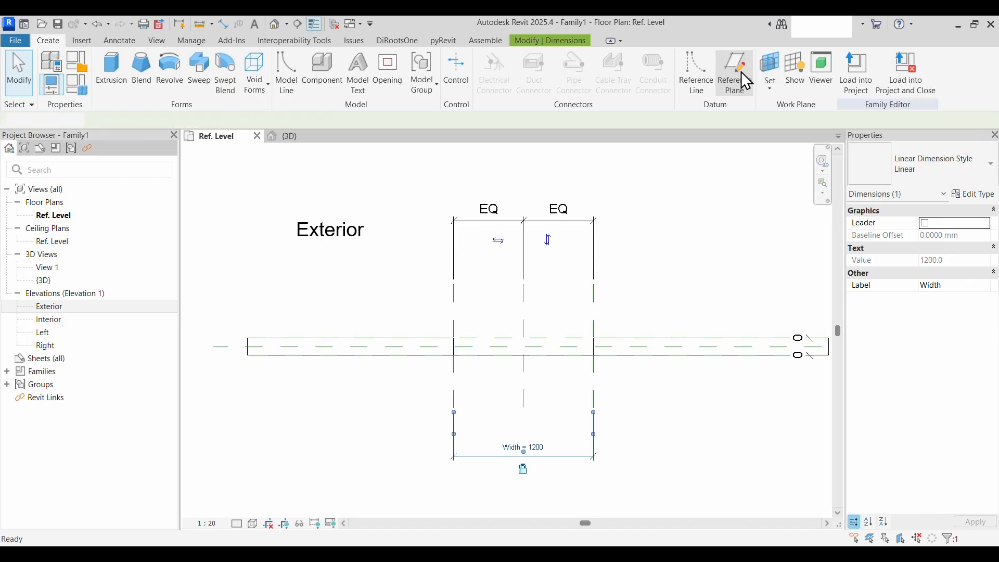
{"action": "scroll", "coordinate": [223, 342], "scroll_direction": "up", "scroll_amount": 3}
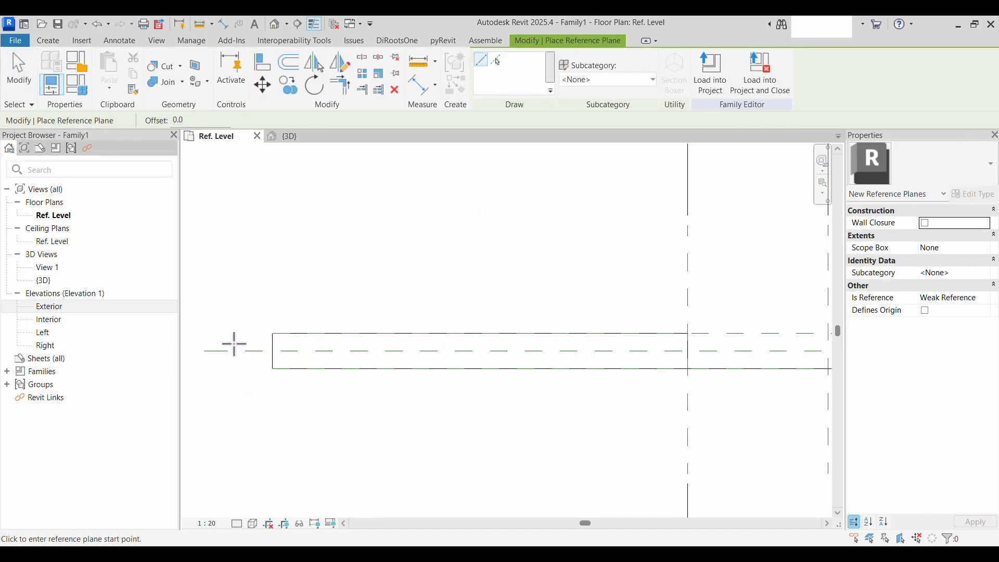
{"action": "left_click", "coordinate": [256, 342]}
{"action": "scroll", "coordinate": [446, 343], "scroll_direction": "down", "scroll_amount": 2}
{"action": "scroll", "coordinate": [551, 356], "scroll_direction": "down", "scroll_amount": 3}
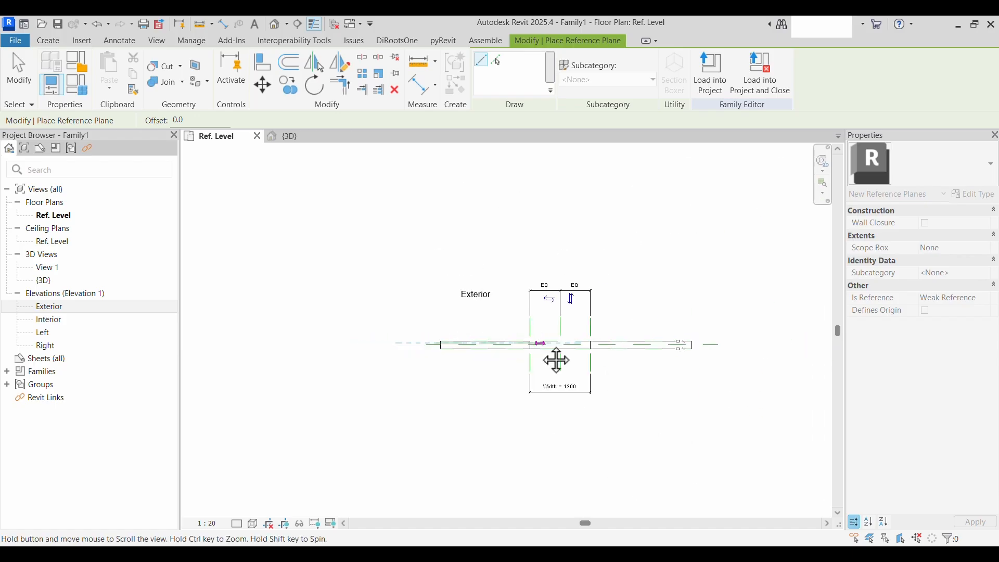
{"action": "scroll", "coordinate": [588, 322], "scroll_direction": "up", "scroll_amount": 3}
{"action": "left_click", "coordinate": [591, 317]}
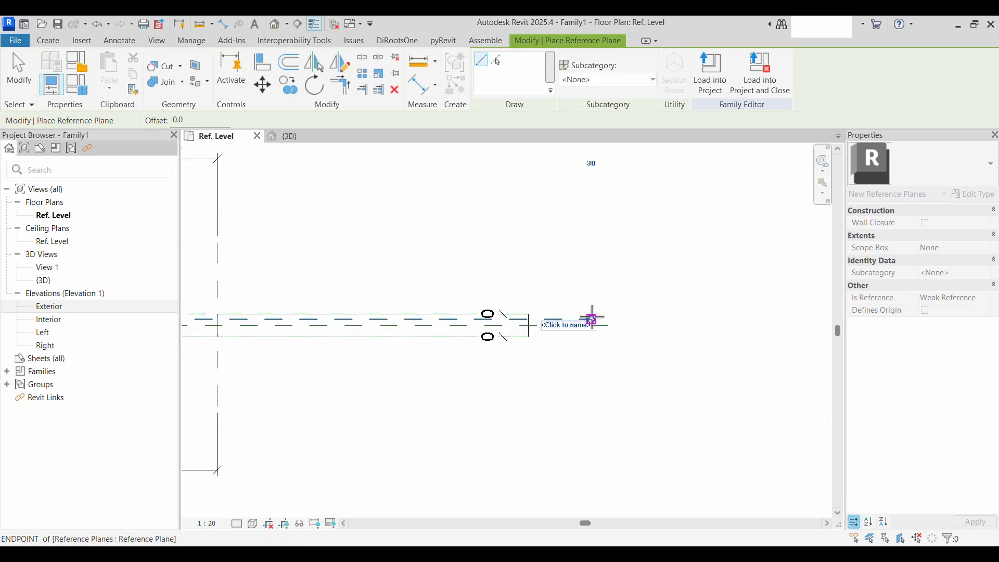
{"action": "middle_click_drag", "start_coordinate": [550, 380], "coordinate": [724, 397]}
{"action": "scroll", "coordinate": [359, 414], "scroll_direction": "down", "scroll_amount": 1}
{"action": "middle_click_drag", "start_coordinate": [376, 429], "coordinate": [611, 433]}
{"action": "scroll", "coordinate": [645, 411], "scroll_direction": "down", "scroll_amount": 1}
{"action": "scroll", "coordinate": [595, 387], "scroll_direction": "down", "scroll_amount": 1}
{"action": "key", "text": "Escape"}
{"action": "key", "text": "Escape"}
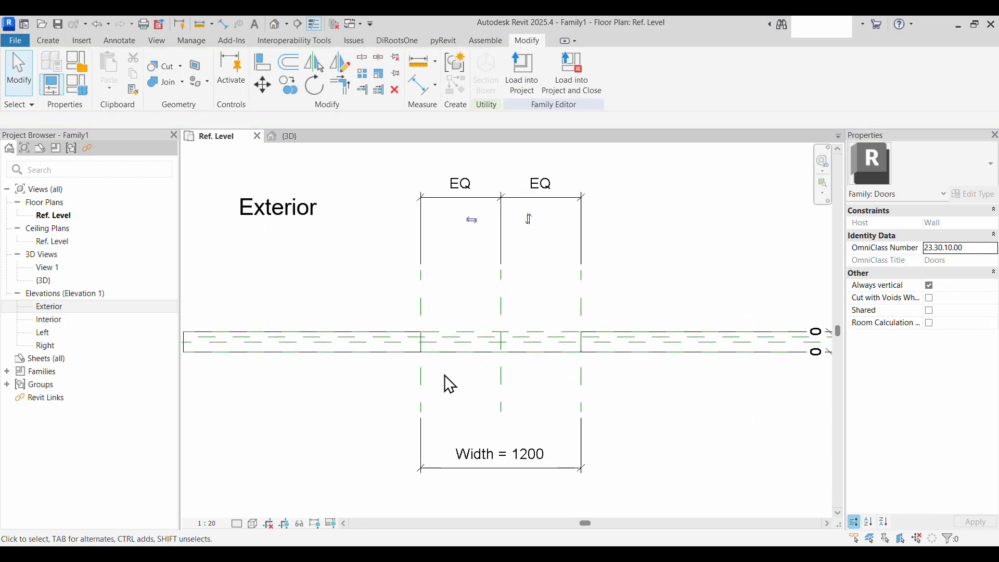
Add an aligned dimension between the exterior wall face and the new horizontal reference plane
{"action": "middle_click_drag", "start_coordinate": [450, 384], "coordinate": [479, 393]}
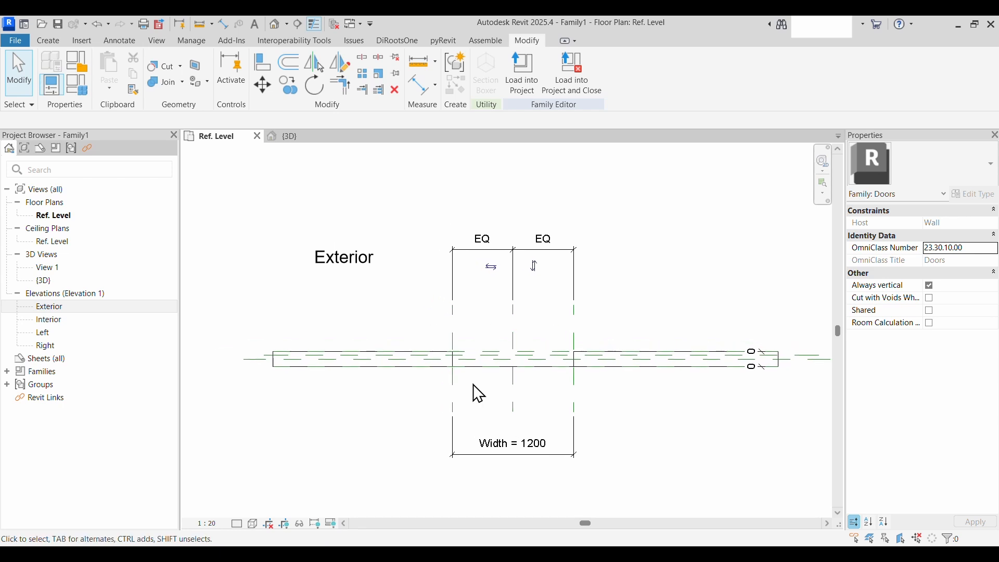
{"action": "key", "text": "d"}
{"action": "key", "text": "i"}
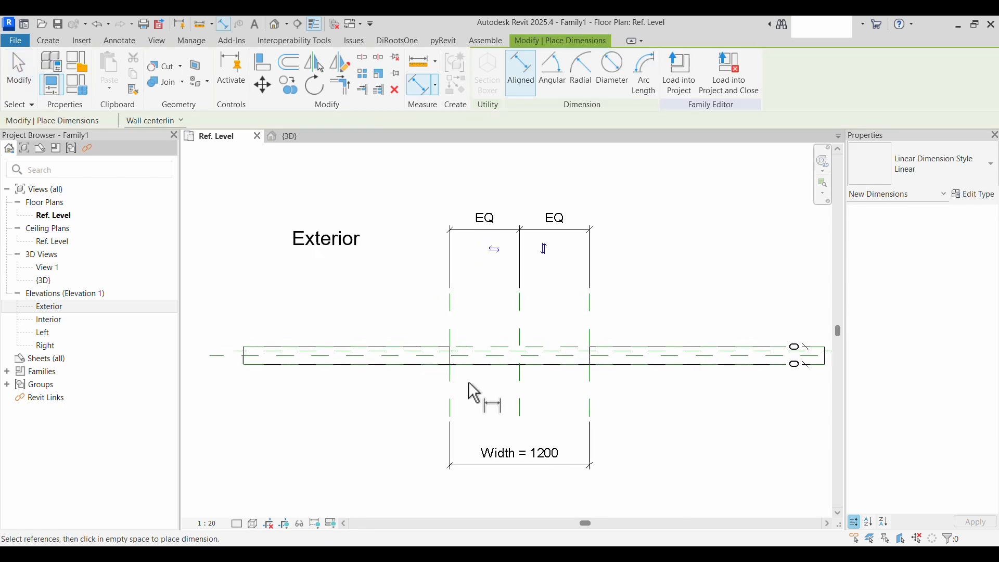
{"action": "scroll", "coordinate": [472, 382], "scroll_direction": "up", "scroll_amount": 4}
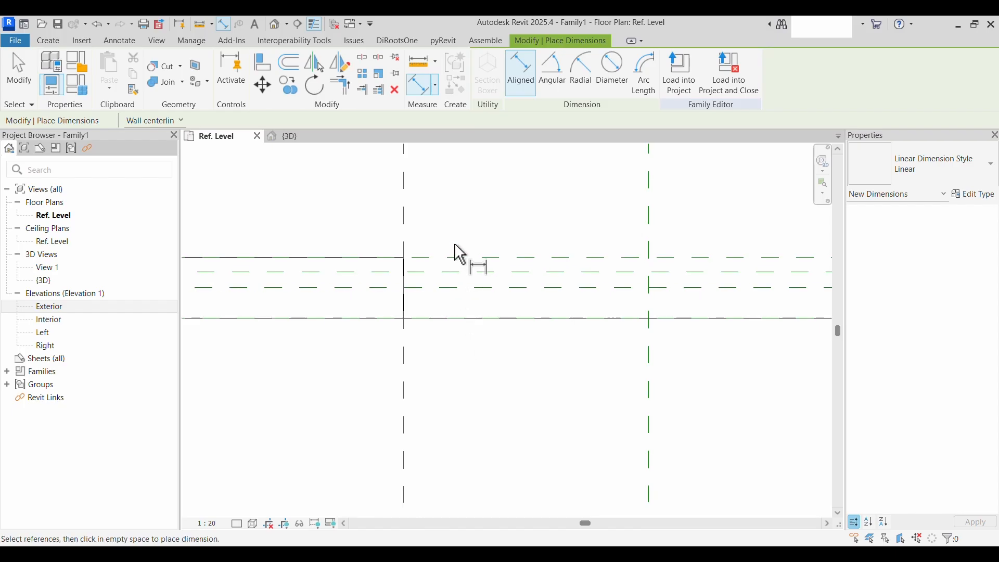
{"action": "left_click", "coordinate": [463, 257]}
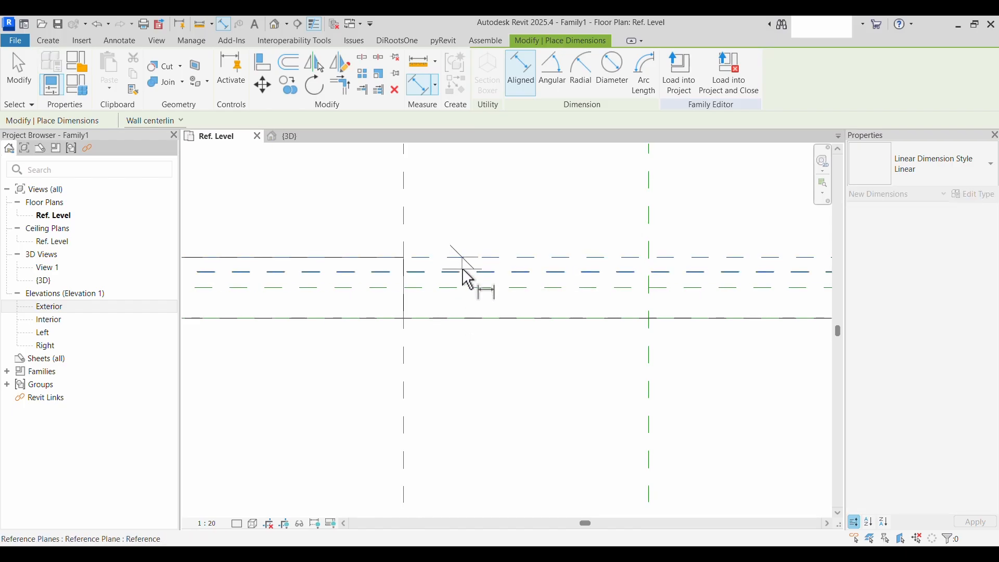
{"action": "left_click", "coordinate": [462, 272]}
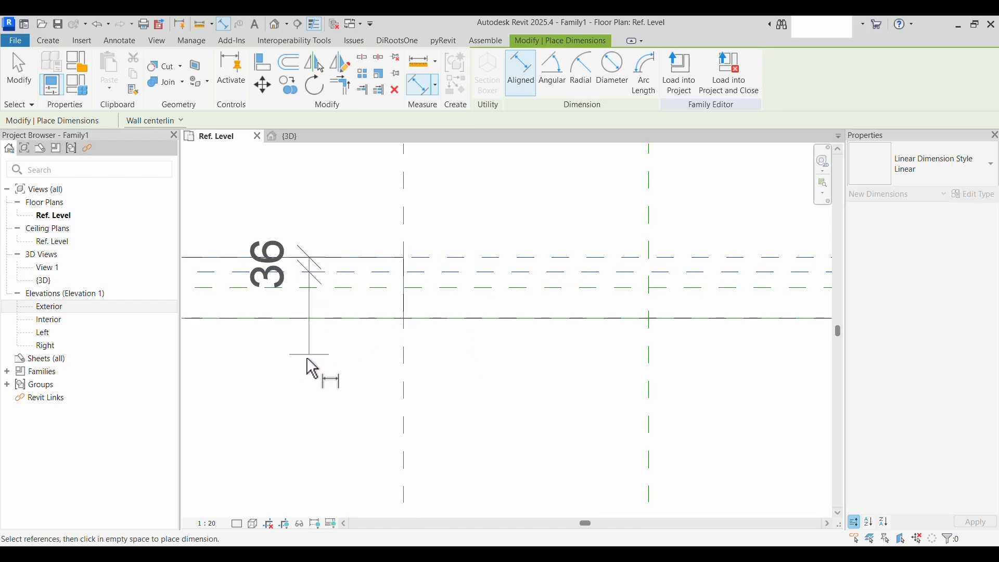
{"action": "left_click", "coordinate": [265, 417]}
{"action": "key", "text": "Escape"}
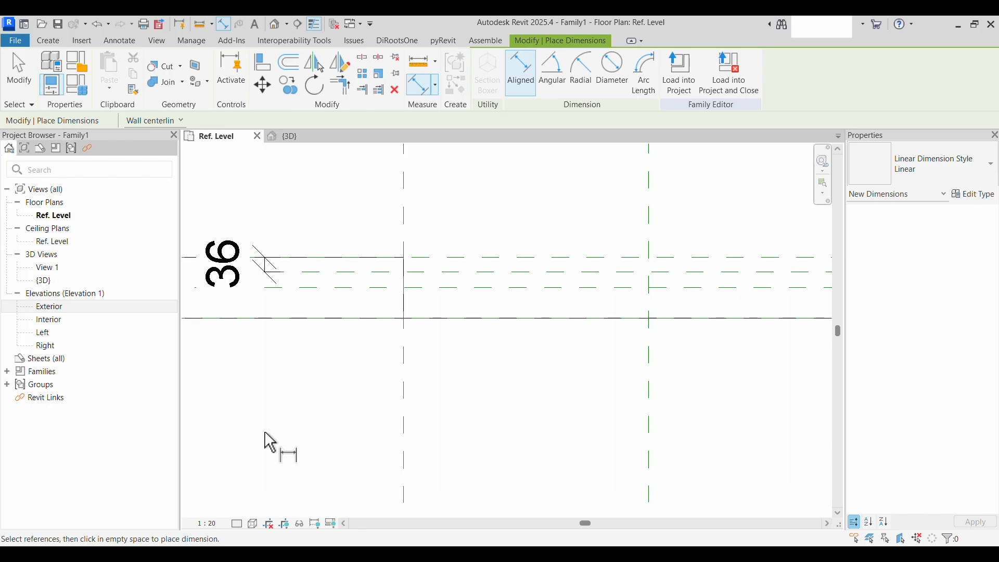
{"action": "key", "text": "Escape"}
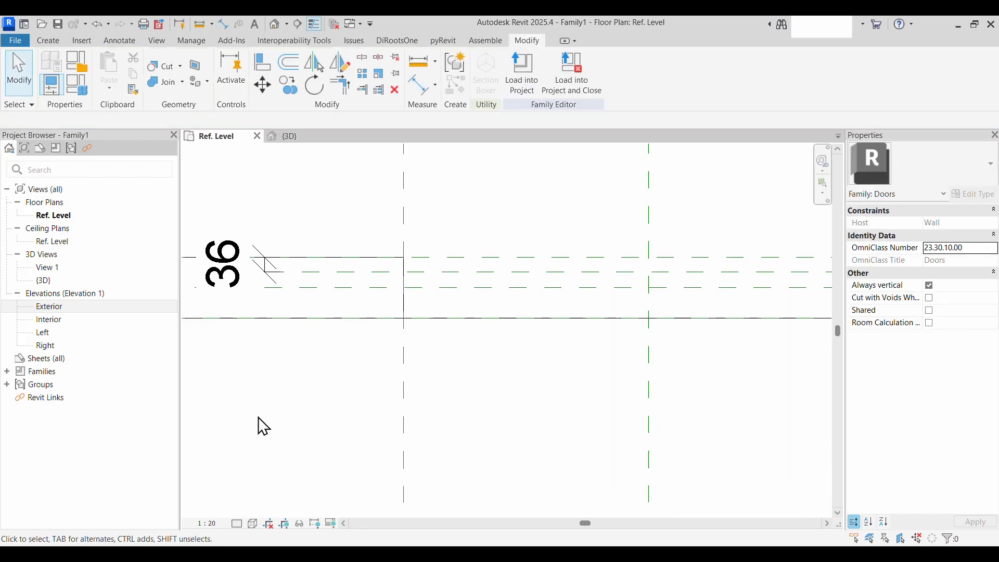
Label the exterior offset dimension with a new family type parameter named "Door offset from Exterior"
{"action": "left_click", "coordinate": [269, 275]}
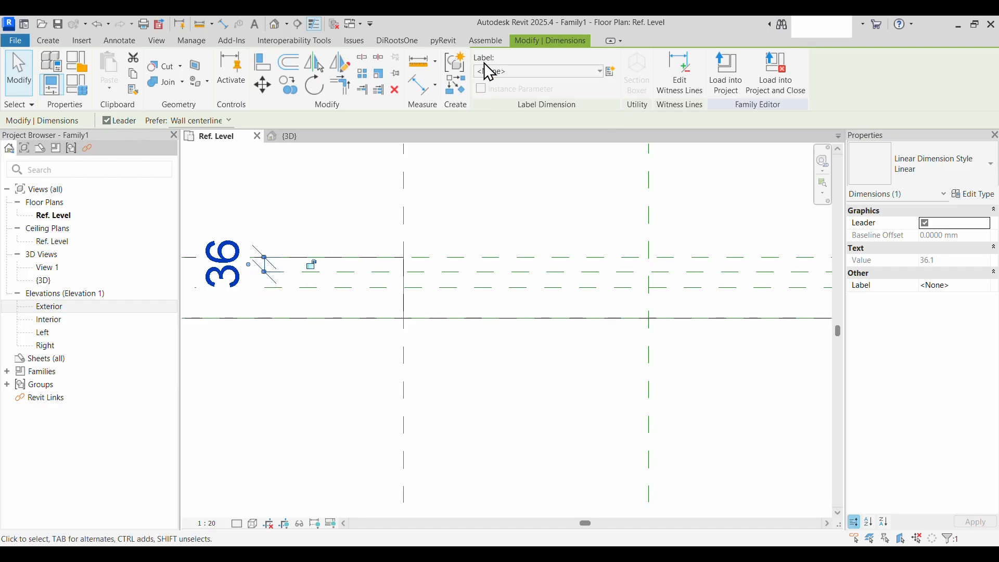
{"action": "left_click", "coordinate": [612, 71]}
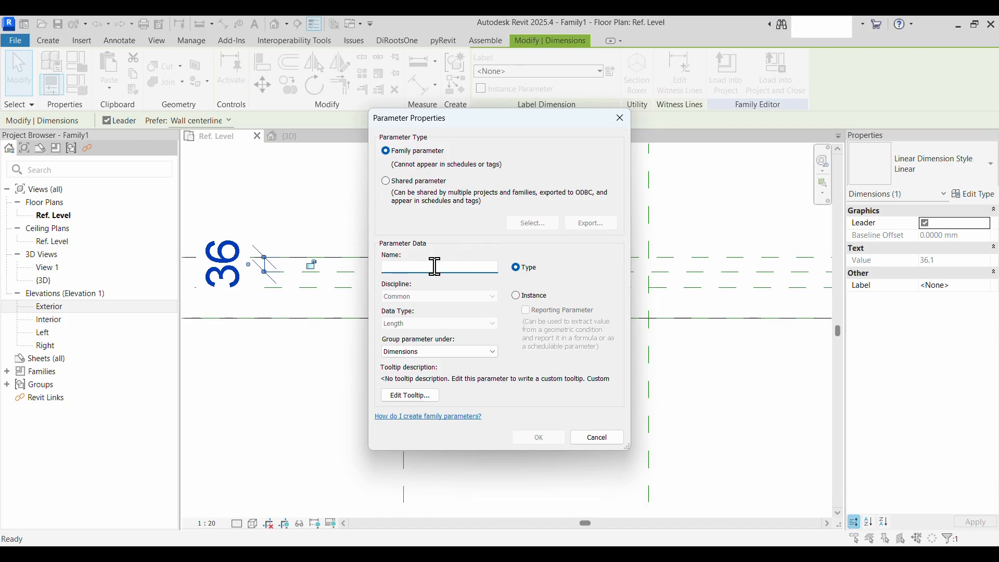
{"action": "type", "text": "Door offset from Exterior"}
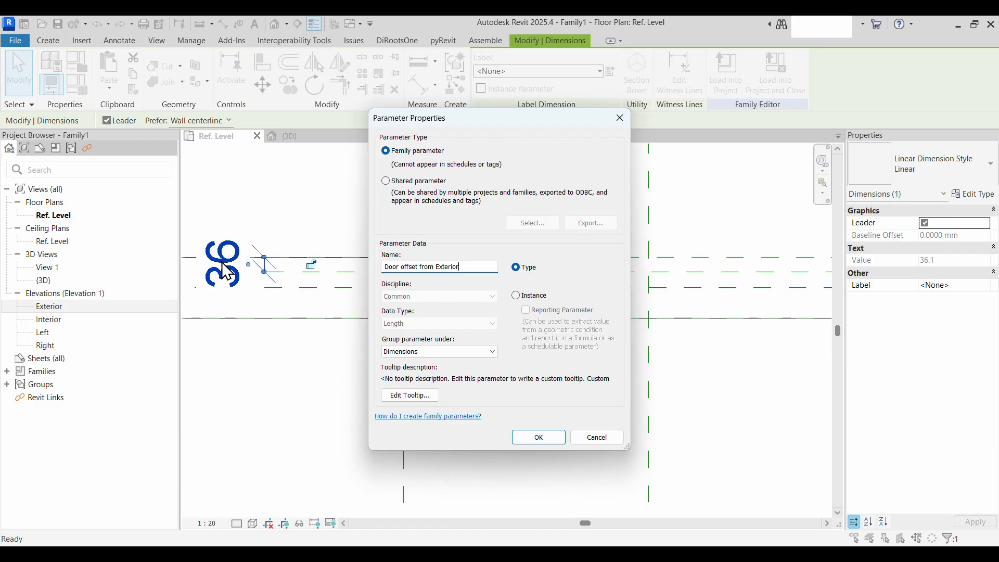
{"action": "left_click", "coordinate": [540, 437]}
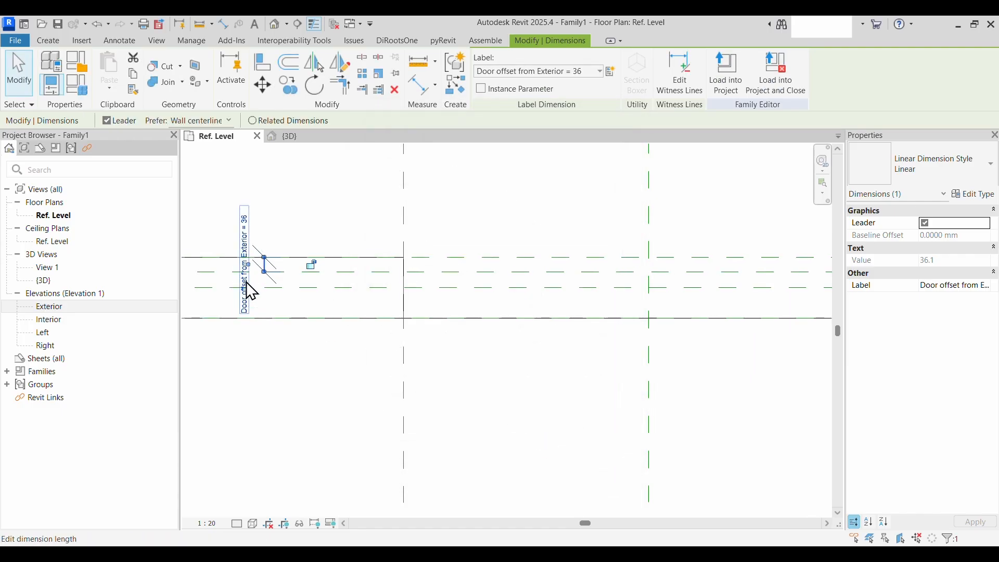
Set the Door offset from Exterior dimension to 20 mm
{"action": "scroll", "coordinate": [251, 293], "scroll_direction": "up", "scroll_amount": 2}
{"action": "left_click", "coordinate": [246, 221]}
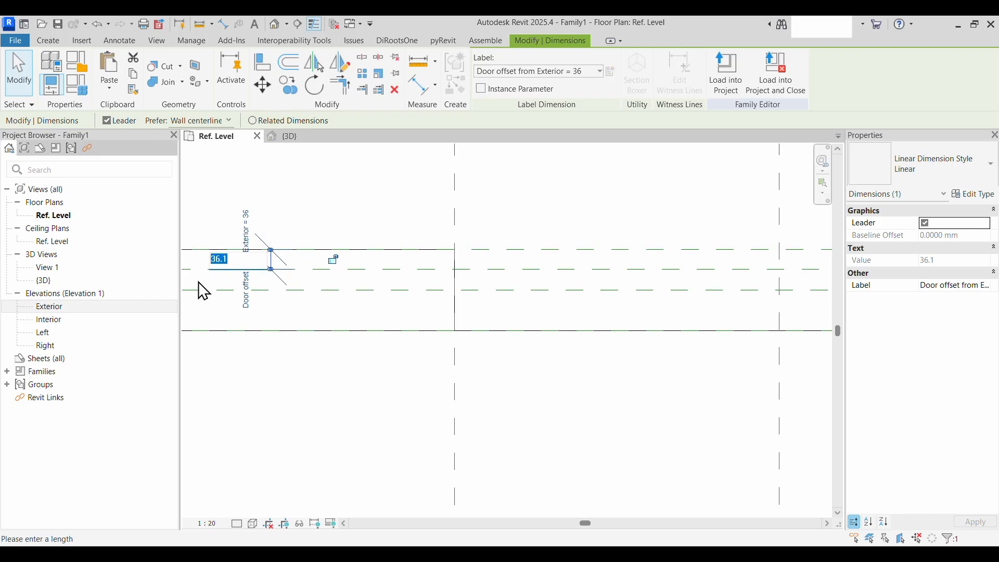
{"action": "type", "text": "20"}
{"action": "key", "text": "Return"}
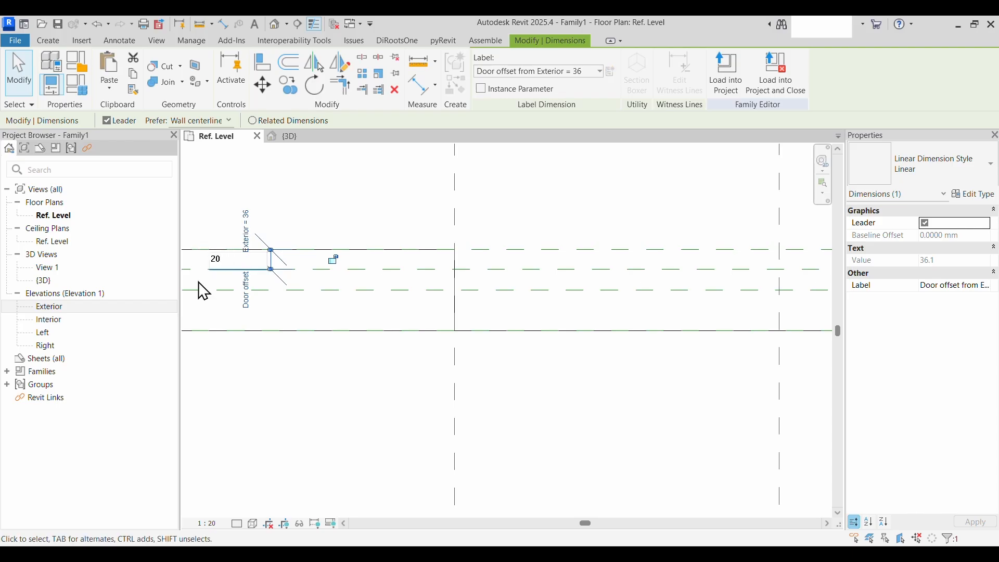
Examine the position of the offset reference plane relative to the exterior wall face and the door opening
{"action": "middle_click_drag", "start_coordinate": [608, 399], "coordinate": [515, 401]}
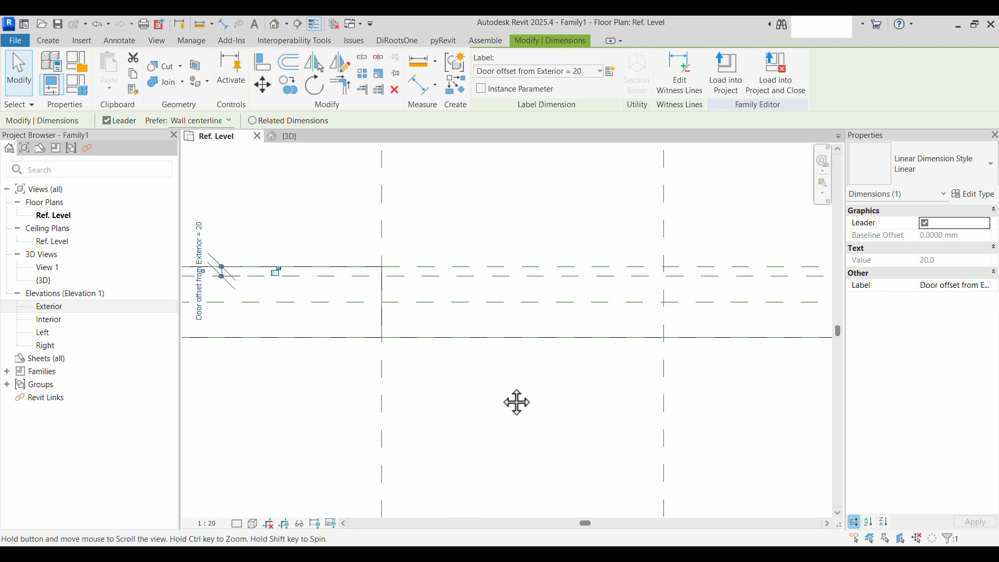
{"action": "scroll", "coordinate": [560, 272], "scroll_direction": "down", "scroll_amount": 1}
{"action": "scroll", "coordinate": [570, 281], "scroll_direction": "down", "scroll_amount": 2}
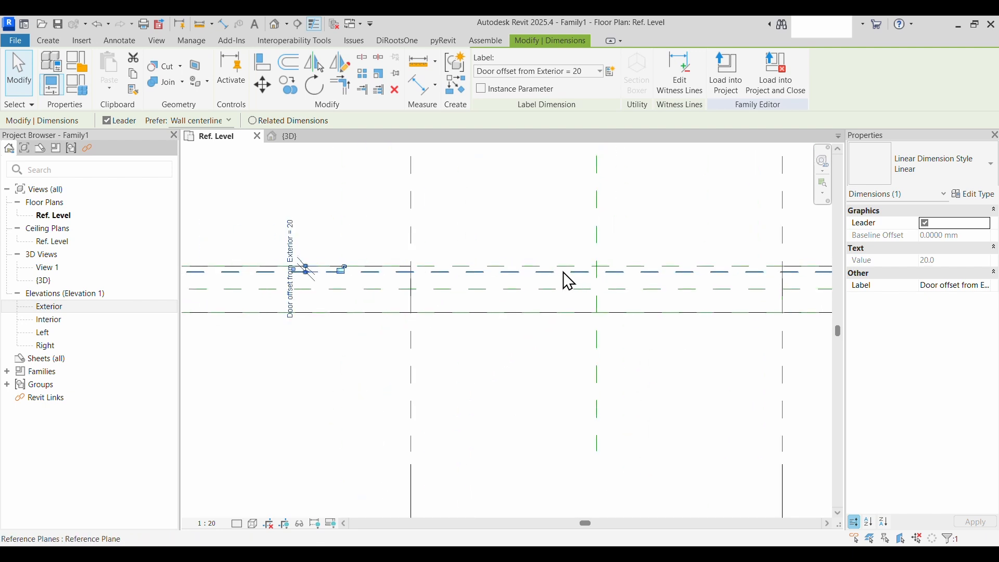
{"action": "scroll", "coordinate": [563, 272], "scroll_direction": "up", "scroll_amount": 1}
{"action": "middle_click_drag", "start_coordinate": [584, 287], "coordinate": [676, 304]}
{"action": "scroll", "coordinate": [448, 276], "scroll_direction": "up", "scroll_amount": 1}
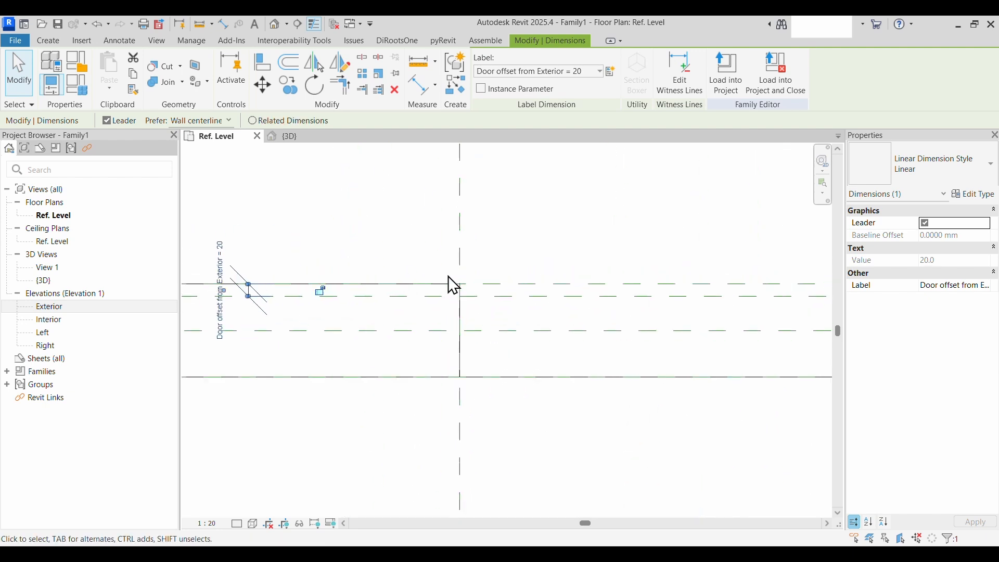
{"action": "scroll", "coordinate": [454, 285], "scroll_direction": "down", "scroll_amount": 1}
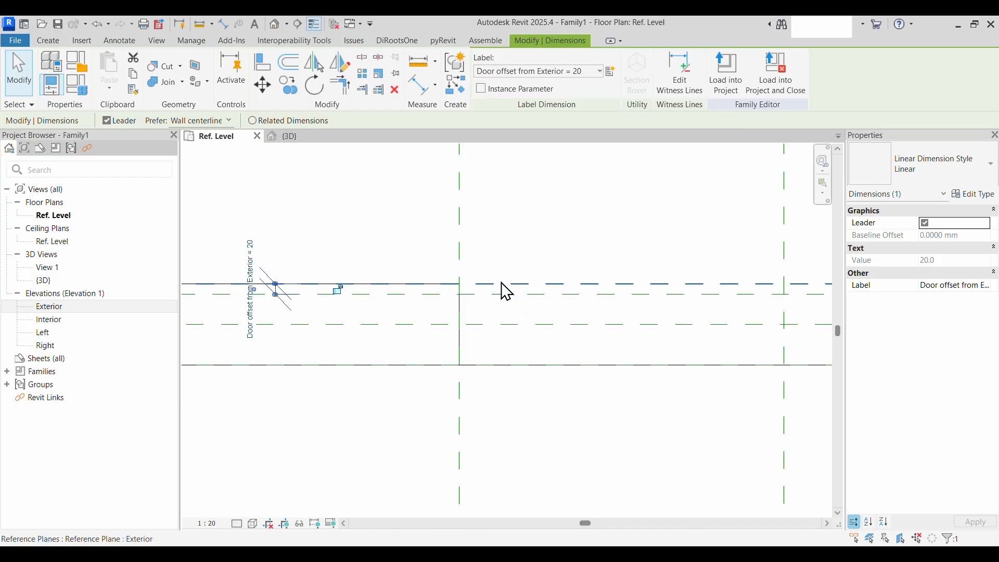
{"action": "scroll", "coordinate": [256, 301], "scroll_direction": "up", "scroll_amount": 1}
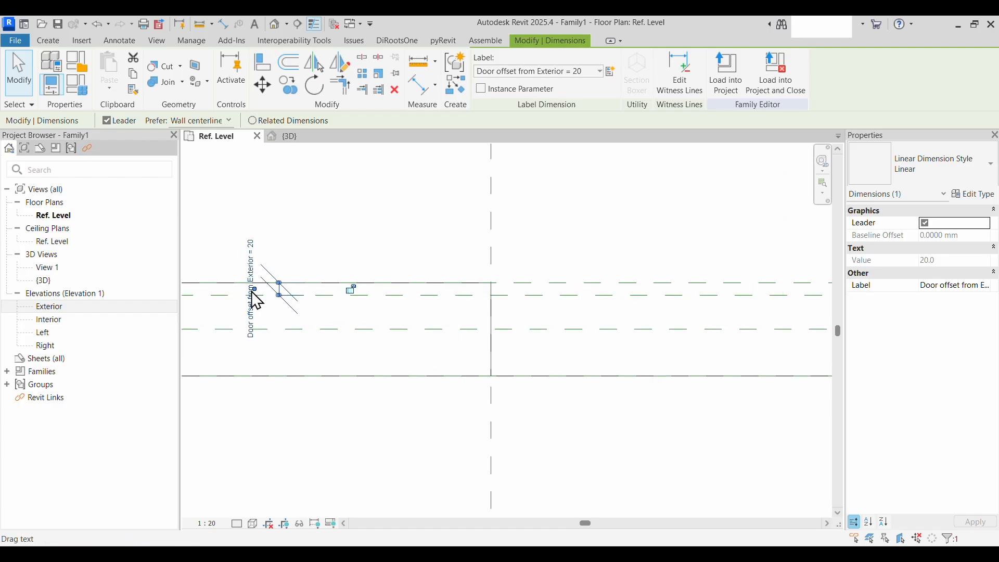
{"action": "scroll", "coordinate": [256, 301], "scroll_direction": "up", "scroll_amount": 1}
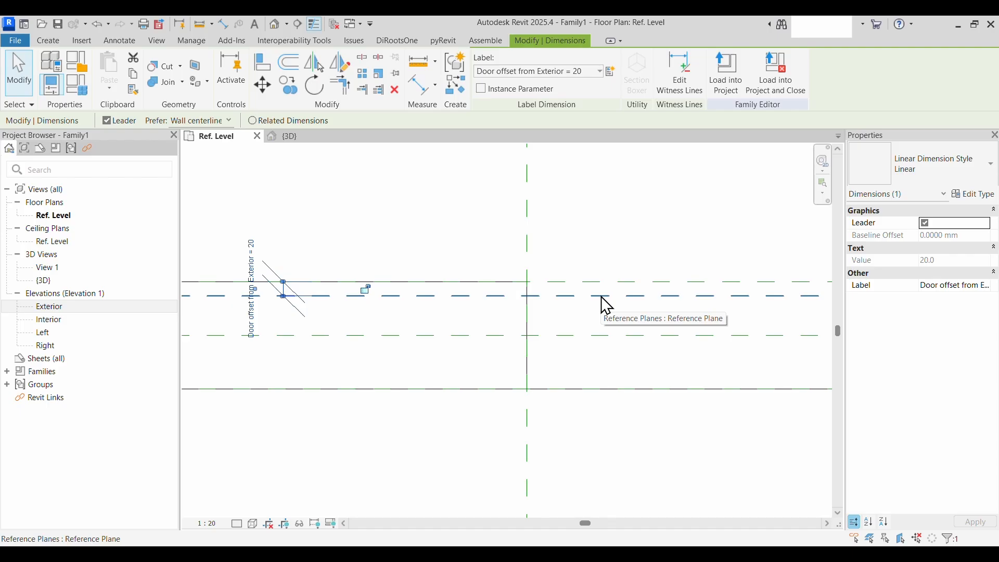
{"action": "scroll", "coordinate": [604, 304], "scroll_direction": "down", "scroll_amount": 3}
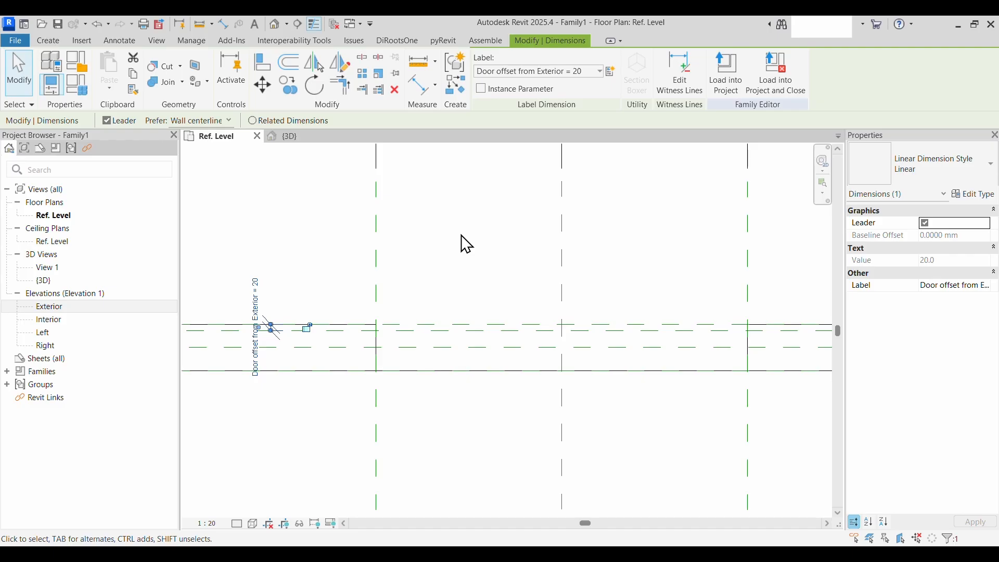
Draw a second horizontal reference plane along the wall, near its interior face, about 90 mm from the offset reference plane
{"action": "left_click", "coordinate": [48, 40]}
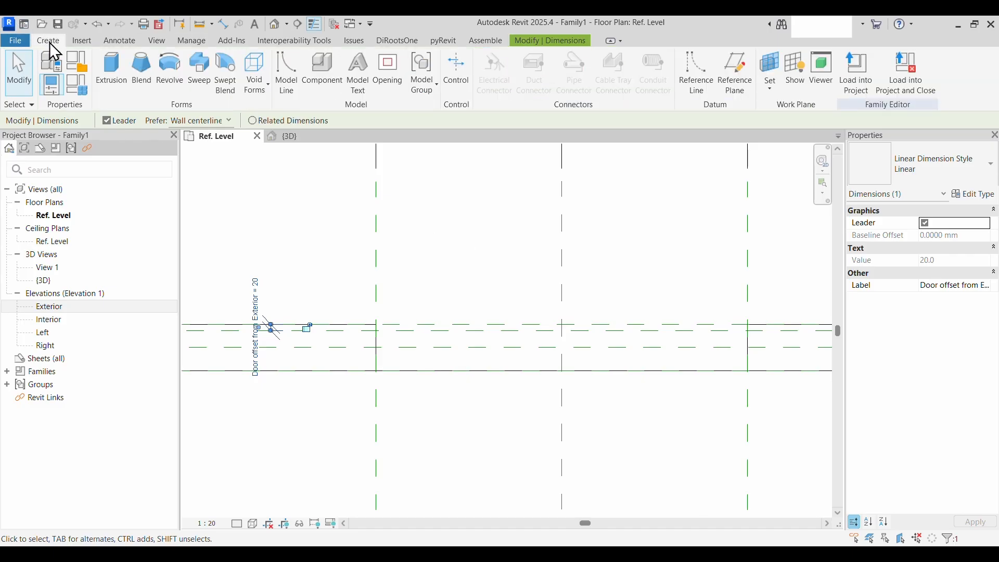
{"action": "left_click", "coordinate": [735, 74]}
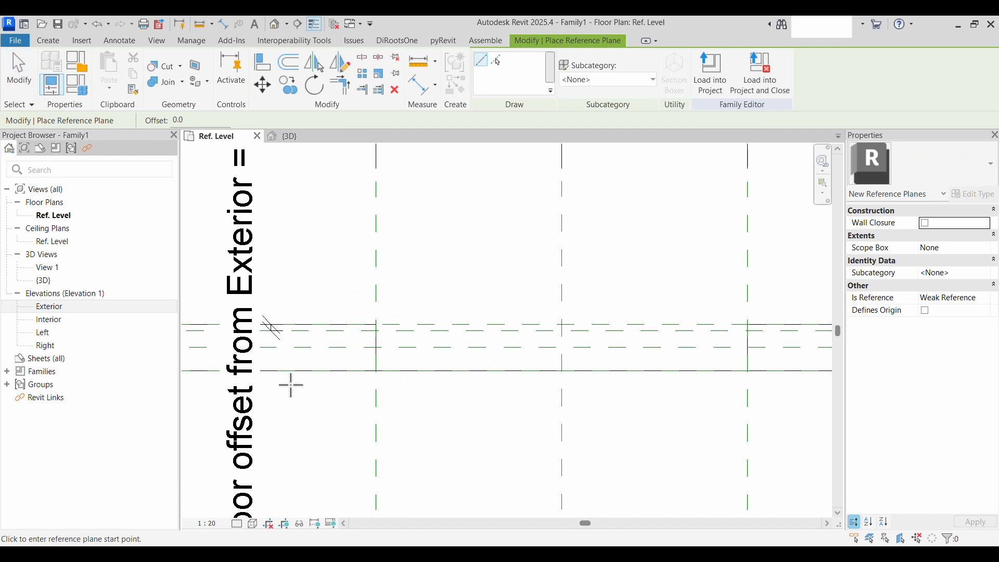
{"action": "scroll", "coordinate": [312, 391], "scroll_direction": "down", "scroll_amount": 1}
{"action": "middle_click_drag", "start_coordinate": [324, 398], "coordinate": [506, 402]}
{"action": "middle_click_drag", "start_coordinate": [214, 390], "coordinate": [251, 394]}
{"action": "scroll", "coordinate": [235, 380], "scroll_direction": "up", "scroll_amount": 4}
{"action": "scroll", "coordinate": [510, 393], "scroll_direction": "down", "scroll_amount": 6}
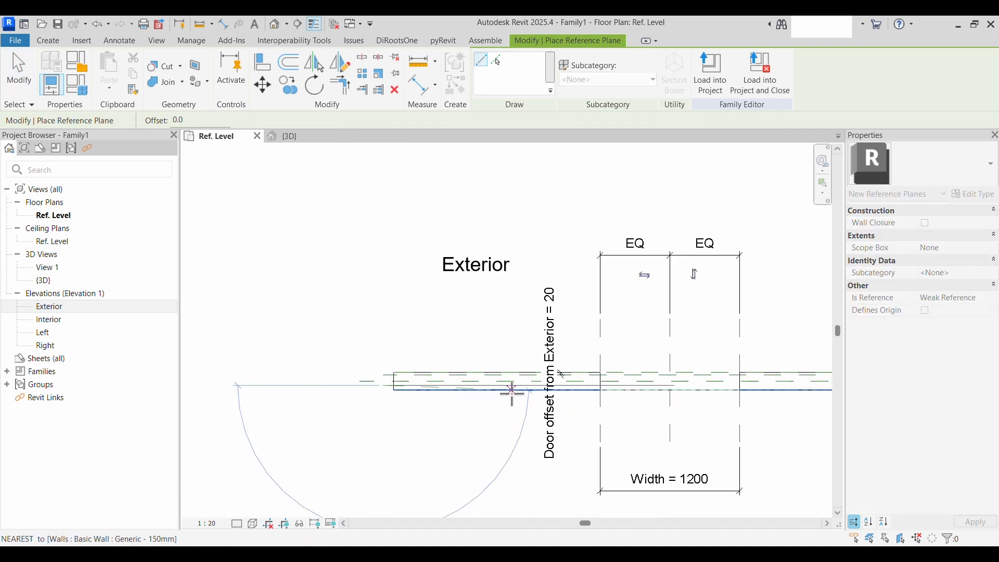
{"action": "mouse_move", "coordinate": [511, 393]}
{"action": "middle_mouse_down"}
{"action": "mouse_move", "coordinate": [669, 415]}
{"action": "mouse_move", "coordinate": [495, 400]}
{"action": "middle_mouse_up"}
{"action": "scroll", "coordinate": [589, 377], "scroll_direction": "up", "scroll_amount": 5}
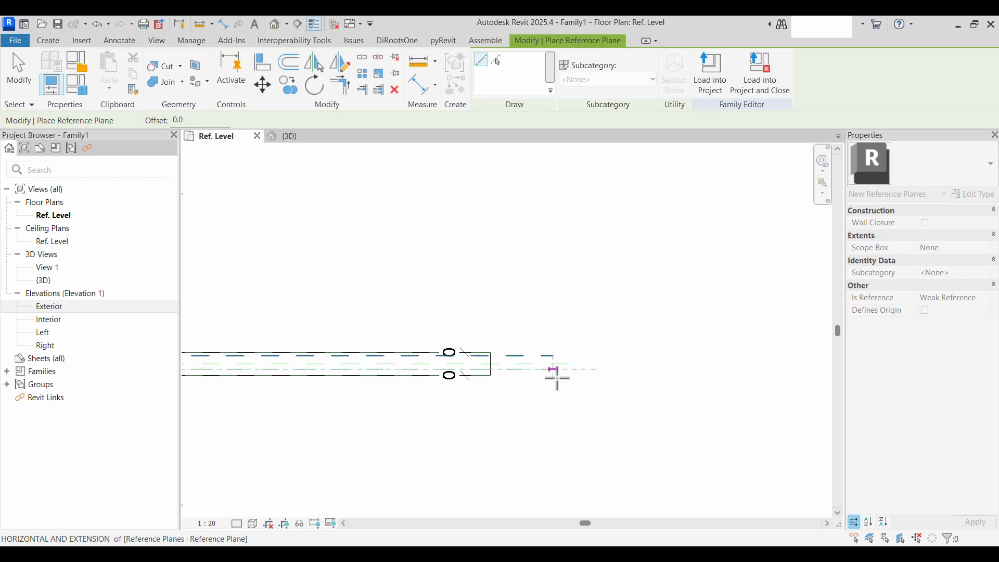
{"action": "left_click", "coordinate": [553, 369]}
{"action": "scroll", "coordinate": [544, 388], "scroll_direction": "up", "scroll_amount": 6}
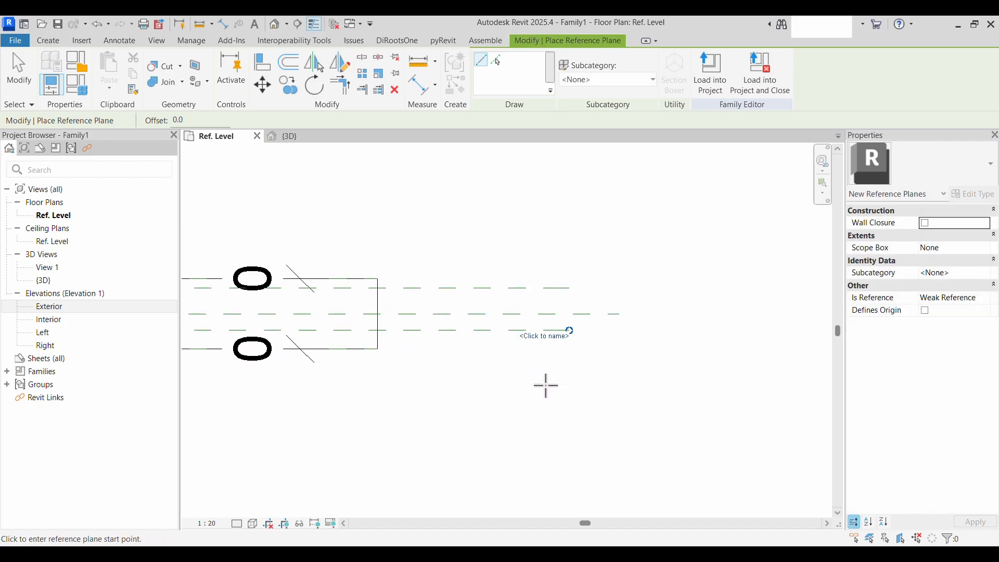
{"action": "key", "text": "Escape"}
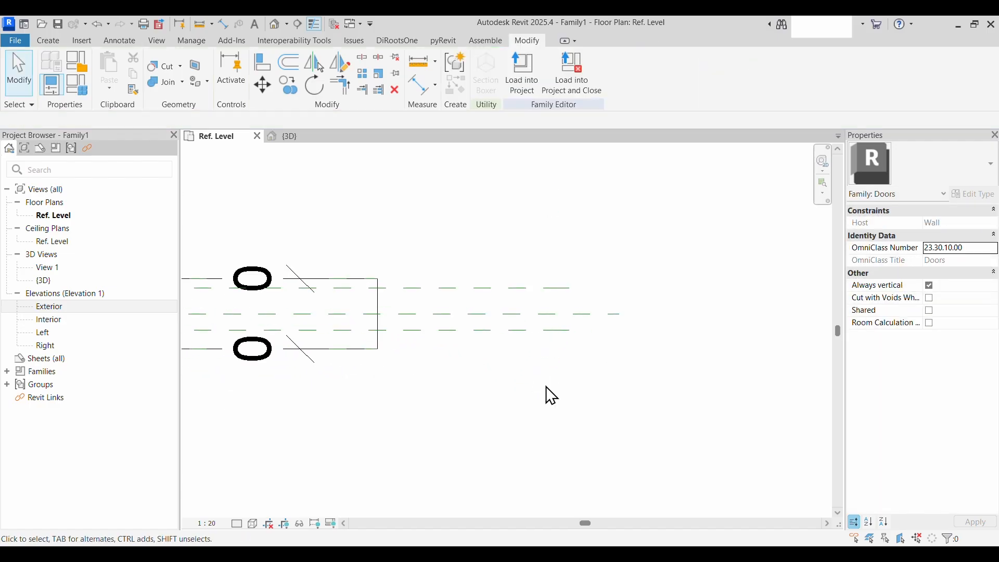
Add an aligned dimension between the two drawn horizontal reference planes beyond the wall's end and select it
{"action": "key", "text": "d"}
{"action": "key", "text": "i"}
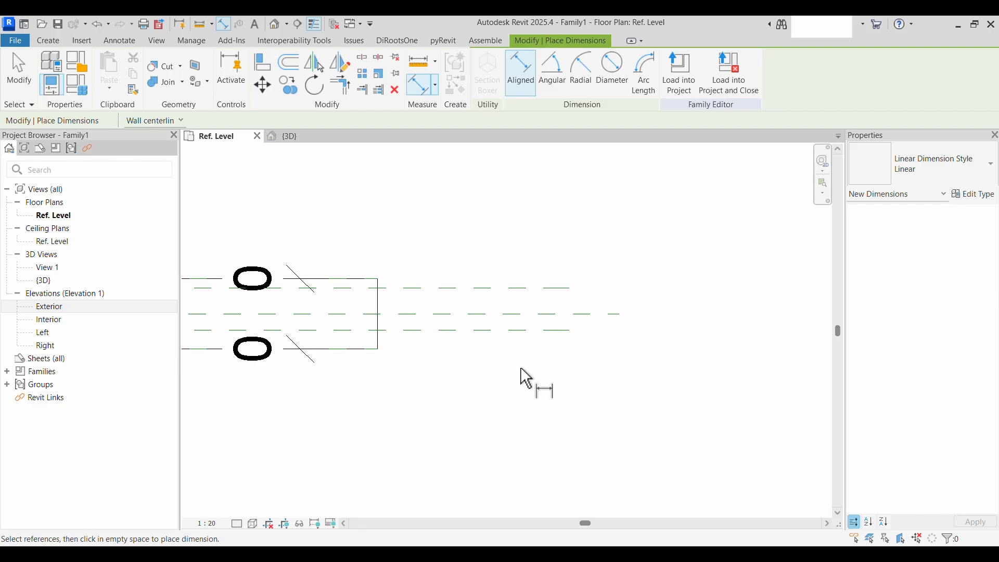
{"action": "left_click", "coordinate": [546, 289]}
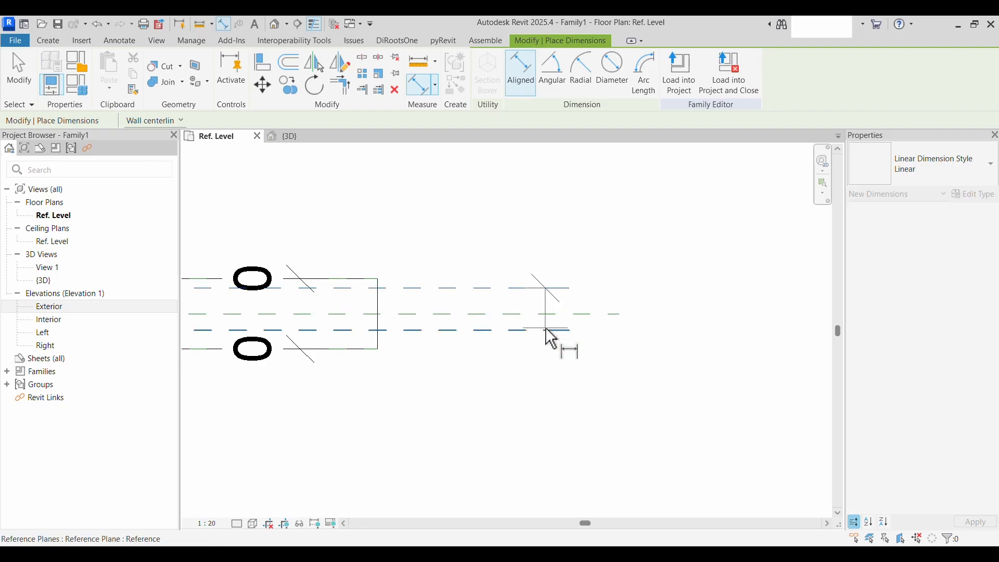
{"action": "left_click", "coordinate": [547, 331]}
{"action": "left_click", "coordinate": [662, 460]}
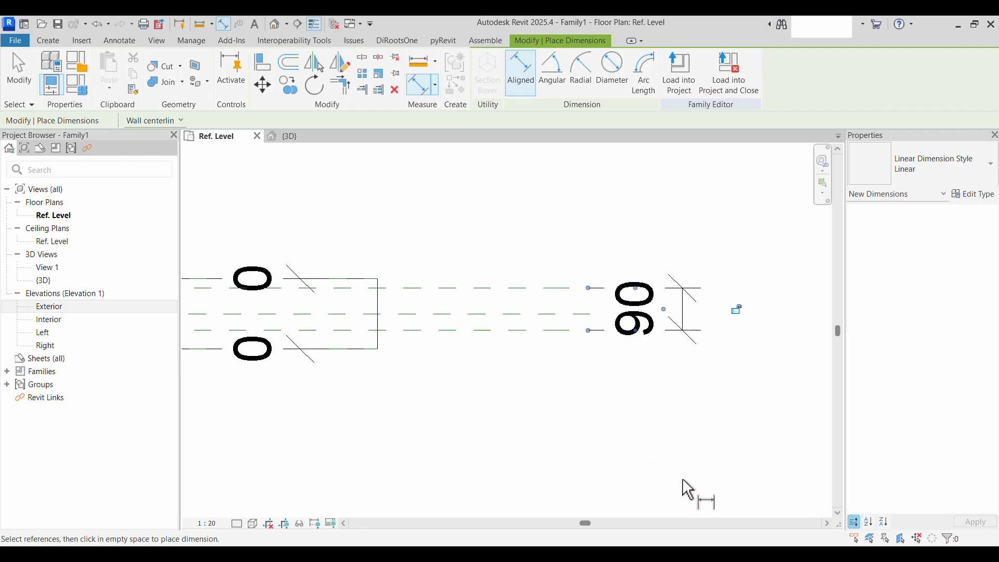
{"action": "key", "text": "Escape"}
{"action": "left_click", "coordinate": [688, 310]}
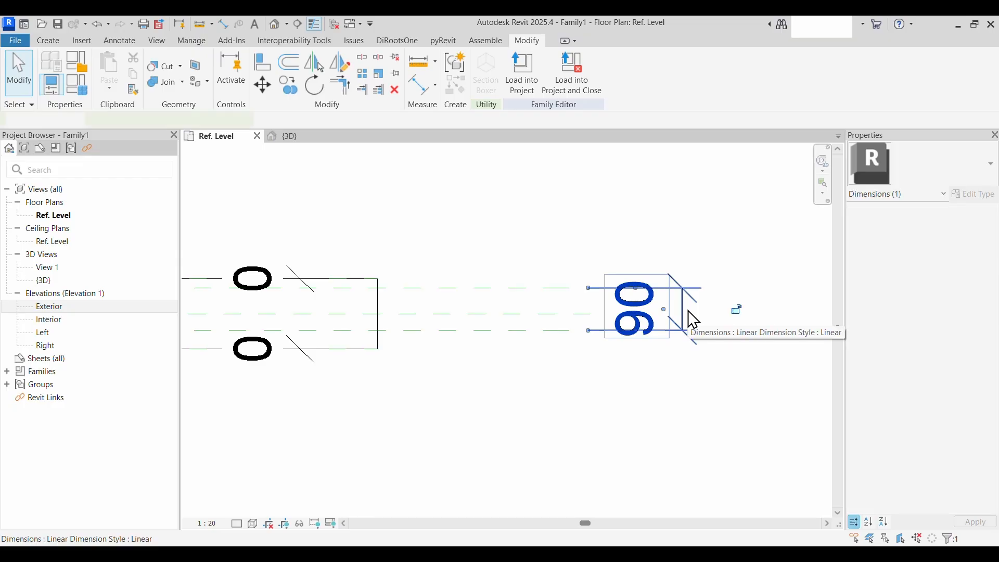
Label the selected dimension with a new type parameter named "Frame widtth in Plan" and set its value to 100 mm
{"action": "left_click", "coordinate": [611, 70]}
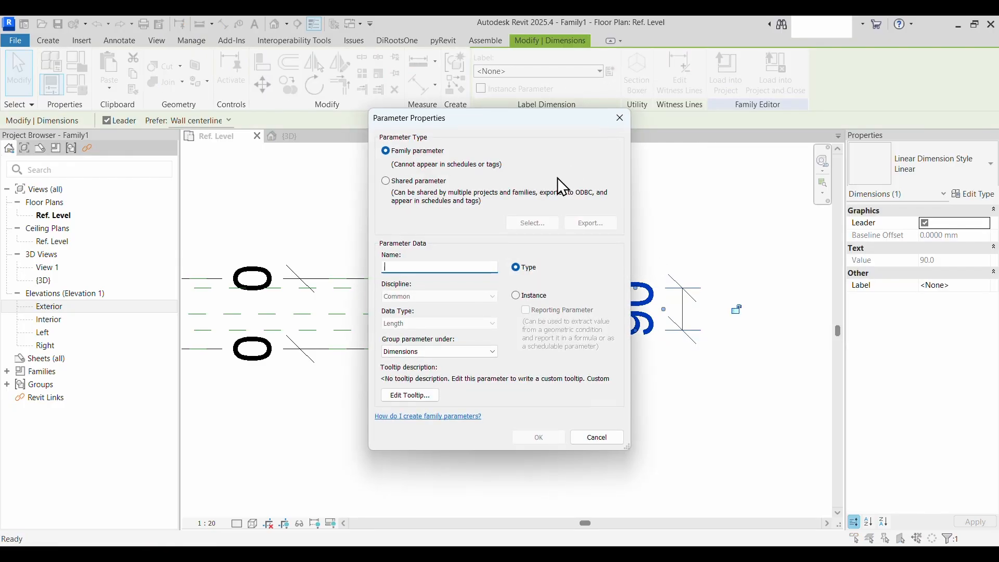
{"action": "type", "text": "Frame widtth in Plan"}
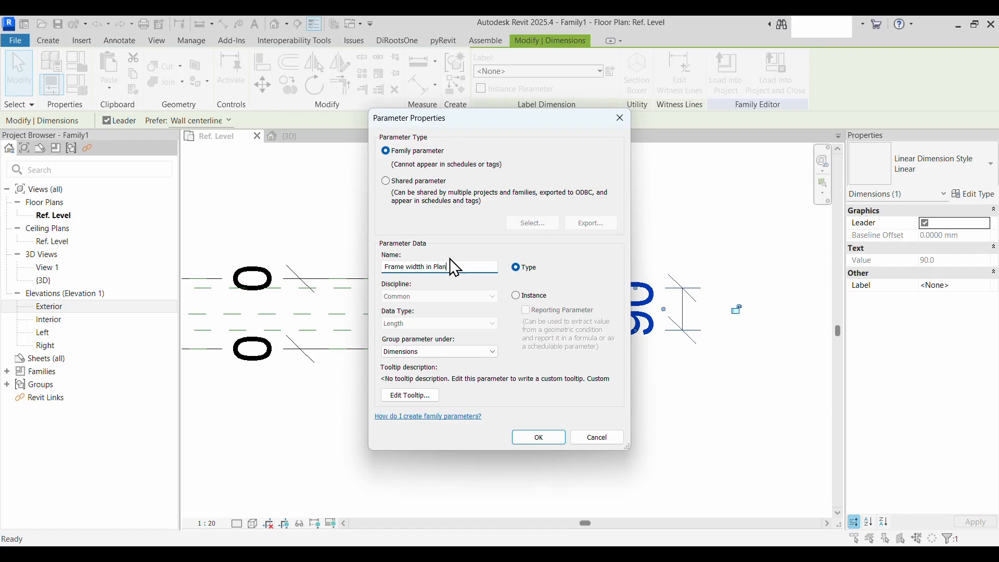
{"action": "left_click", "coordinate": [536, 440]}
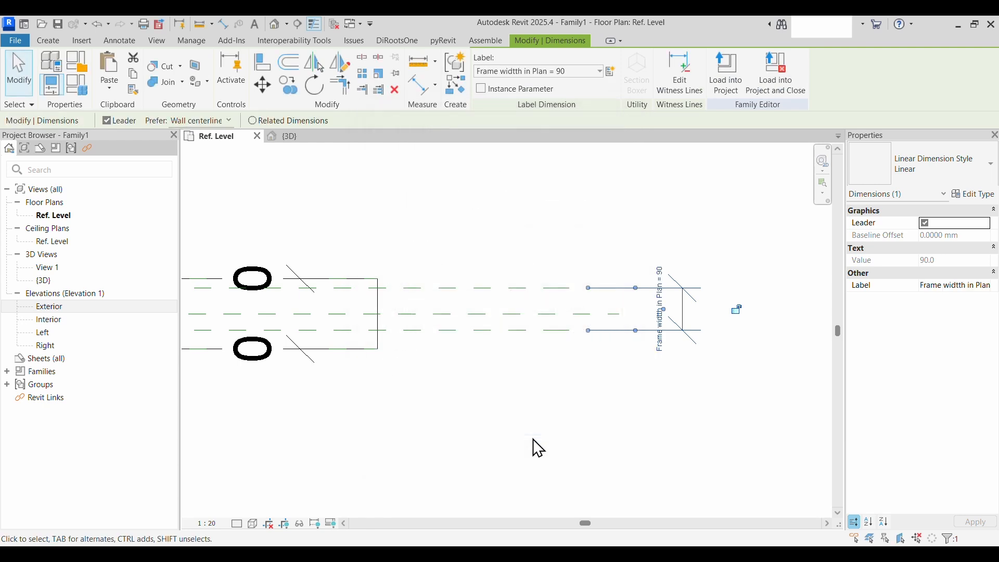
{"action": "left_click", "coordinate": [666, 284]}
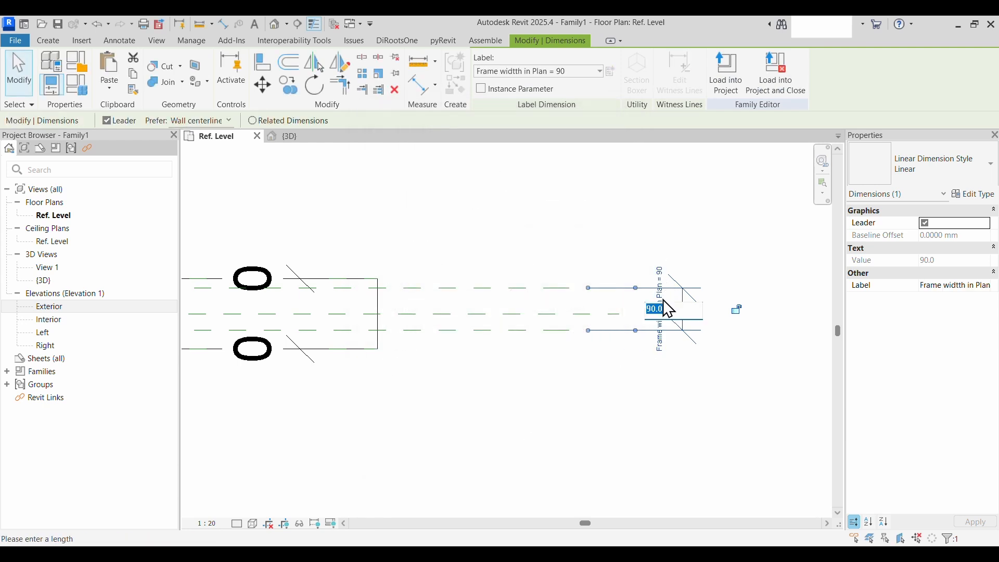
{"action": "type", "text": "1"}
{"action": "key", "text": "Return"}
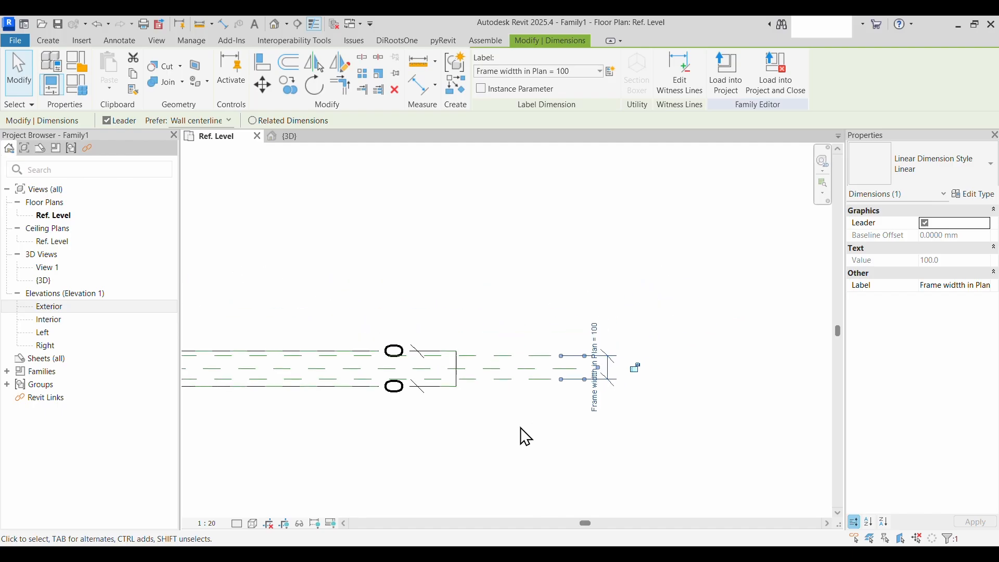
Draw a third horizontal reference plane along the full wall, about 25 mm to the interior side of the offset reference plane
{"action": "middle_click_drag", "start_coordinate": [527, 442], "coordinate": [758, 451]}
{"action": "scroll", "coordinate": [611, 442], "scroll_direction": "down", "scroll_amount": 1}
{"action": "middle_click_drag", "start_coordinate": [497, 486], "coordinate": [676, 482]}
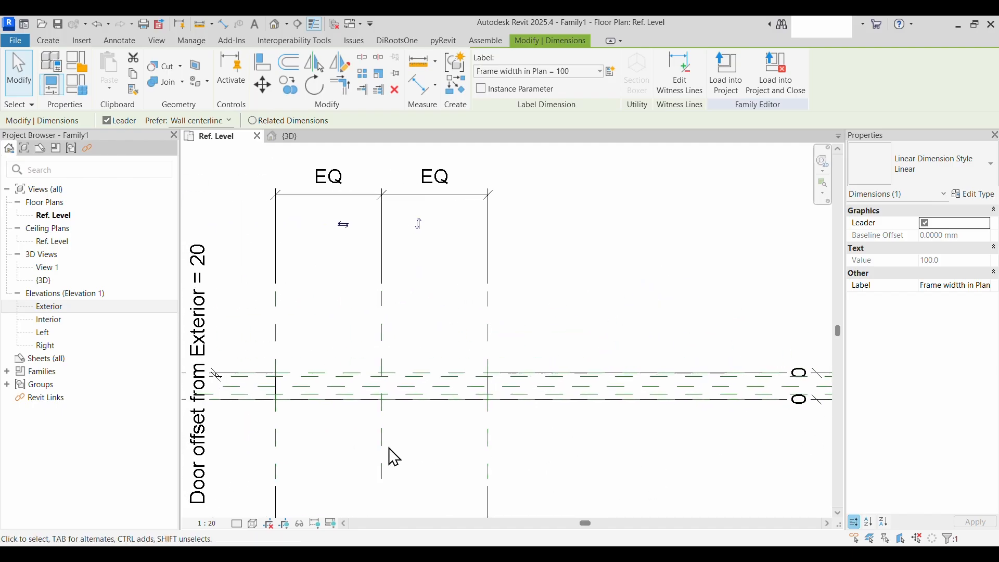
{"action": "scroll", "coordinate": [391, 450], "scroll_direction": "down", "scroll_amount": 1}
{"action": "middle_click_drag", "start_coordinate": [400, 463], "coordinate": [624, 464]}
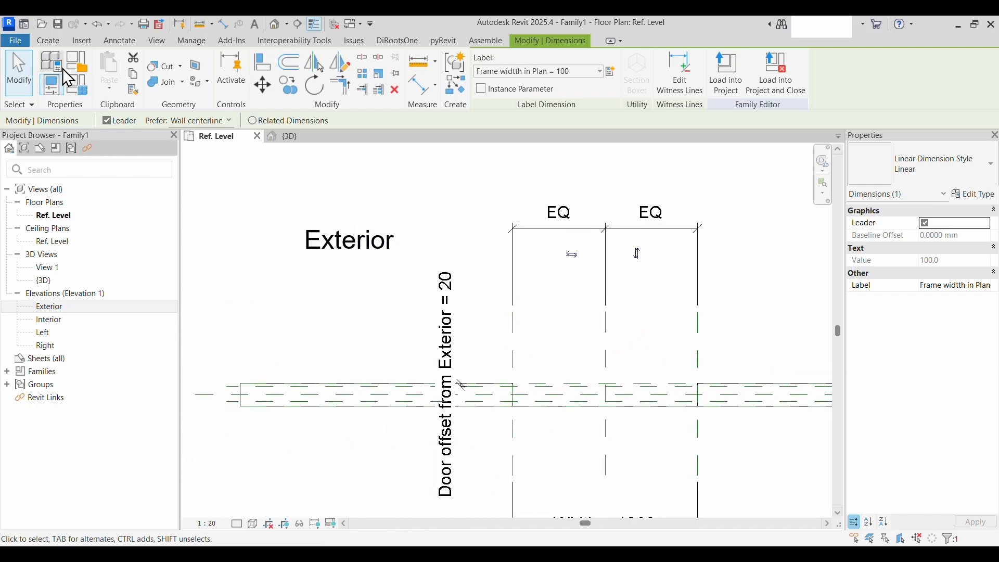
{"action": "left_click", "coordinate": [49, 41]}
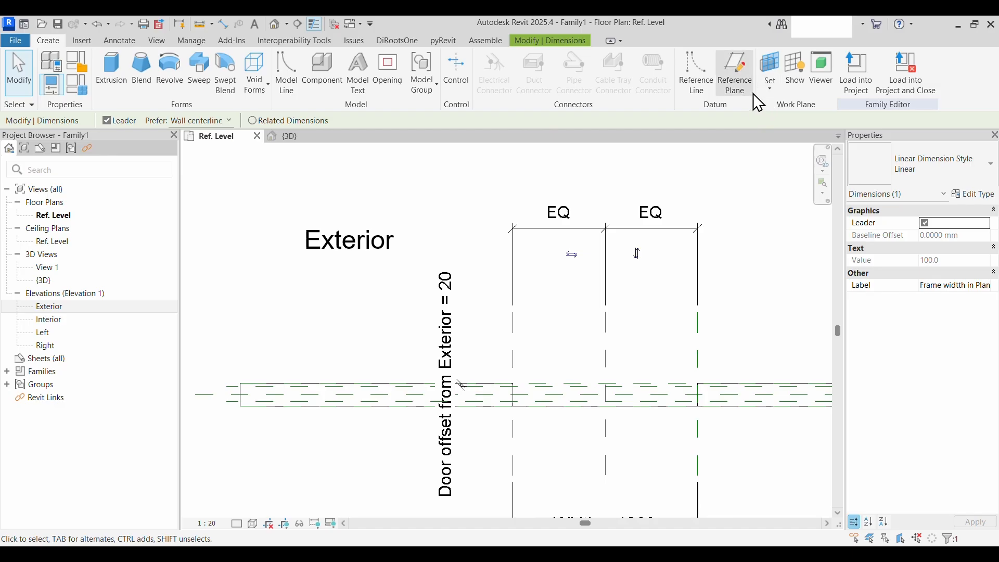
{"action": "left_click", "coordinate": [730, 74]}
{"action": "scroll", "coordinate": [198, 406], "scroll_direction": "up", "scroll_amount": 2}
{"action": "scroll", "coordinate": [218, 406], "scroll_direction": "up", "scroll_amount": 2}
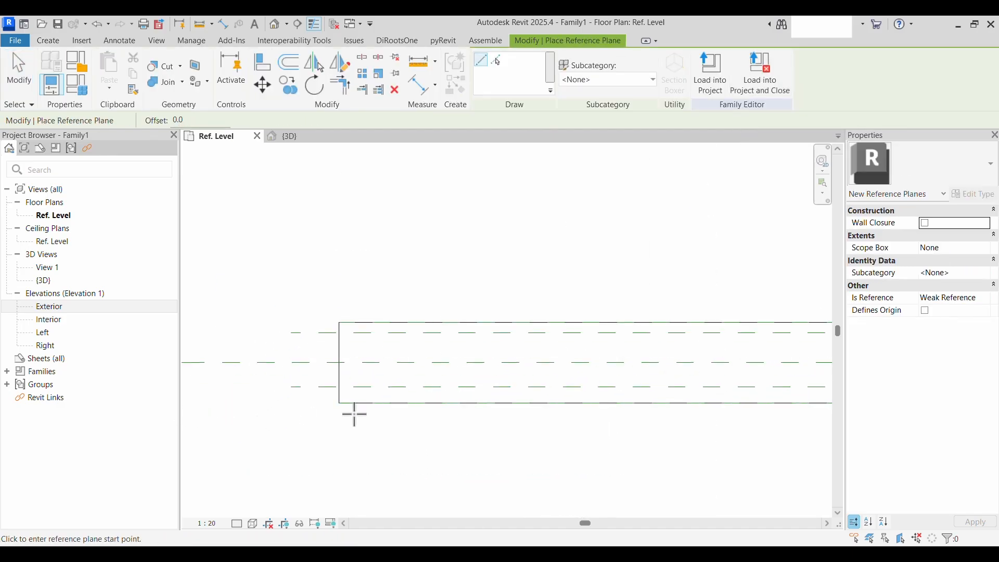
{"action": "scroll", "coordinate": [297, 346], "scroll_direction": "up", "scroll_amount": 2}
{"action": "left_click", "coordinate": [291, 350]}
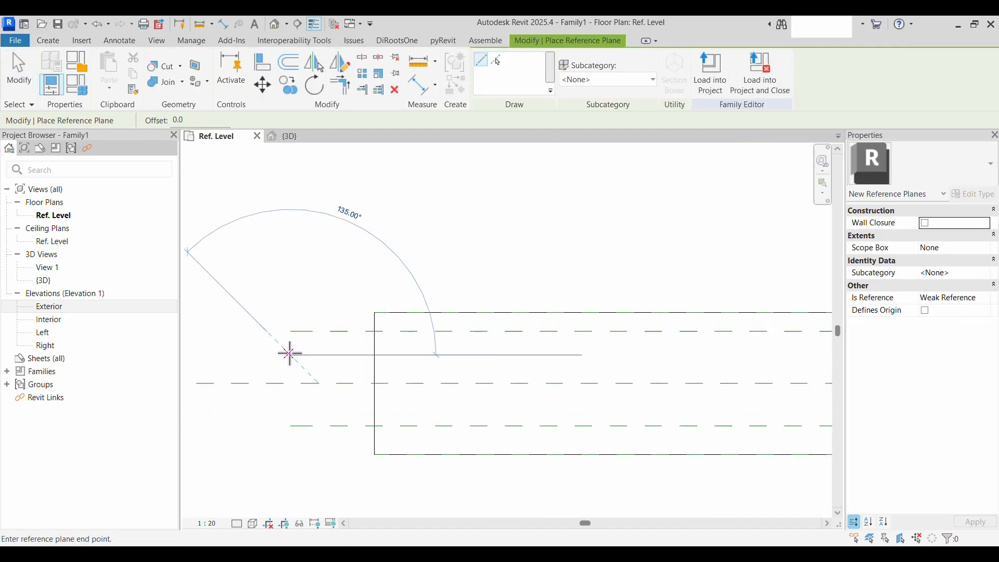
{"action": "scroll", "coordinate": [485, 365], "scroll_direction": "down", "scroll_amount": 7}
{"action": "middle_click_drag", "start_coordinate": [693, 384], "coordinate": [340, 352]}
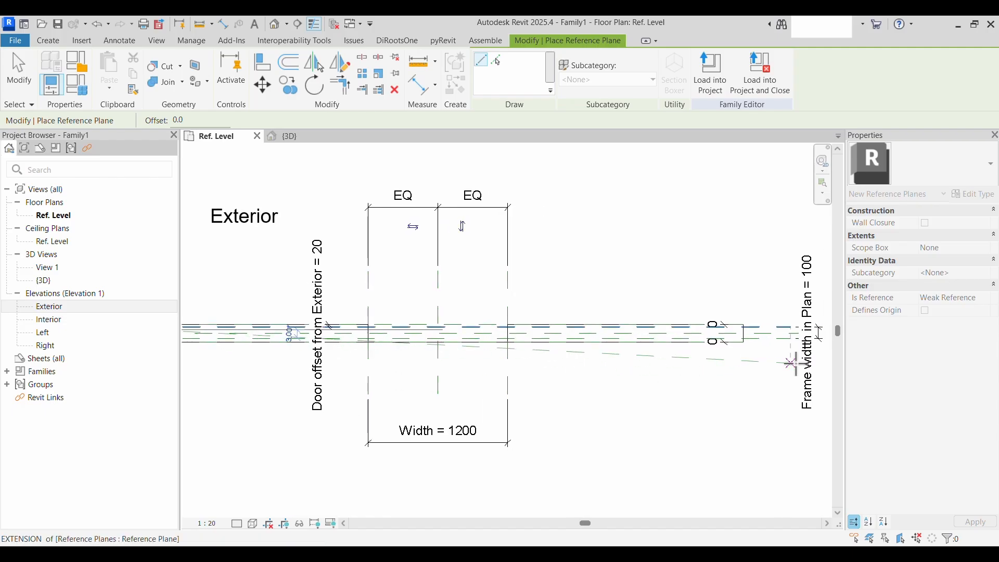
{"action": "middle_click_drag", "start_coordinate": [807, 344], "coordinate": [663, 348]}
{"action": "scroll", "coordinate": [678, 345], "scroll_direction": "up", "scroll_amount": 7}
{"action": "scroll", "coordinate": [677, 344], "scroll_direction": "up", "scroll_amount": 3}
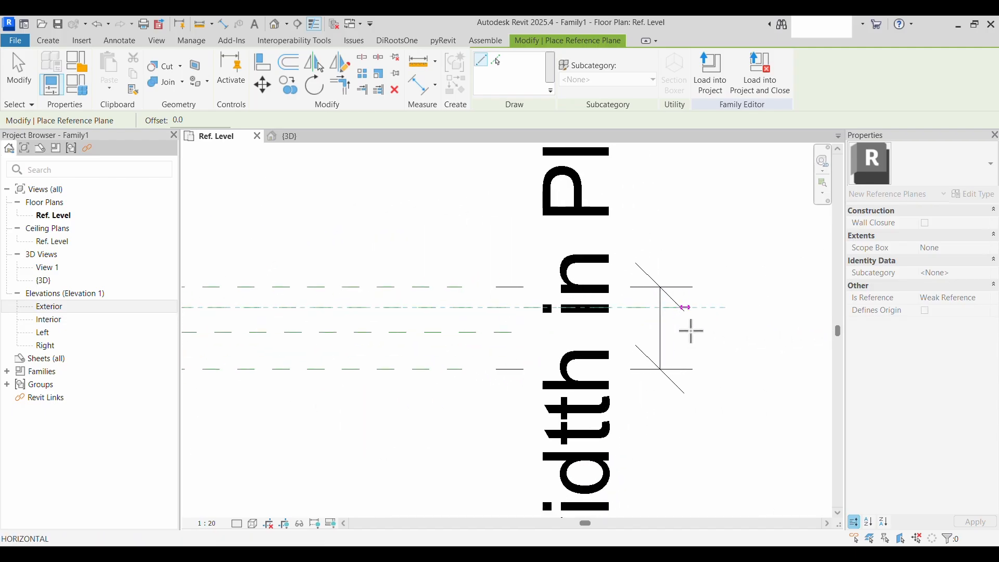
{"action": "left_click", "coordinate": [524, 308]}
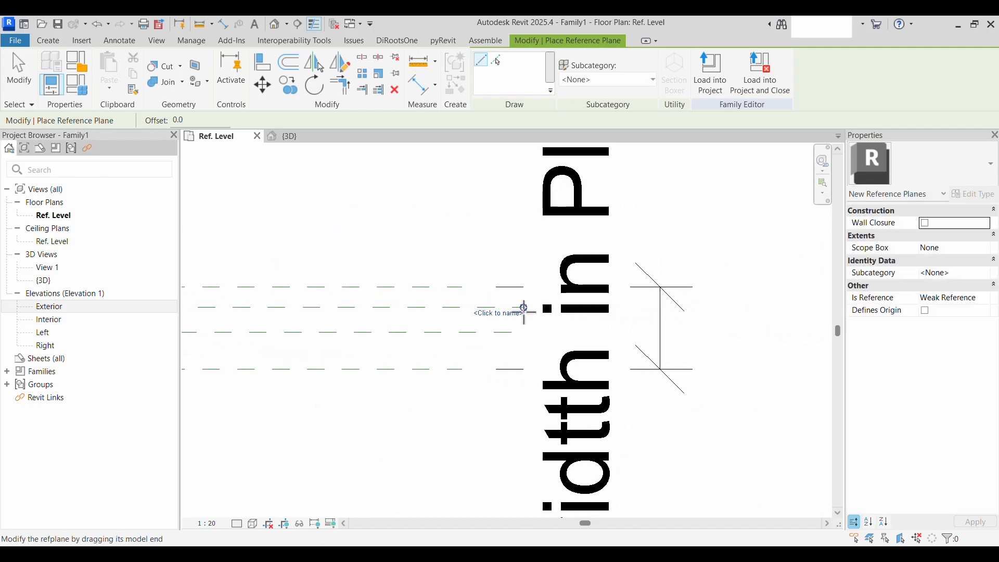
{"action": "key", "text": "Escape"}
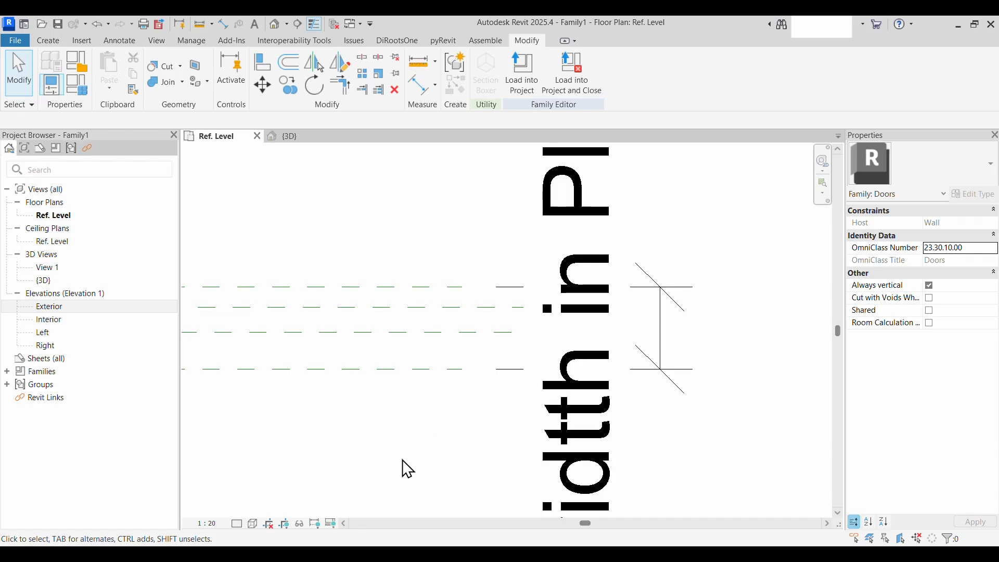
Add an aligned dimension between the offset reference plane and the new plane beside it, beyond the wall's end
{"action": "key", "text": "d"}
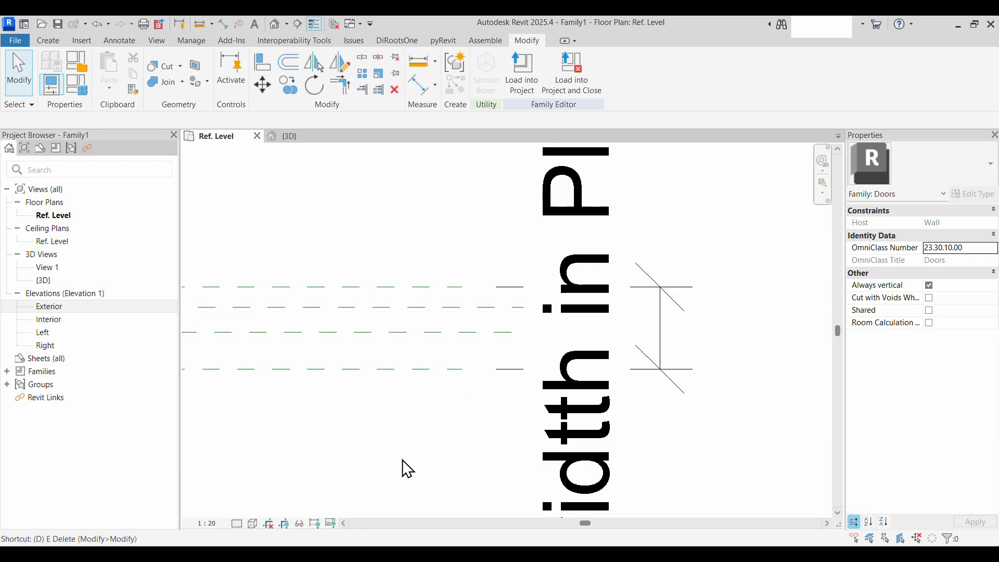
{"action": "key", "text": "i"}
{"action": "scroll", "coordinate": [422, 312], "scroll_direction": "down", "scroll_amount": 1}
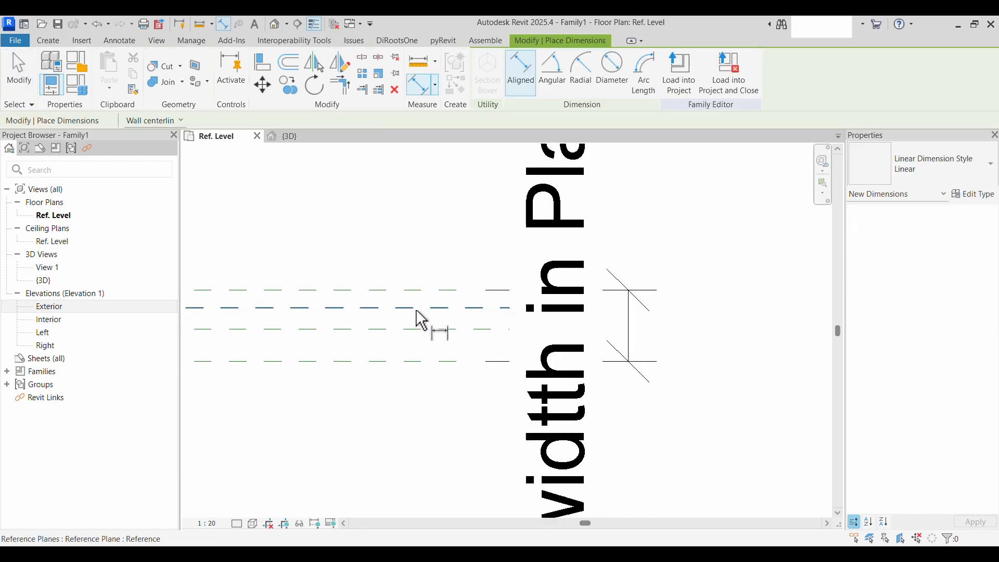
{"action": "scroll", "coordinate": [421, 318], "scroll_direction": "down", "scroll_amount": 2}
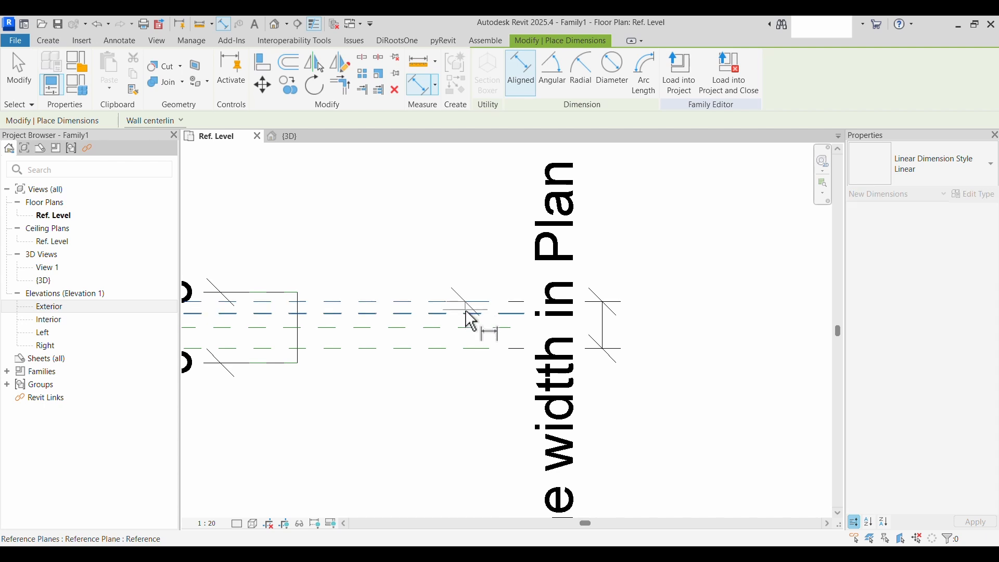
{"action": "left_click", "coordinate": [467, 312]}
{"action": "left_click", "coordinate": [465, 303]}
{"action": "left_click", "coordinate": [445, 468]}
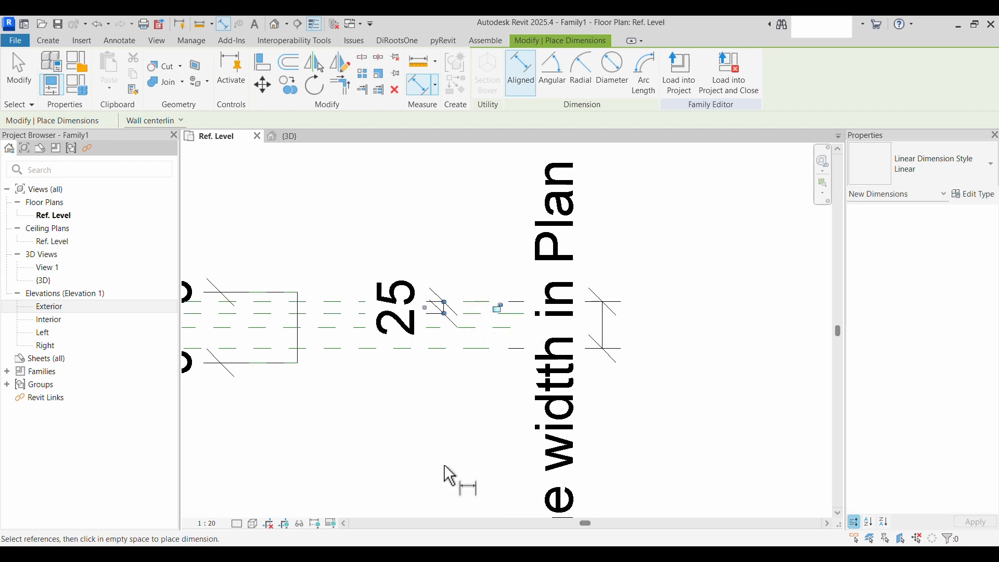
{"action": "key", "text": "Escape"}
Label the new dimension between these two planes with a type parameter named "Door Leaf Thickness"
{"action": "left_click", "coordinate": [448, 314]}
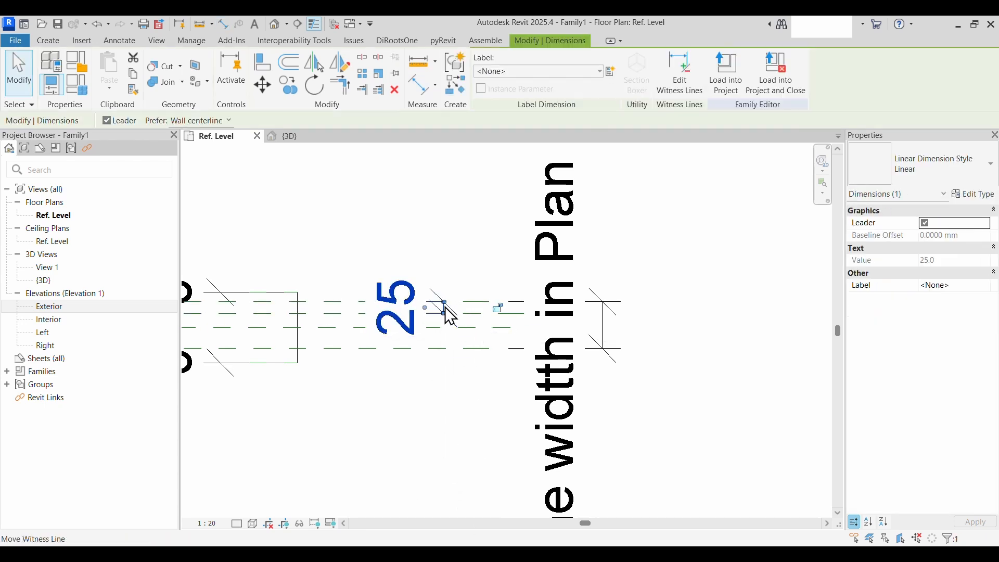
{"action": "left_click", "coordinate": [611, 72]}
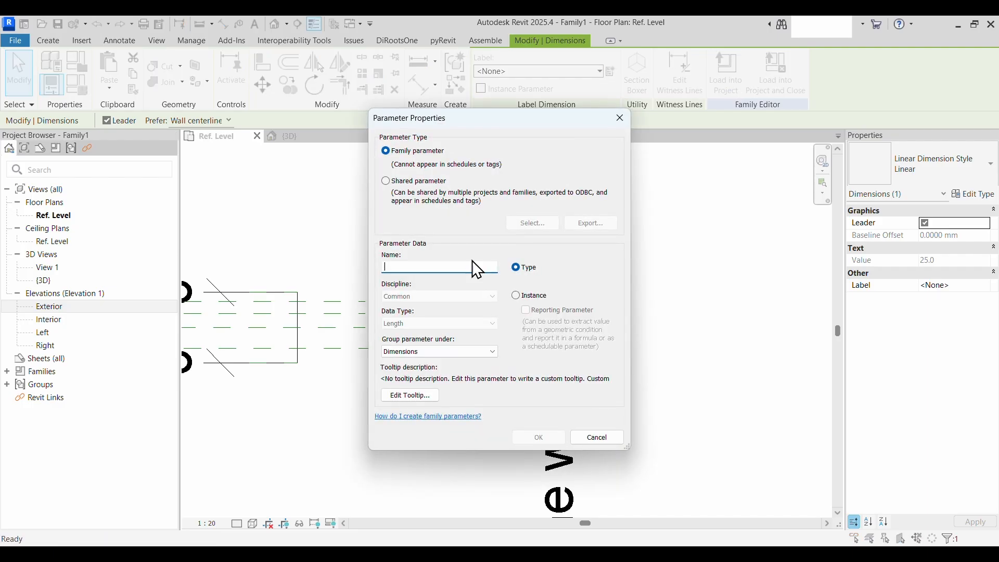
{"action": "left_click", "coordinate": [439, 265]}
{"action": "type", "text": "Door Leaf Thickness"}
{"action": "key", "text": "Return"}
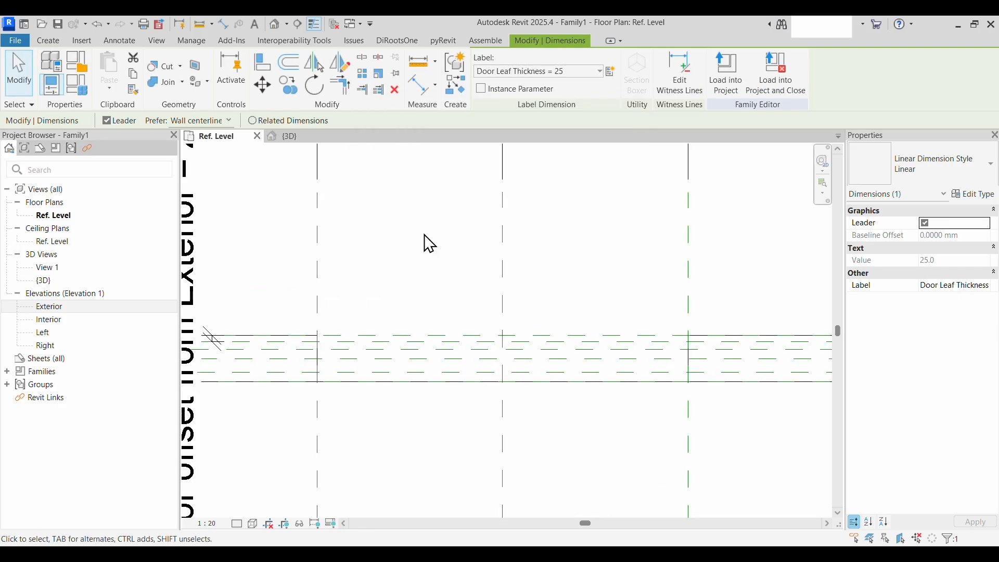
Set the floor plan's detail level to Fine and its visual style to Shaded
{"action": "left_click", "coordinate": [238, 523]}
{"action": "left_click", "coordinate": [249, 510]}
{"action": "left_click", "coordinate": [253, 523]}
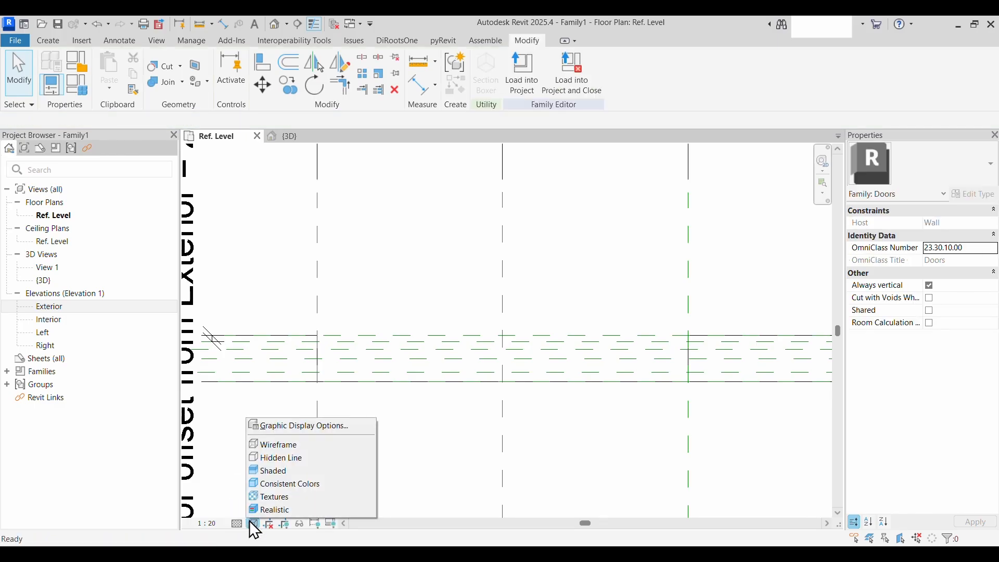
{"action": "left_click", "coordinate": [285, 477]}
Examine how the horizontal reference planes lie across the door opening and within the shaded wall
{"action": "middle_click_drag", "start_coordinate": [424, 449], "coordinate": [449, 452]}
{"action": "scroll", "coordinate": [407, 431], "scroll_direction": "up", "scroll_amount": 1}
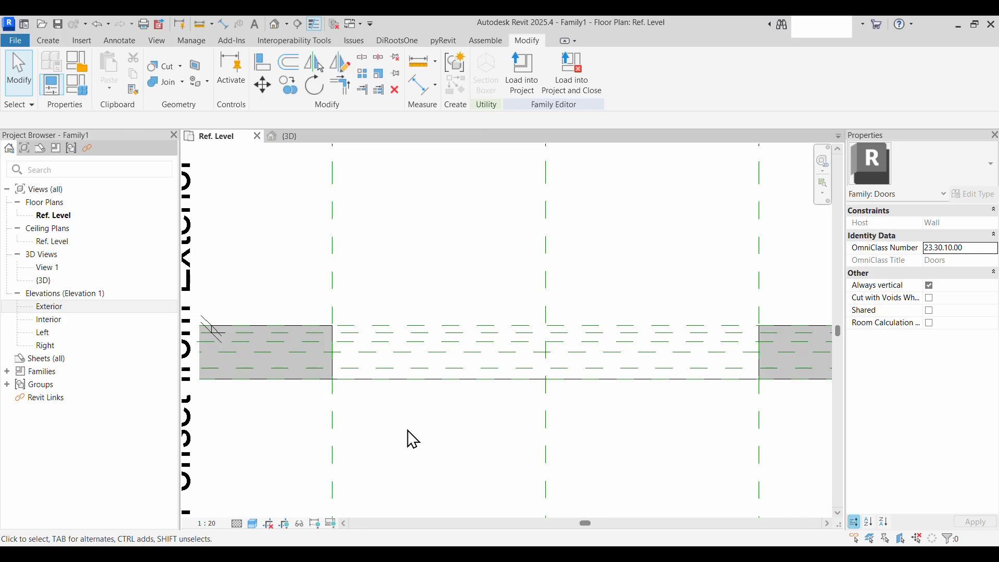
{"action": "scroll", "coordinate": [413, 440], "scroll_direction": "up", "scroll_amount": 1}
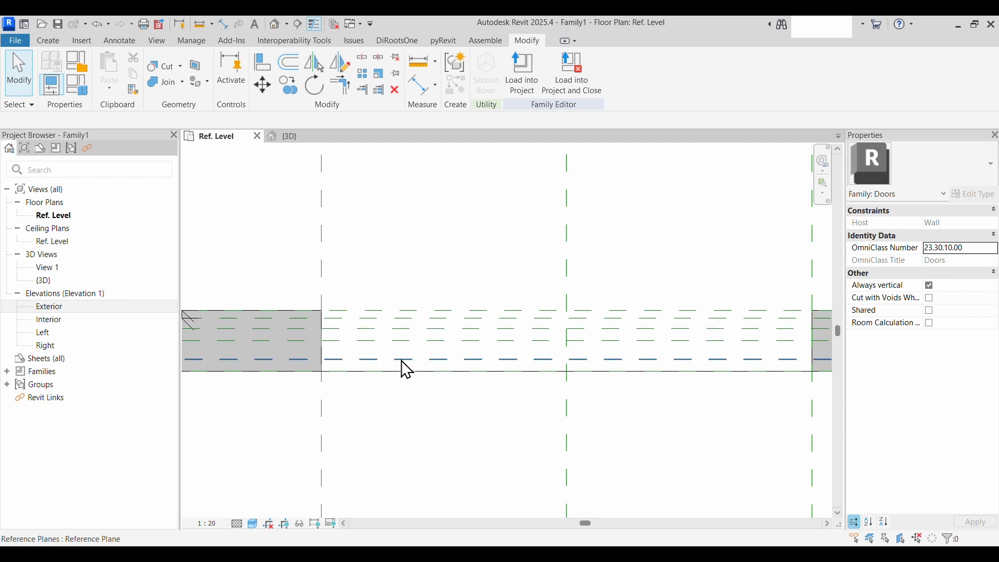
{"action": "scroll", "coordinate": [408, 432], "scroll_direction": "up", "scroll_amount": 5}
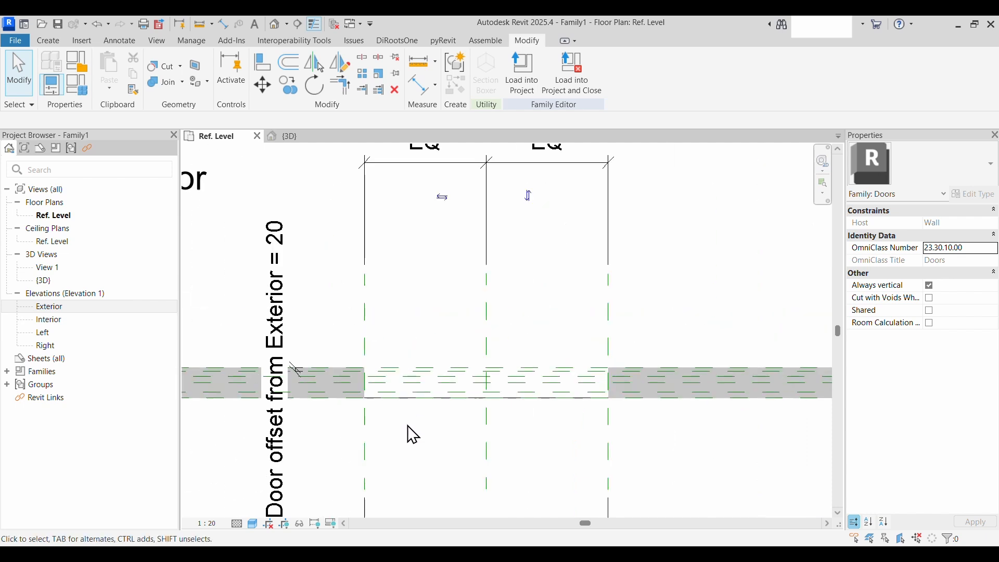
{"action": "middle_click_drag", "start_coordinate": [420, 444], "coordinate": [446, 379]}
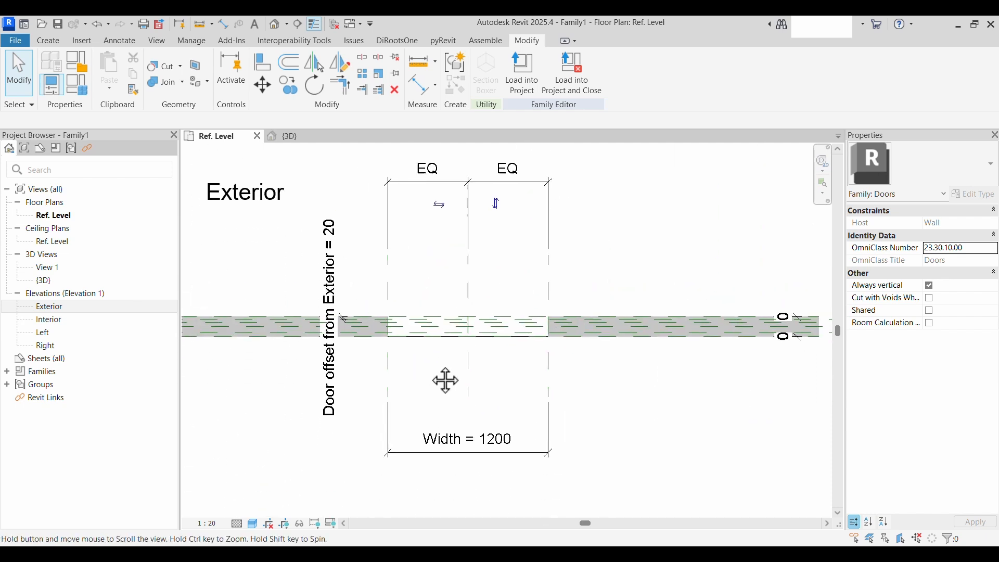
{"action": "scroll", "coordinate": [437, 337], "scroll_direction": "up", "scroll_amount": 4}
{"action": "middle_click_drag", "start_coordinate": [433, 330], "coordinate": [470, 386]}
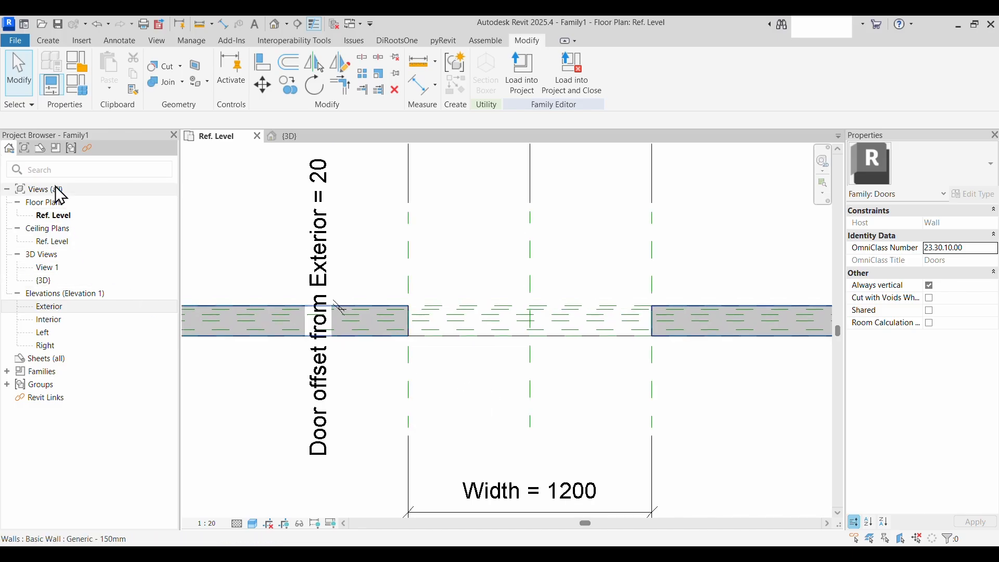
Open the Exterior elevation and frame the door opening with its height dimensions
{"action": "double_click", "coordinate": [54, 306]}
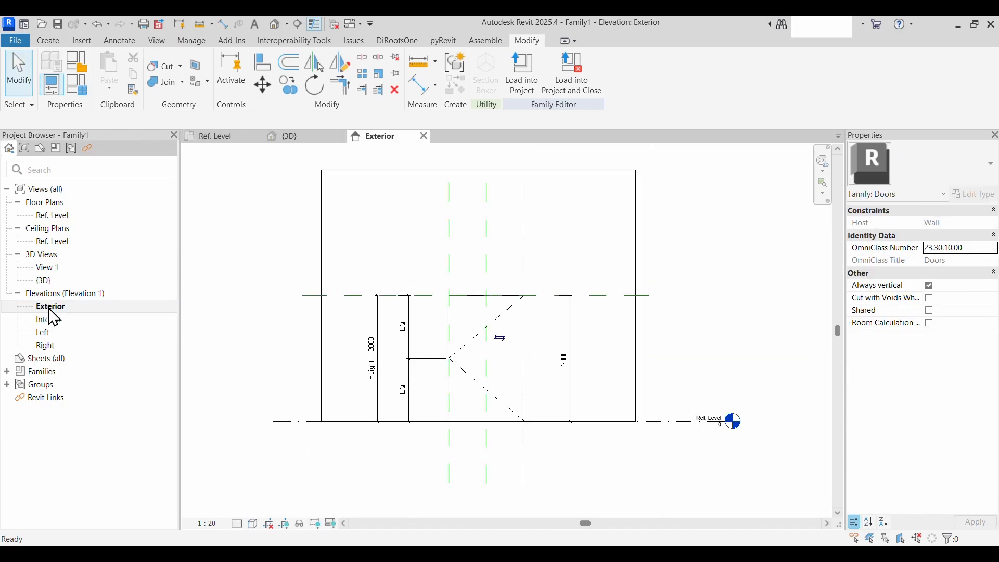
{"action": "scroll", "coordinate": [497, 383], "scroll_direction": "up", "scroll_amount": 1}
{"action": "middle_click_drag", "start_coordinate": [497, 383], "coordinate": [505, 400]}
{"action": "scroll", "coordinate": [505, 400], "scroll_direction": "down", "scroll_amount": 1}
{"action": "scroll", "coordinate": [505, 400], "scroll_direction": "up", "scroll_amount": 1}
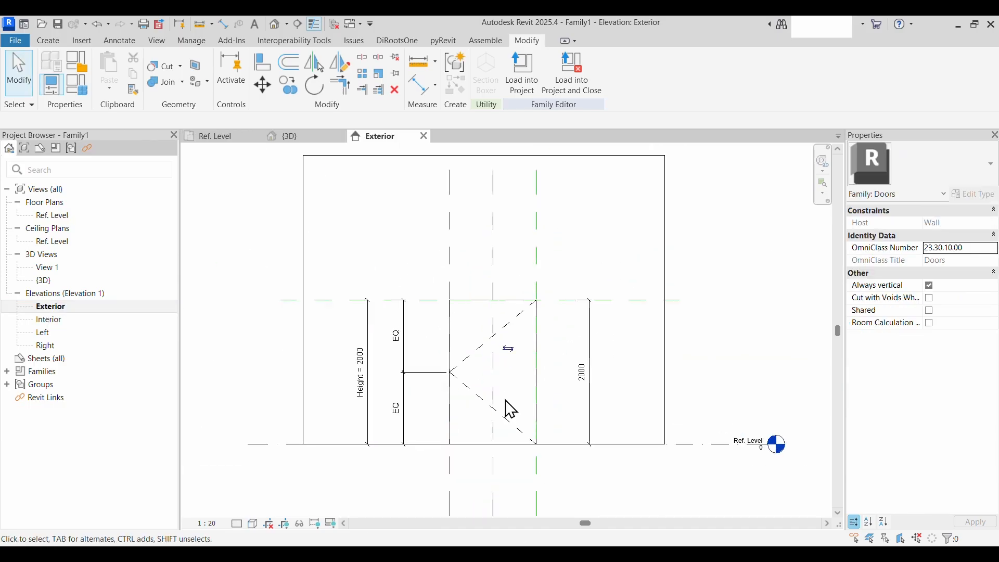
{"action": "scroll", "coordinate": [505, 400], "scroll_direction": "down", "scroll_amount": 1}
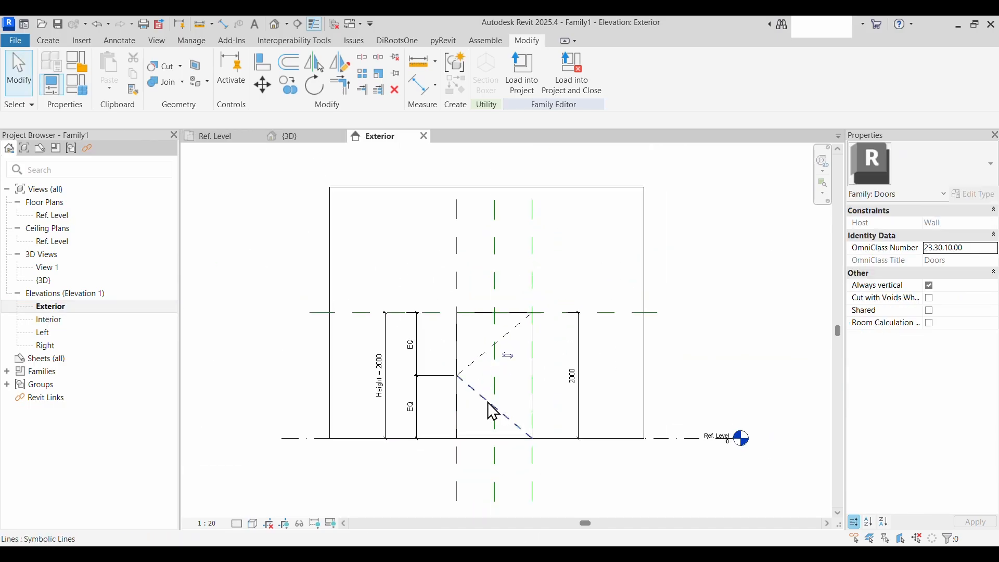
Set the Exterior elevation's detail level to Fine and its visual style to Shaded
{"action": "left_click", "coordinate": [236, 523]}
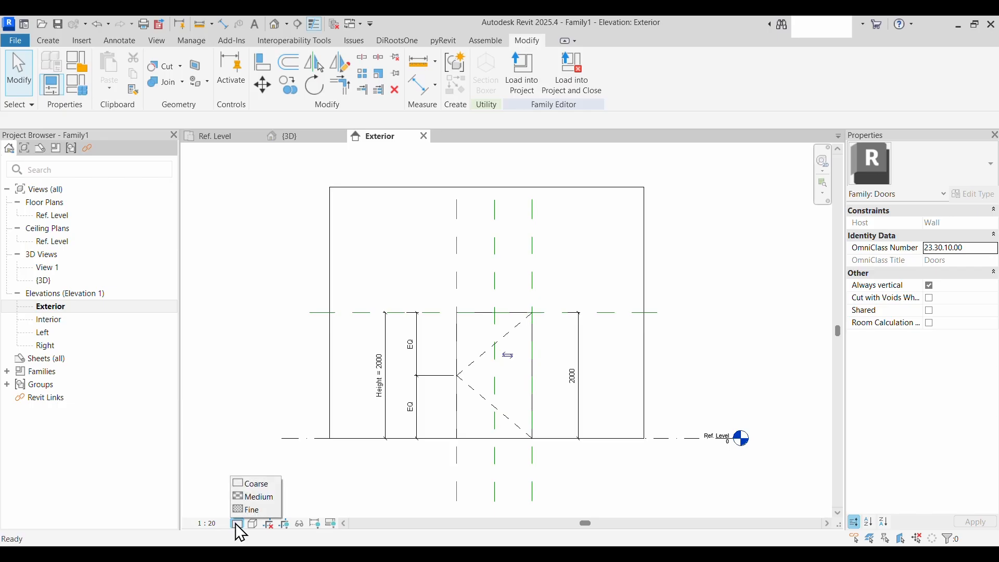
{"action": "left_click", "coordinate": [252, 510]}
{"action": "left_click", "coordinate": [253, 523]}
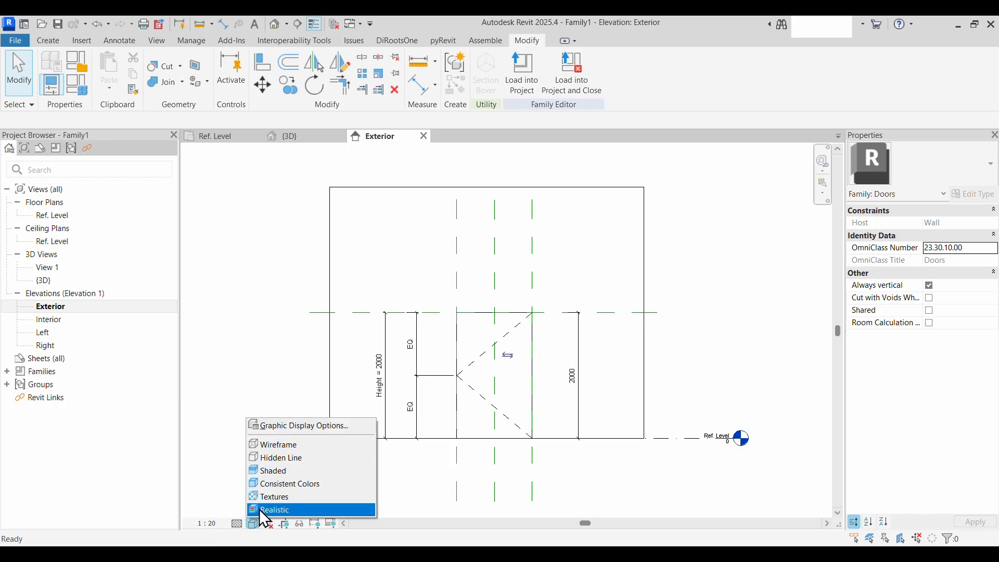
{"action": "left_click", "coordinate": [275, 471]}
{"action": "scroll", "coordinate": [506, 382], "scroll_direction": "up", "scroll_amount": 3}
{"action": "scroll", "coordinate": [520, 388], "scroll_direction": "down", "scroll_amount": 2}
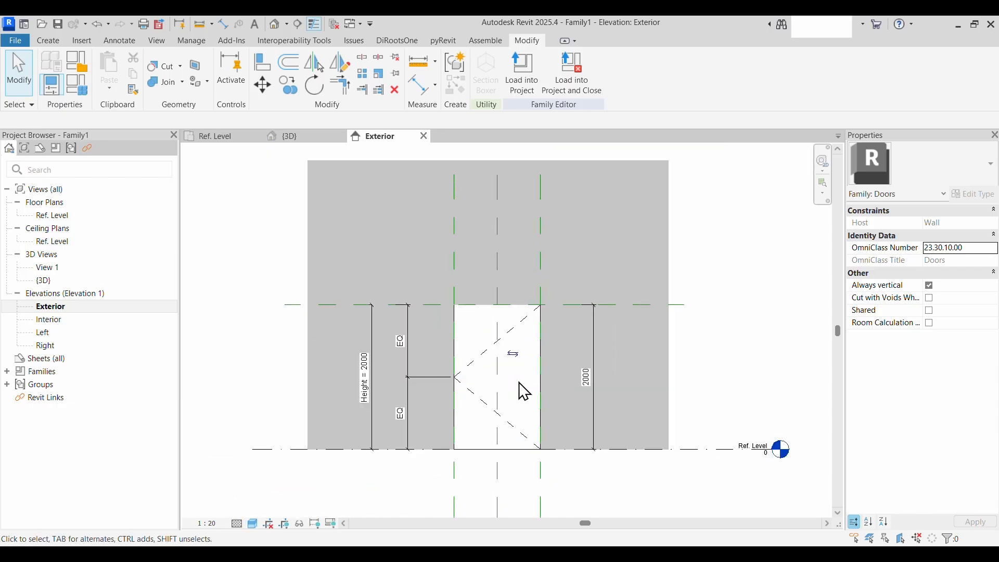
{"action": "middle_click_drag", "start_coordinate": [533, 400], "coordinate": [499, 391]}
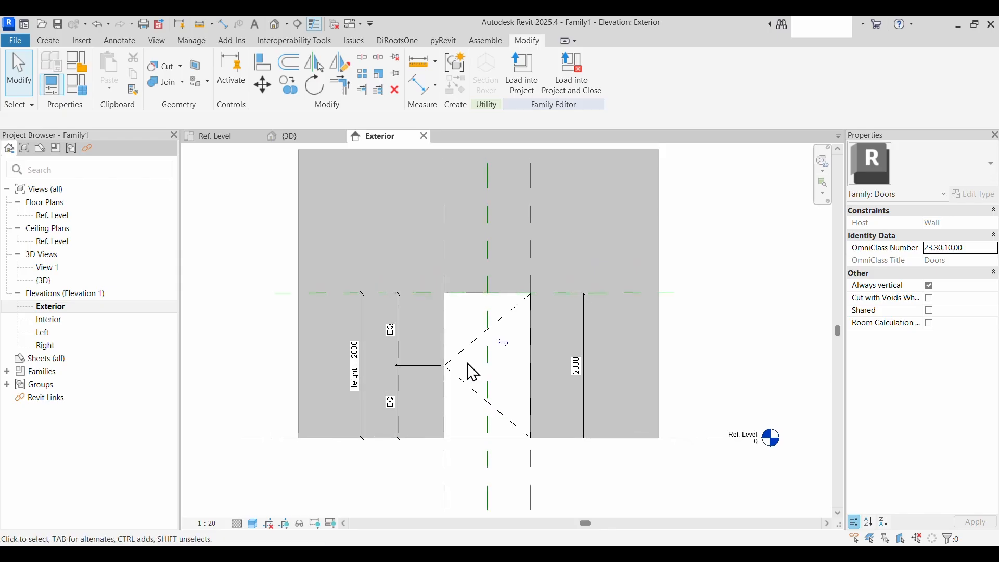
Draw two full-height vertical reference planes inside the door opening, each about 200 mm in from one jamb
{"action": "key", "text": "r"}
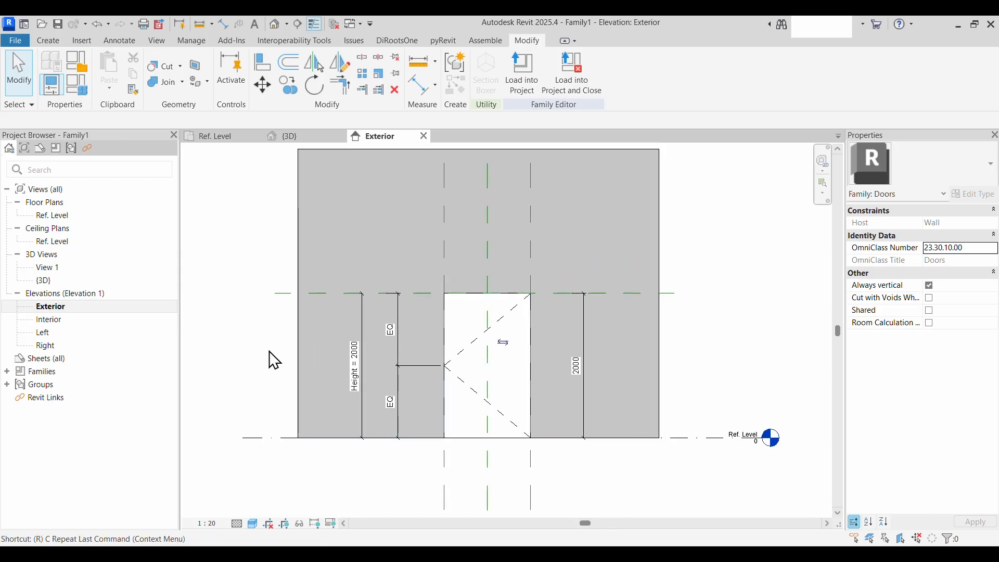
{"action": "key", "text": "p"}
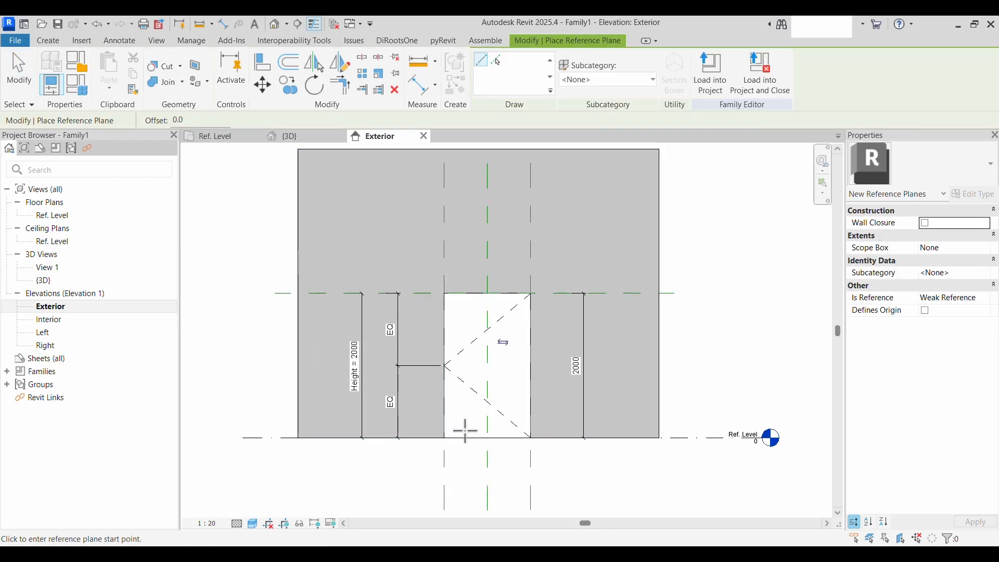
{"action": "scroll", "coordinate": [465, 424], "scroll_direction": "down", "scroll_amount": 1}
{"action": "left_click", "coordinate": [509, 198]}
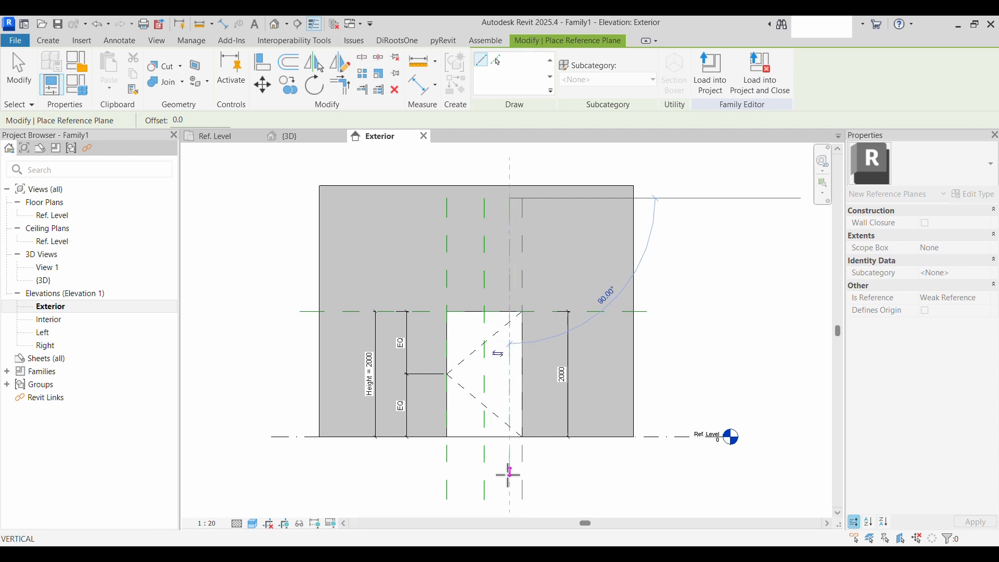
{"action": "left_click", "coordinate": [509, 504]}
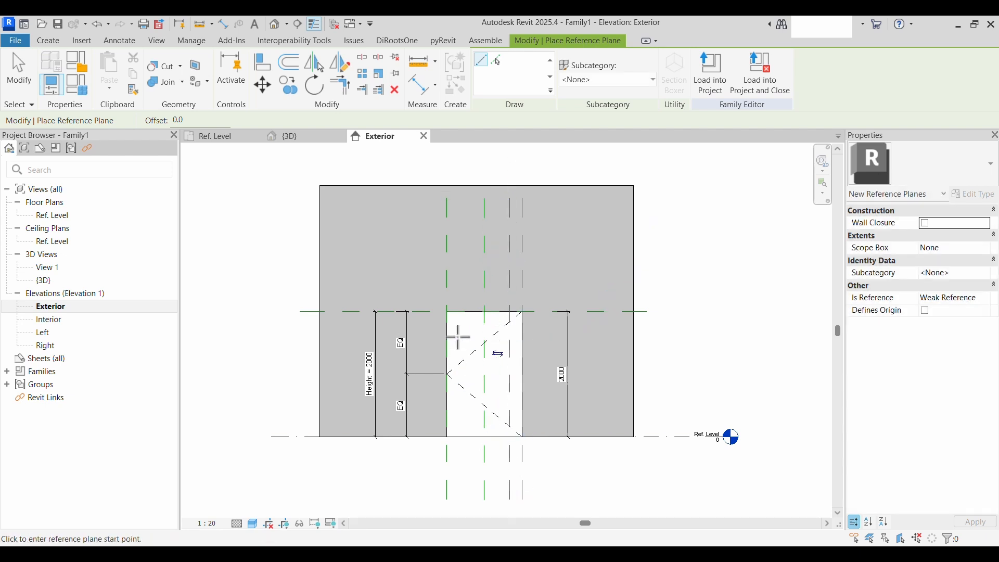
{"action": "left_click", "coordinate": [459, 197]}
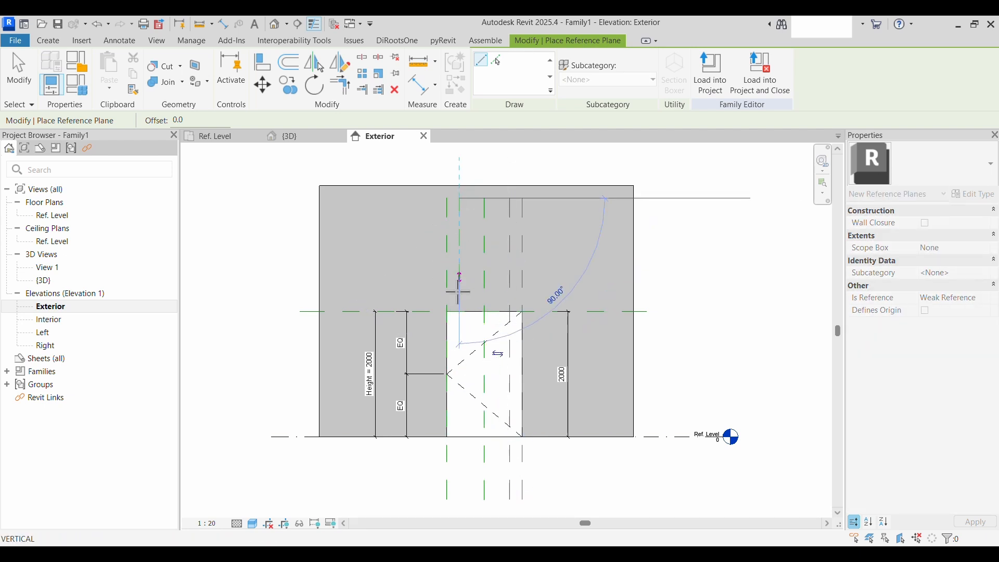
{"action": "left_click", "coordinate": [460, 494]}
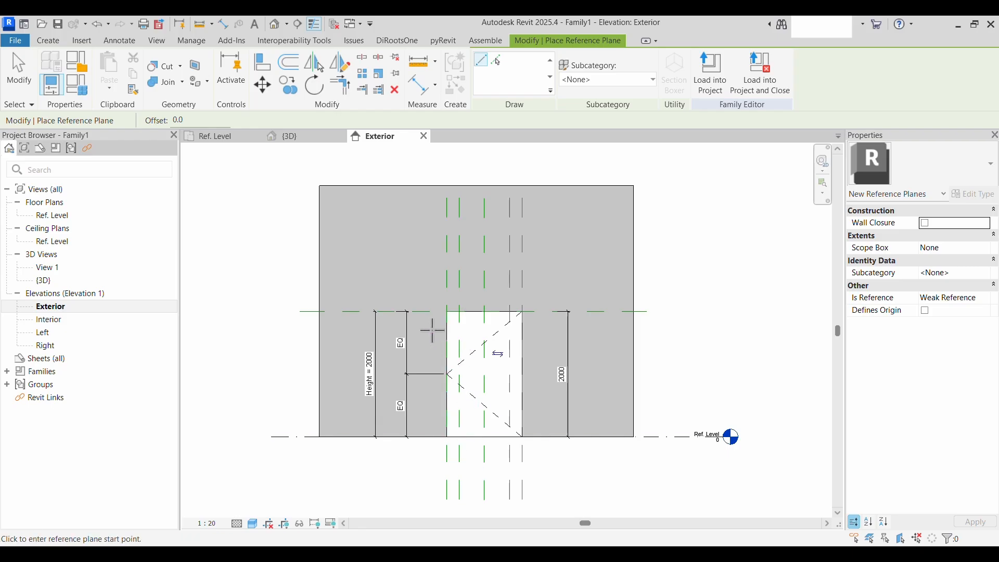
Draw a horizontal reference plane across the wall about 267 mm below the head of the door opening
{"action": "scroll", "coordinate": [426, 320], "scroll_direction": "up", "scroll_amount": 1}
{"action": "left_click", "coordinate": [260, 331]}
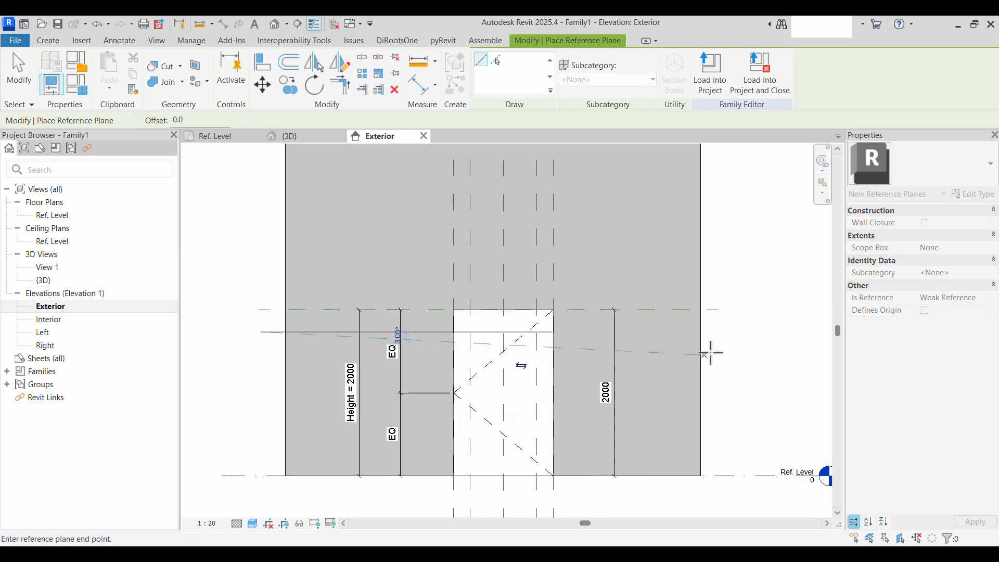
{"action": "left_click", "coordinate": [724, 331]}
{"action": "key", "text": "Escape"}
{"action": "key", "text": "Escape"}
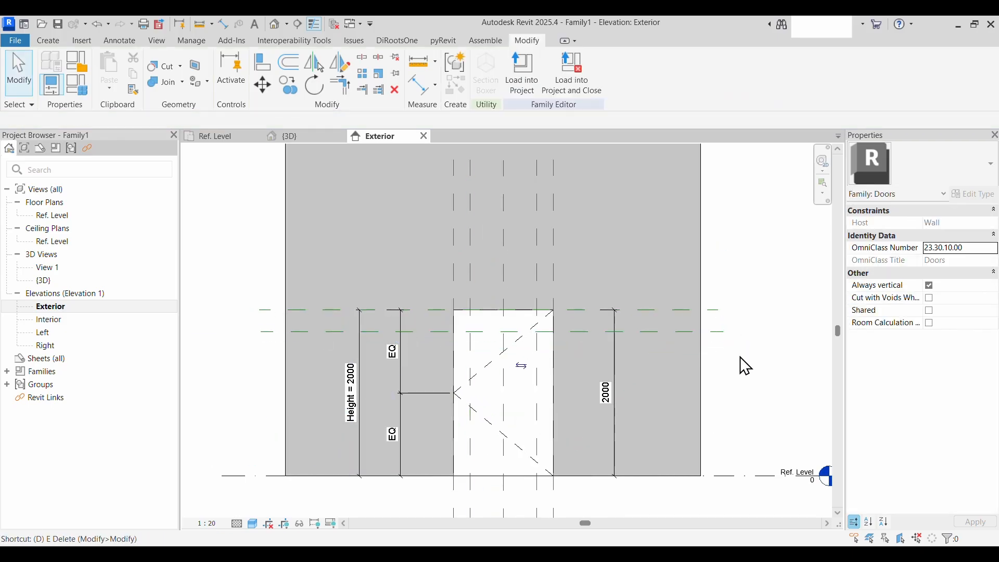
Add aligned dimensions above the opening between each jamb reference plane and its neighbouring inner vertical plane
{"action": "key", "text": "d"}
{"action": "key", "text": "i"}
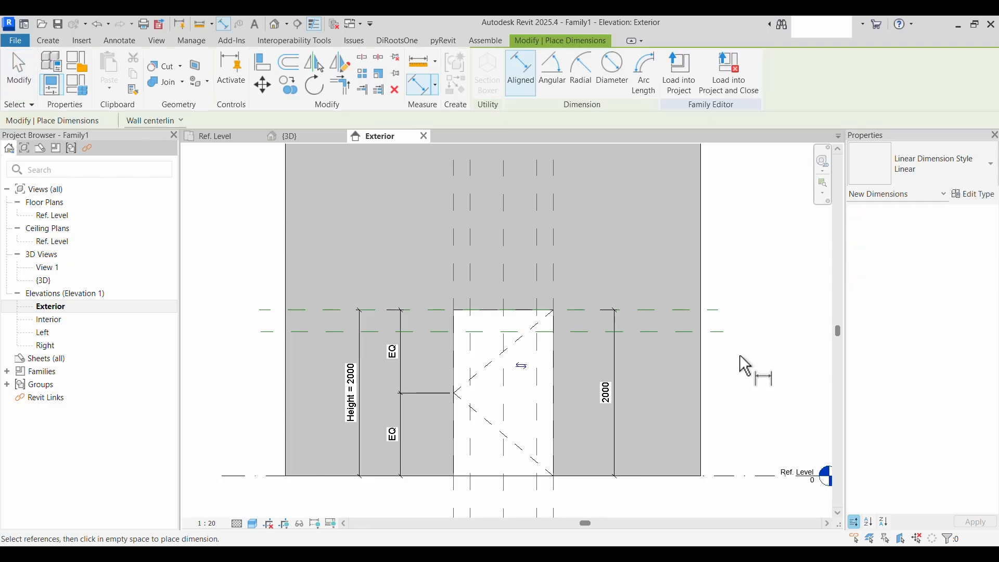
{"action": "scroll", "coordinate": [549, 239], "scroll_direction": "up", "scroll_amount": 2}
{"action": "middle_click_drag", "start_coordinate": [547, 235], "coordinate": [565, 359]}
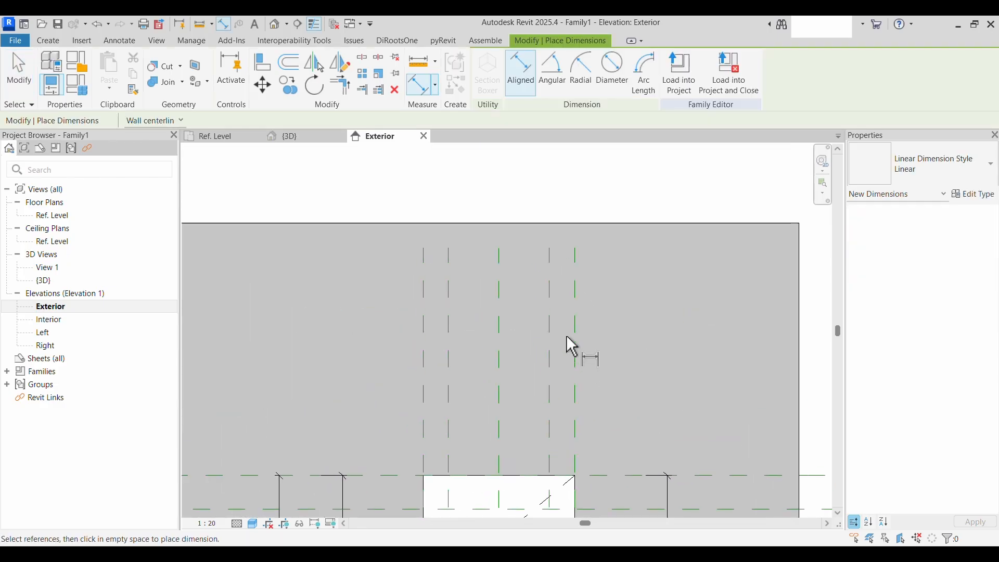
{"action": "left_click", "coordinate": [576, 268]}
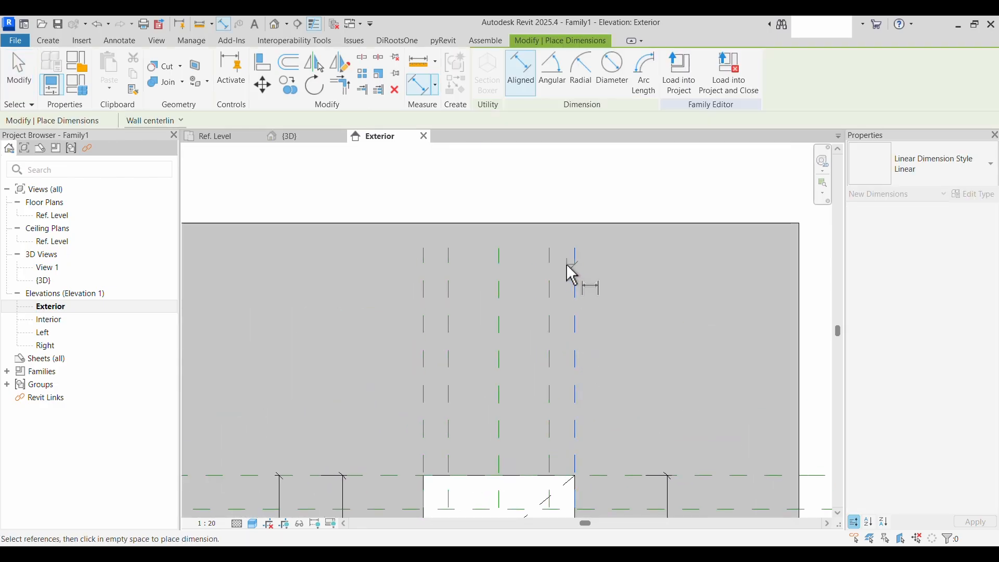
{"action": "left_click", "coordinate": [551, 262]}
{"action": "left_click", "coordinate": [544, 267]}
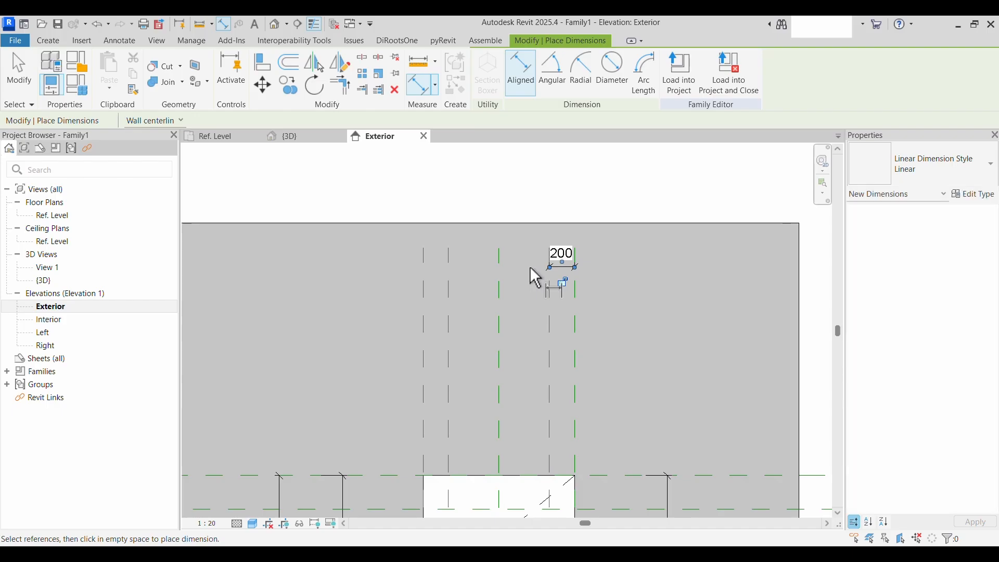
{"action": "left_click", "coordinate": [426, 268]}
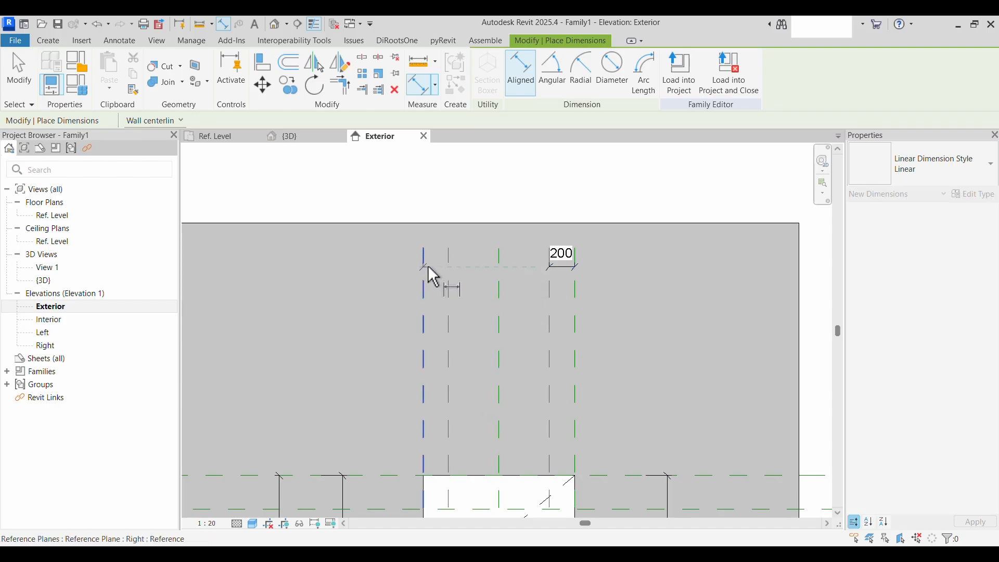
{"action": "left_click", "coordinate": [443, 265]}
{"action": "left_click", "coordinate": [450, 264]}
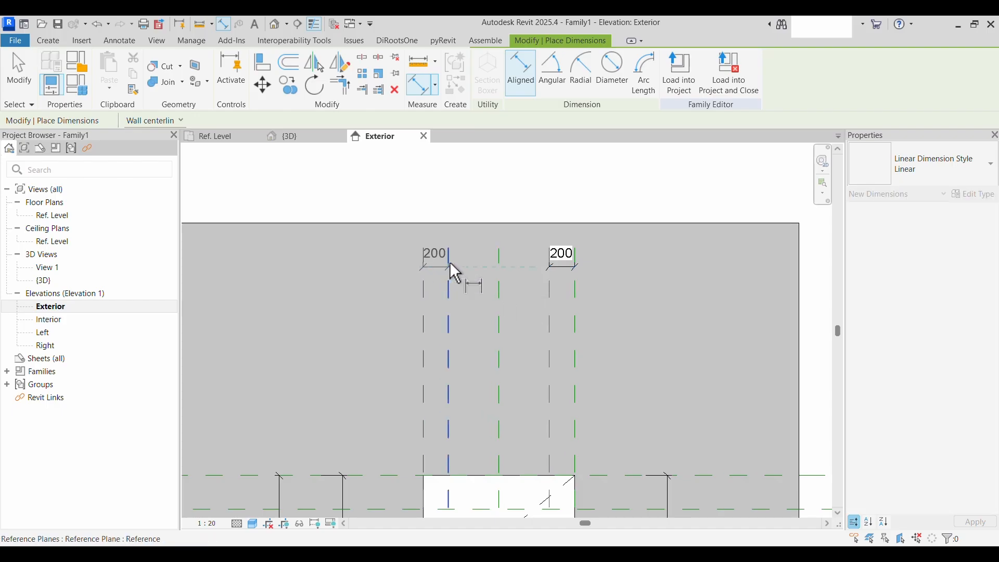
Add an aligned dimension beside the wall between the opening's head plane and the horizontal plane below it
{"action": "middle_click_drag", "start_coordinate": [530, 411], "coordinate": [424, 294]}
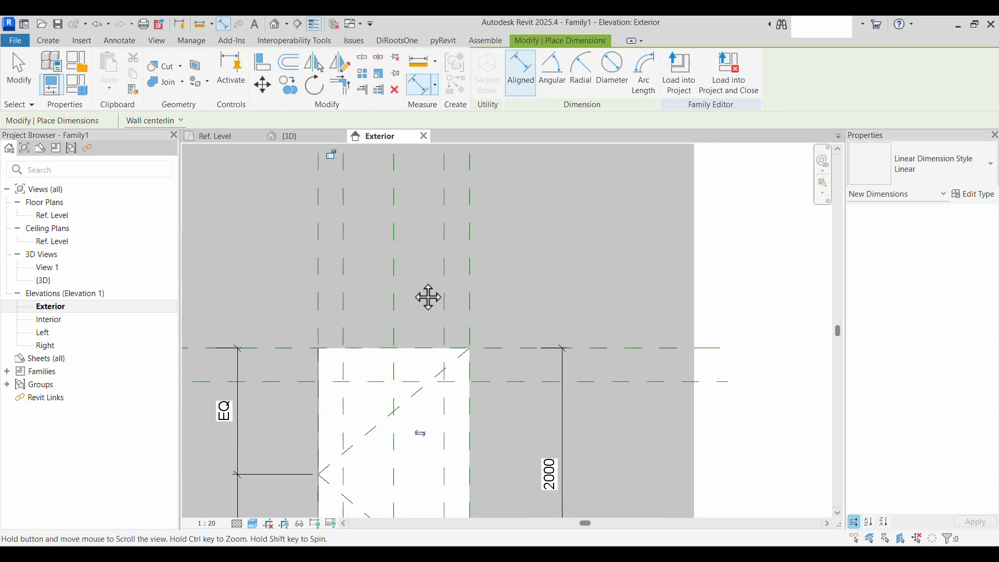
{"action": "left_click", "coordinate": [702, 342]}
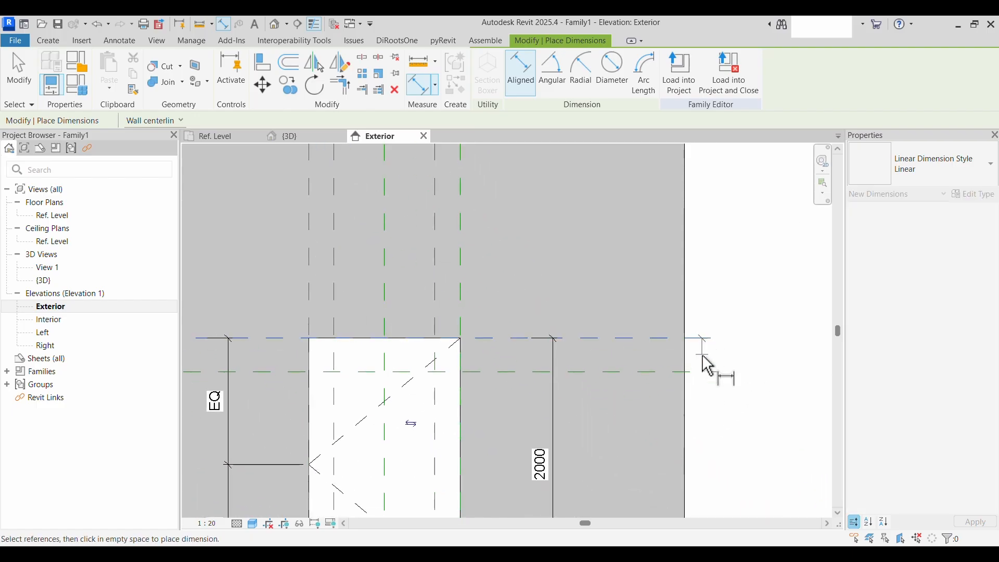
{"action": "left_click", "coordinate": [706, 385]}
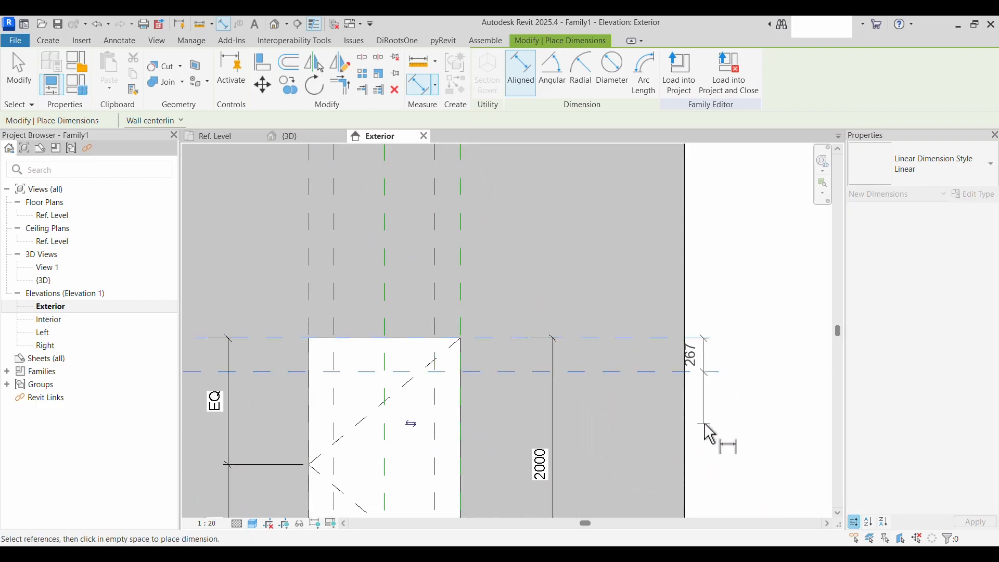
{"action": "left_click", "coordinate": [712, 453]}
{"action": "key", "text": "Escape"}
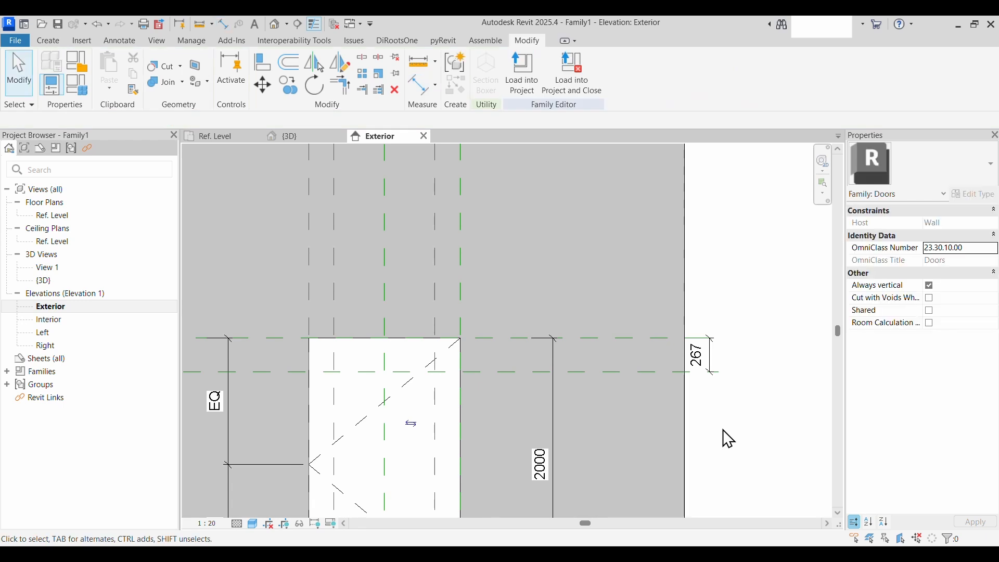
Label the two jamb offset dimensions and the head offset dimension with a new type parameter named "Frame width in Elevation"
{"action": "scroll", "coordinate": [626, 356], "scroll_direction": "down", "scroll_amount": 2}
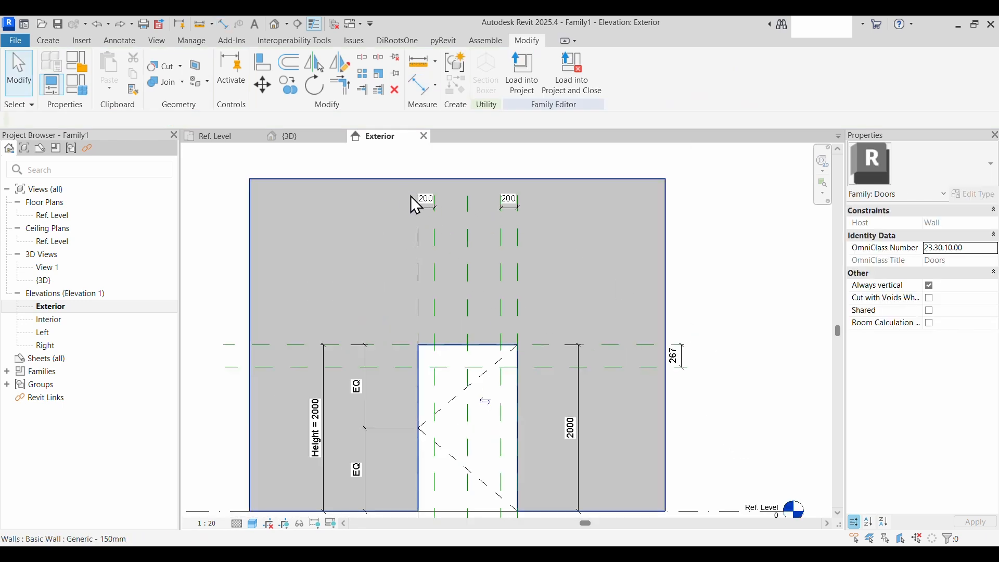
{"action": "left_click_drag", "start_coordinate": [379, 167], "coordinate": [544, 234]}
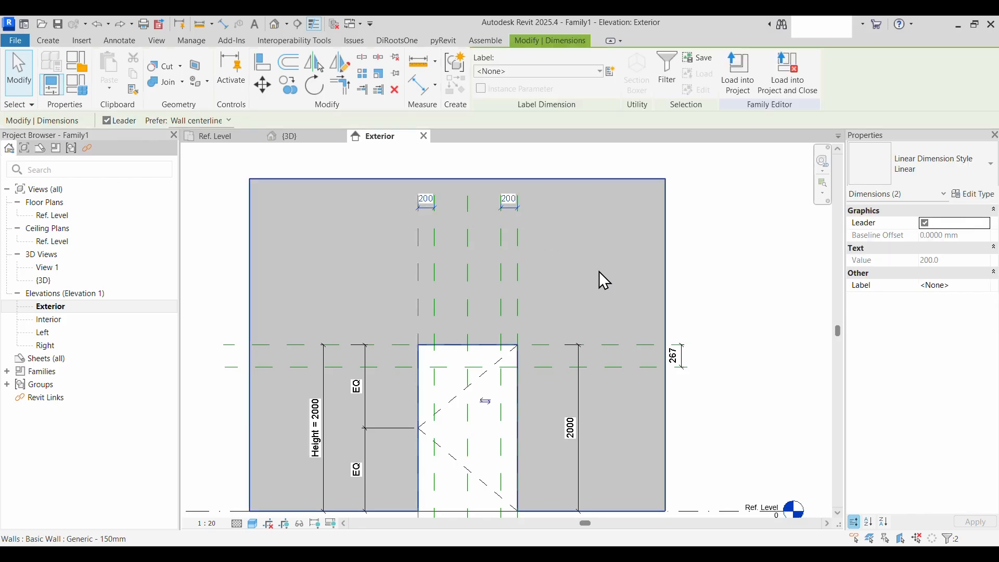
{"action": "left_click", "coordinate": [692, 359], "text": "ctrl"}
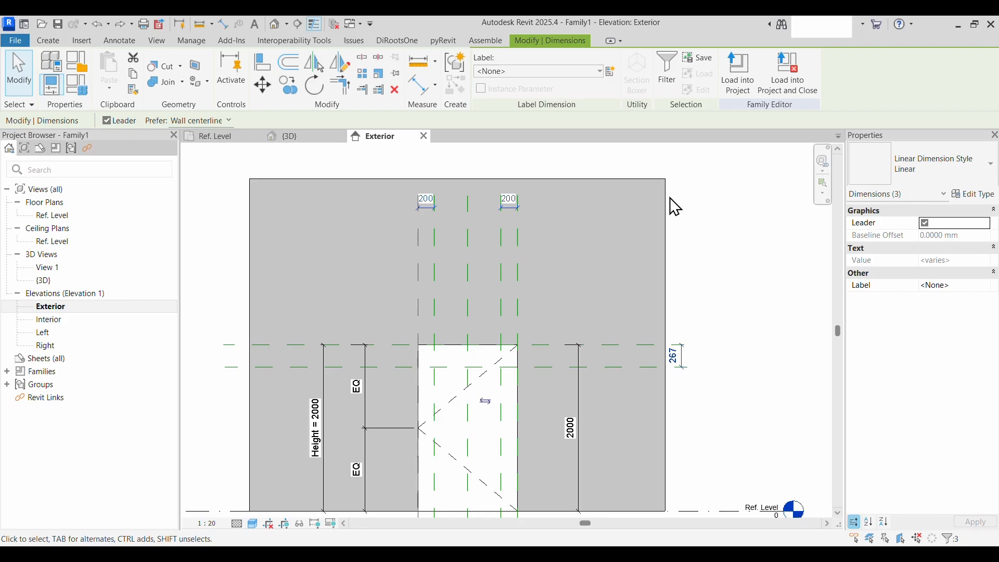
{"action": "left_click", "coordinate": [609, 72]}
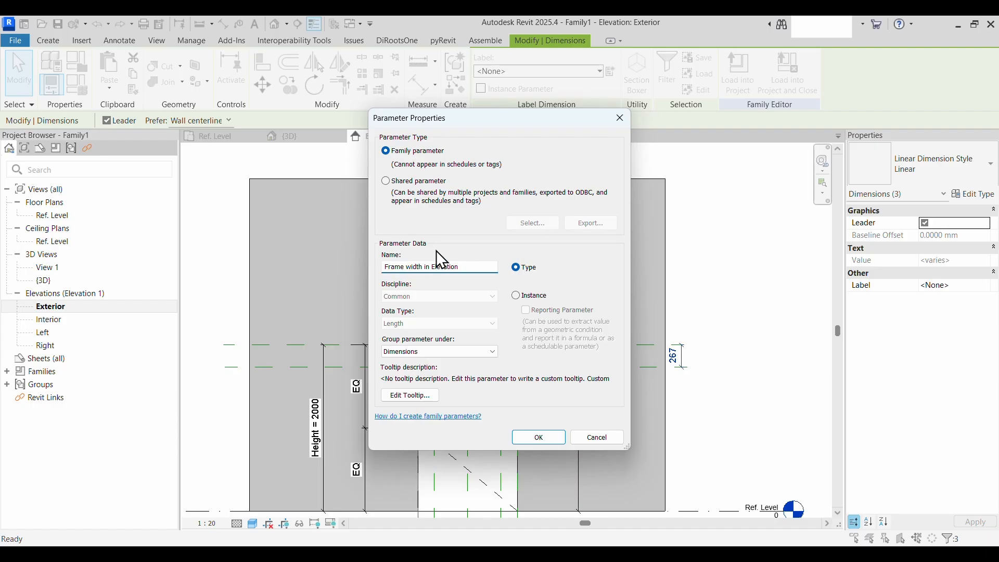
{"action": "left_click", "coordinate": [537, 438]}
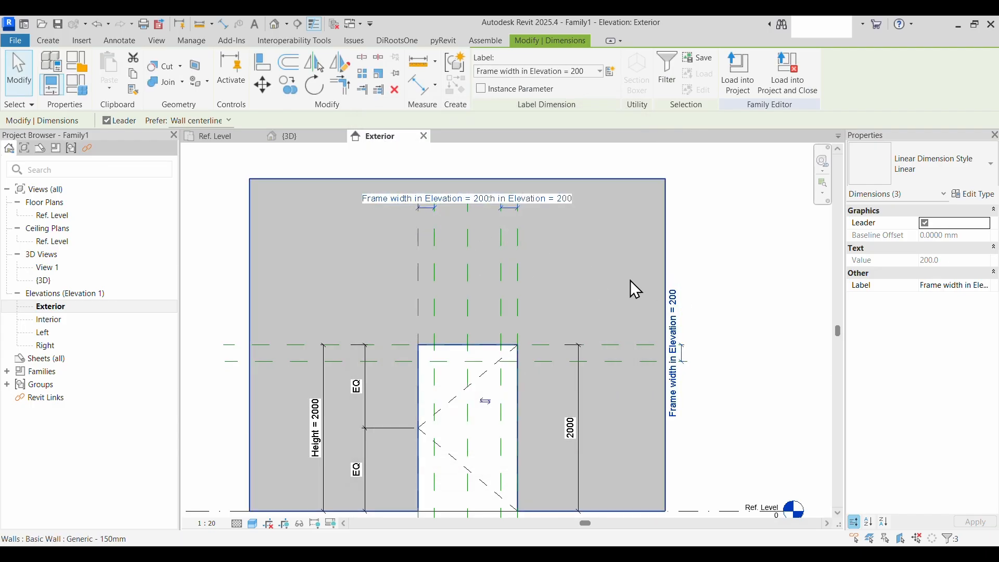
Set the Frame width in Elevation parameter to 100 through the head offset dimension
{"action": "left_click", "coordinate": [679, 325]}
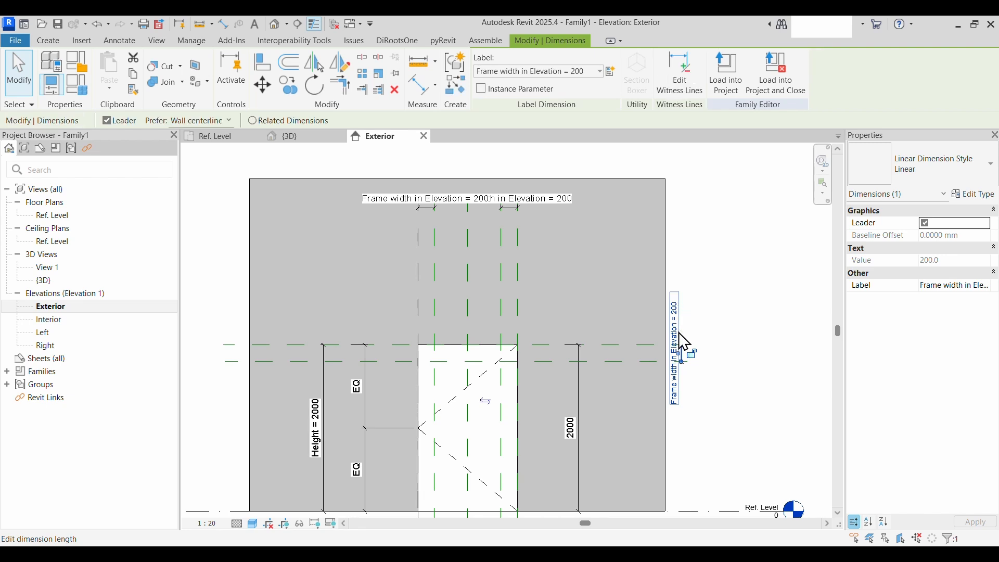
{"action": "left_click", "coordinate": [679, 334]}
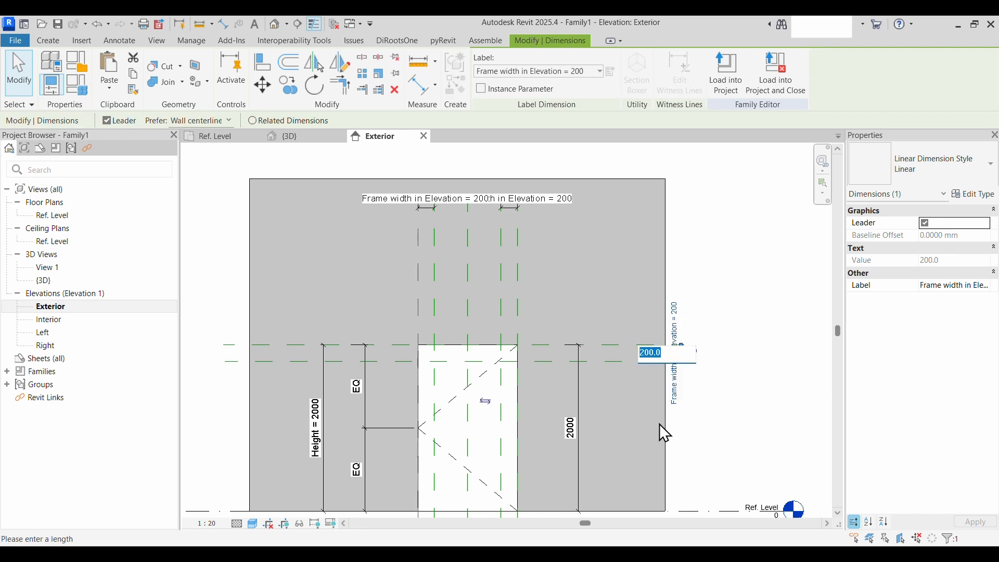
{"action": "type", "text": "100"}
{"action": "key", "text": "Return"}
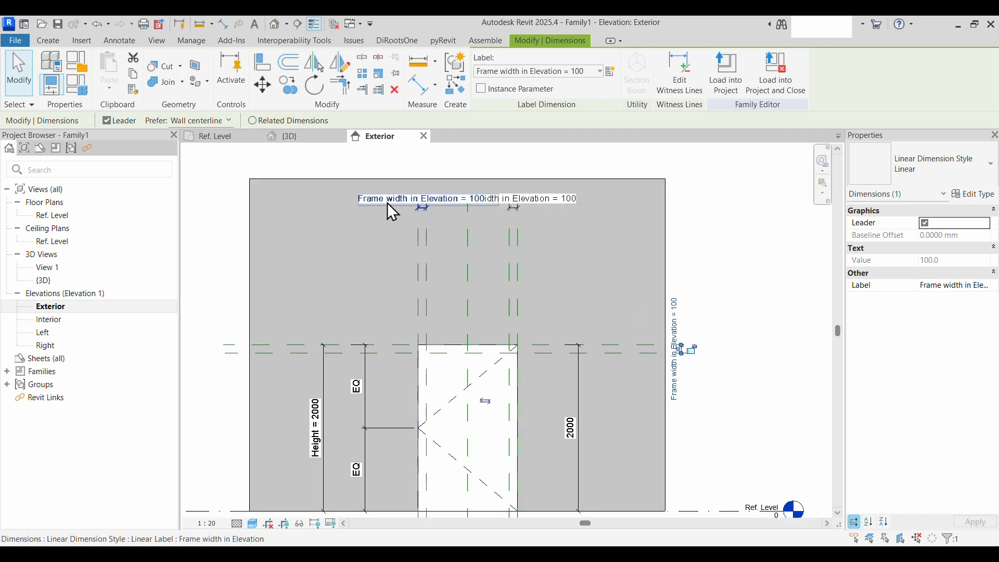
Draw a vertical reference plane between the left jamb plane and the left inner frame plane, running past the opening's head and base
{"action": "scroll", "coordinate": [451, 400], "scroll_direction": "up", "scroll_amount": 1}
{"action": "scroll", "coordinate": [450, 380], "scroll_direction": "up", "scroll_amount": 3}
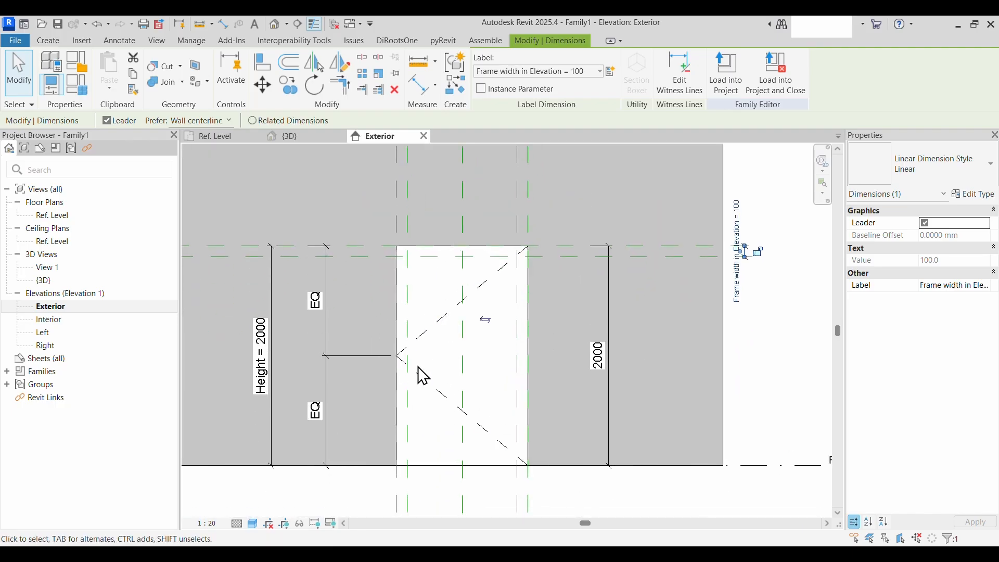
{"action": "middle_click_drag", "start_coordinate": [425, 380], "coordinate": [407, 394]}
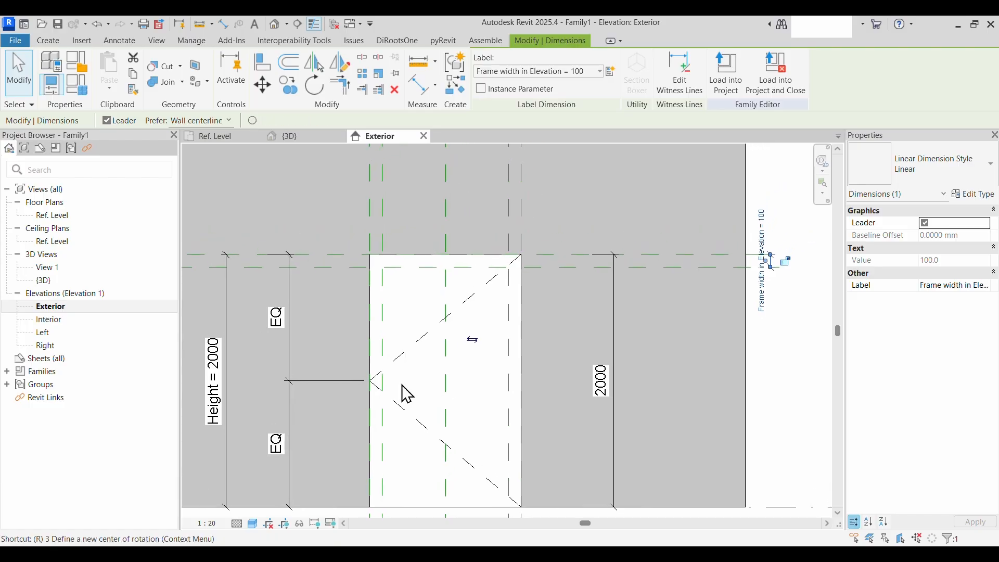
{"action": "key", "text": "p"}
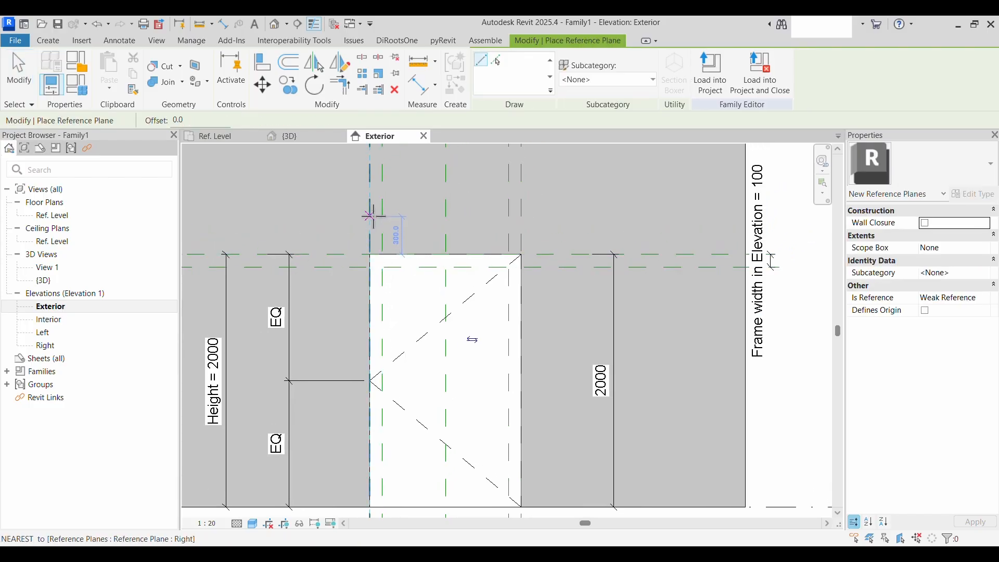
{"action": "scroll", "coordinate": [371, 215], "scroll_direction": "up", "scroll_amount": 2}
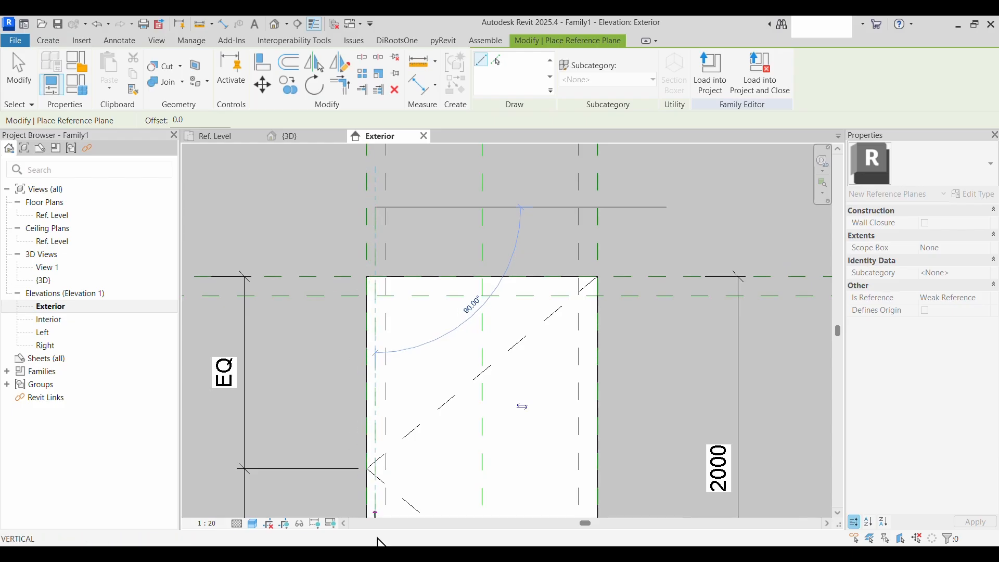
{"action": "middle_click_drag", "start_coordinate": [357, 431], "coordinate": [373, 219]}
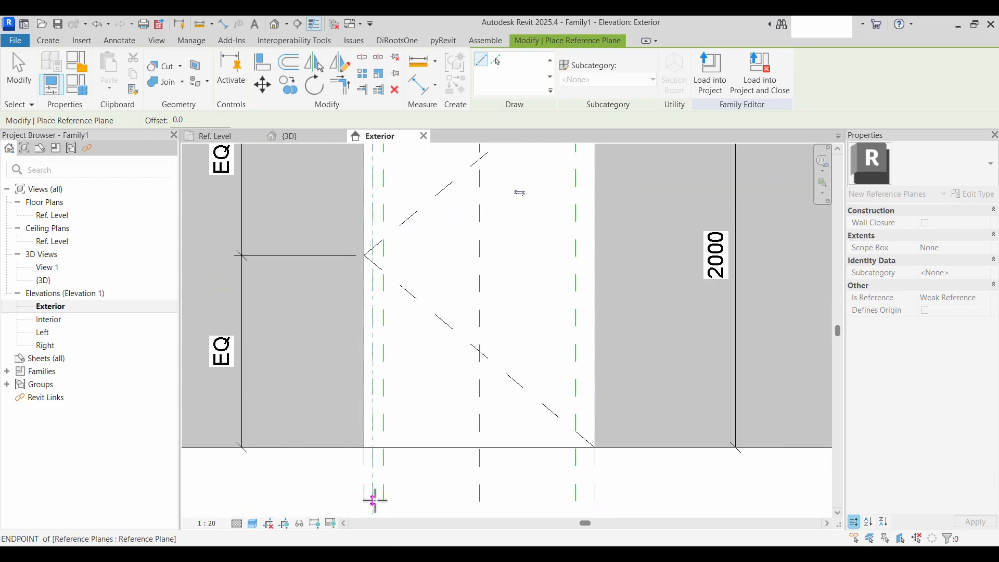
Draw a matching vertical reference plane between the right inner frame plane and the right jamb plane
{"action": "middle_click_drag", "start_coordinate": [560, 466], "coordinate": [477, 539]}
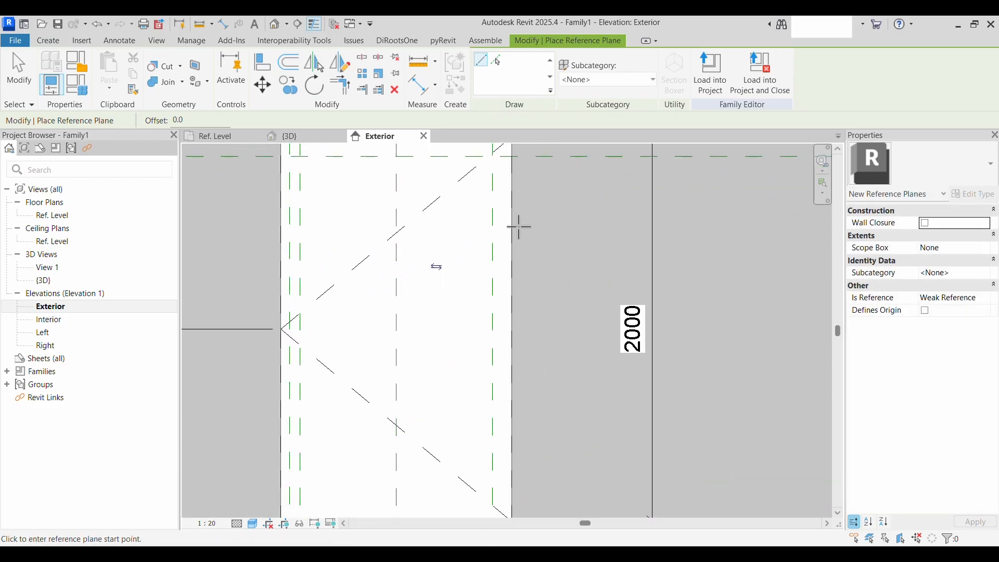
{"action": "middle_click_drag", "start_coordinate": [518, 199], "coordinate": [485, 338]}
{"action": "left_click", "coordinate": [469, 224]}
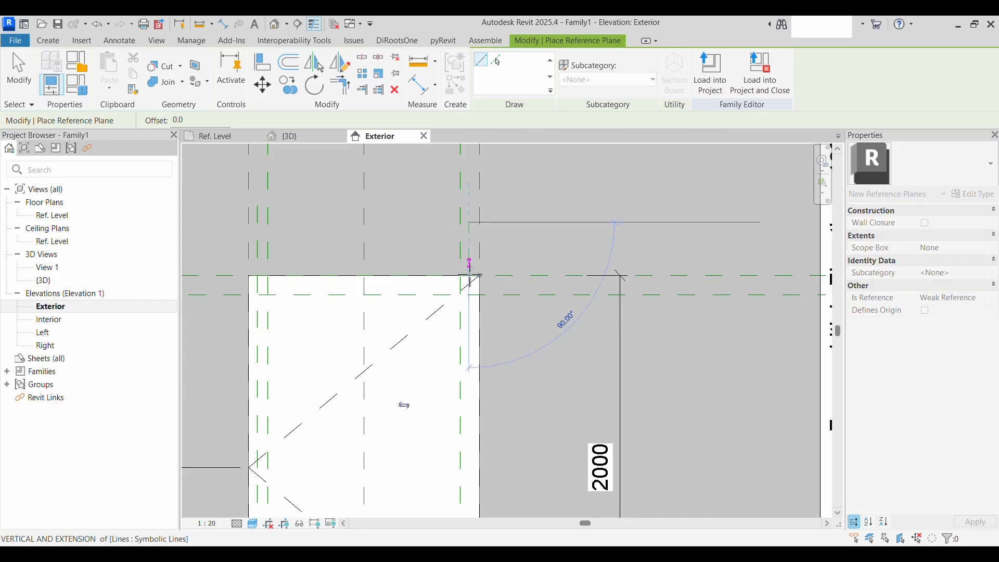
{"action": "middle_click_drag", "start_coordinate": [479, 446], "coordinate": [462, 229]}
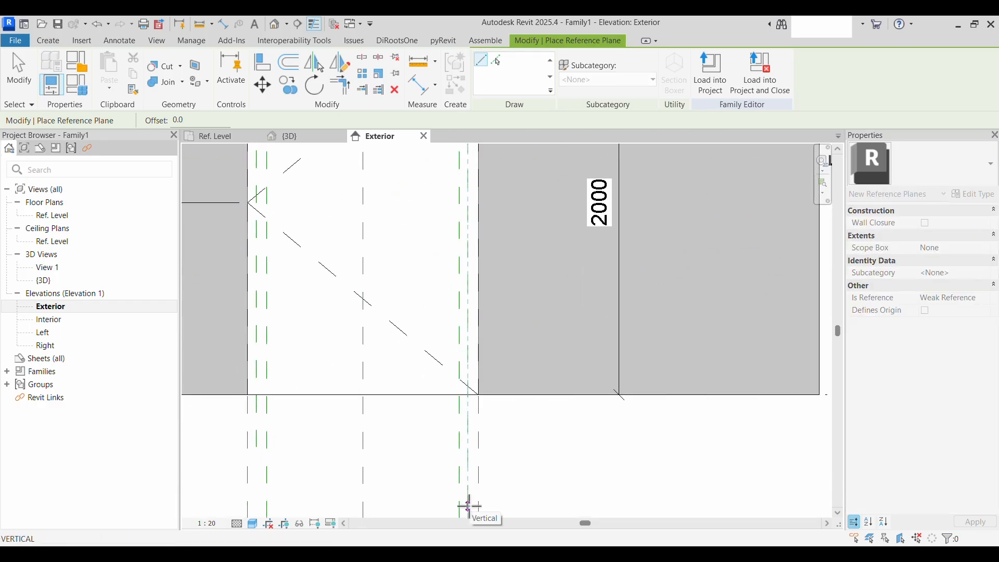
{"action": "left_click", "coordinate": [476, 446]}
{"action": "scroll", "coordinate": [485, 439], "scroll_direction": "down", "scroll_amount": 2}
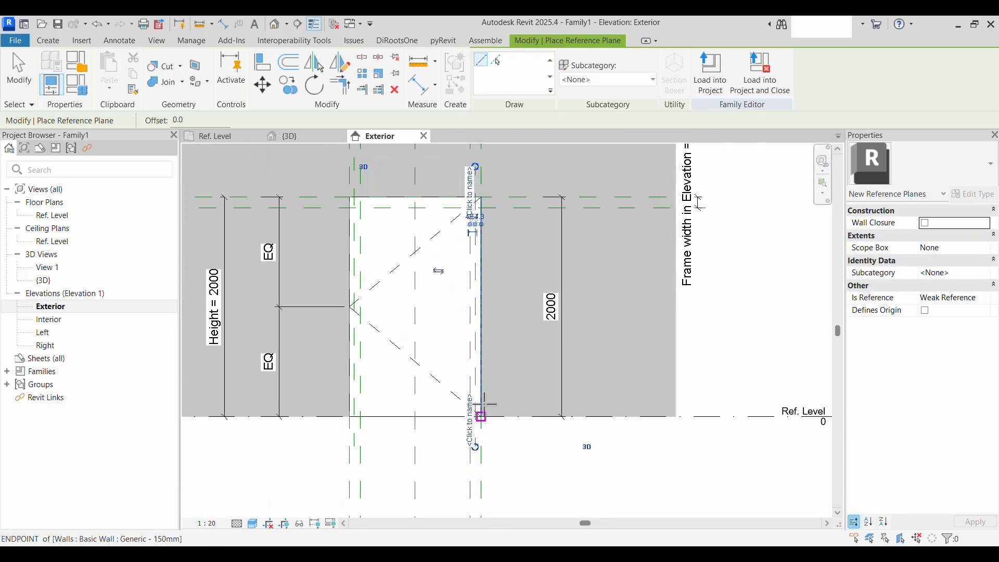
Draw a horizontal reference plane between the head plane and the inner head frame plane, running past both sides of the wall
{"action": "middle_click_drag", "start_coordinate": [459, 291], "coordinate": [472, 433]}
{"action": "scroll", "coordinate": [709, 339], "scroll_direction": "up", "scroll_amount": 2}
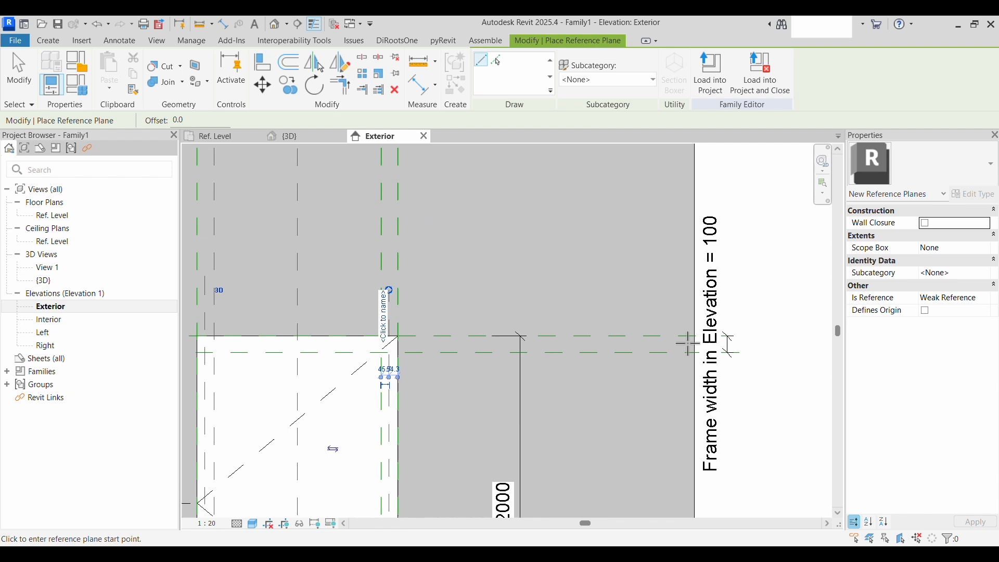
{"action": "left_click", "coordinate": [740, 343]}
{"action": "middle_click_drag", "start_coordinate": [335, 369], "coordinate": [692, 366]}
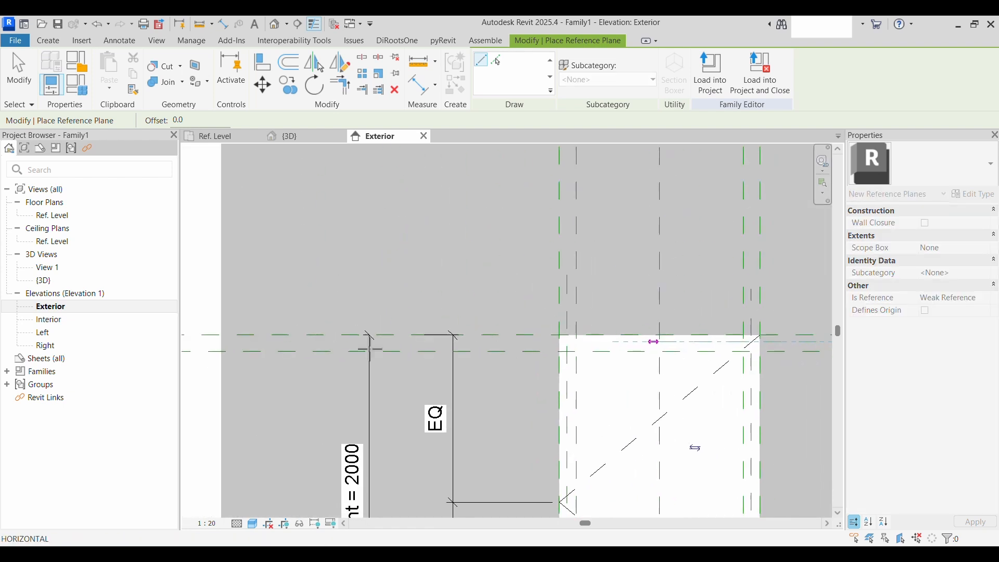
{"action": "left_click", "coordinate": [196, 341]}
{"action": "key", "text": "Escape"}
{"action": "scroll", "coordinate": [415, 439], "scroll_direction": "down", "scroll_amount": 1}
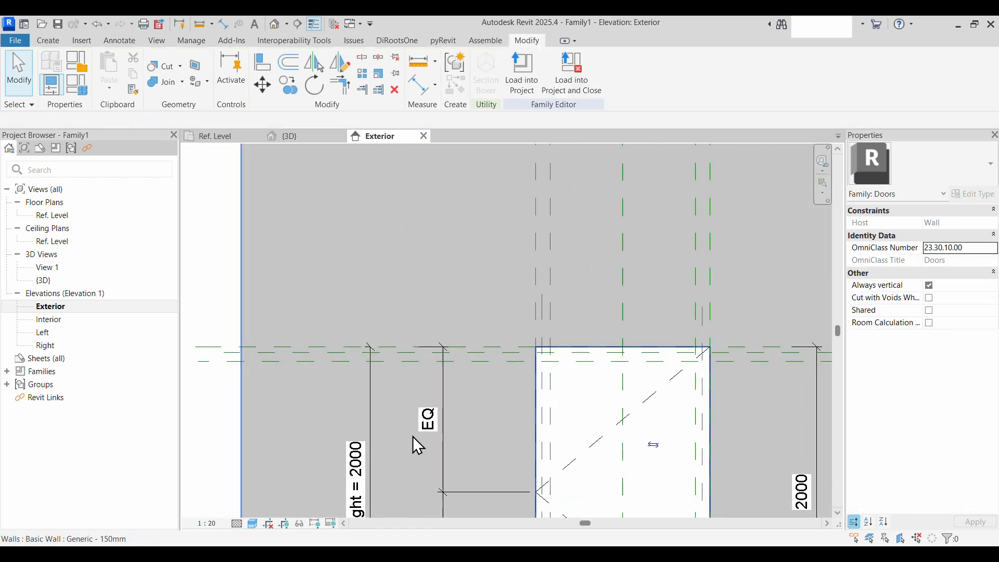
Add an aligned dimension between the left jamb plane and the adjacent door leaf reference plane, above the opening
{"action": "middle_click_drag", "start_coordinate": [415, 440], "coordinate": [456, 353]}
{"action": "scroll", "coordinate": [354, 310], "scroll_direction": "down", "scroll_amount": 1}
{"action": "key", "text": "d"}
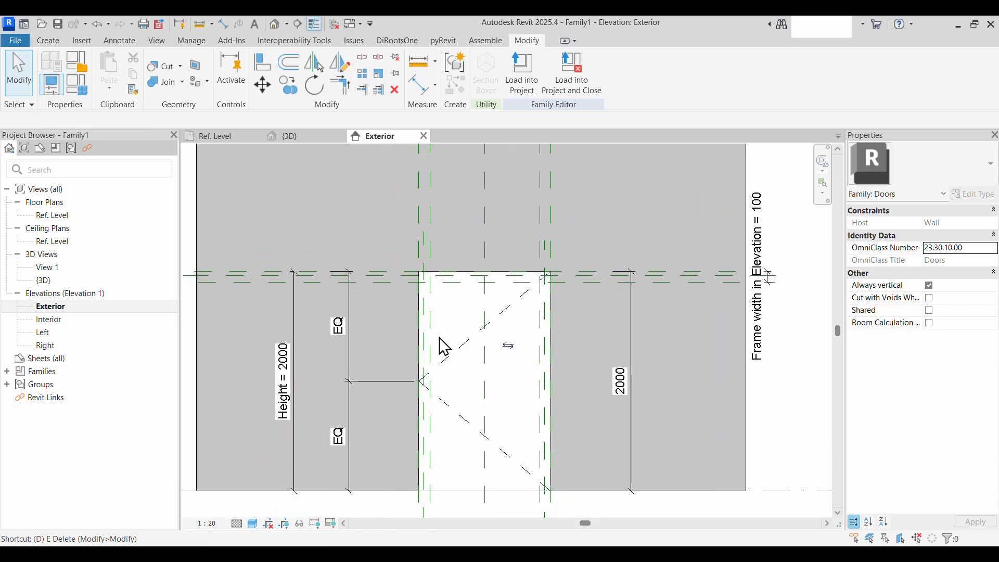
{"action": "key", "text": "i"}
{"action": "scroll", "coordinate": [403, 206], "scroll_direction": "up", "scroll_amount": 2}
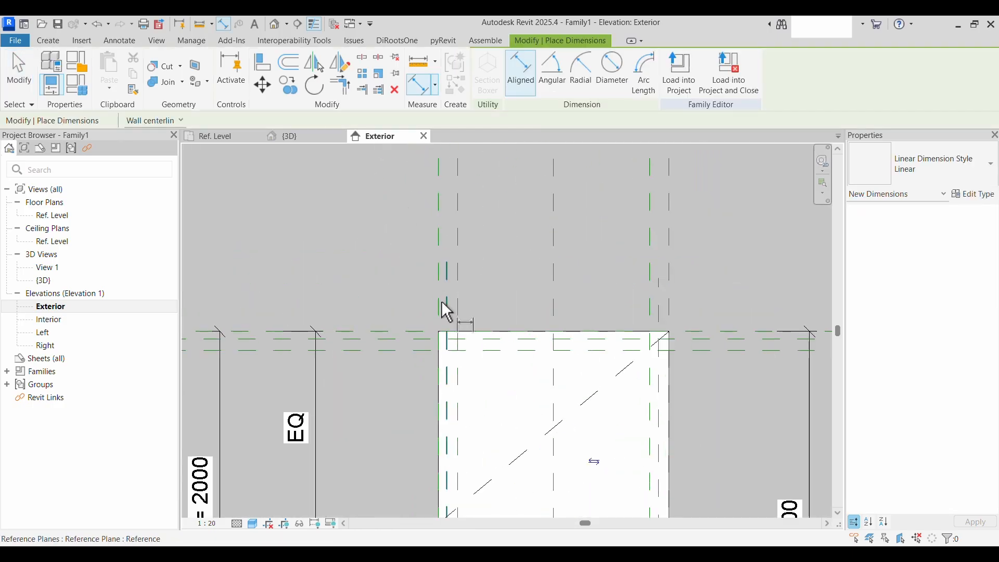
{"action": "scroll", "coordinate": [447, 307], "scroll_direction": "up", "scroll_amount": 2}
{"action": "left_click", "coordinate": [439, 283]}
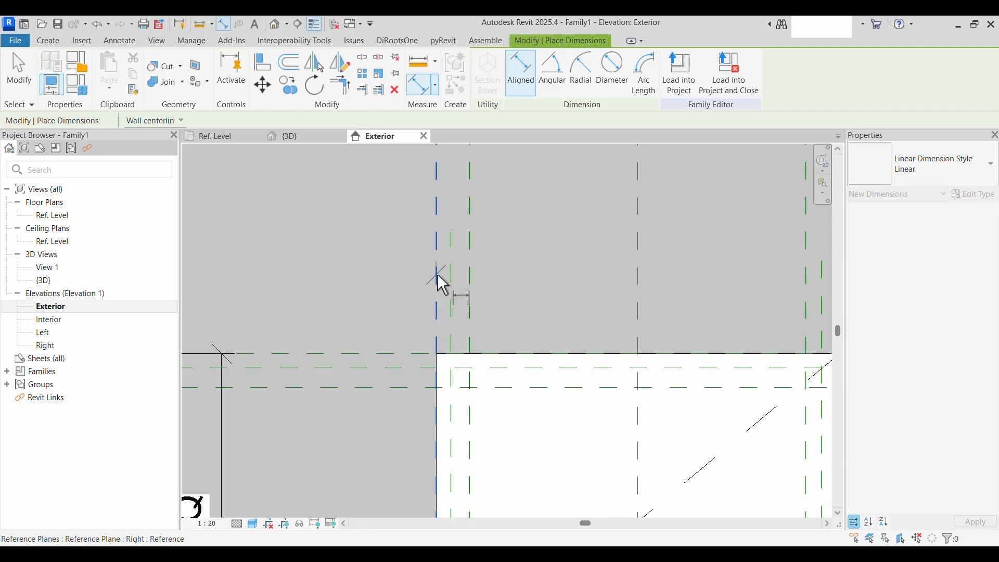
{"action": "left_click", "coordinate": [454, 285]}
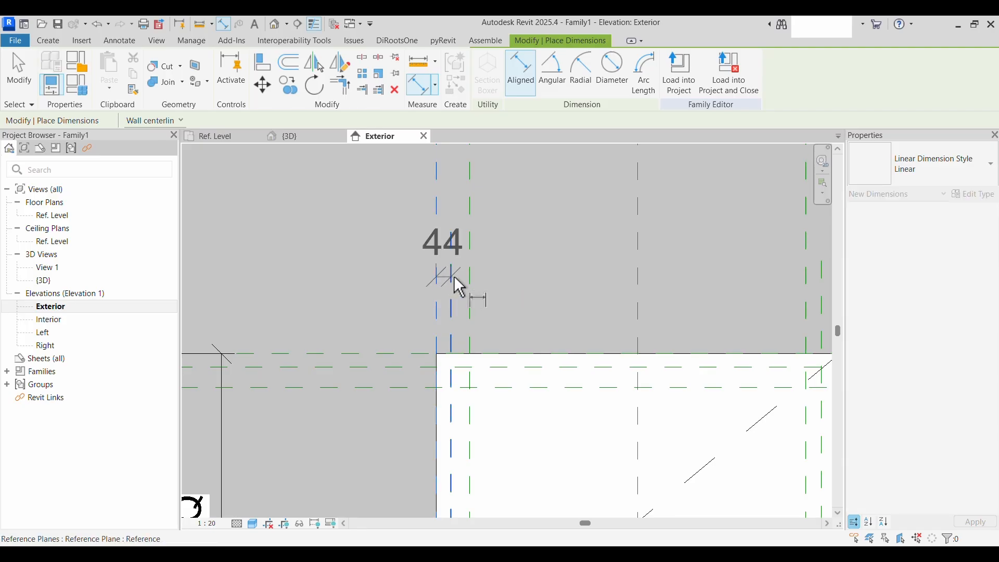
{"action": "left_click", "coordinate": [519, 270]}
Add an aligned dimension between the right door leaf reference plane and the right jamb plane, above the opening
{"action": "scroll", "coordinate": [523, 271], "scroll_direction": "down", "scroll_amount": 2}
{"action": "middle_click_drag", "start_coordinate": [609, 287], "coordinate": [446, 272]}
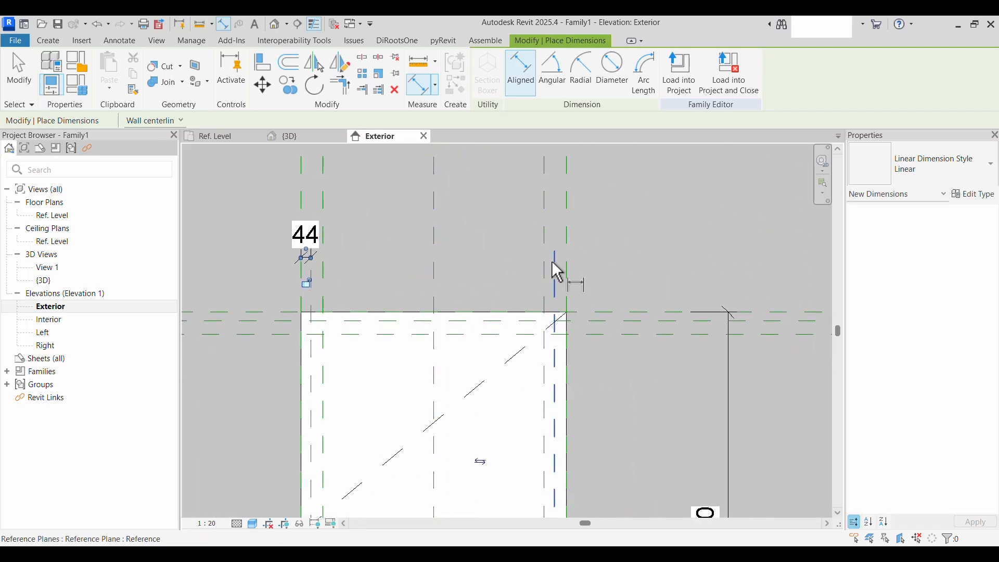
{"action": "left_click", "coordinate": [556, 268]}
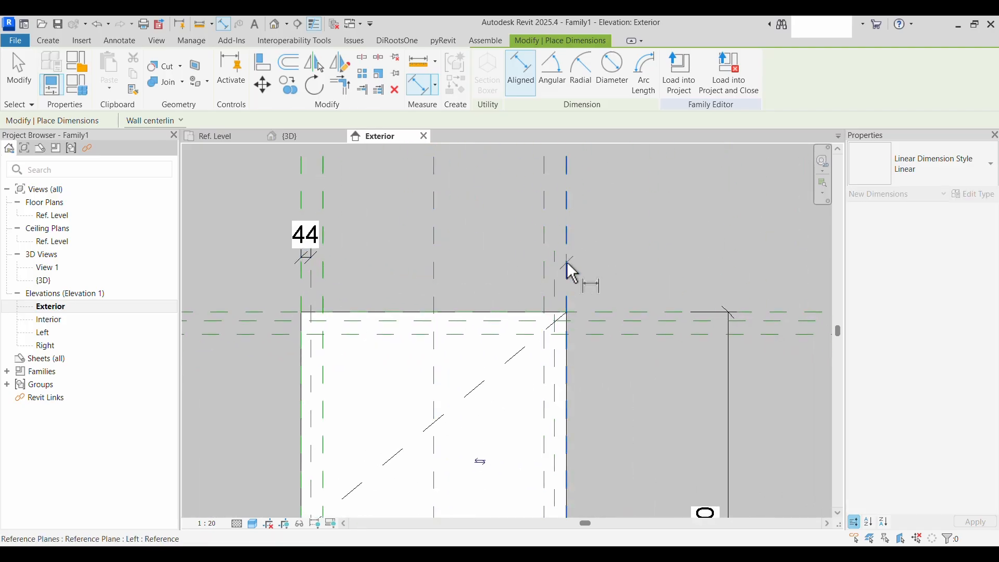
{"action": "left_click", "coordinate": [502, 254]}
Dimension the offset between the head plane and the horizontal leaf reference plane just below it, beside the opening
{"action": "middle_click_drag", "start_coordinate": [638, 359], "coordinate": [508, 341]}
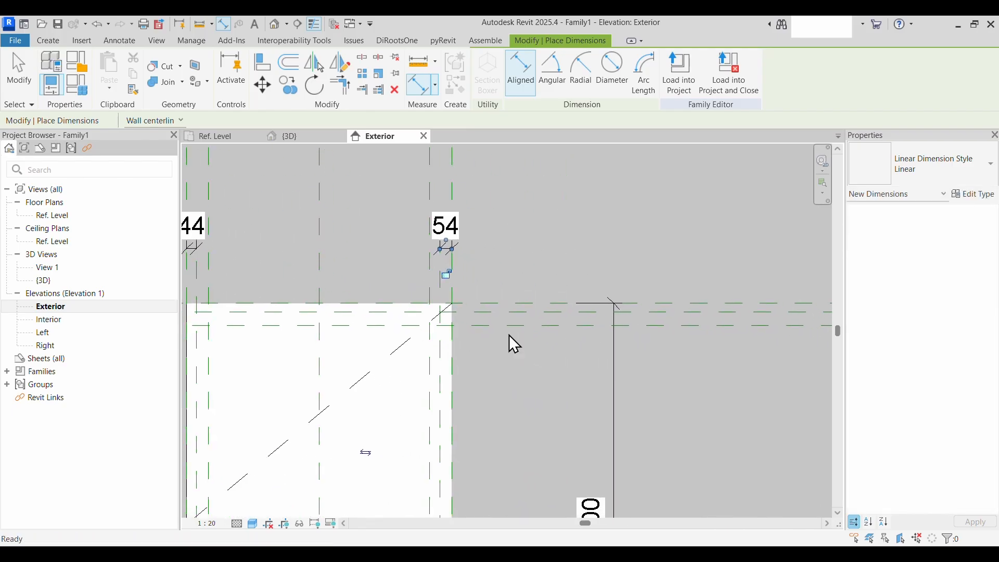
{"action": "left_click", "coordinate": [569, 312]}
{"action": "left_click", "coordinate": [571, 321]}
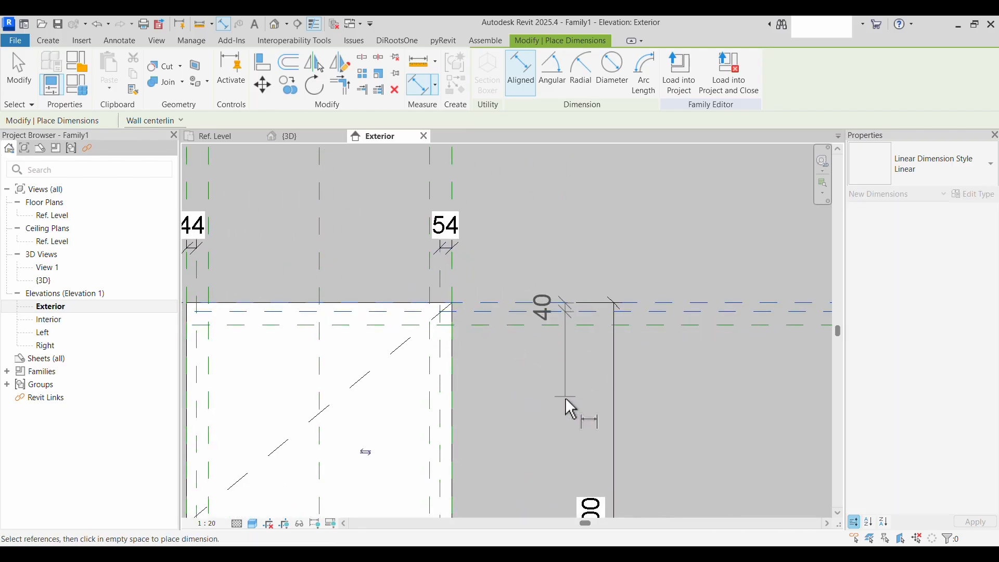
{"action": "key", "text": "Escape"}
{"action": "key", "text": "Escape"}
{"action": "scroll", "coordinate": [570, 413], "scroll_direction": "down", "scroll_amount": 1}
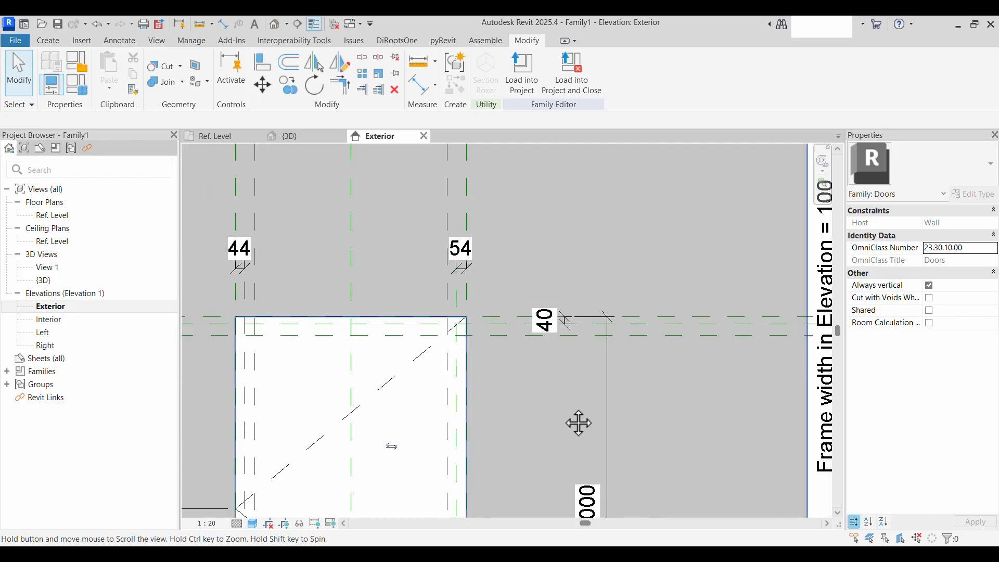
Label the three door leaf offset dimensions with a new type parameter named "Door Leaf Offset"
{"action": "left_click_drag", "start_coordinate": [204, 196], "coordinate": [492, 285]}
{"action": "left_click", "coordinate": [568, 326]}
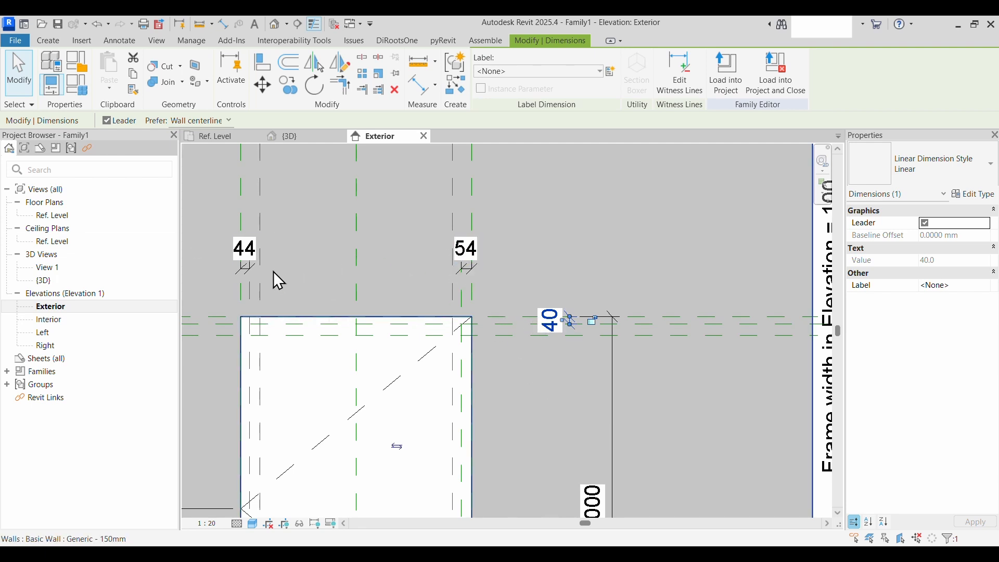
{"action": "left_click_drag", "start_coordinate": [204, 219], "coordinate": [566, 307]}
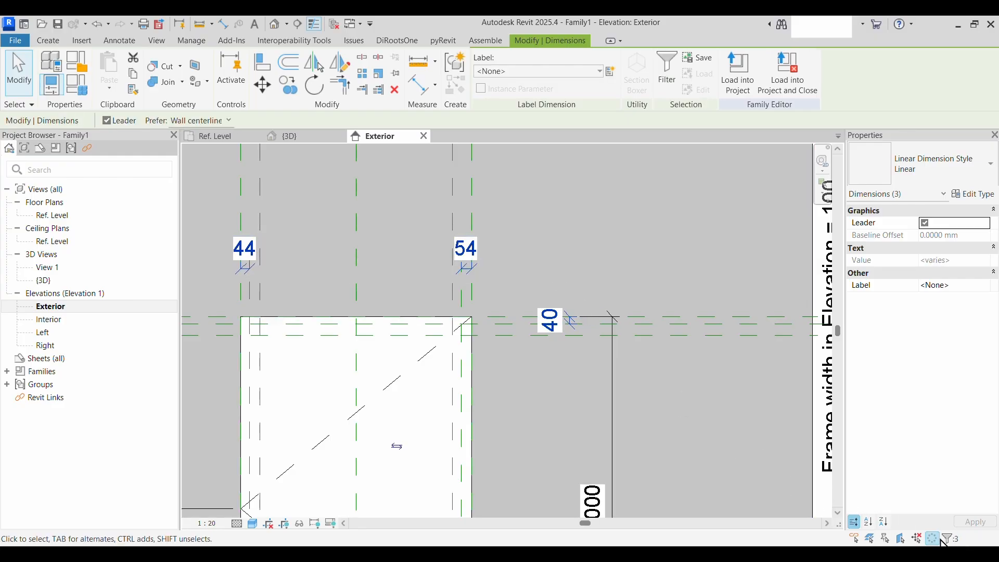
{"action": "left_click", "coordinate": [611, 72]}
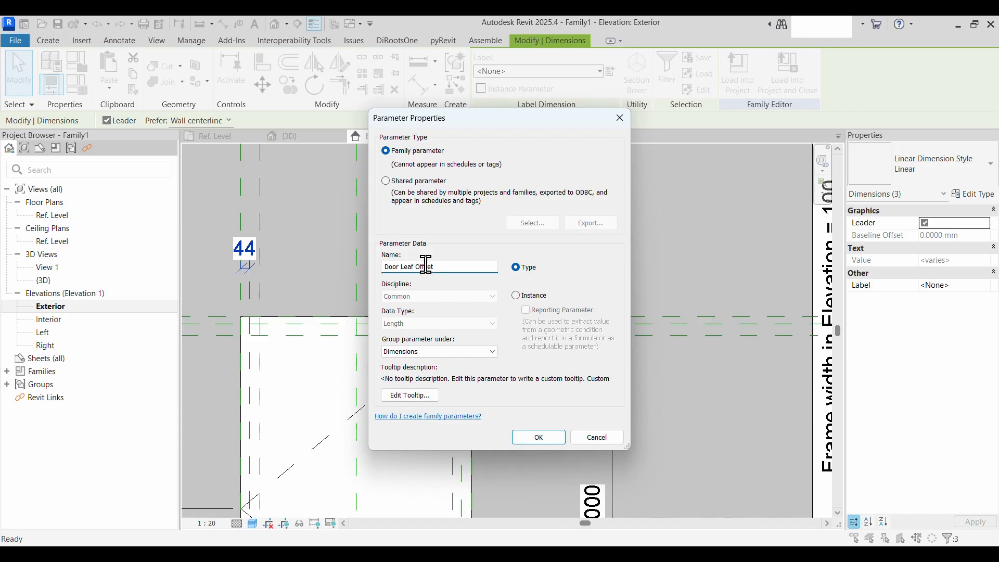
{"action": "left_click", "coordinate": [541, 437]}
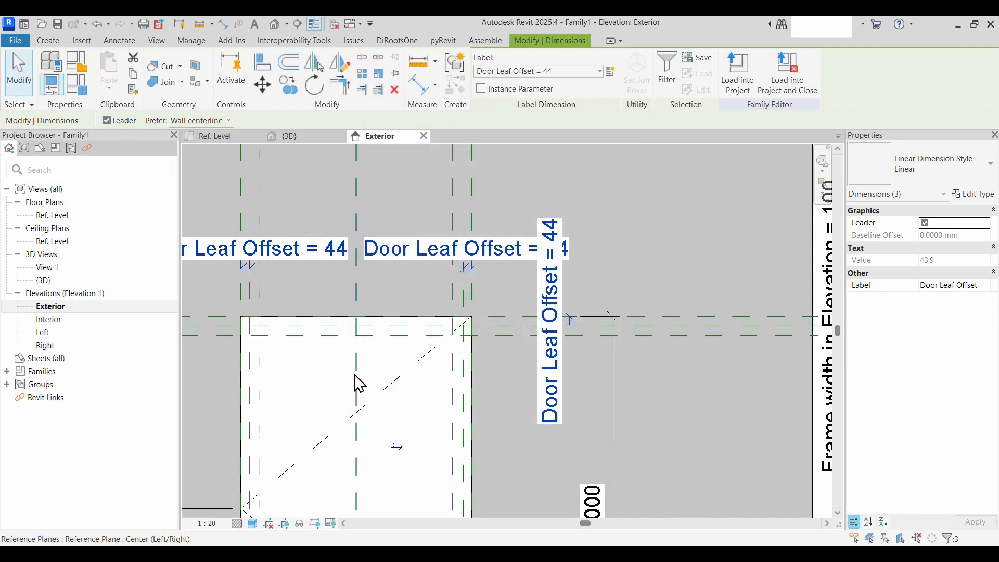
Start a solid sweep with a sketched path and pick the left jamb plane as its first path line, locked to the plane
{"action": "scroll", "coordinate": [359, 383], "scroll_direction": "down", "scroll_amount": 3}
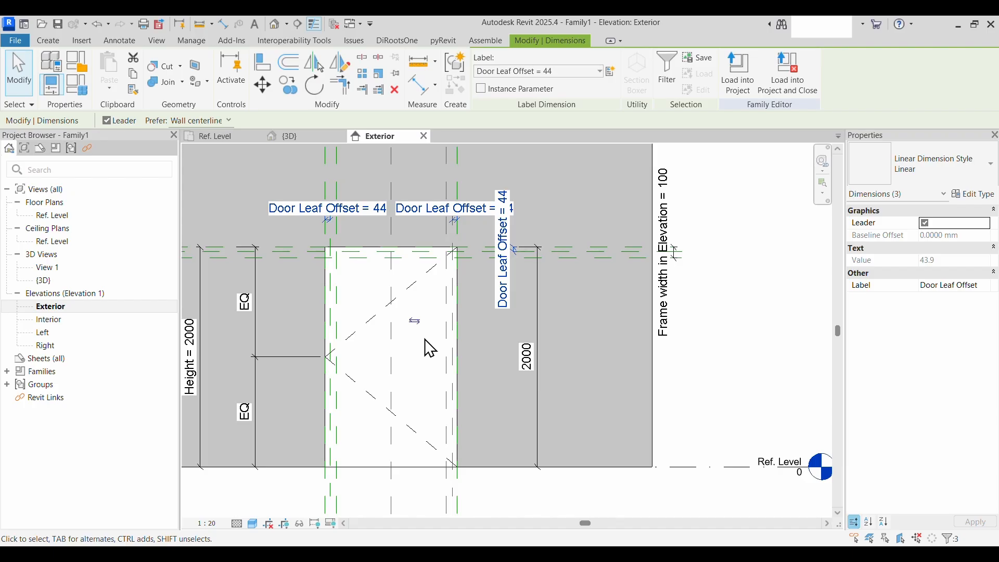
{"action": "middle_click_drag", "start_coordinate": [429, 380], "coordinate": [541, 400]}
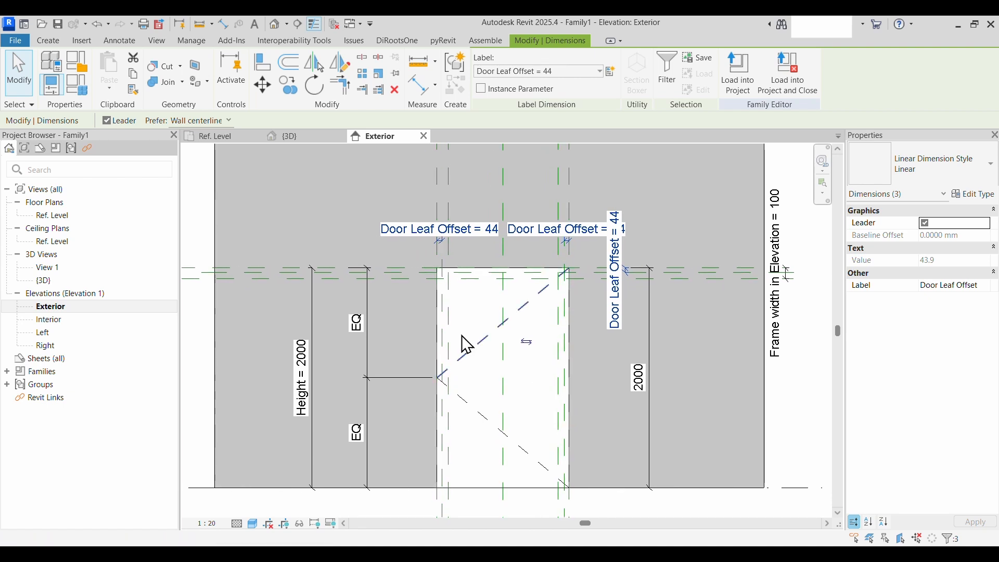
{"action": "left_click", "coordinate": [47, 42]}
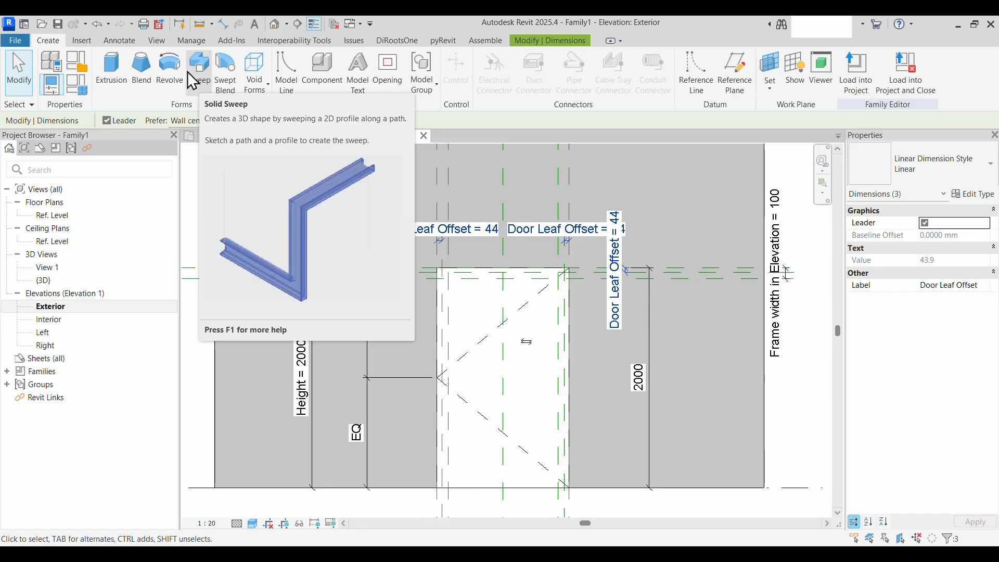
{"action": "left_click", "coordinate": [199, 81]}
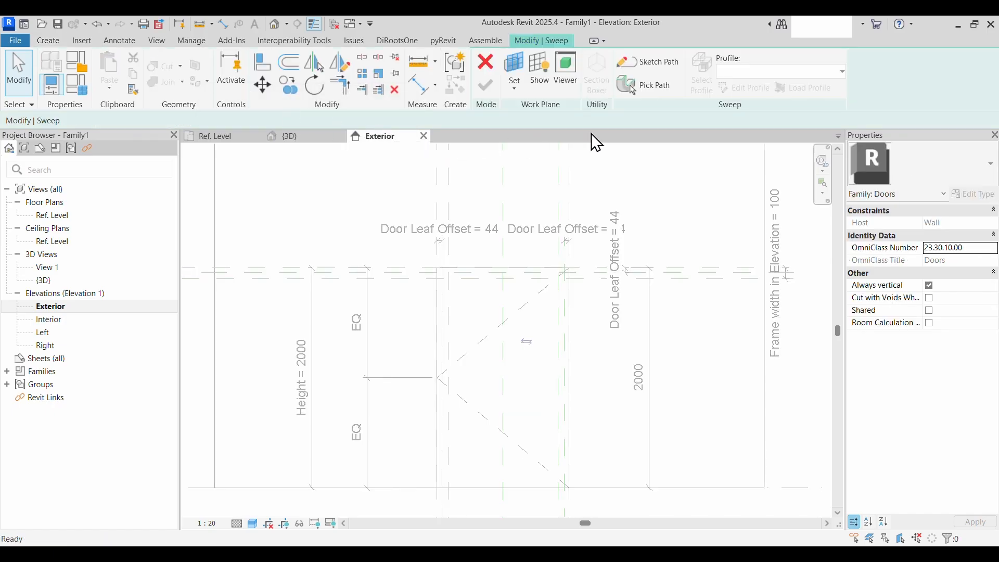
{"action": "left_click", "coordinate": [656, 63]}
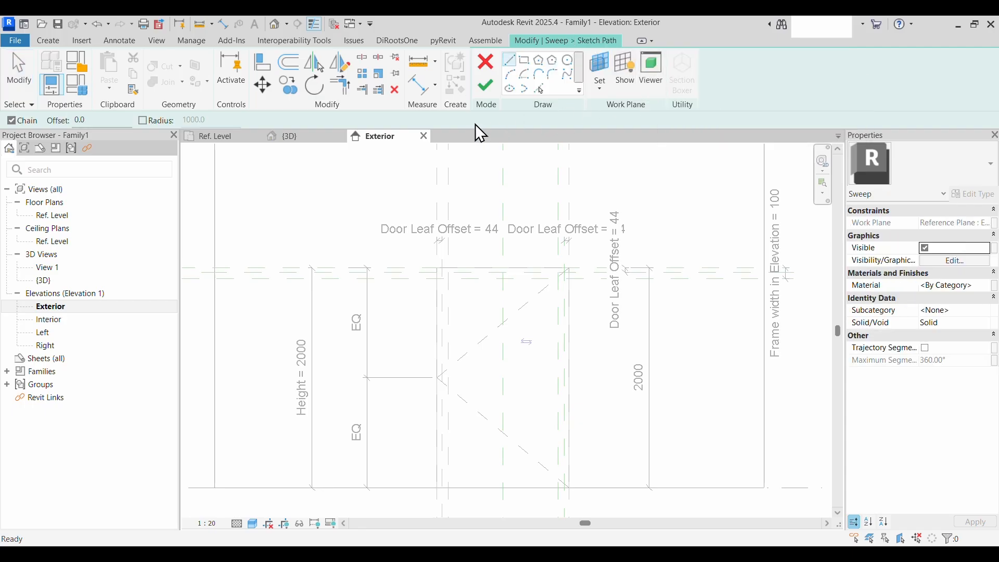
{"action": "left_click", "coordinate": [541, 90]}
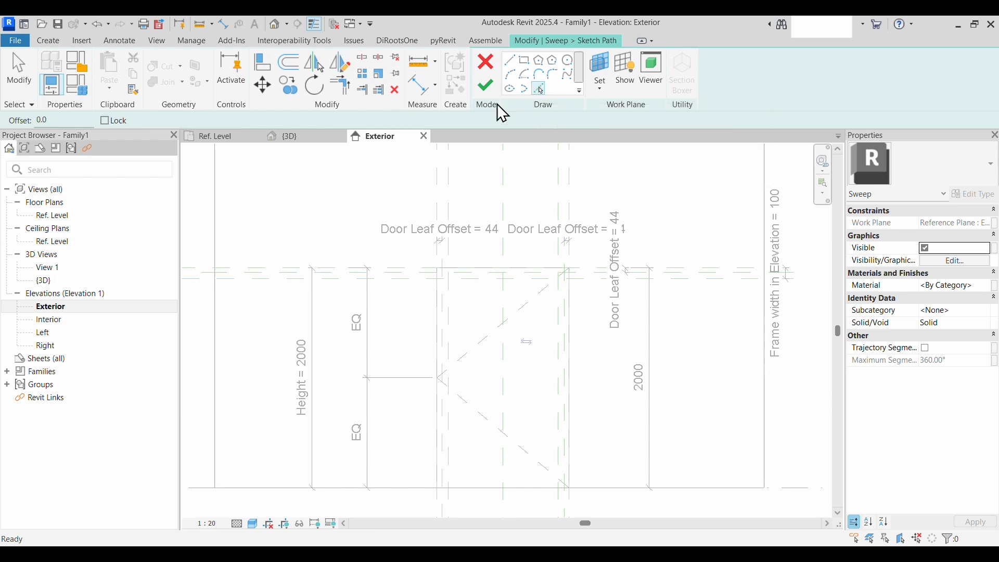
{"action": "left_click", "coordinate": [105, 120]}
{"action": "middle_click_drag", "start_coordinate": [356, 243], "coordinate": [321, 156]}
{"action": "scroll", "coordinate": [367, 458], "scroll_direction": "up", "scroll_amount": 3}
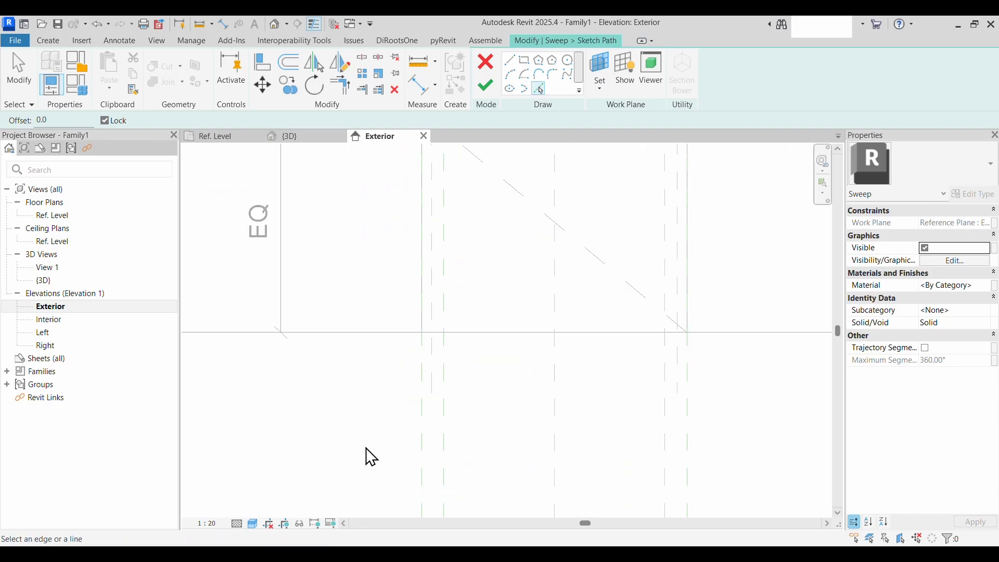
{"action": "left_click", "coordinate": [421, 374]}
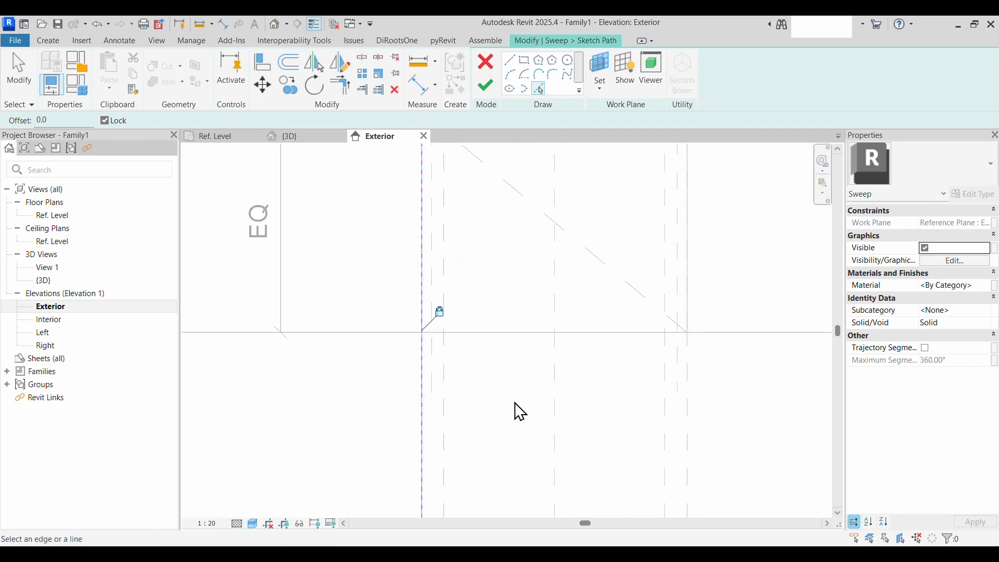
Add locked sweep path lines from the head reference plane and the right jamb reference plane
{"action": "scroll", "coordinate": [515, 402], "scroll_direction": "down", "scroll_amount": 2}
{"action": "middle_click_drag", "start_coordinate": [531, 414], "coordinate": [474, 541]}
{"action": "scroll", "coordinate": [517, 325], "scroll_direction": "down", "scroll_amount": 1}
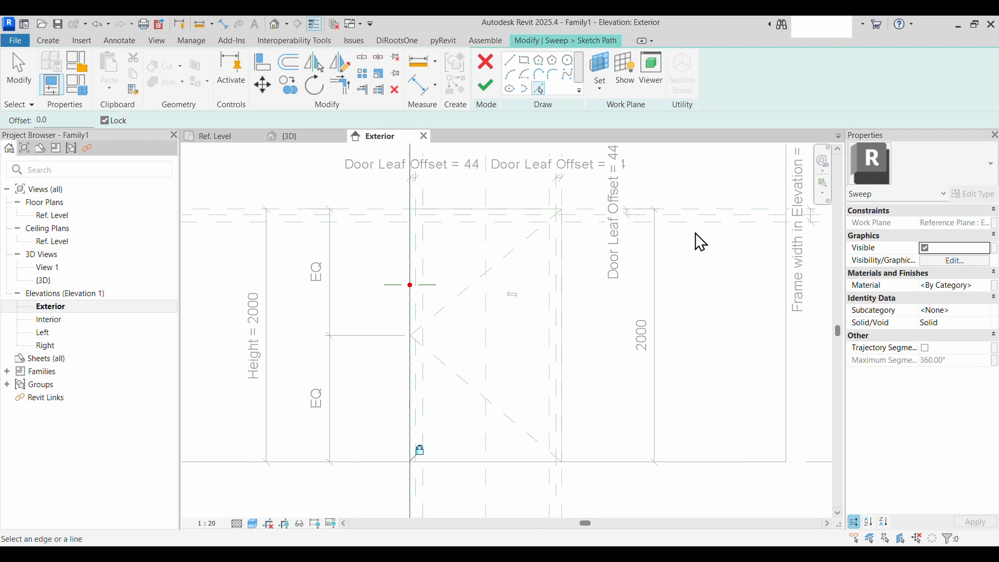
{"action": "left_click", "coordinate": [701, 217]}
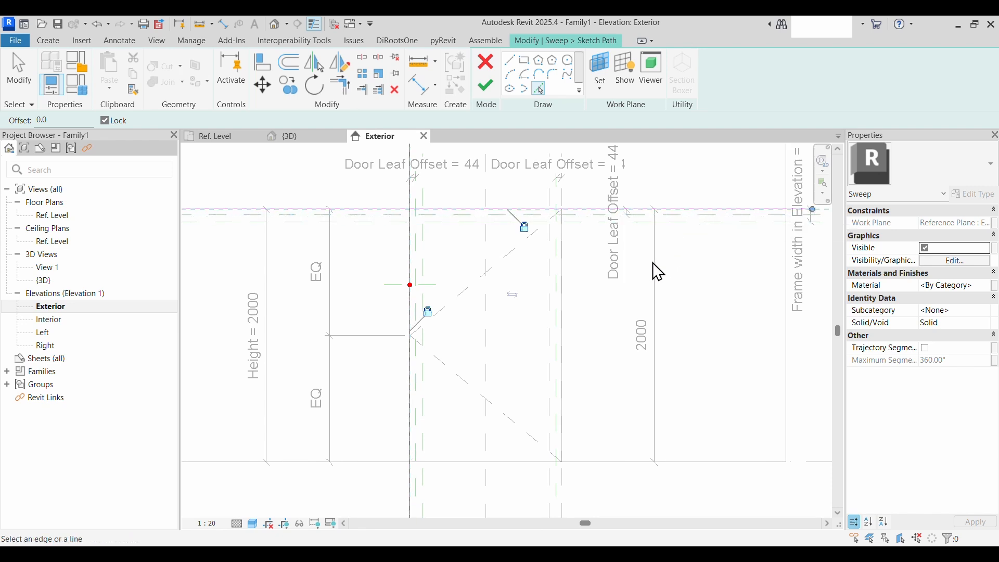
{"action": "middle_click_drag", "start_coordinate": [609, 390], "coordinate": [594, 338]}
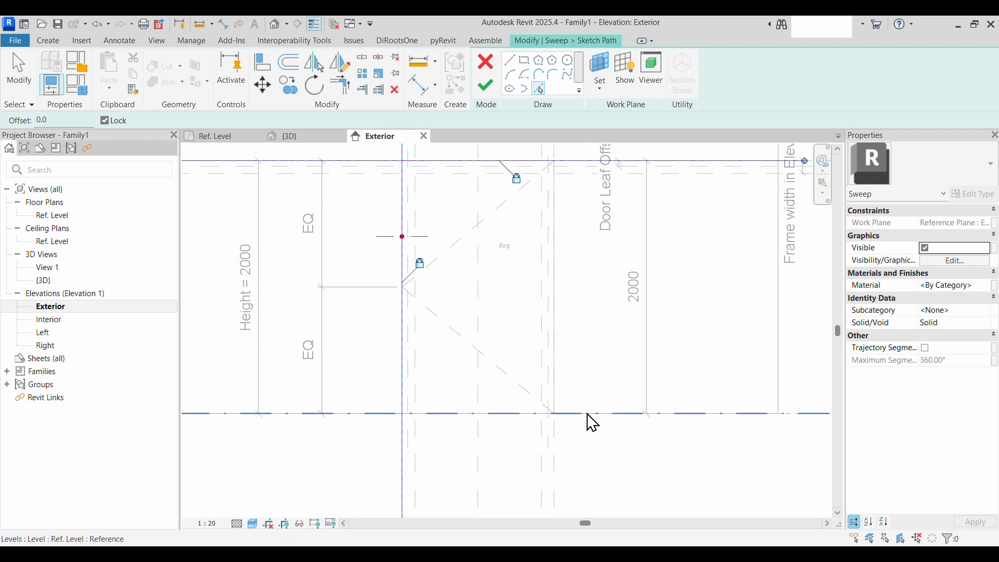
{"action": "left_click", "coordinate": [556, 455]}
{"action": "scroll", "coordinate": [598, 458], "scroll_direction": "down", "scroll_amount": 2}
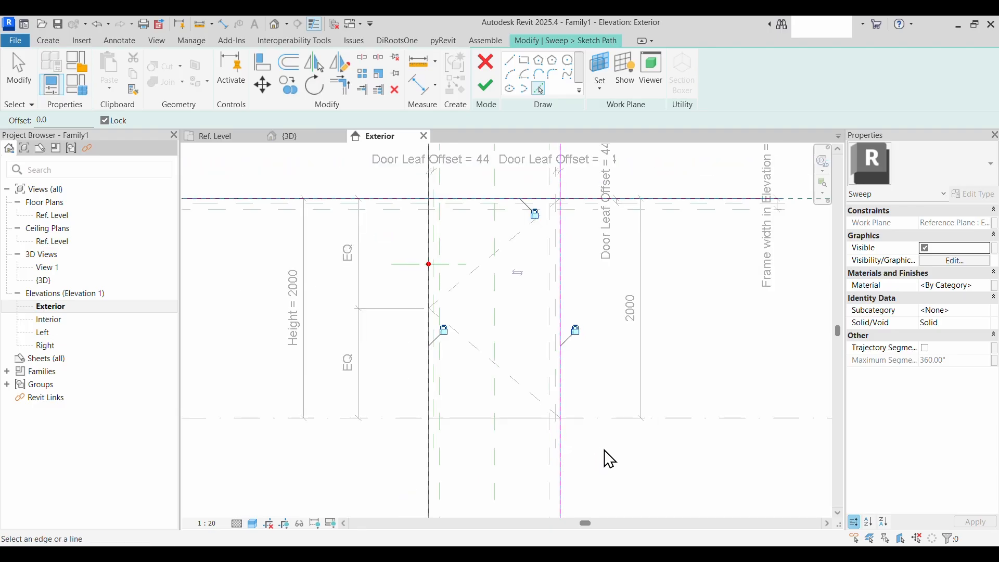
Trim the head path line to a corner with each jamb line, keeping the parts around the door opening
{"action": "middle_click_drag", "start_coordinate": [610, 459], "coordinate": [588, 488]}
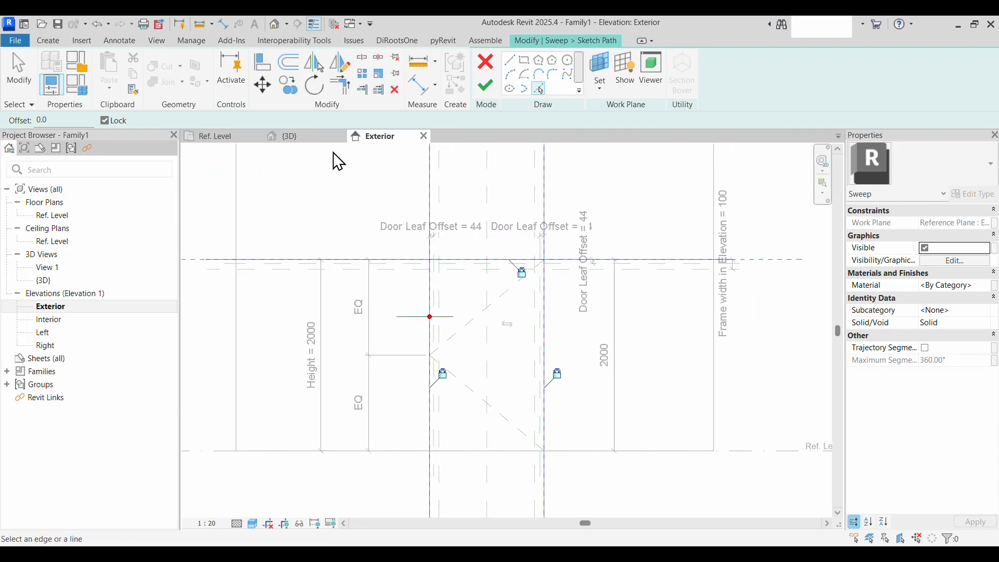
{"action": "left_click", "coordinate": [345, 92]}
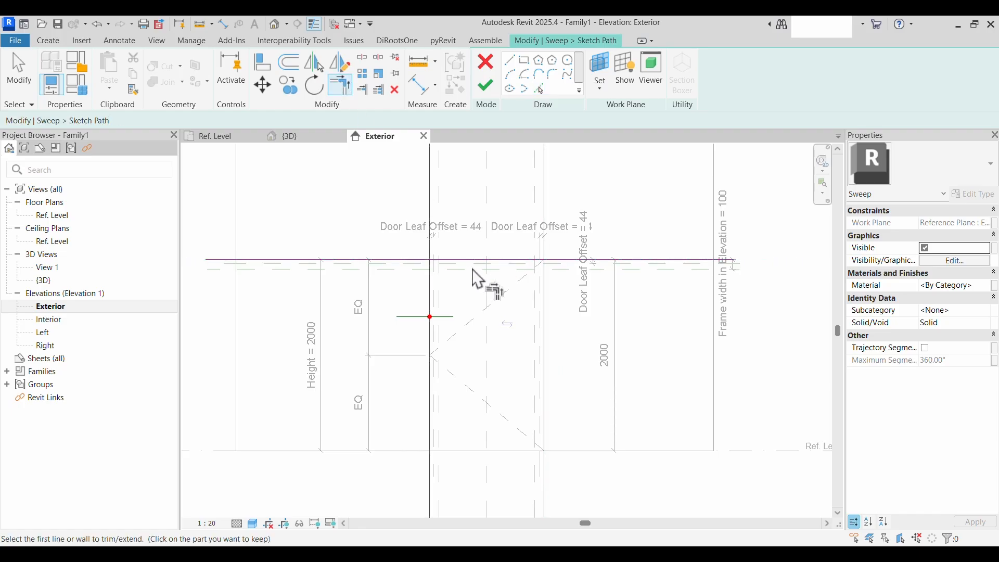
{"action": "left_click", "coordinate": [438, 289]}
{"action": "left_click", "coordinate": [454, 264]}
{"action": "left_click", "coordinate": [520, 260]}
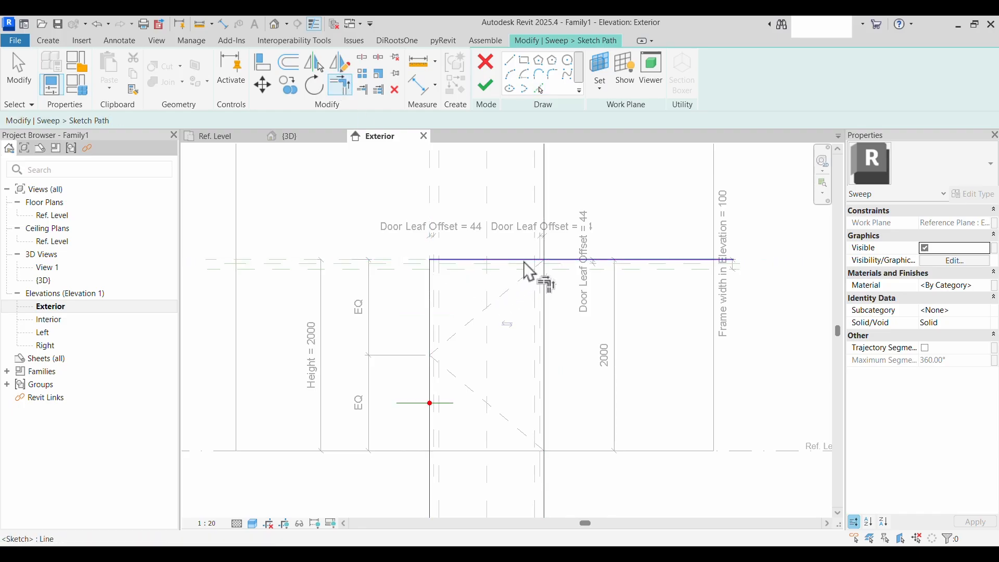
{"action": "left_click", "coordinate": [545, 283]}
Trim the lower ends of both jamb path lines to the Ref. Level line
{"action": "mouse_move", "coordinate": [562, 473]}
{"action": "middle_mouse_down"}
{"action": "mouse_move", "coordinate": [541, 412]}
{"action": "mouse_move", "coordinate": [539, 422]}
{"action": "middle_mouse_up"}
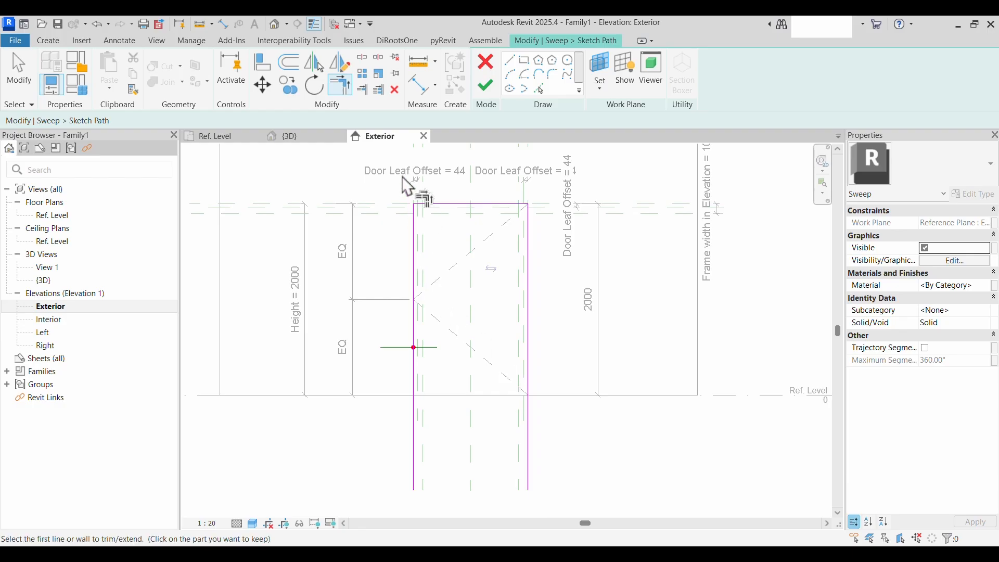
{"action": "left_click", "coordinate": [362, 91]}
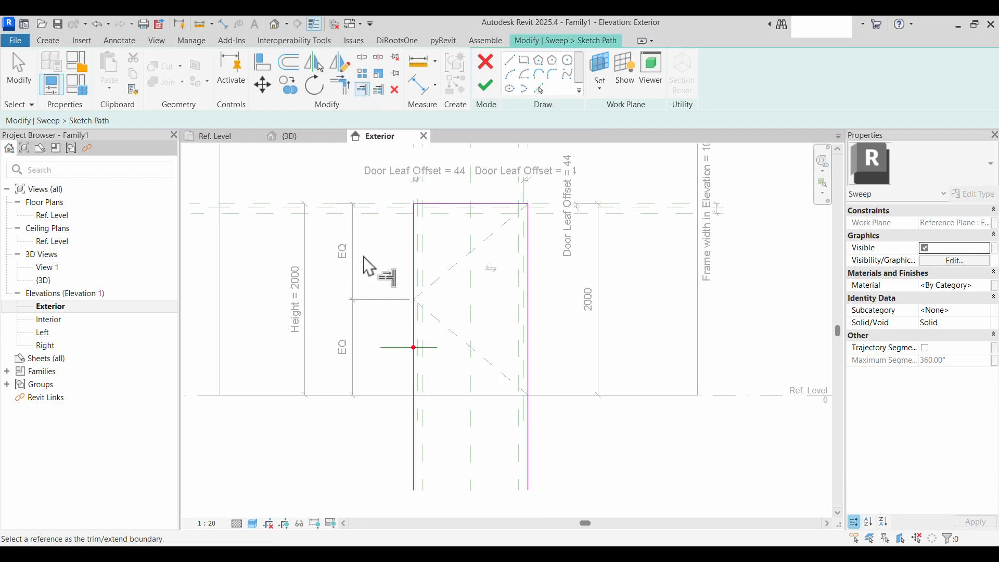
{"action": "left_click", "coordinate": [379, 396]}
{"action": "left_click", "coordinate": [415, 375]}
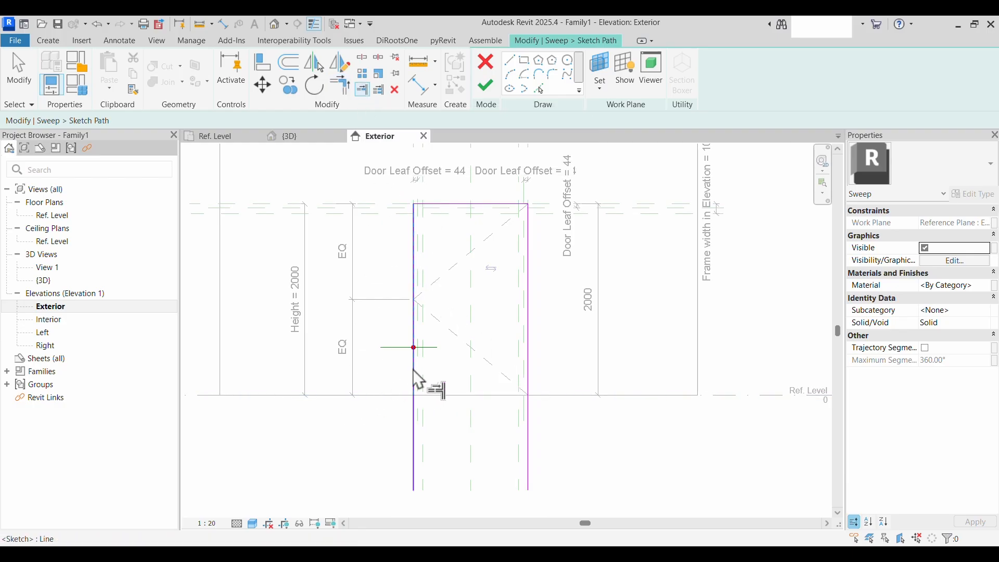
{"action": "left_click", "coordinate": [721, 395]}
{"action": "left_click", "coordinate": [534, 350]}
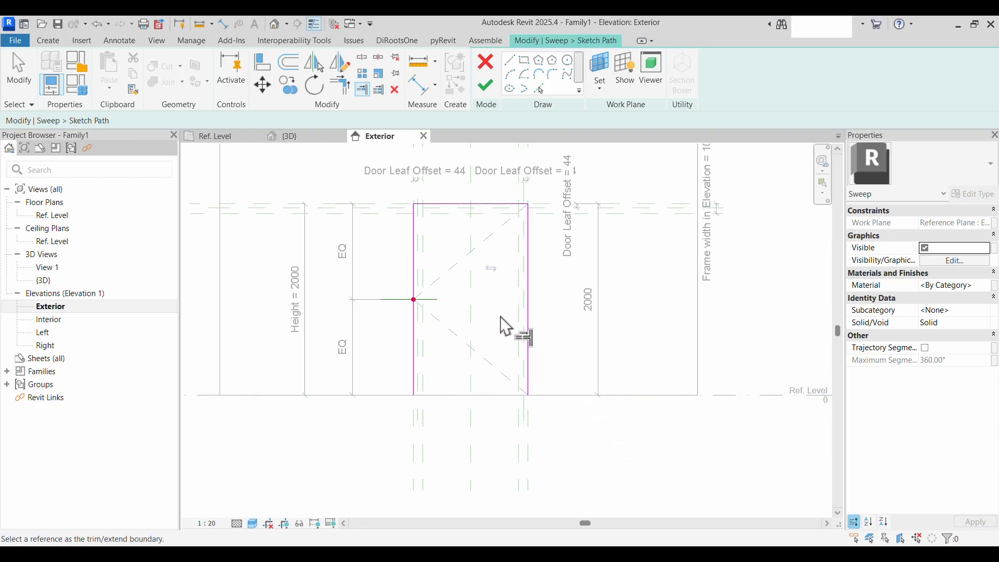
Finish the sweep path sketch and switch to the Ref. Level floor plan at the right jamb
{"action": "left_click", "coordinate": [488, 92]}
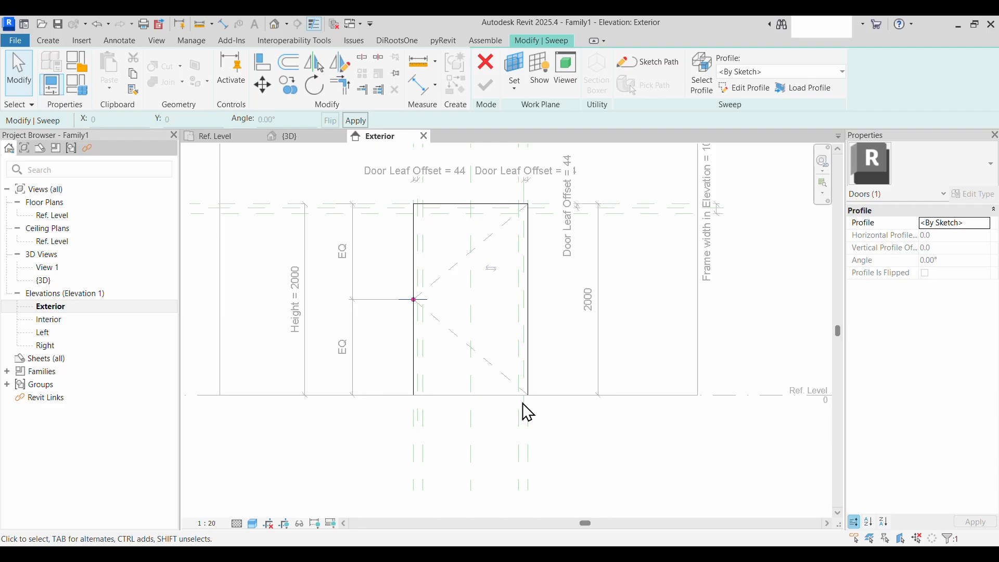
{"action": "middle_click_drag", "start_coordinate": [528, 421], "coordinate": [510, 452]}
{"action": "left_click", "coordinate": [215, 136]}
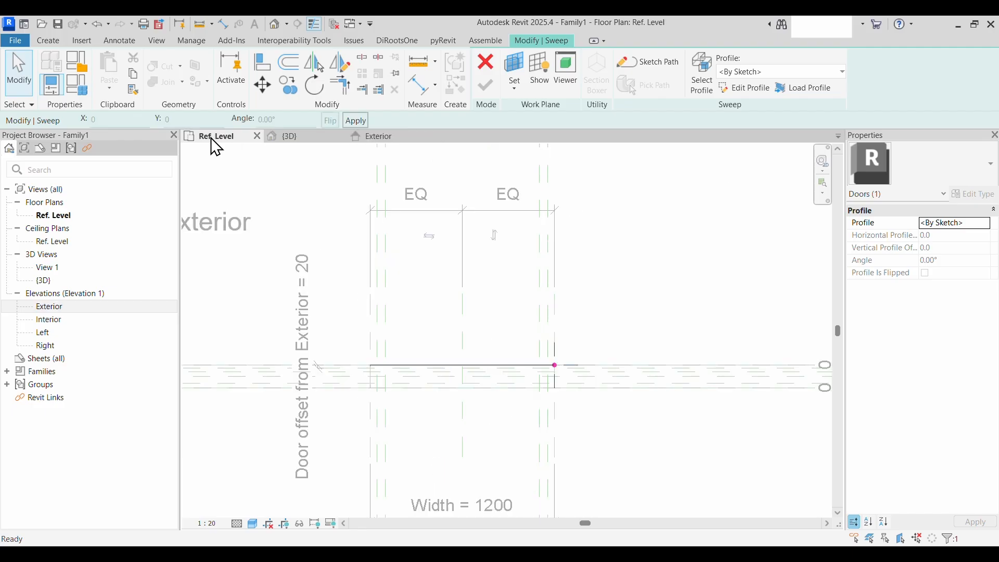
{"action": "scroll", "coordinate": [576, 422], "scroll_direction": "up", "scroll_amount": 2}
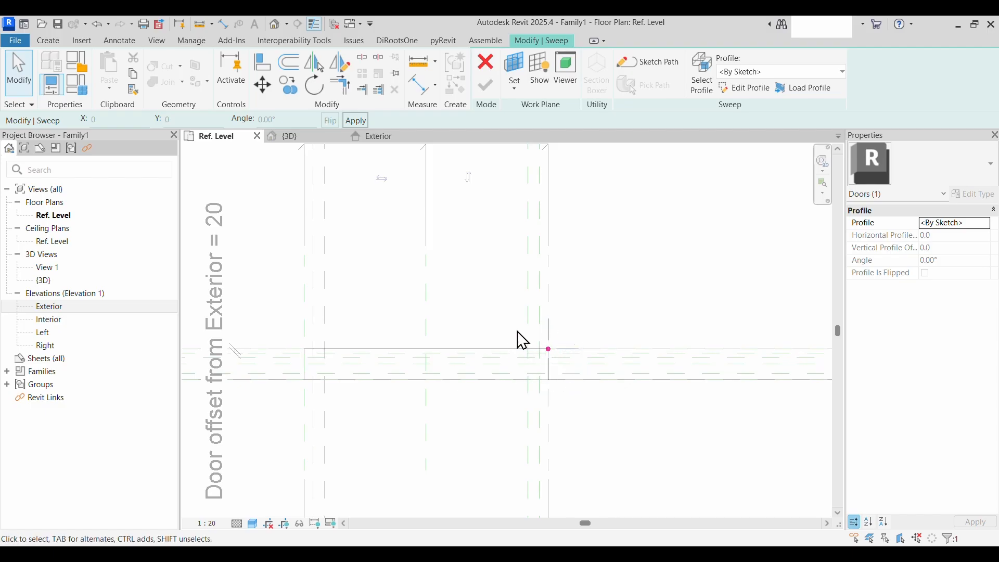
{"action": "scroll", "coordinate": [567, 399], "scroll_direction": "down", "scroll_amount": 2}
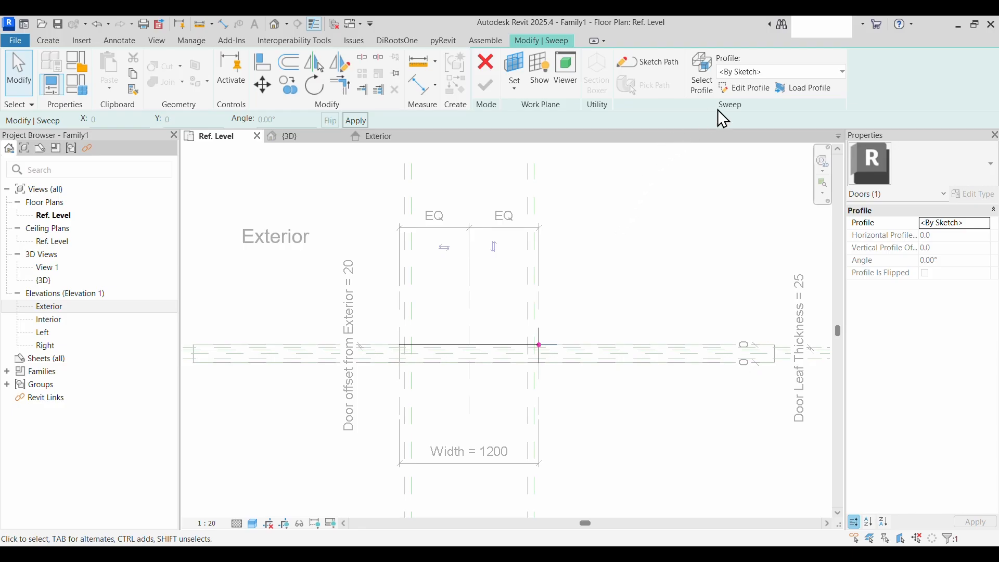
Start editing the sweep profile and pick locked lines from the three vertical reference planes at the right jamb
{"action": "left_click", "coordinate": [749, 91]}
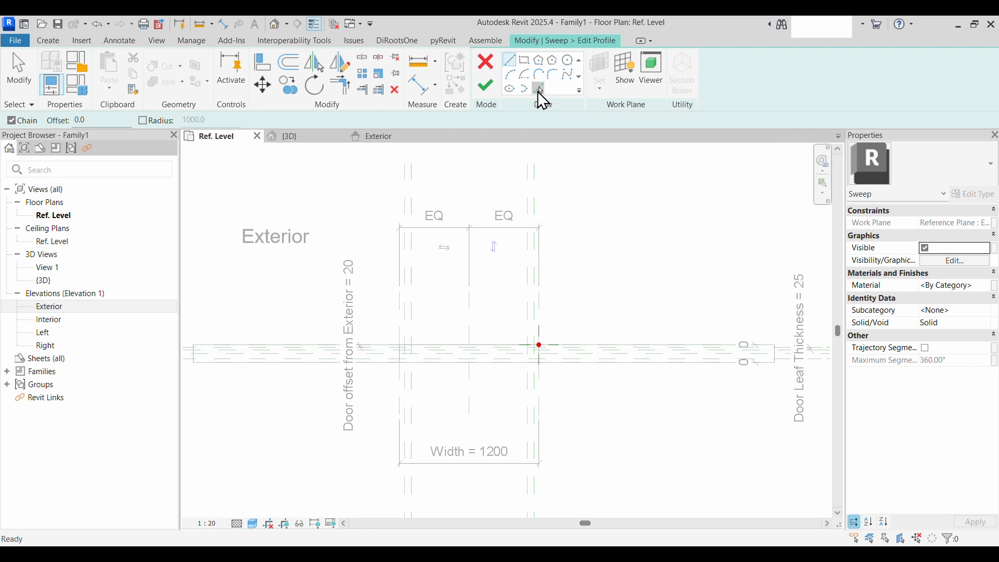
{"action": "left_click", "coordinate": [539, 90]}
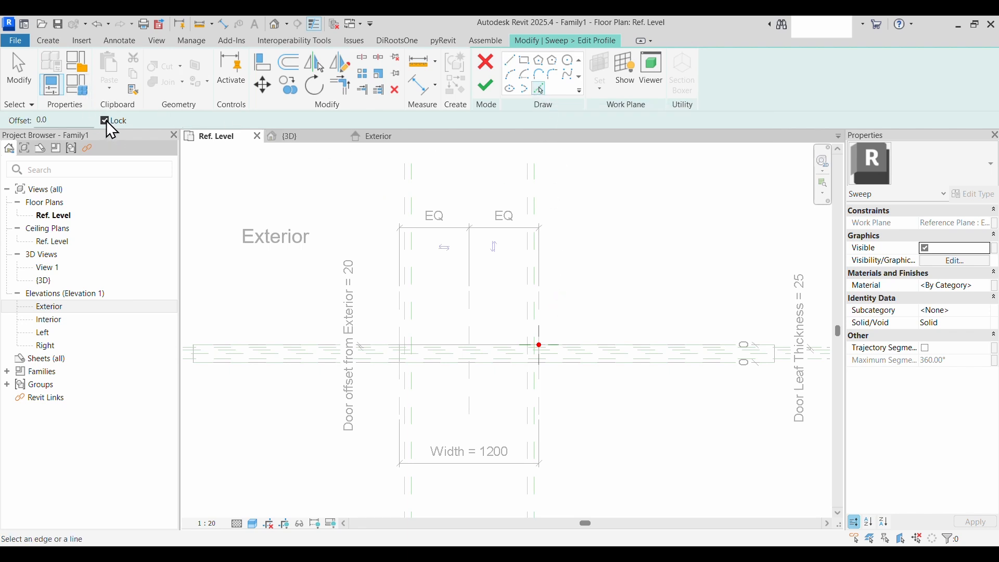
{"action": "scroll", "coordinate": [553, 335], "scroll_direction": "up", "scroll_amount": 5}
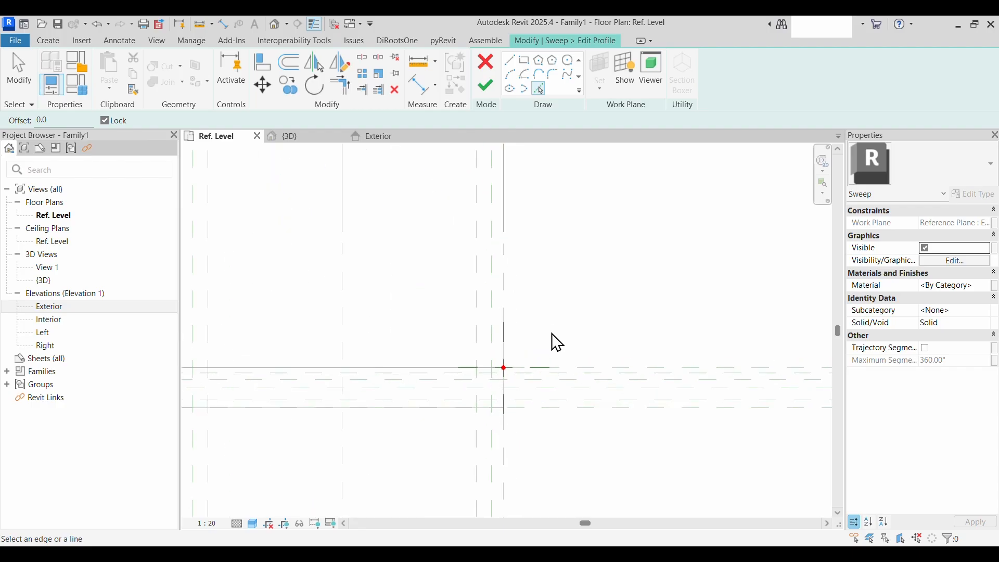
{"action": "middle_click_drag", "start_coordinate": [553, 341], "coordinate": [591, 315]}
{"action": "scroll", "coordinate": [585, 315], "scroll_direction": "up", "scroll_amount": 1}
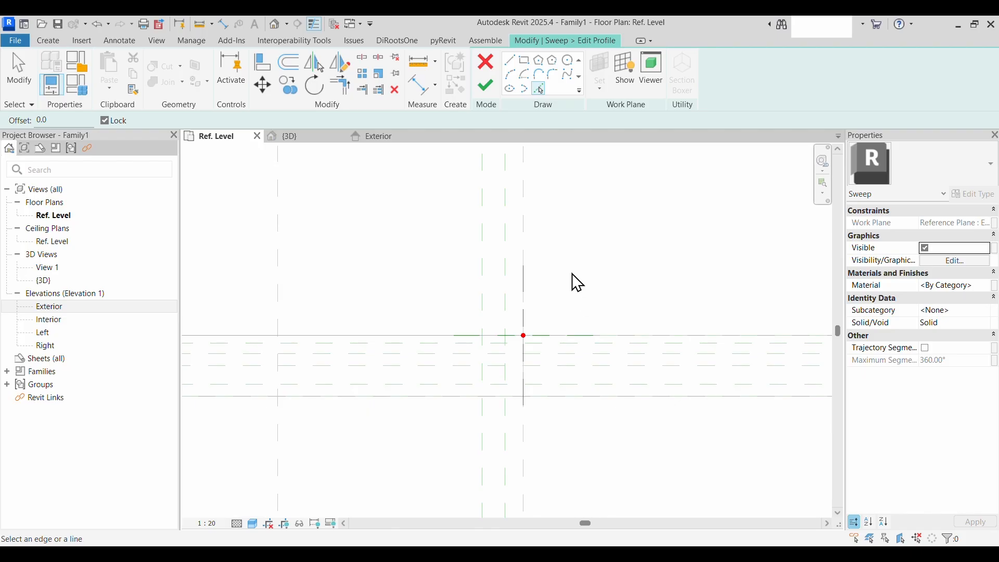
{"action": "left_click", "coordinate": [526, 217]}
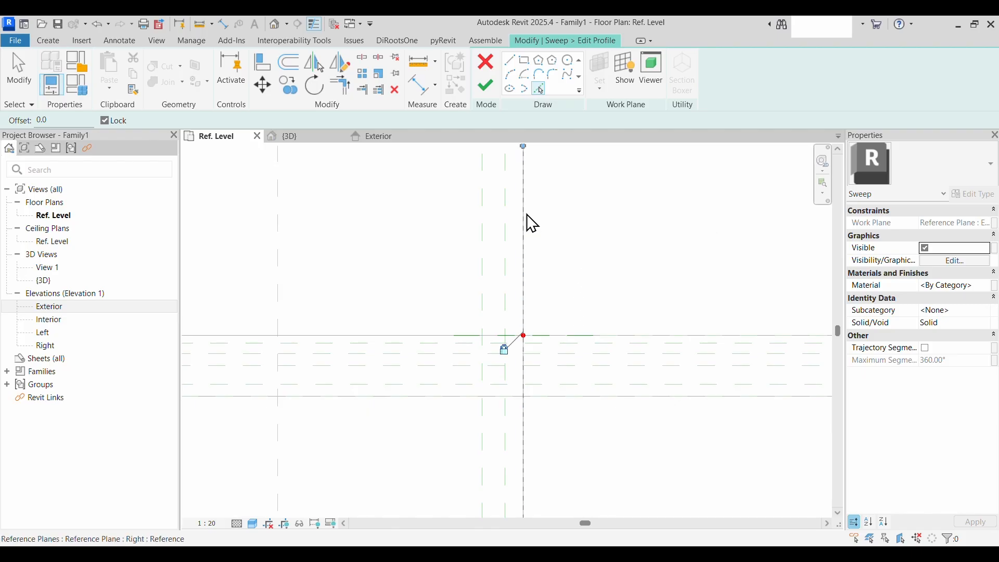
{"action": "left_click", "coordinate": [506, 233]}
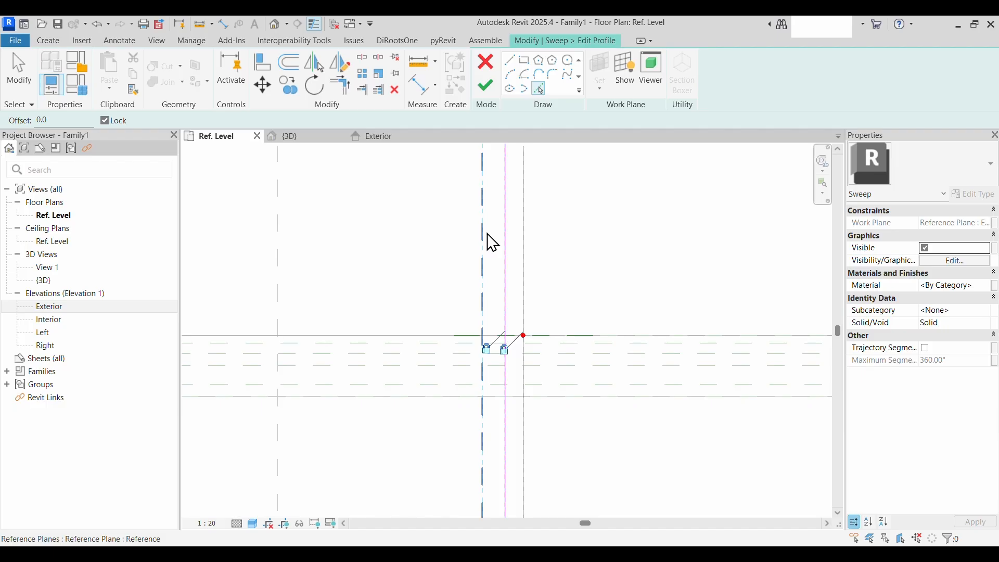
{"action": "left_click", "coordinate": [493, 242]}
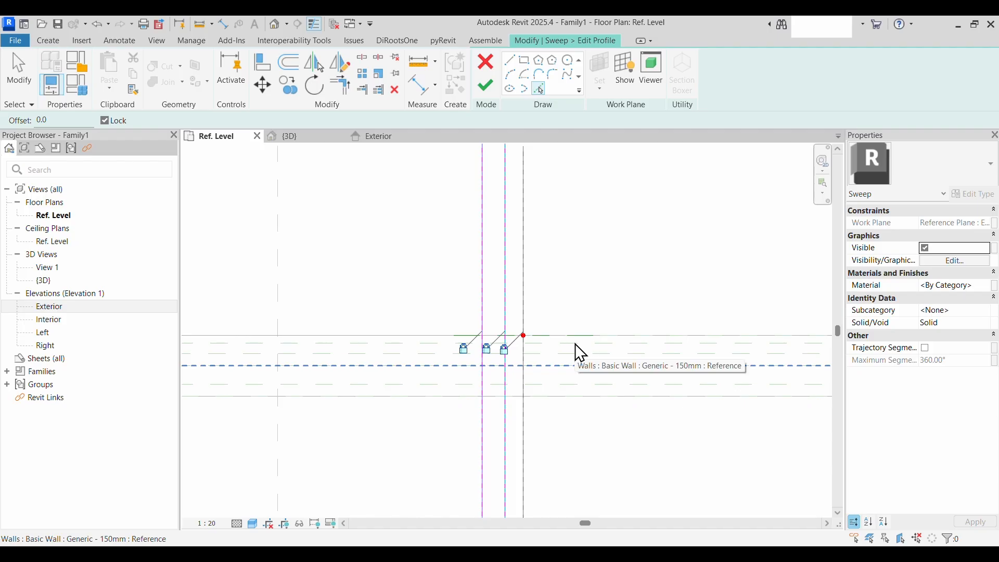
Add locked profile lines from the two reference planes nearest the exterior wall face and the one nearest the interior face
{"action": "key", "text": "Tab"}
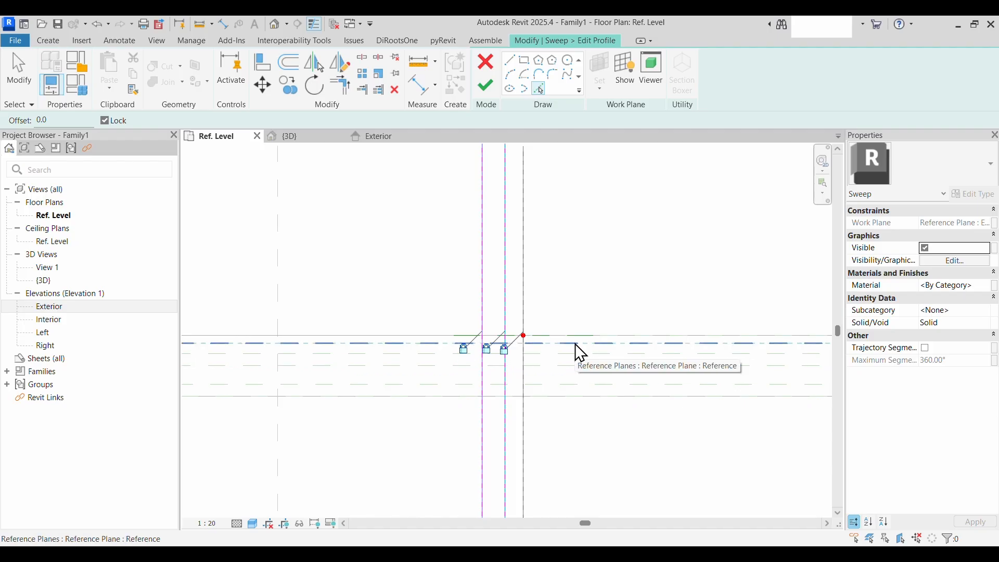
{"action": "left_click", "coordinate": [575, 344]}
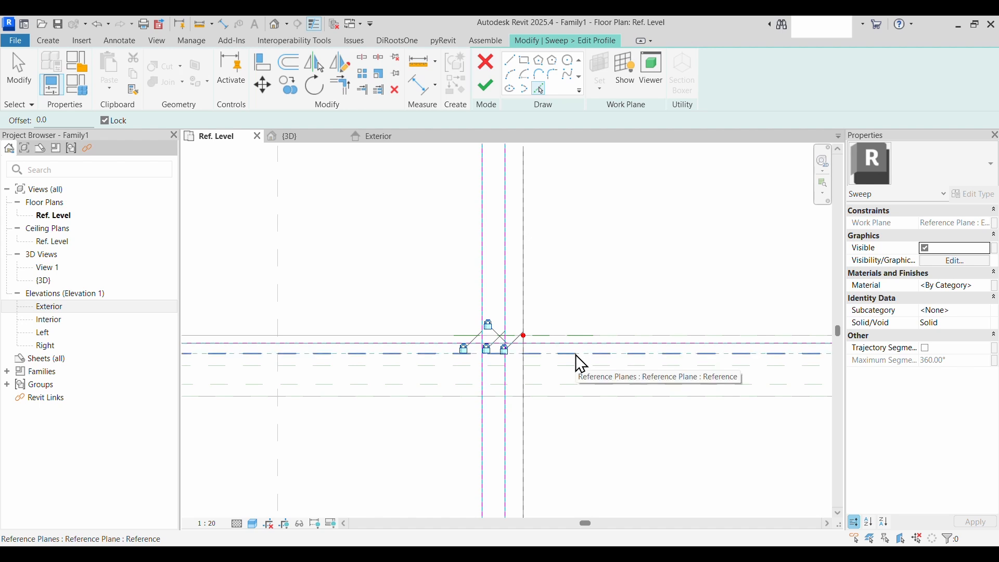
{"action": "left_click", "coordinate": [575, 363]}
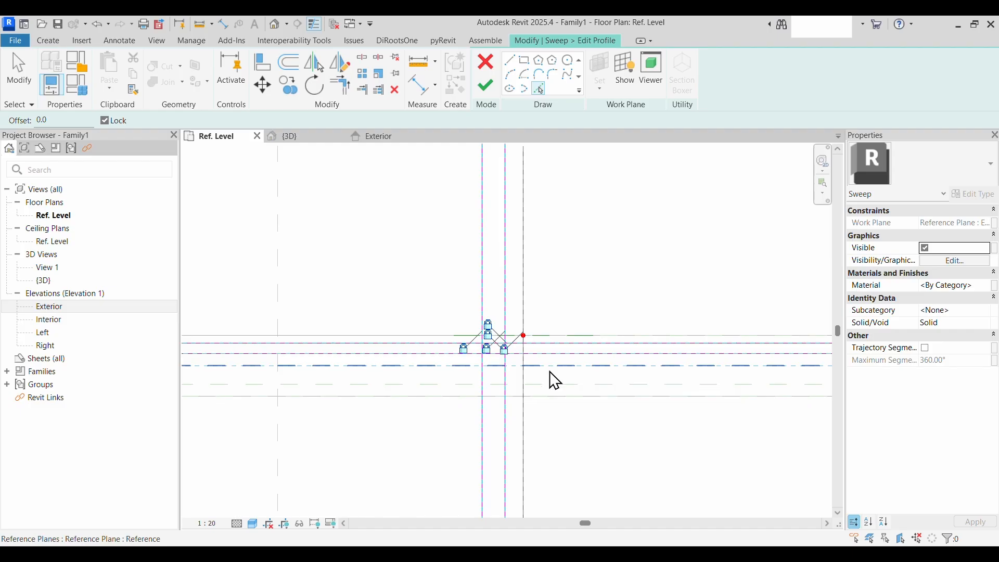
{"action": "left_click", "coordinate": [550, 384]}
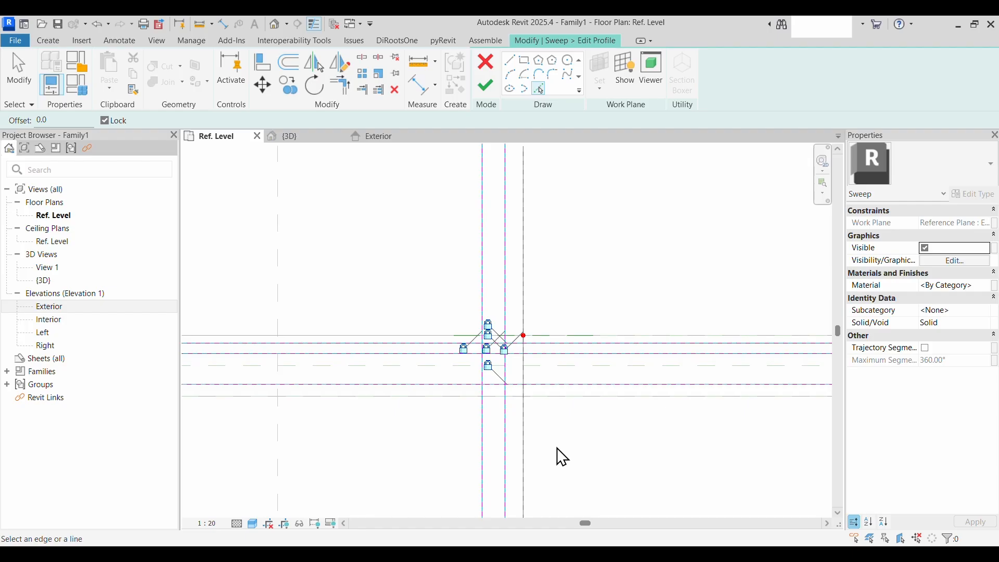
Trim the interior-side profile line to corners with the outer jamb line and the innermost vertical line
{"action": "scroll", "coordinate": [547, 424], "scroll_direction": "up", "scroll_amount": 3}
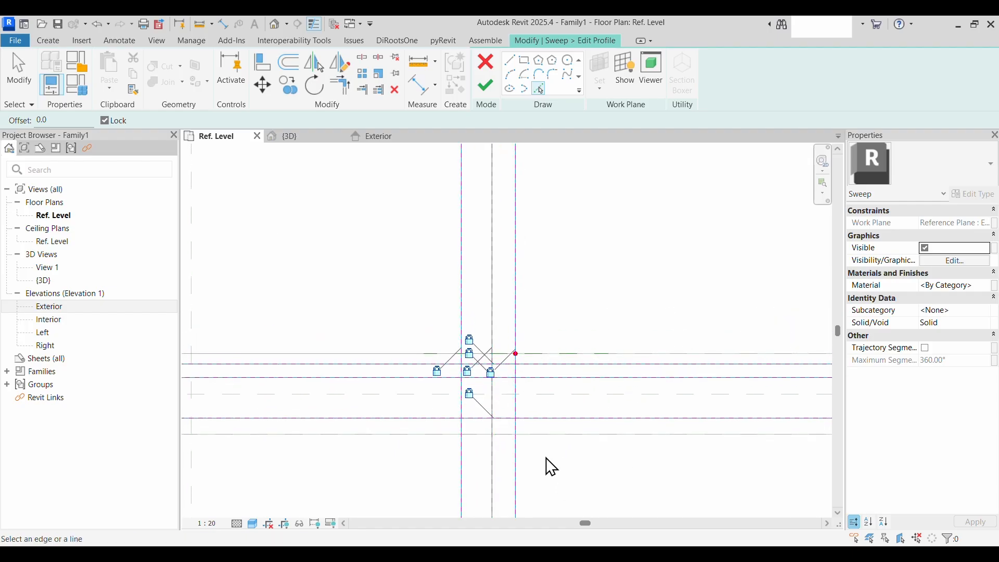
{"action": "scroll", "coordinate": [552, 467], "scroll_direction": "up", "scroll_amount": 1}
{"action": "left_click", "coordinate": [340, 84]}
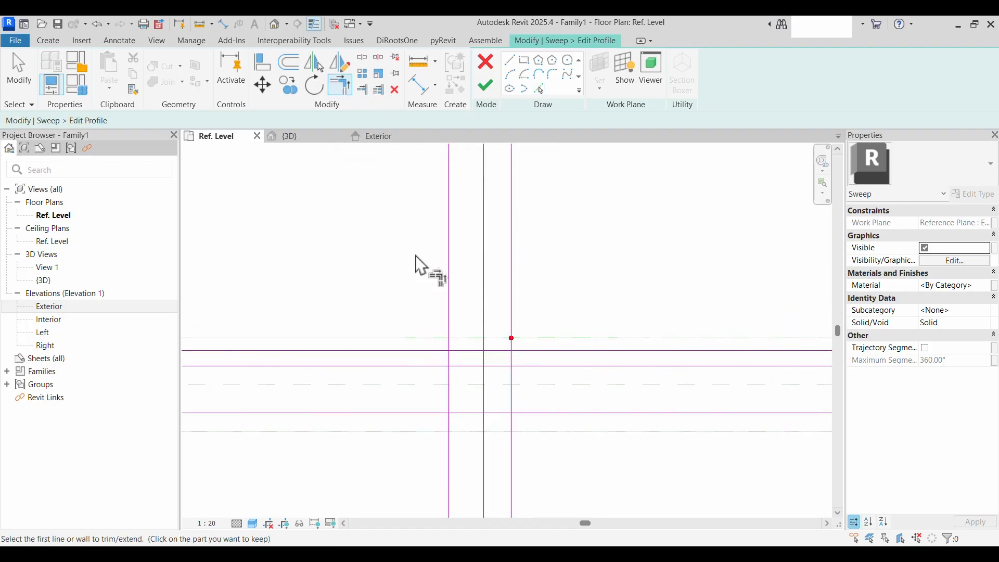
{"action": "scroll", "coordinate": [476, 391], "scroll_direction": "up", "scroll_amount": 2}
{"action": "left_click", "coordinate": [532, 431]}
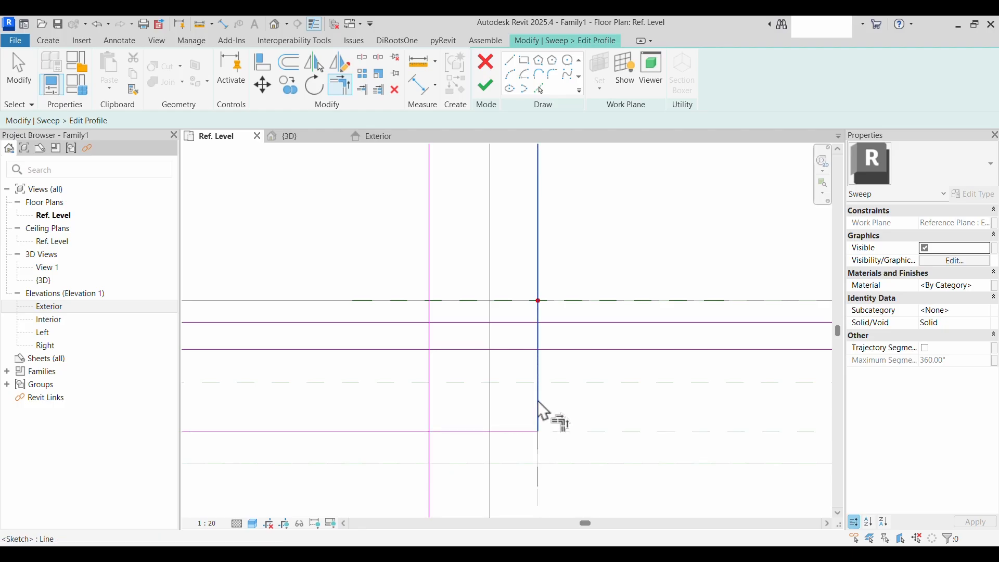
{"action": "left_click", "coordinate": [442, 431]}
{"action": "left_click", "coordinate": [428, 408]}
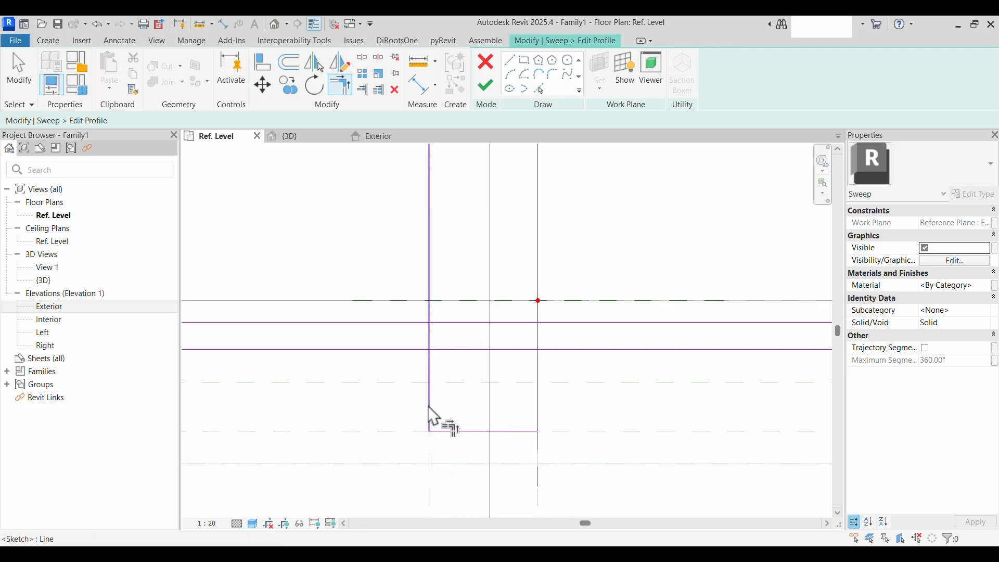
Trim the exterior-side corner at the jamb and form the rebate corners with the middle vertical line
{"action": "left_click", "coordinate": [525, 329]}
{"action": "left_click", "coordinate": [539, 339]}
{"action": "left_click", "coordinate": [490, 337]}
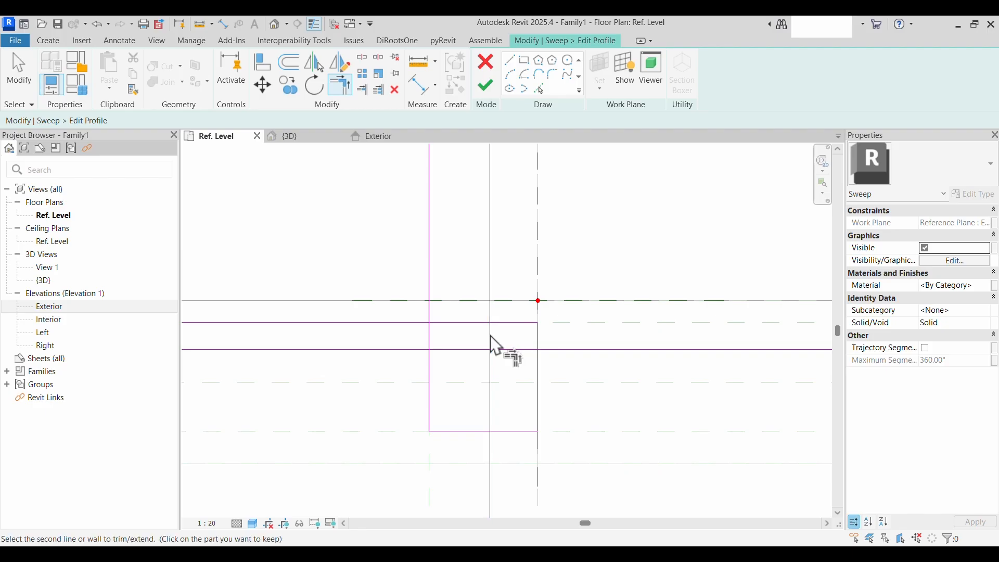
{"action": "left_click", "coordinate": [499, 325]}
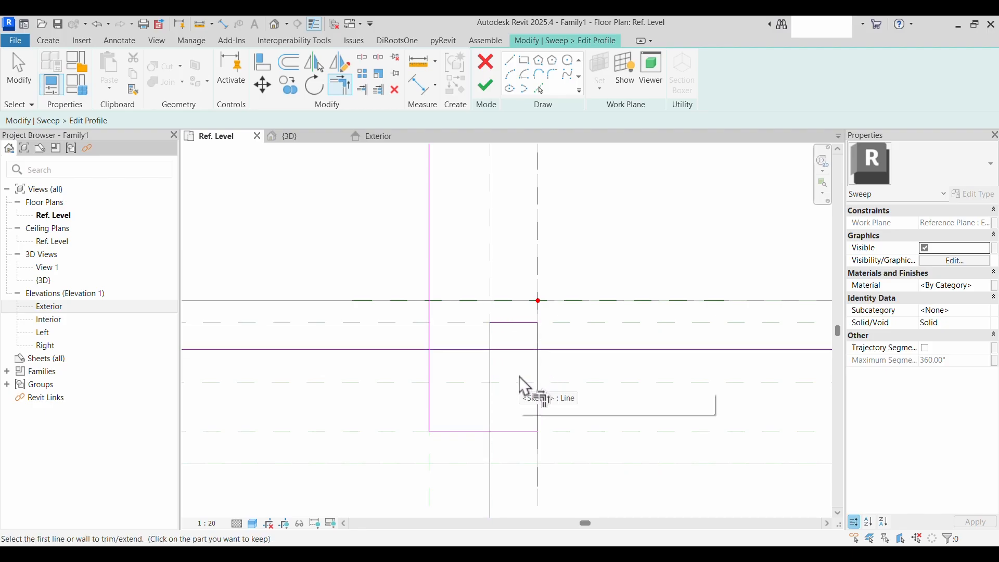
{"action": "left_click", "coordinate": [491, 334]}
{"action": "left_click", "coordinate": [479, 350]}
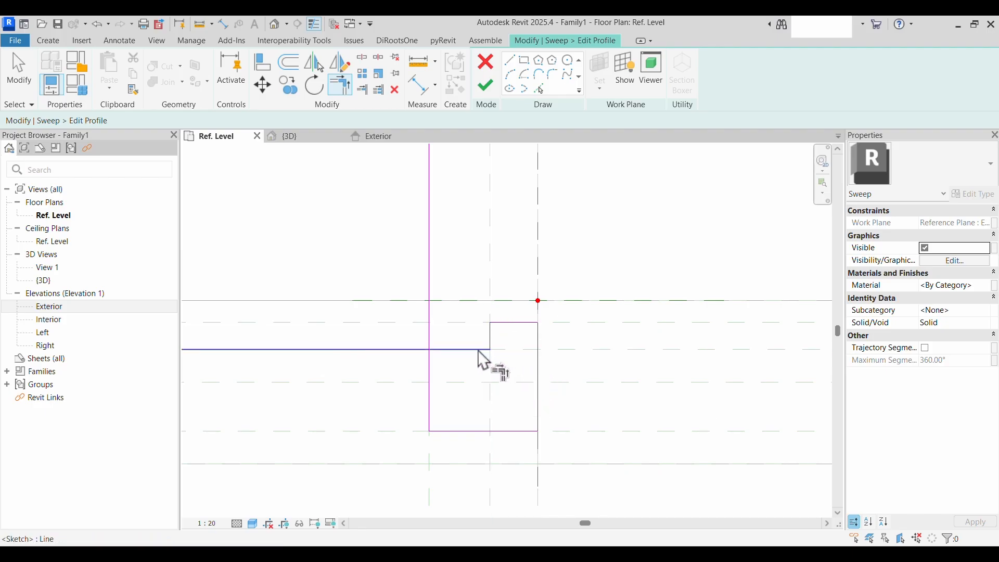
Close the stepped frame profile by trimming the rebate's horizontal line to the innermost vertical line
{"action": "scroll", "coordinate": [518, 390], "scroll_direction": "down", "scroll_amount": 1}
{"action": "scroll", "coordinate": [515, 391], "scroll_direction": "down", "scroll_amount": 1}
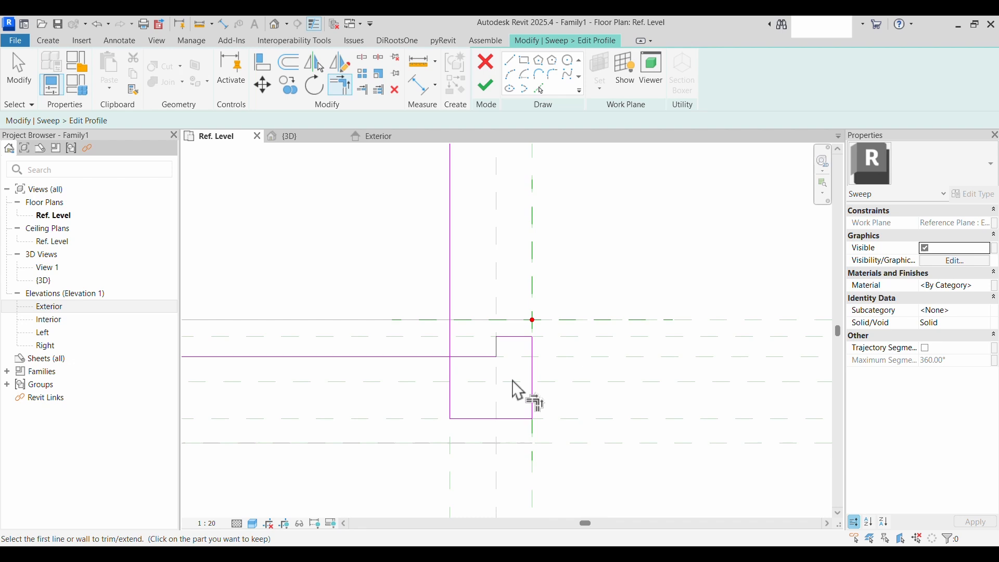
{"action": "left_click", "coordinate": [451, 377]}
{"action": "left_click", "coordinate": [463, 357]}
{"action": "scroll", "coordinate": [531, 395], "scroll_direction": "down", "scroll_amount": 2}
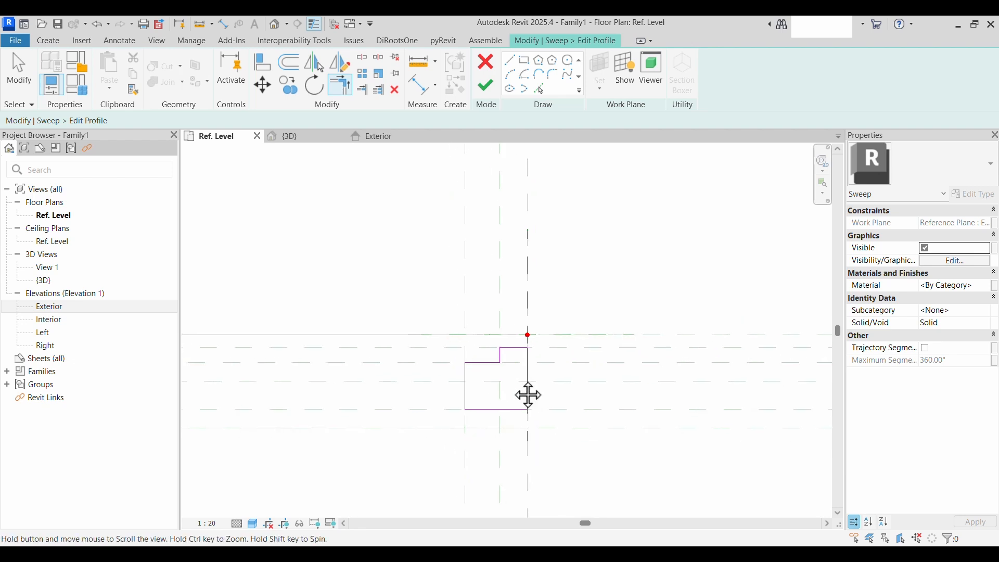
{"action": "middle_click_drag", "start_coordinate": [529, 395], "coordinate": [501, 373]}
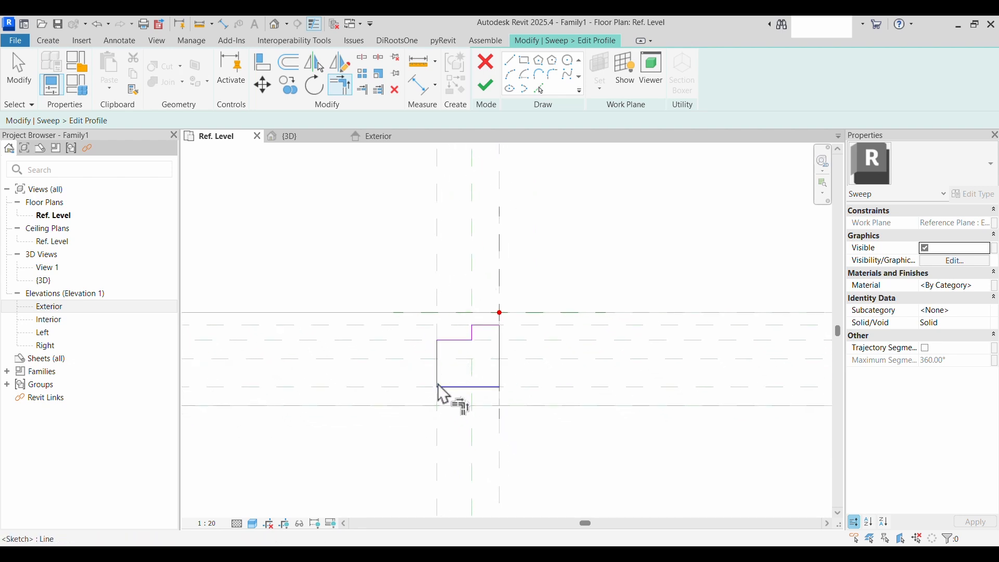
Finish the profile and the sweep to create the solid door frame, and inspect the frame in 3D
{"action": "left_click", "coordinate": [493, 86]}
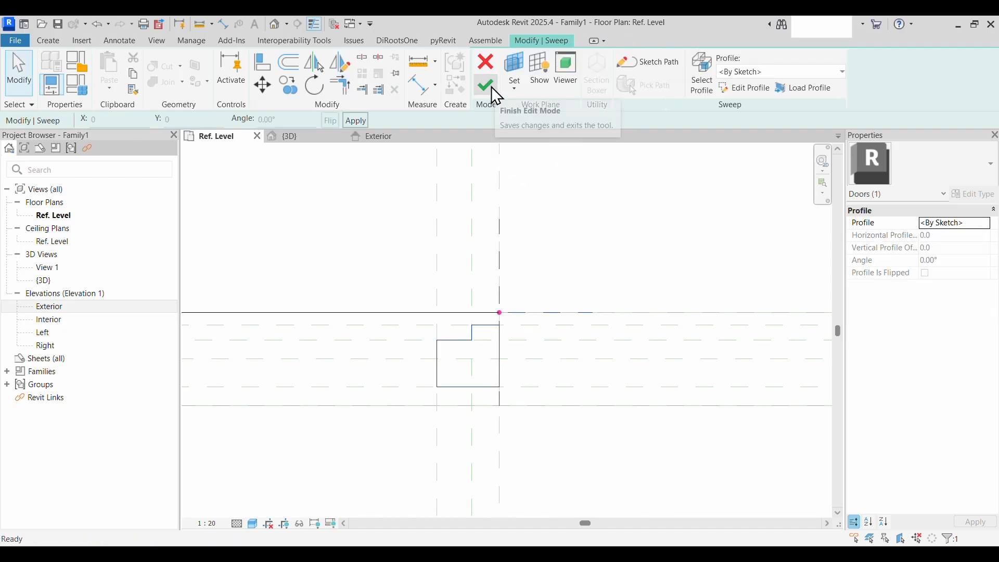
{"action": "left_click", "coordinate": [491, 87]}
{"action": "scroll", "coordinate": [509, 269], "scroll_direction": "down", "scroll_amount": 2}
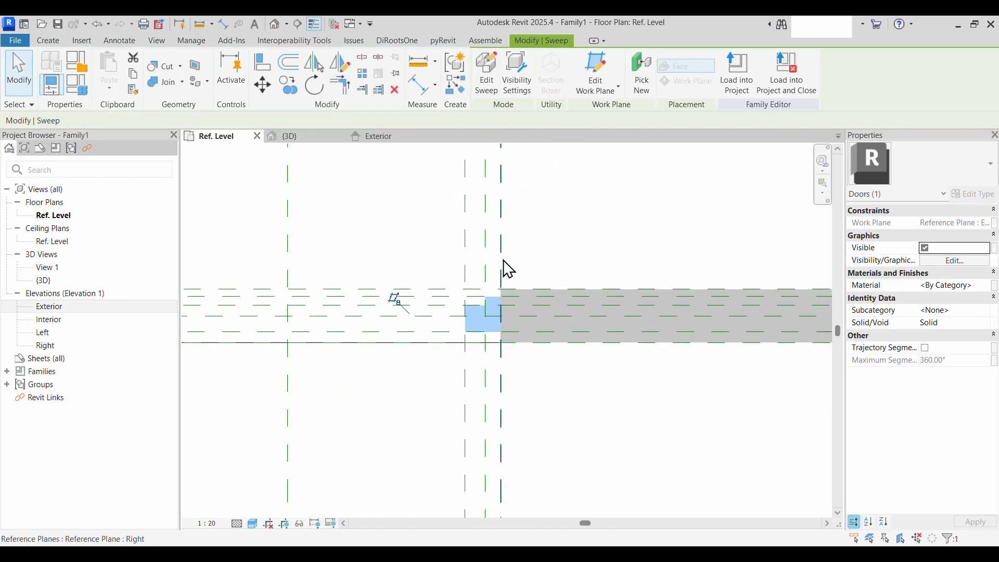
{"action": "scroll", "coordinate": [509, 269], "scroll_direction": "down", "scroll_amount": 2}
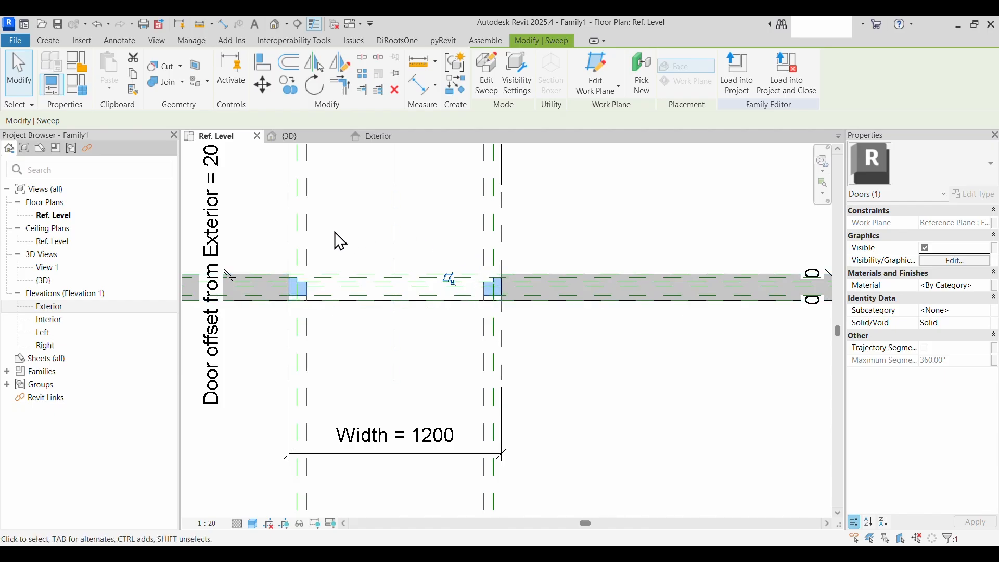
{"action": "middle_click_drag", "start_coordinate": [444, 334], "coordinate": [478, 357]}
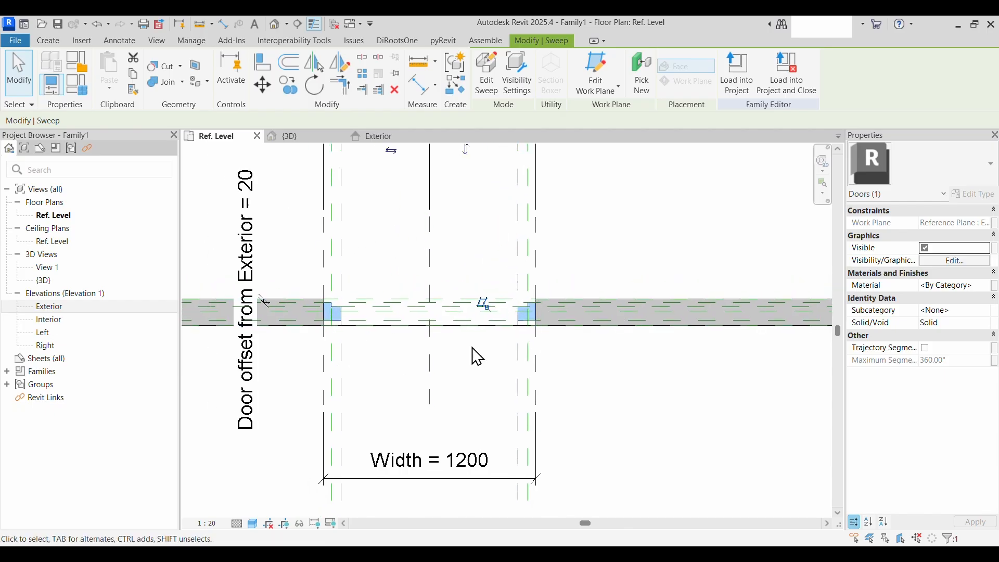
{"action": "left_click", "coordinate": [286, 137]}
{"action": "left_click", "coordinate": [544, 475]}
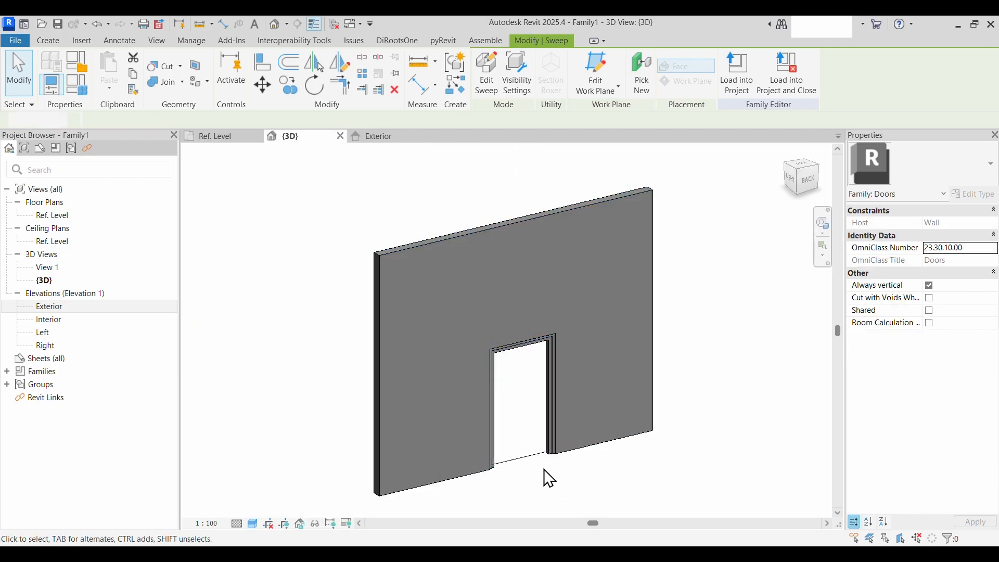
{"action": "scroll", "coordinate": [546, 476], "scroll_direction": "up", "scroll_amount": 5}
{"action": "scroll", "coordinate": [548, 478], "scroll_direction": "down", "scroll_amount": 3}
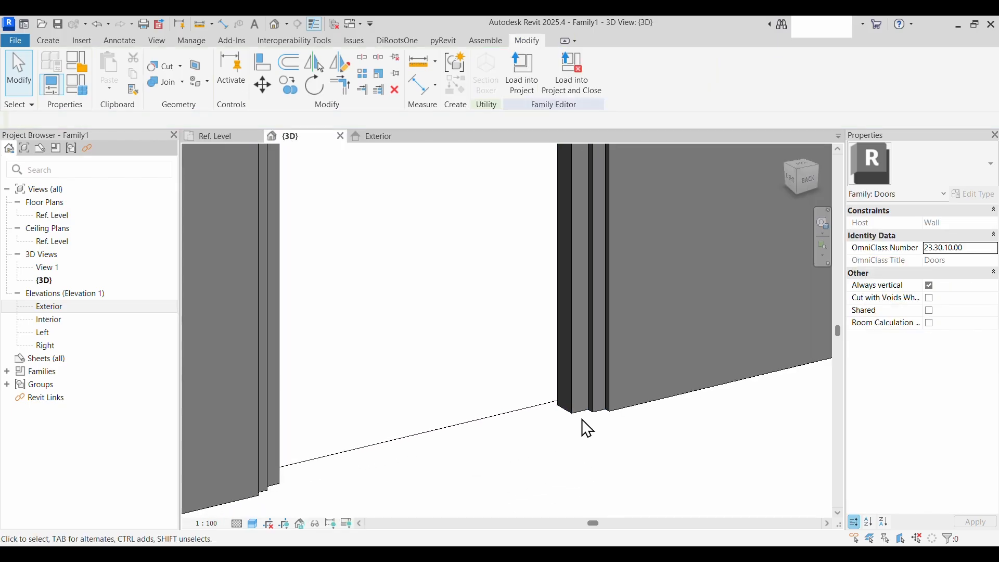
{"action": "middle_click_drag", "start_coordinate": [566, 427], "coordinate": [614, 461]}
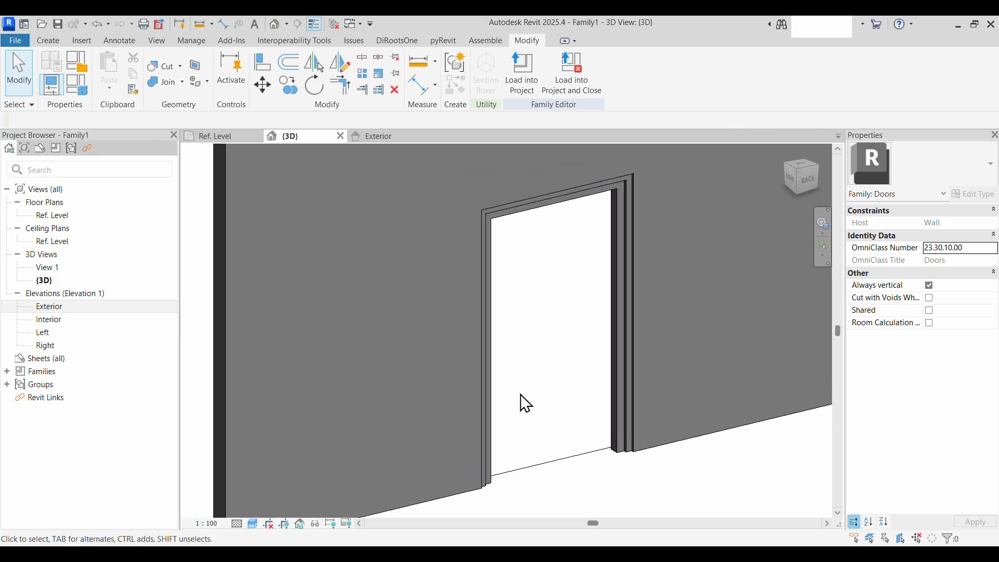
Test the frame in the Ref. Level plan by setting the Width dimension to 1500
{"action": "left_click", "coordinate": [229, 137]}
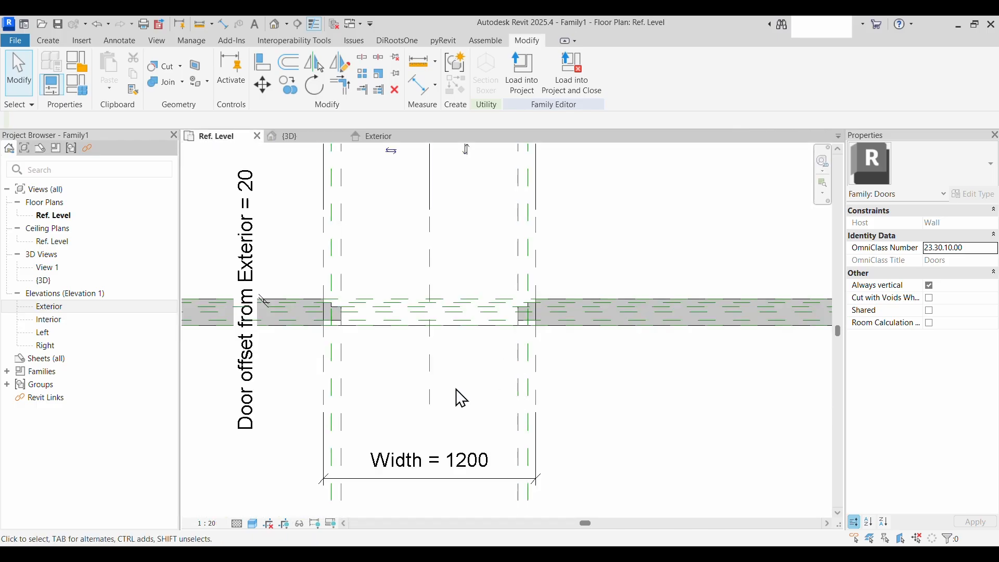
{"action": "scroll", "coordinate": [457, 397], "scroll_direction": "down", "scroll_amount": 1}
{"action": "middle_click_drag", "start_coordinate": [457, 397], "coordinate": [584, 352]}
{"action": "scroll", "coordinate": [643, 396], "scroll_direction": "up", "scroll_amount": 1}
{"action": "middle_click_drag", "start_coordinate": [648, 404], "coordinate": [595, 395]}
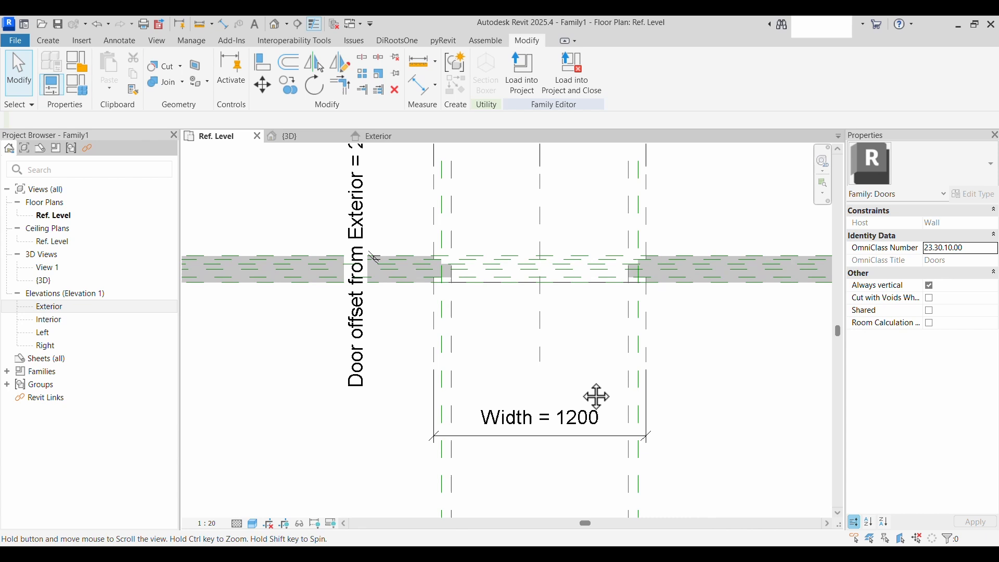
{"action": "left_click", "coordinate": [567, 431]}
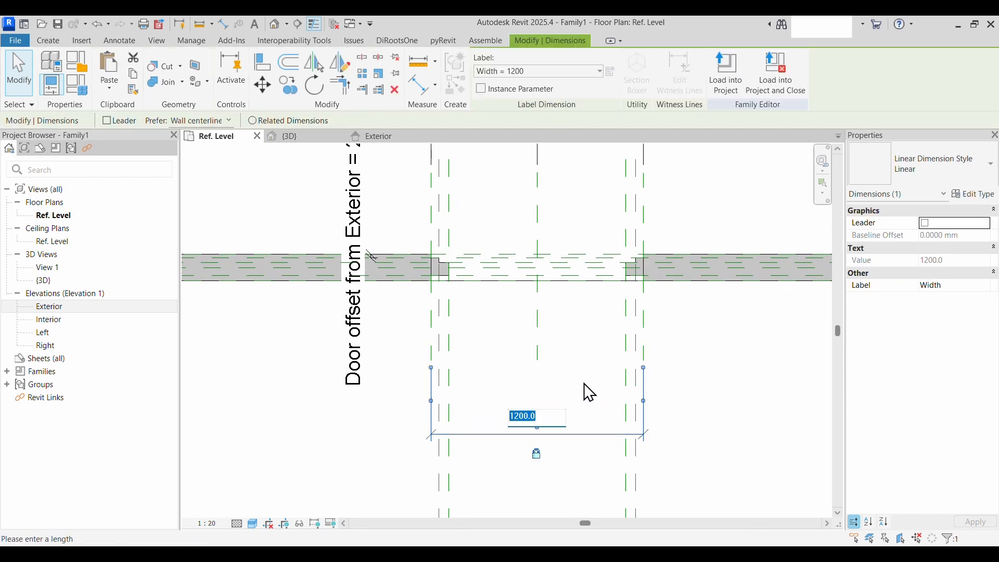
{"action": "type", "text": "1"}
{"action": "key", "text": "Return"}
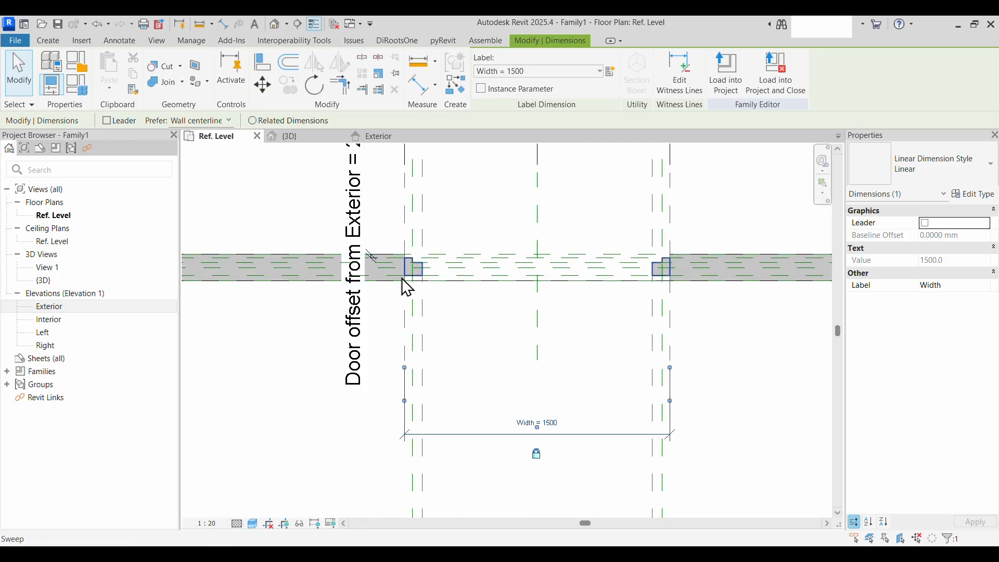
{"action": "middle_click_drag", "start_coordinate": [459, 345], "coordinate": [535, 406]}
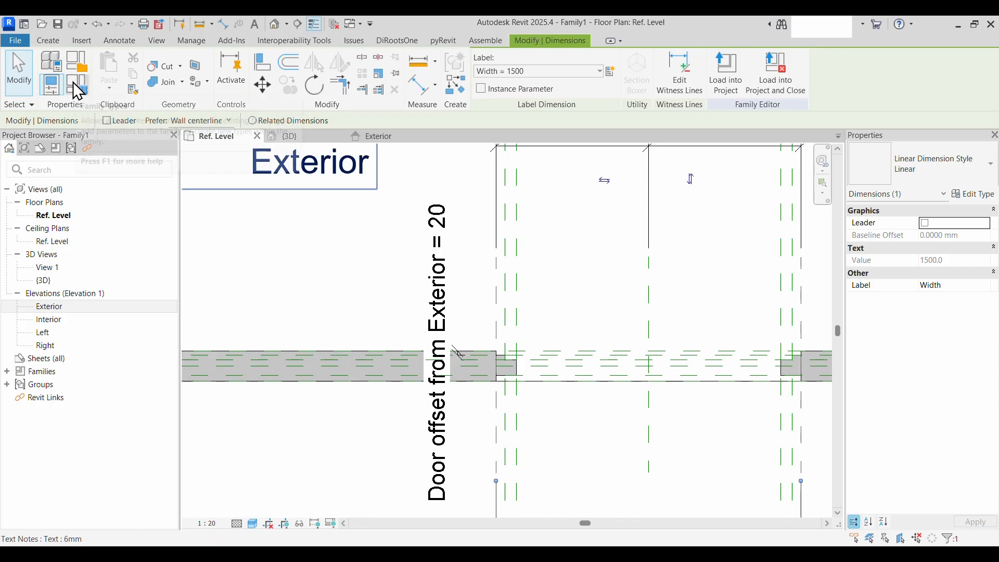
Set the Door Leaf Offset to 75 and the Door Leaf Thickness to 50 in the family types
{"action": "left_click", "coordinate": [52, 43]}
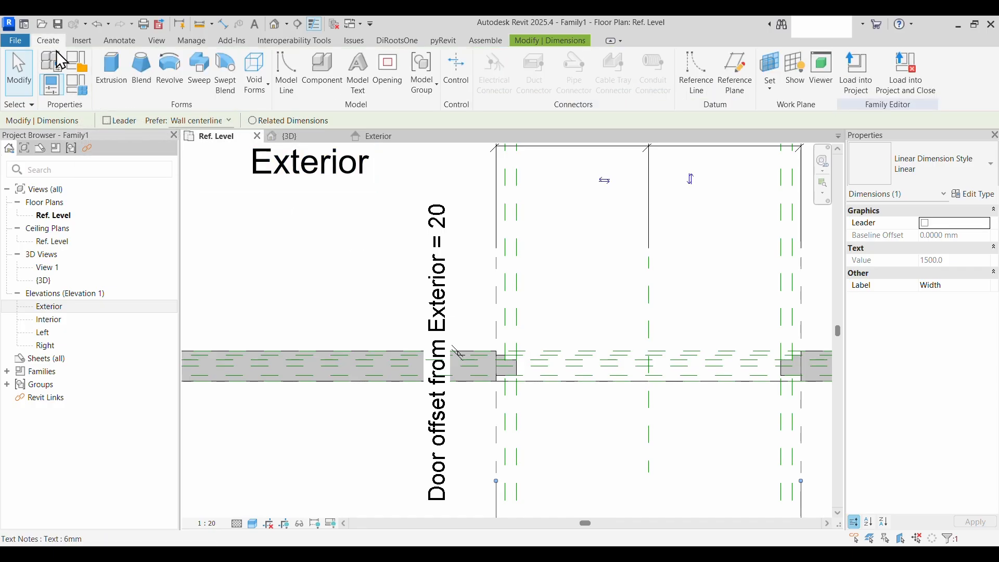
{"action": "left_click", "coordinate": [78, 88]}
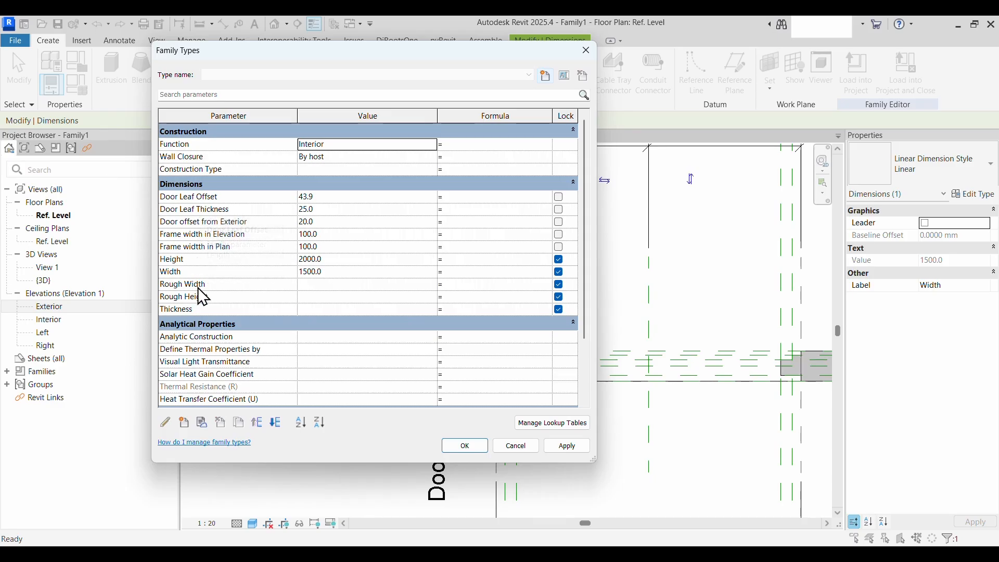
{"action": "left_click_drag", "start_coordinate": [303, 79], "coordinate": [434, 134]}
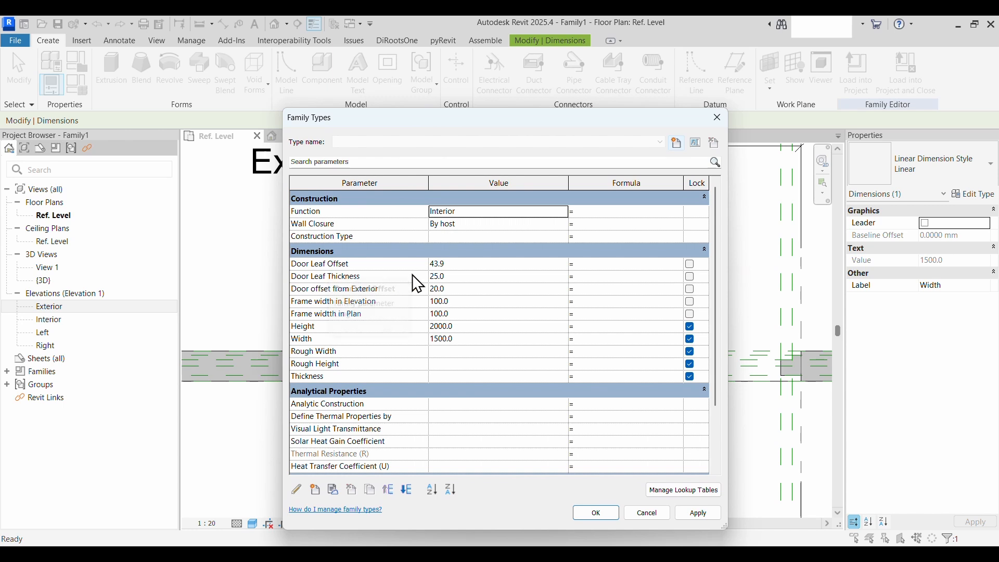
{"action": "left_click", "coordinate": [458, 265]}
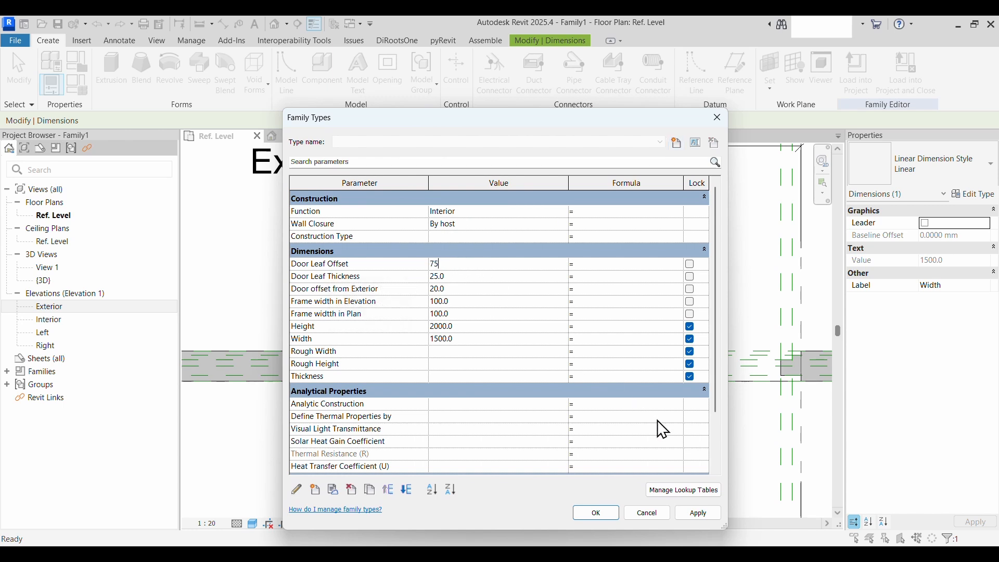
{"action": "type", "text": "75"}
{"action": "left_click", "coordinate": [694, 517]}
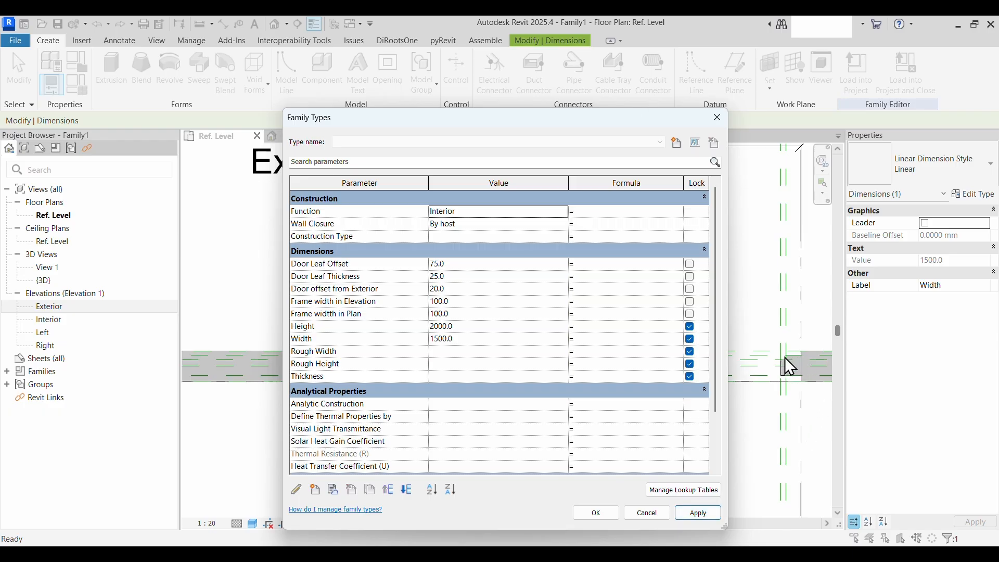
{"action": "left_click", "coordinate": [460, 278]}
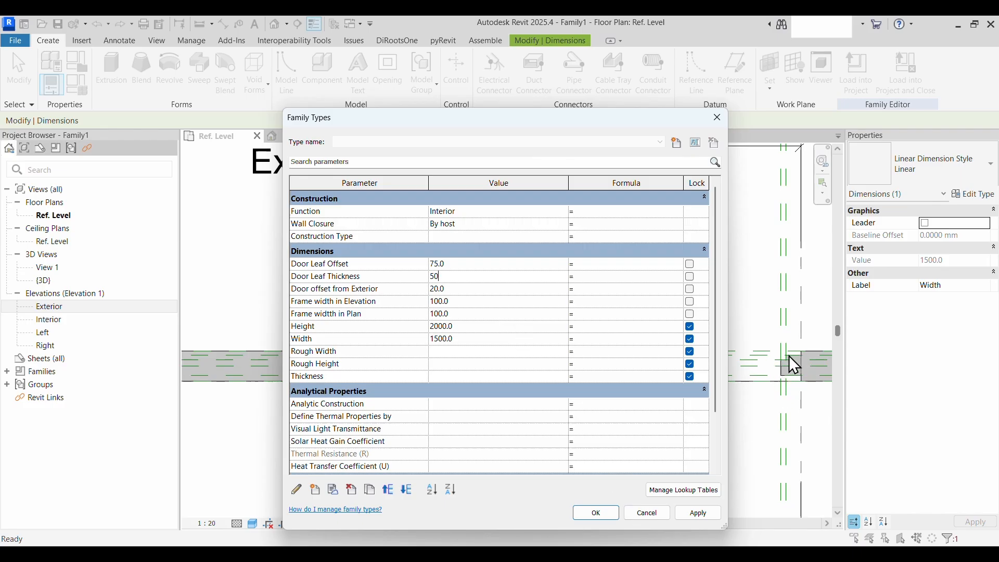
{"action": "left_click", "coordinate": [701, 517]}
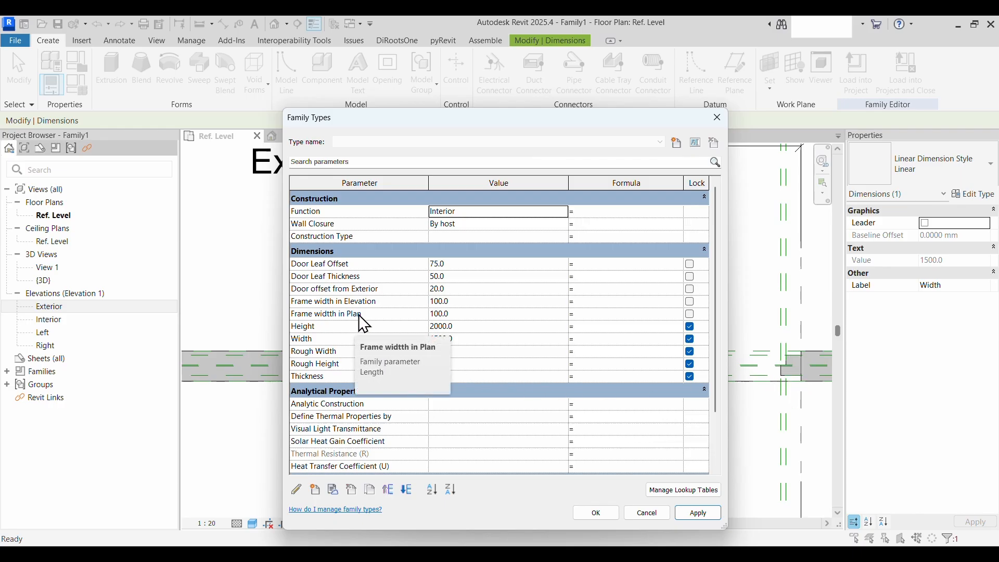
Set both Frame widtth in Plan and Frame width in Elevation to 125 and accept the family type changes
{"action": "left_click", "coordinate": [476, 316]}
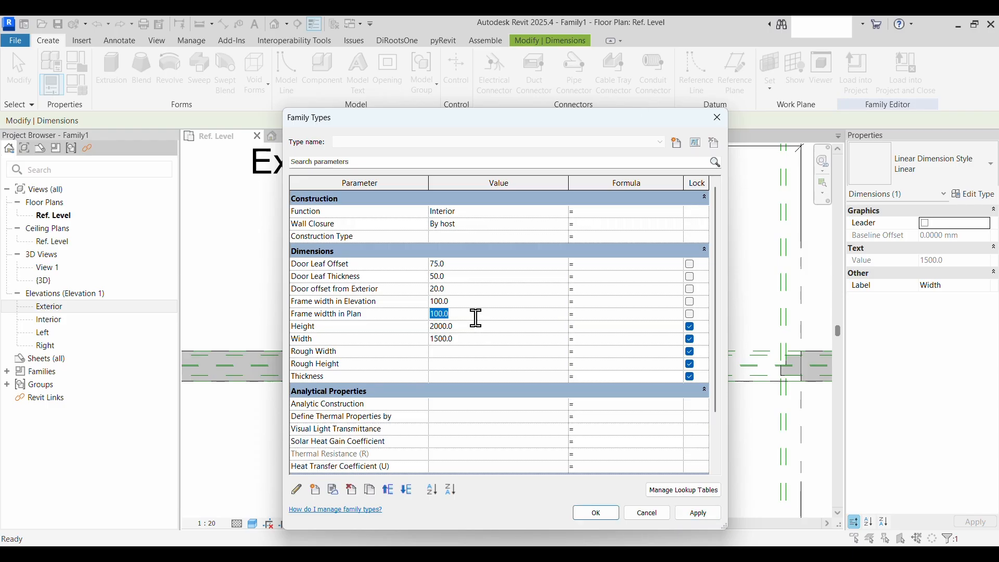
{"action": "left_click", "coordinate": [703, 516]}
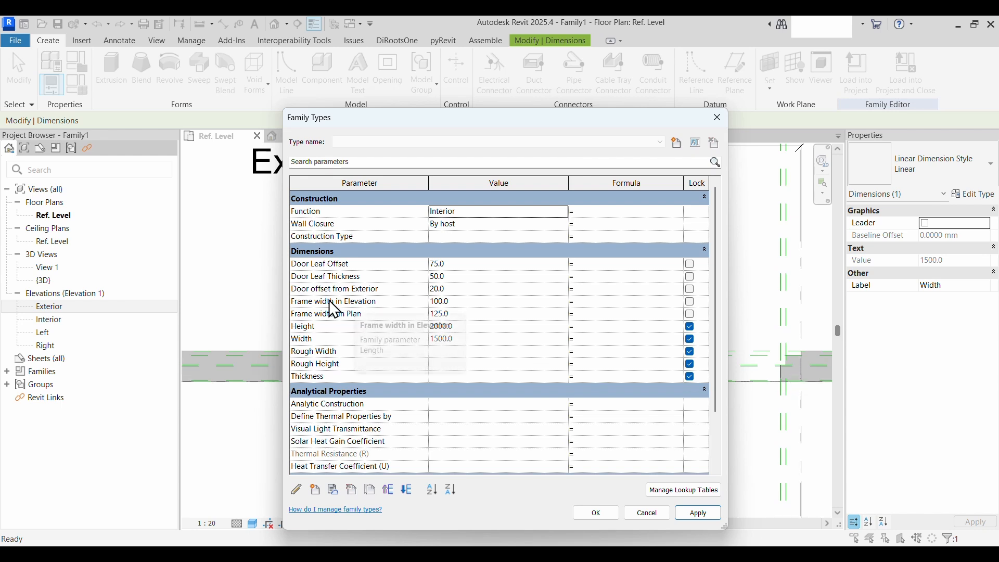
{"action": "left_click", "coordinate": [472, 303]}
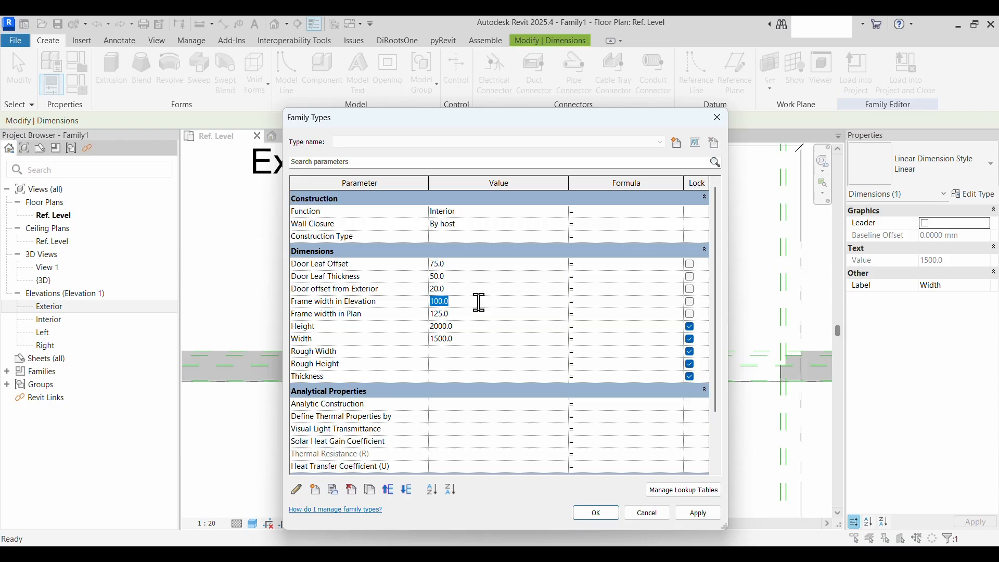
{"action": "type", "text": "1"}
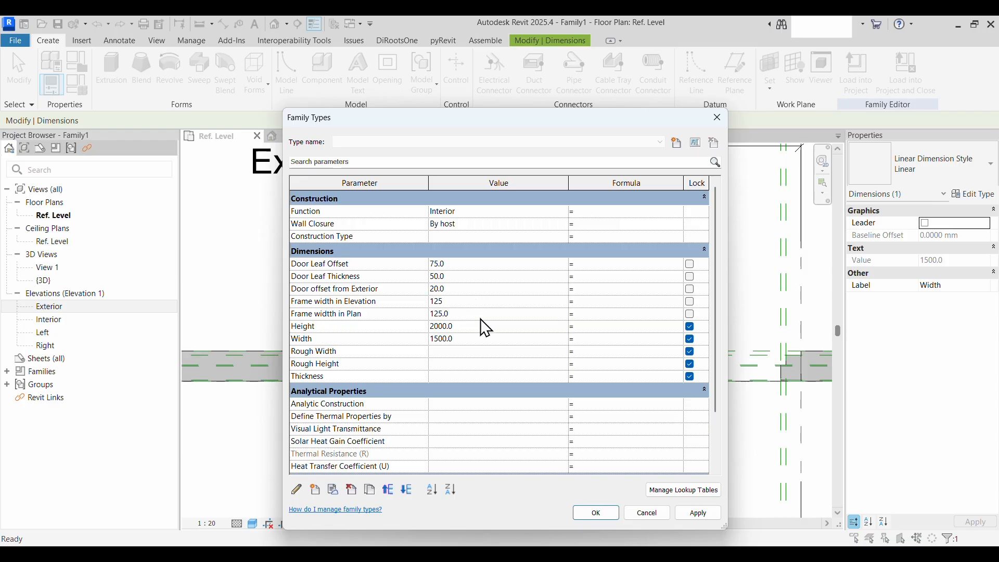
{"action": "type", "text": "25"}
{"action": "left_click", "coordinate": [699, 516]}
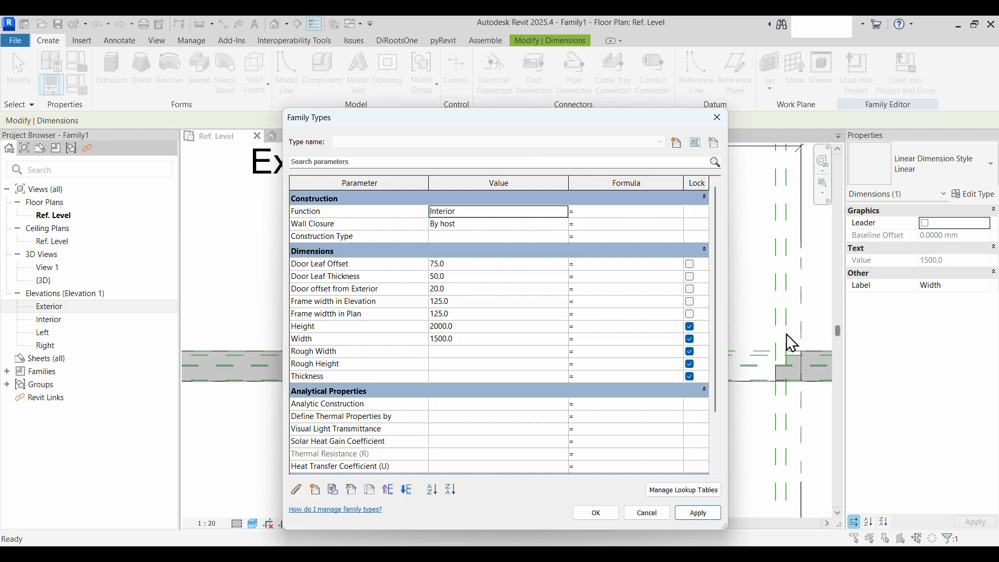
{"action": "left_click", "coordinate": [596, 515]}
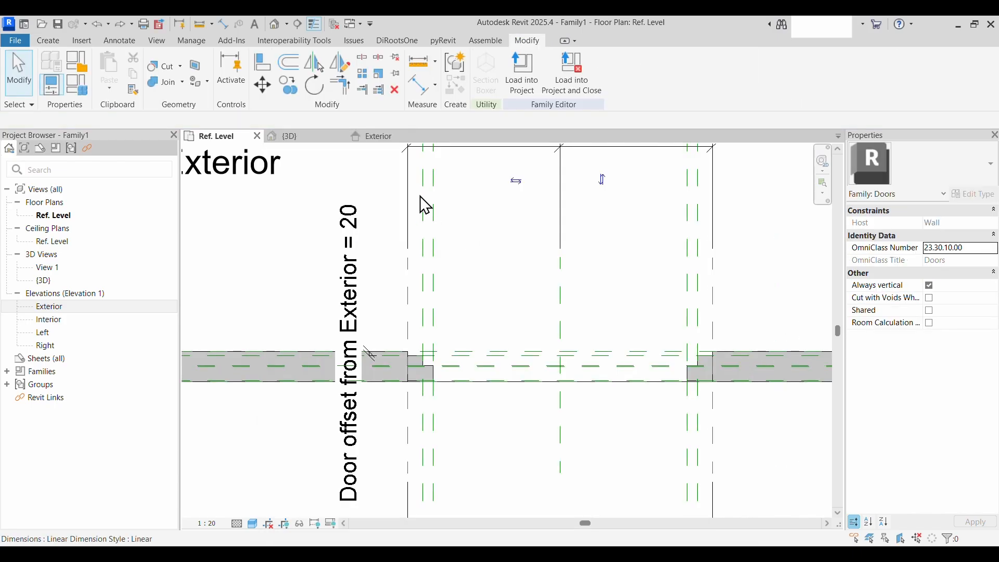
Draw a horizontal reference plane across the door in the Exterior elevation, about 260 mm above Ref. Level
{"action": "left_click", "coordinate": [375, 137]}
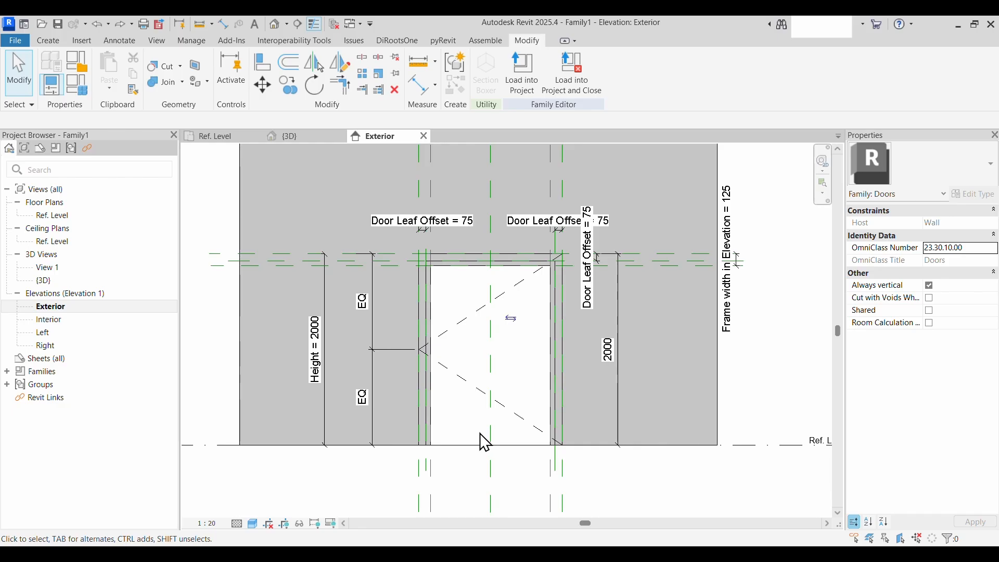
{"action": "scroll", "coordinate": [483, 443], "scroll_direction": "up", "scroll_amount": 2}
{"action": "middle_click_drag", "start_coordinate": [468, 420], "coordinate": [520, 407]}
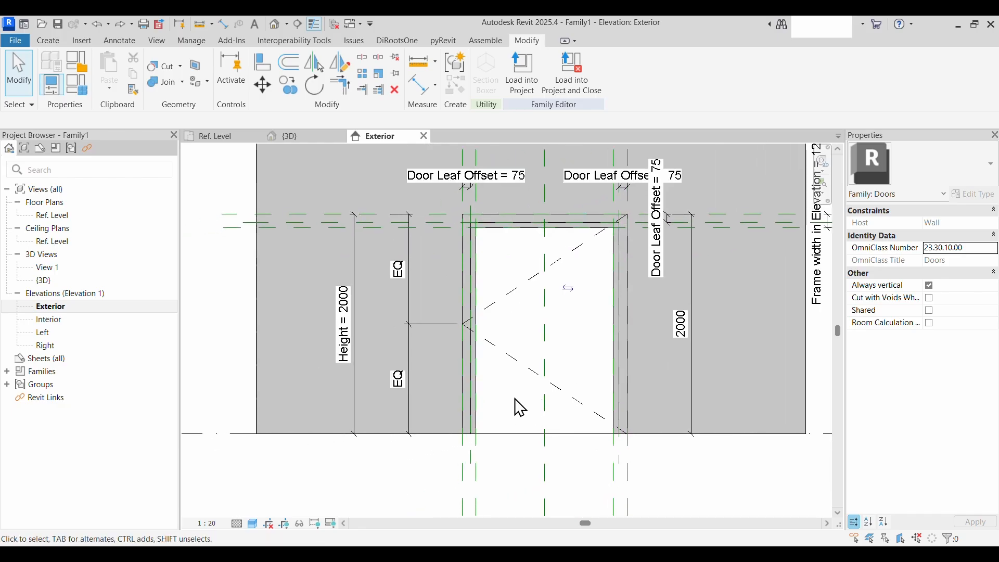
{"action": "key", "text": "r"}
{"action": "key", "text": "p"}
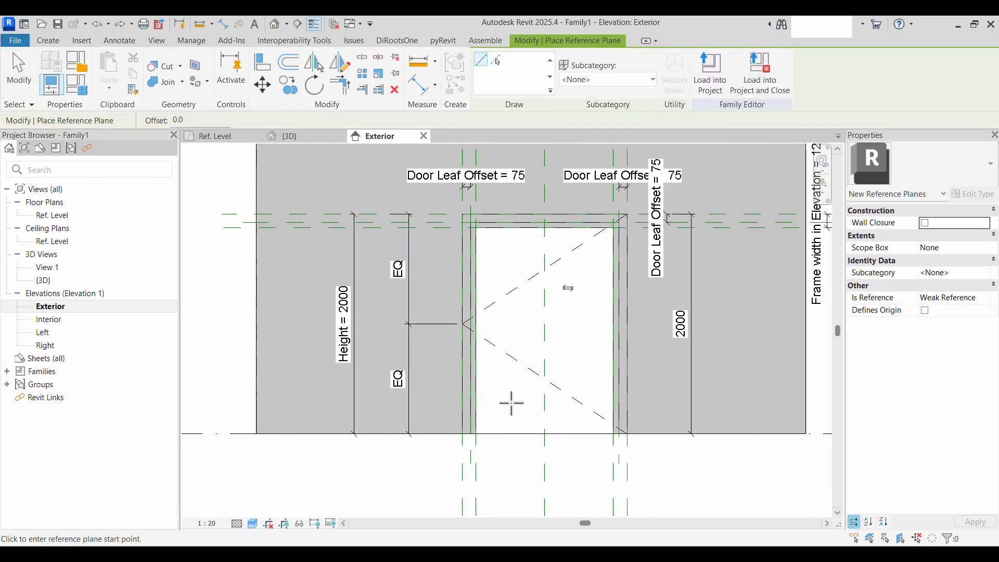
{"action": "left_click", "coordinate": [217, 405]}
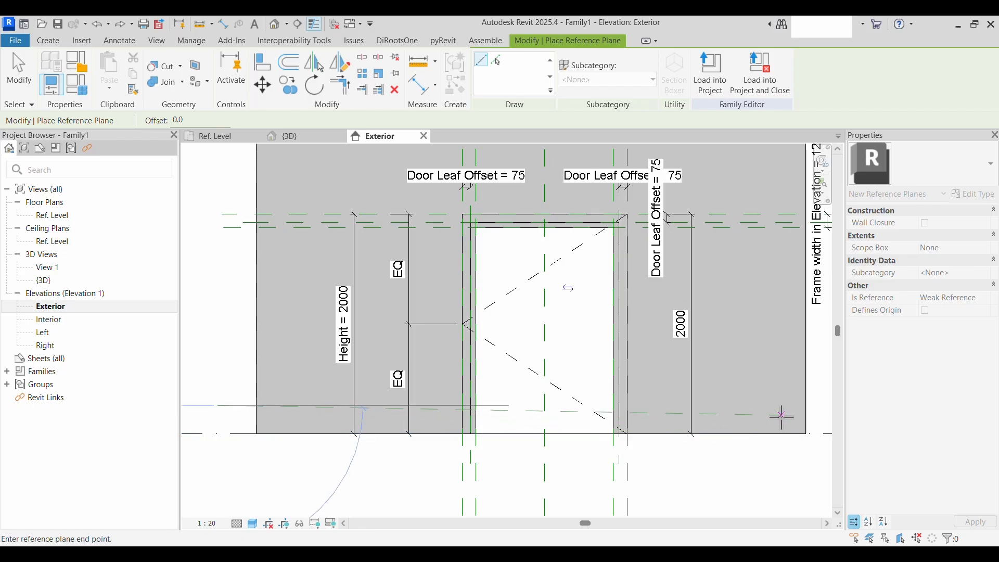
{"action": "middle_click_drag", "start_coordinate": [781, 416], "coordinate": [660, 406]}
{"action": "left_click", "coordinate": [713, 388]}
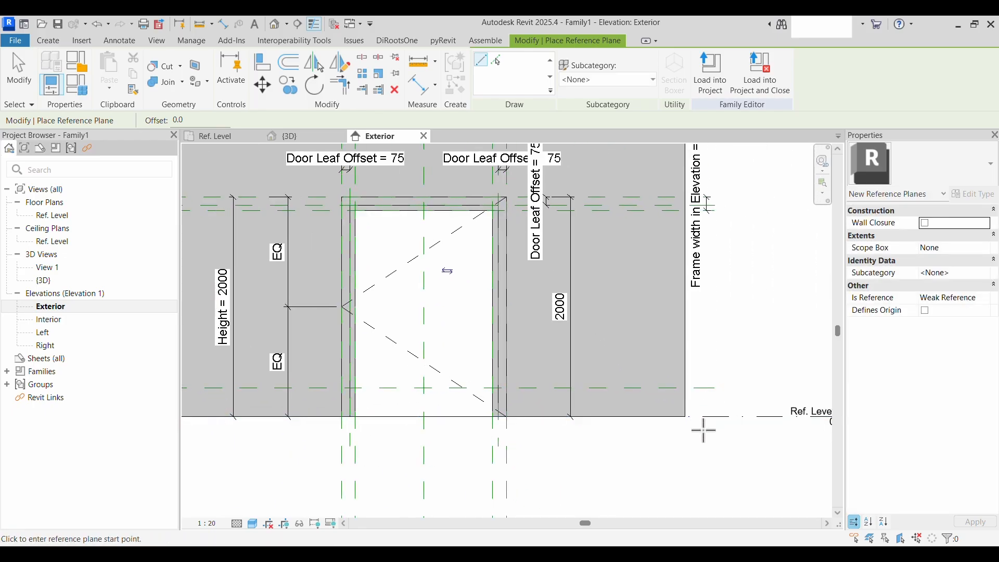
{"action": "key", "text": "Escape"}
{"action": "key", "text": "Escape"}
Dimension the distance from Ref. Level to the new horizontal reference plane at the door's base
{"action": "scroll", "coordinate": [705, 424], "scroll_direction": "up", "scroll_amount": 2}
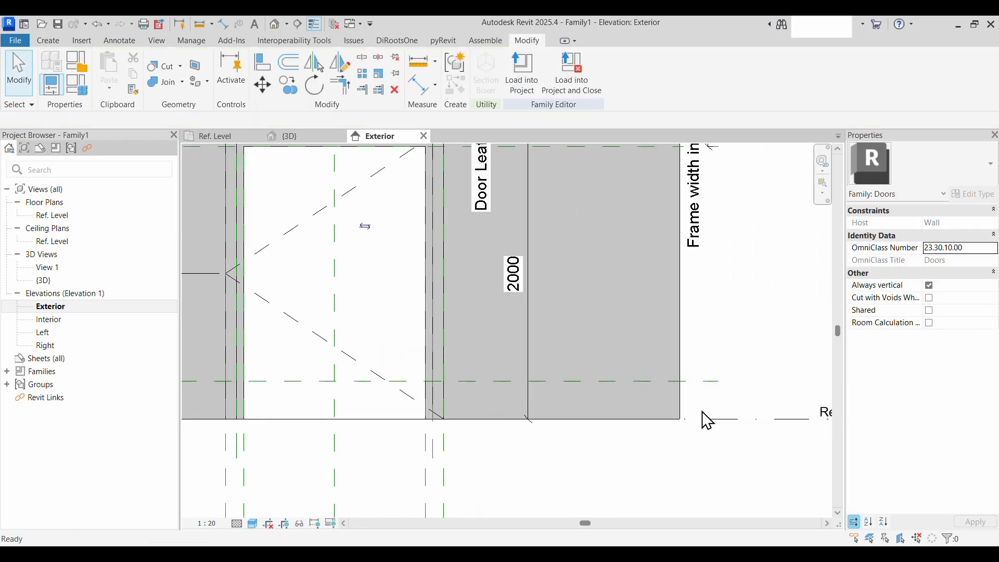
{"action": "key", "text": "d"}
{"action": "key", "text": "i"}
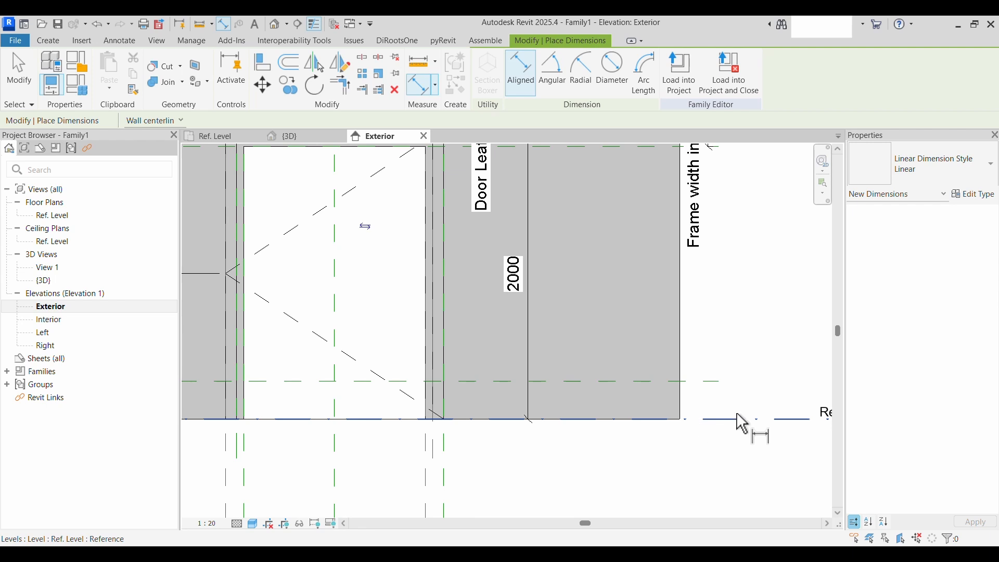
{"action": "left_click", "coordinate": [689, 419]}
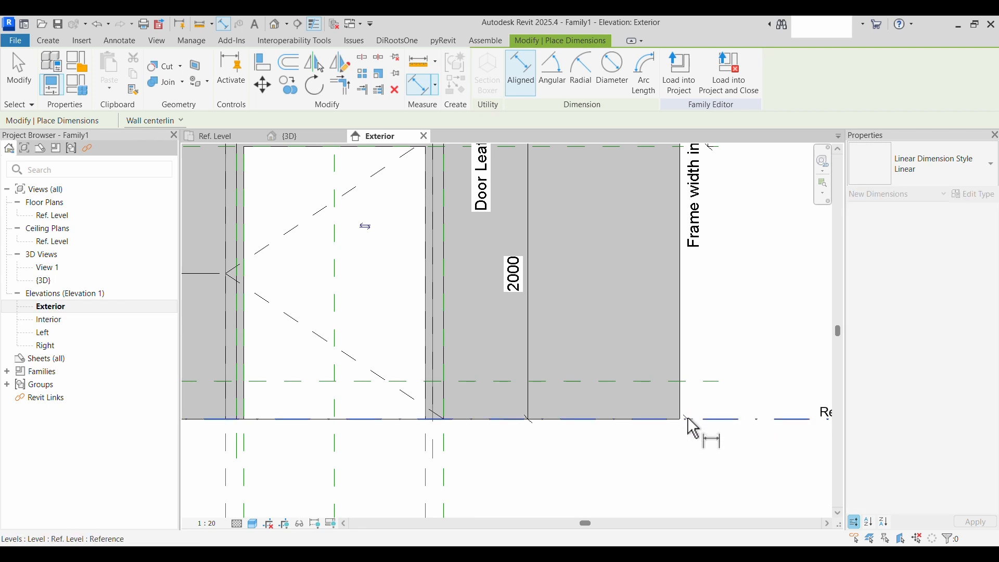
{"action": "left_click", "coordinate": [714, 384]}
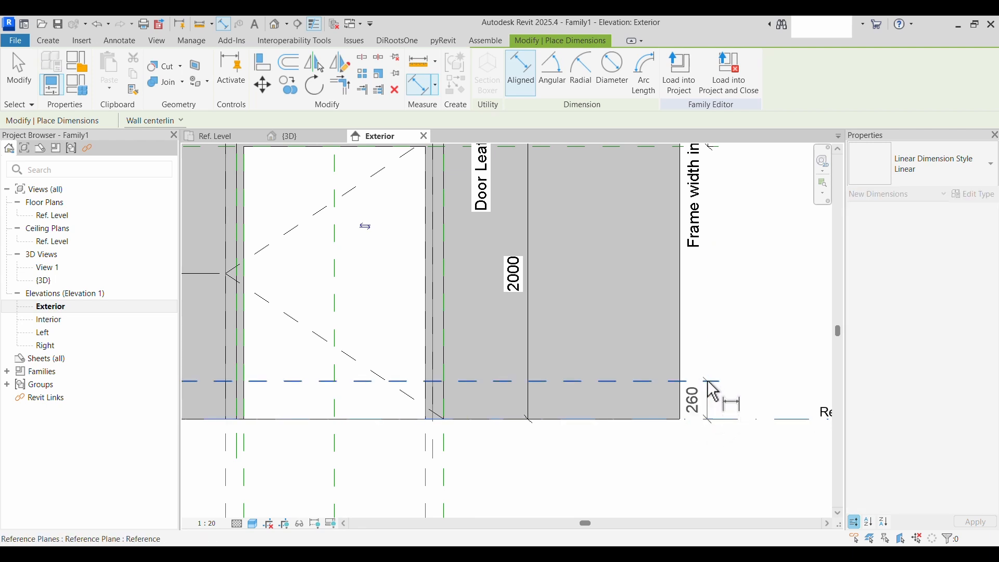
{"action": "left_click", "coordinate": [727, 322]}
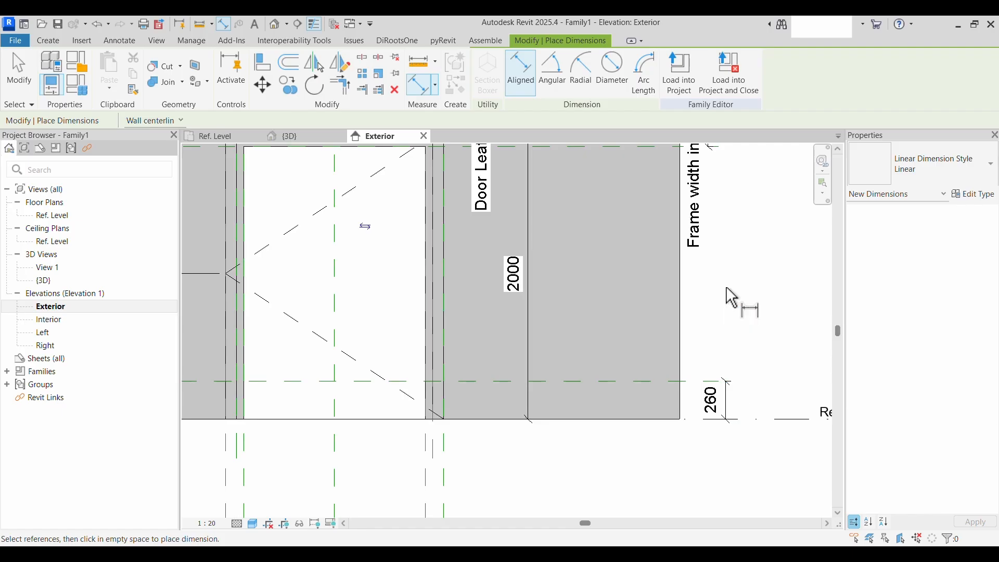
{"action": "key", "text": "Escape"}
Label the base dimension with a new type parameter, Door Leaf Clearance, grouped under Dimensions, and set it to 50
{"action": "left_click", "coordinate": [731, 396]}
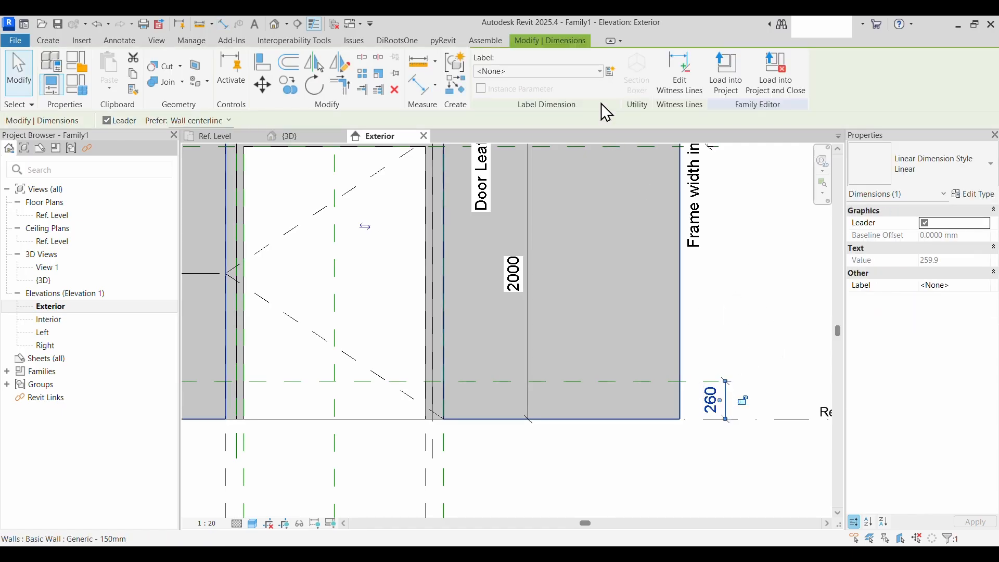
{"action": "left_click", "coordinate": [611, 71]}
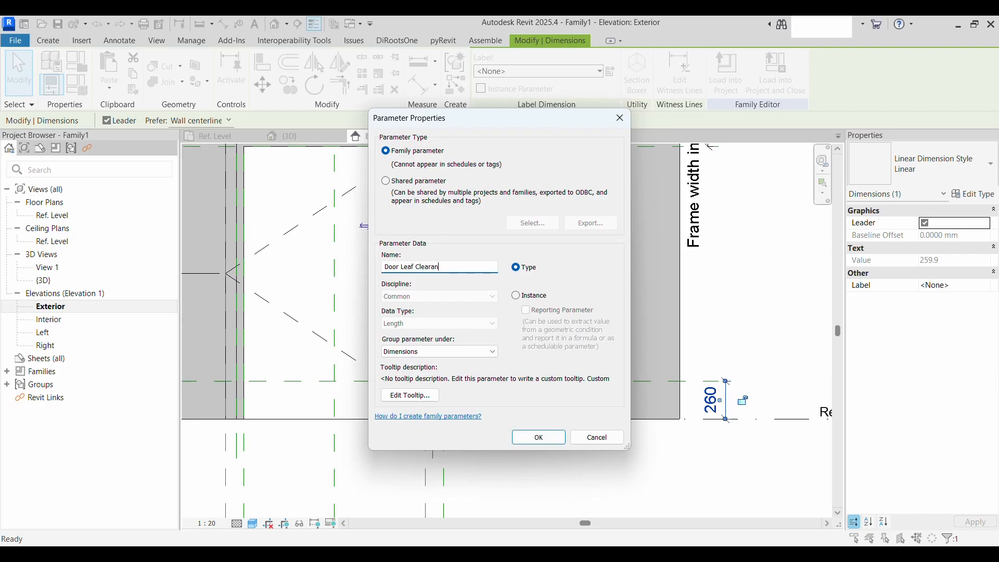
{"action": "left_click", "coordinate": [539, 437]}
{"action": "left_click", "coordinate": [727, 375]}
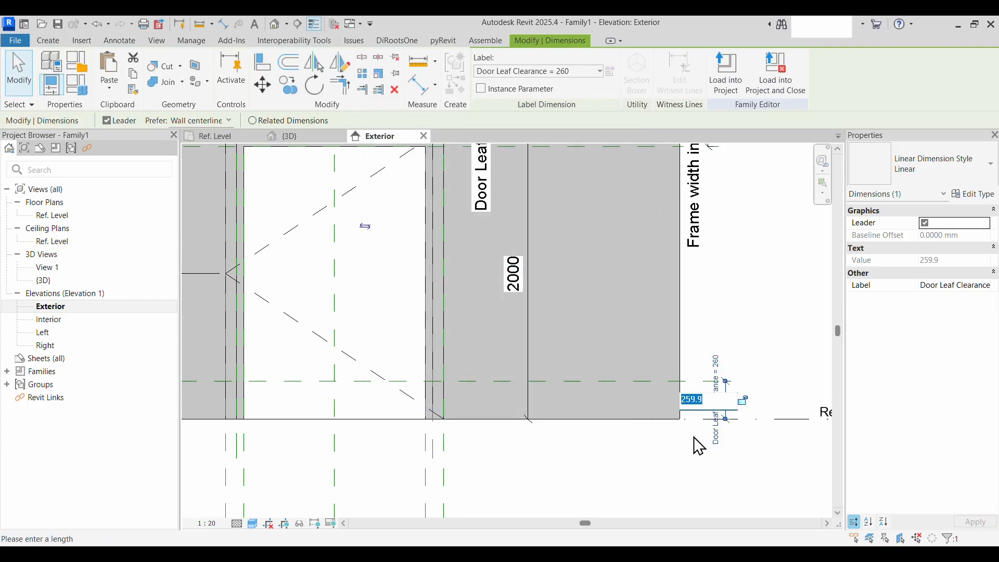
{"action": "key", "text": "Return"}
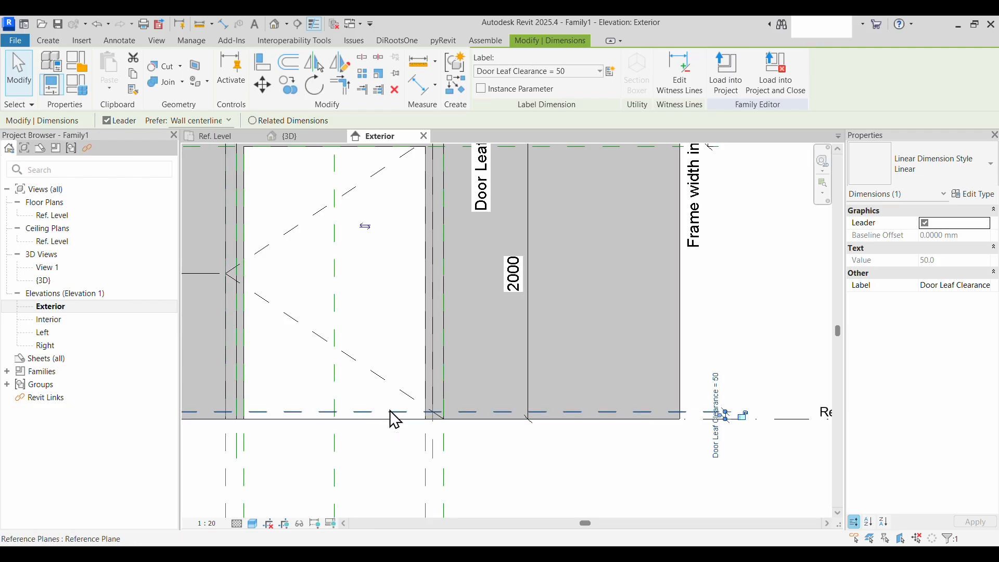
Start a solid extrusion for the door leaf with locked sketch lines picked from both side offset planes and the base clearance plane
{"action": "middle_click_drag", "start_coordinate": [372, 441], "coordinate": [423, 501]}
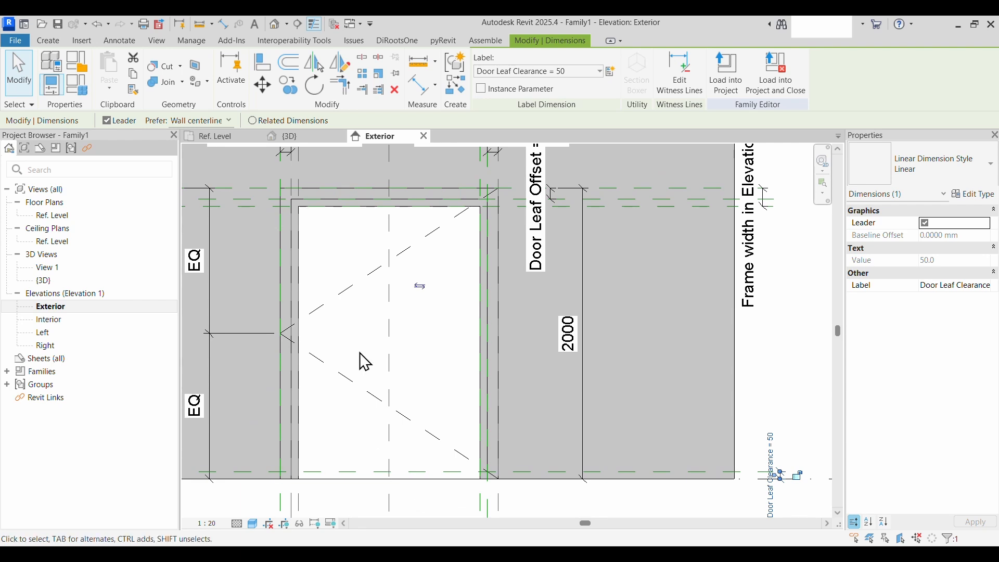
{"action": "scroll", "coordinate": [365, 353], "scroll_direction": "down", "scroll_amount": 2}
{"action": "middle_click_drag", "start_coordinate": [364, 350], "coordinate": [422, 355]}
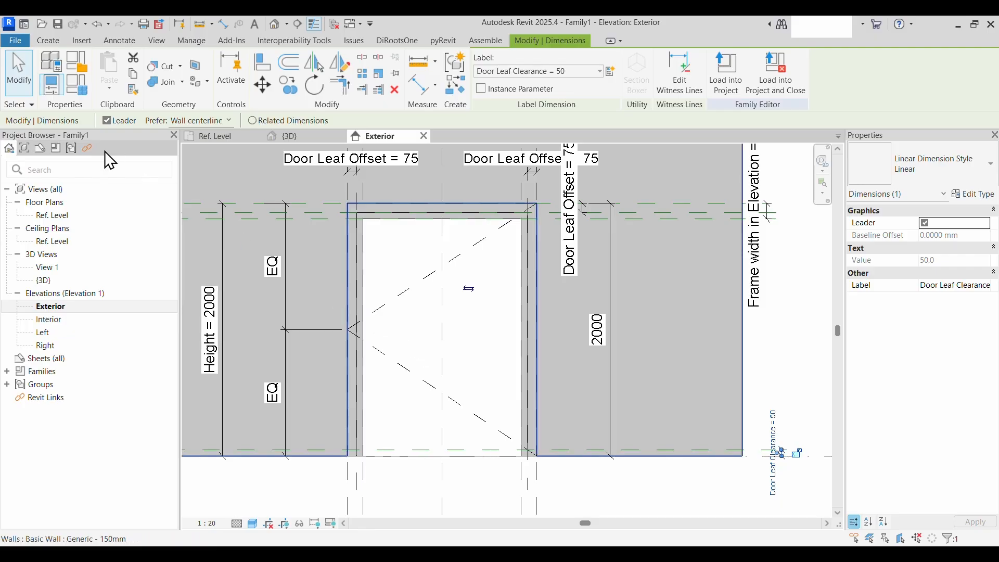
{"action": "left_click", "coordinate": [52, 41]}
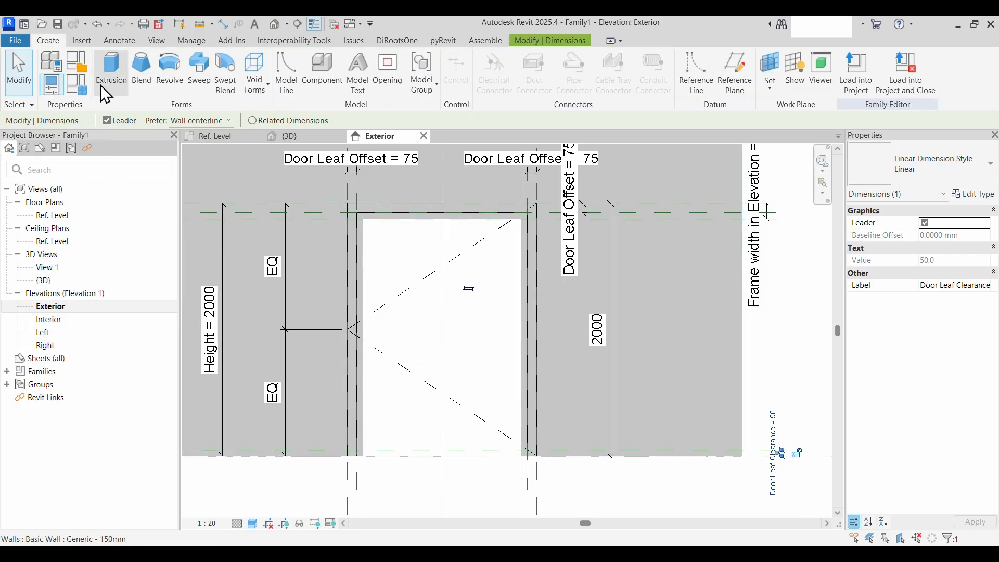
{"action": "left_click", "coordinate": [117, 80]}
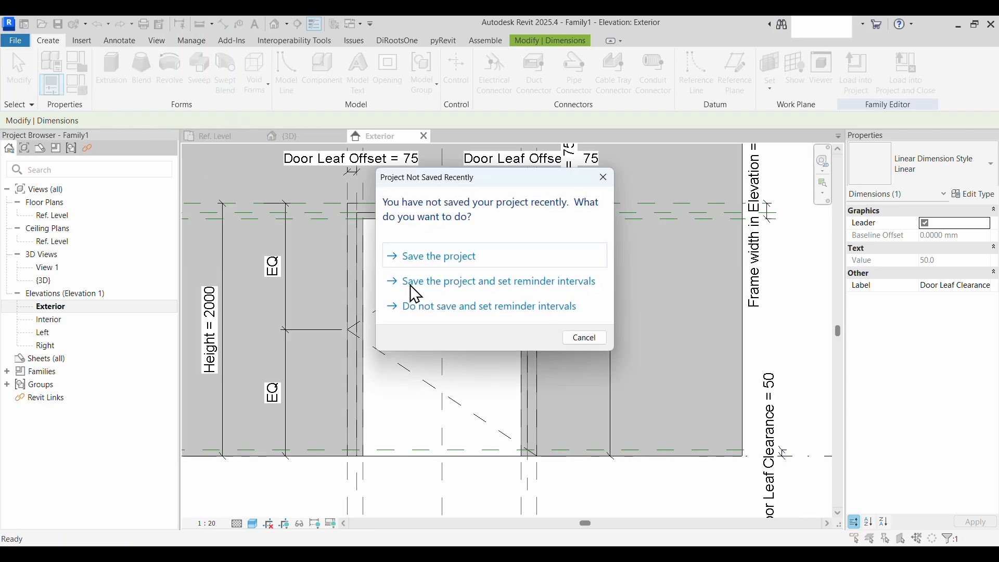
{"action": "left_click", "coordinate": [581, 343]}
{"action": "left_click", "coordinate": [580, 342]}
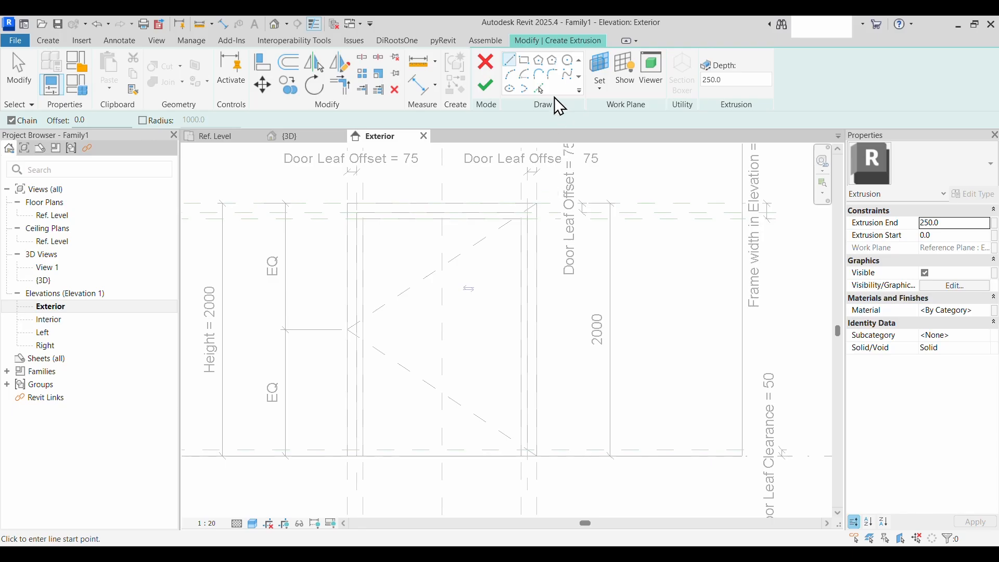
{"action": "left_click", "coordinate": [538, 89]}
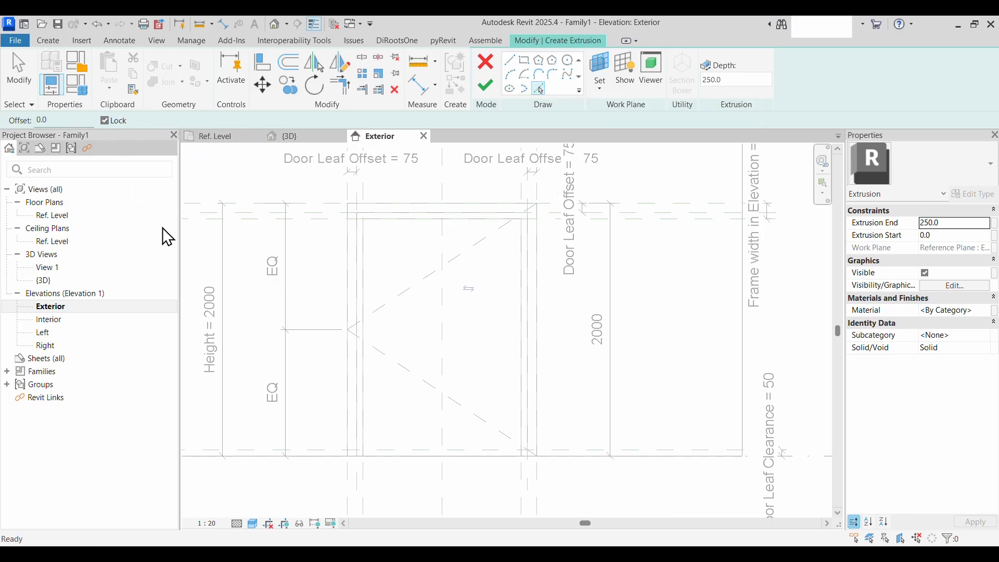
{"action": "middle_click_drag", "start_coordinate": [227, 461], "coordinate": [176, 311]}
{"action": "scroll", "coordinate": [365, 357], "scroll_direction": "up", "scroll_amount": 2}
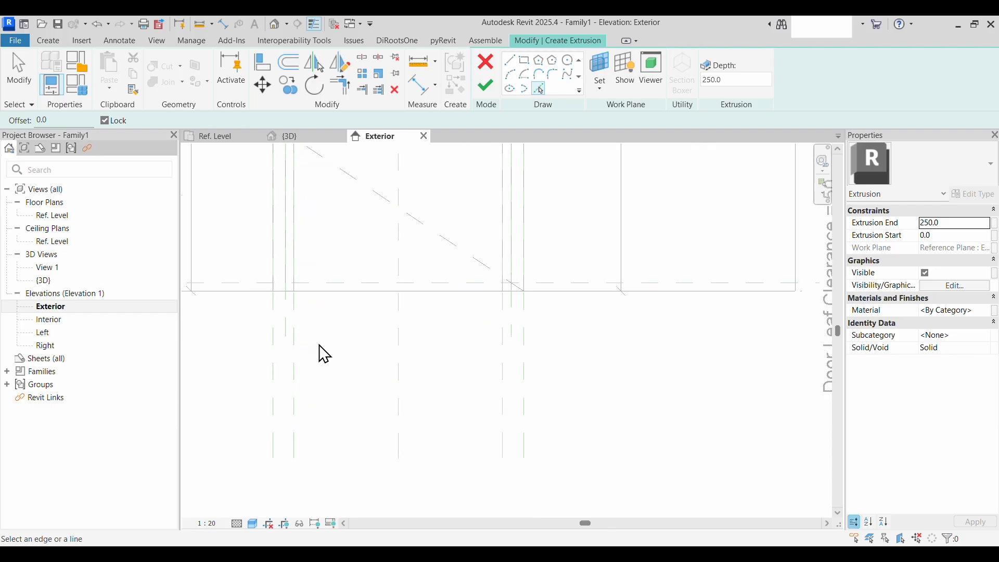
{"action": "left_click", "coordinate": [287, 333]}
{"action": "left_click", "coordinate": [516, 335]}
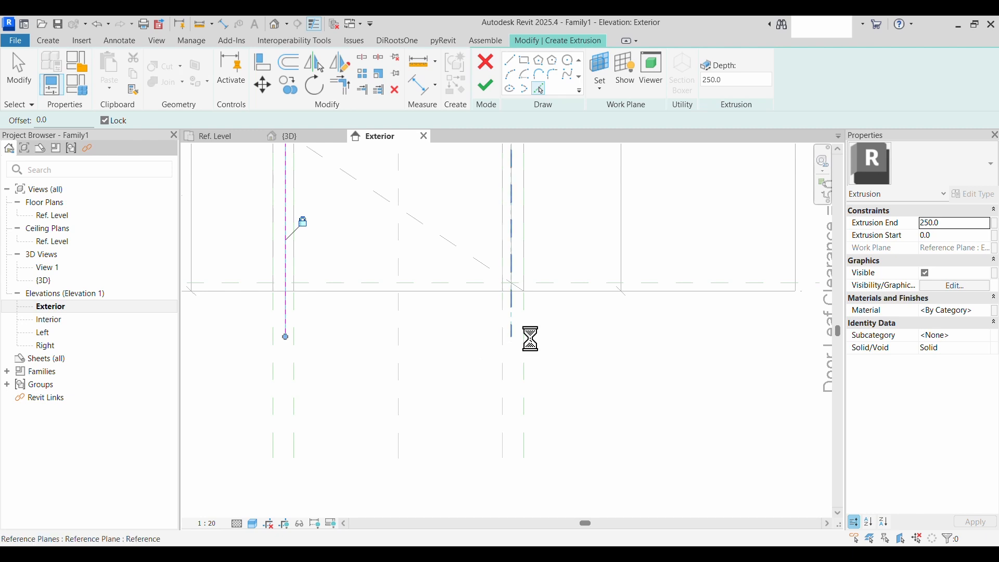
{"action": "left_click", "coordinate": [593, 285]}
Pick the upper Door Leaf Offset reference plane as the locked top line of the door leaf sketch
{"action": "scroll", "coordinate": [384, 285], "scroll_direction": "down", "scroll_amount": 2}
{"action": "middle_click_drag", "start_coordinate": [414, 247], "coordinate": [429, 426]}
{"action": "scroll", "coordinate": [341, 286], "scroll_direction": "up", "scroll_amount": 2}
{"action": "left_click", "coordinate": [344, 296]}
{"action": "scroll", "coordinate": [290, 292], "scroll_direction": "up", "scroll_amount": 2}
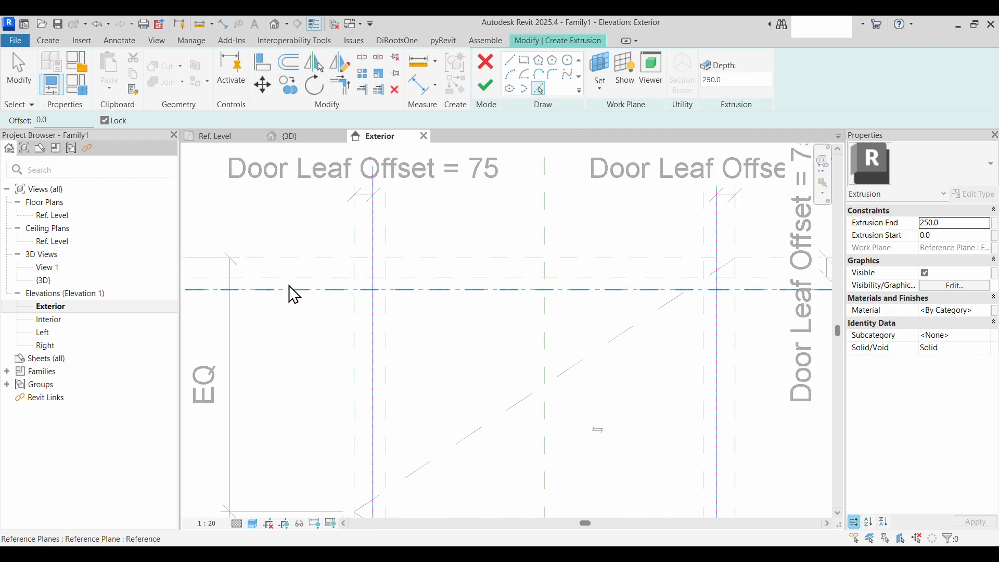
{"action": "scroll", "coordinate": [320, 352], "scroll_direction": "down", "scroll_amount": 1}
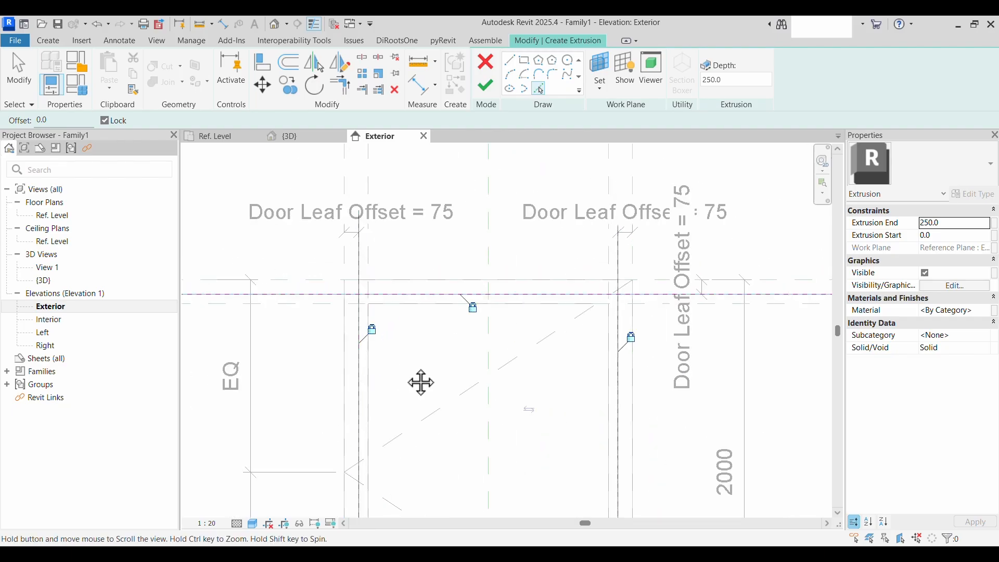
Trim both top corners of the door leaf sketch where the side lines meet the top line
{"action": "middle_click_drag", "start_coordinate": [420, 384], "coordinate": [391, 252]}
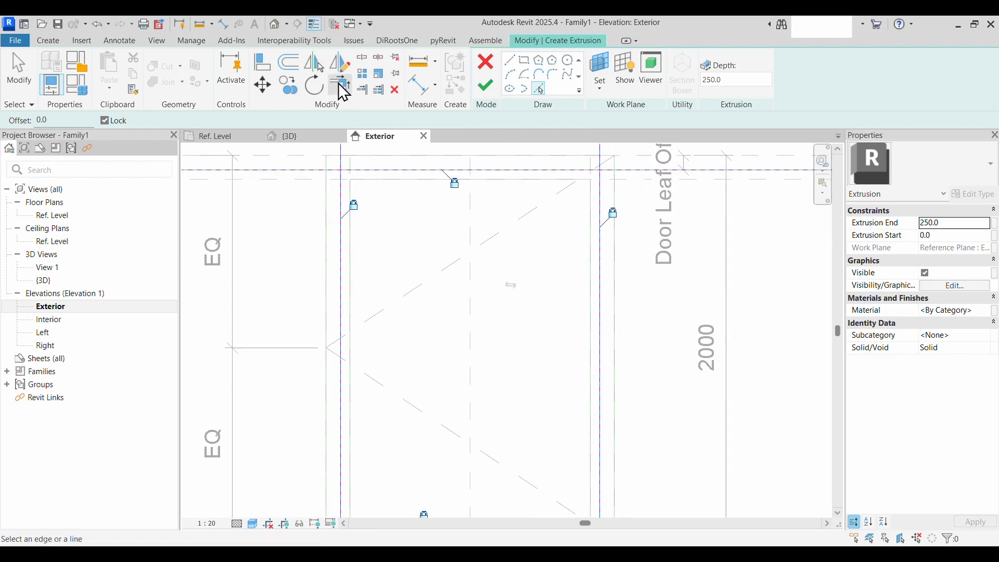
{"action": "left_click", "coordinate": [340, 86]}
{"action": "left_click", "coordinate": [341, 188]}
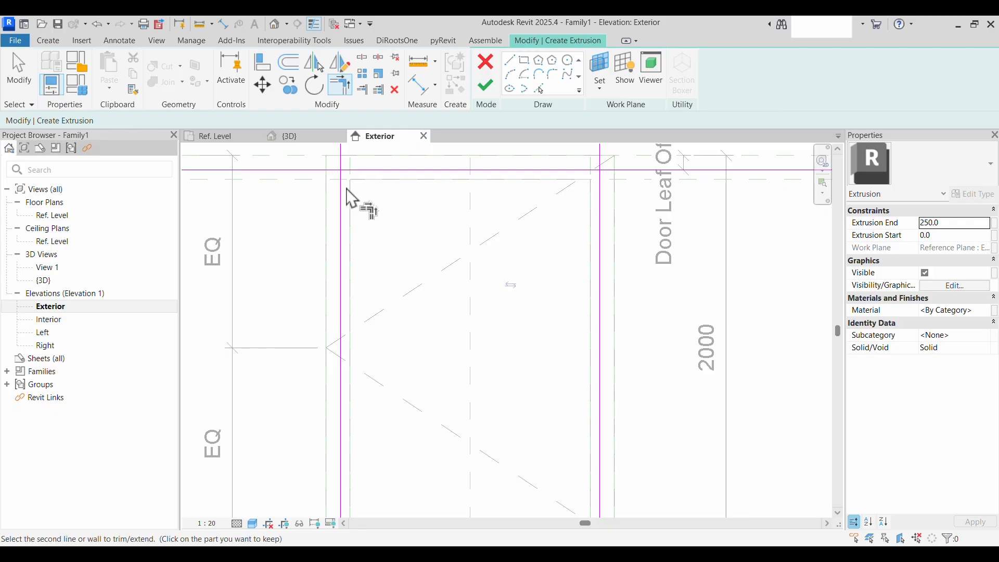
{"action": "left_click", "coordinate": [353, 170]}
{"action": "left_click", "coordinate": [599, 190]}
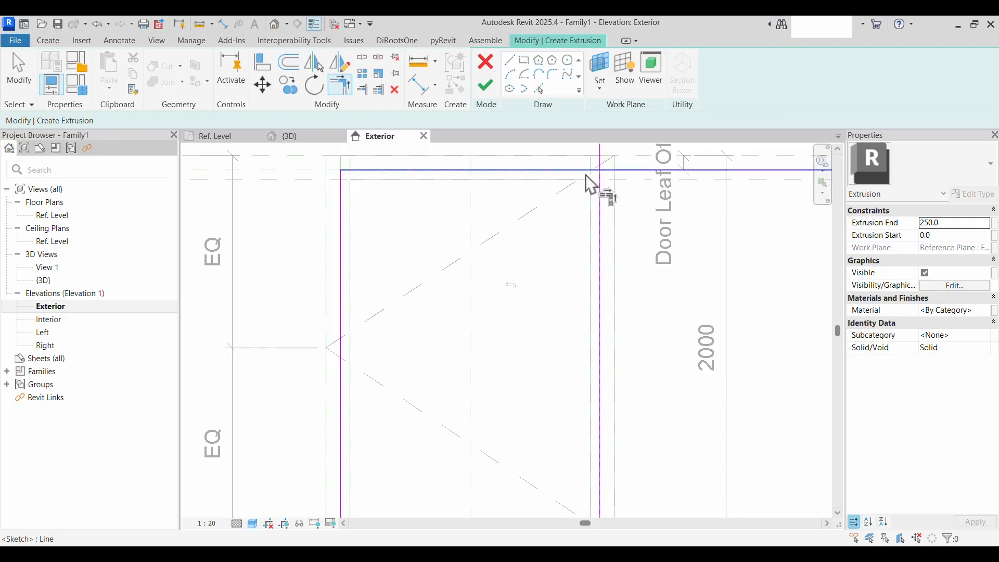
{"action": "left_click", "coordinate": [587, 173]}
Trim both bottom corners to close the door leaf rectangle and finish the extrusion
{"action": "scroll", "coordinate": [479, 356], "scroll_direction": "down", "scroll_amount": 2}
{"action": "middle_click_drag", "start_coordinate": [459, 409], "coordinate": [448, 326]}
{"action": "left_click", "coordinate": [390, 397]}
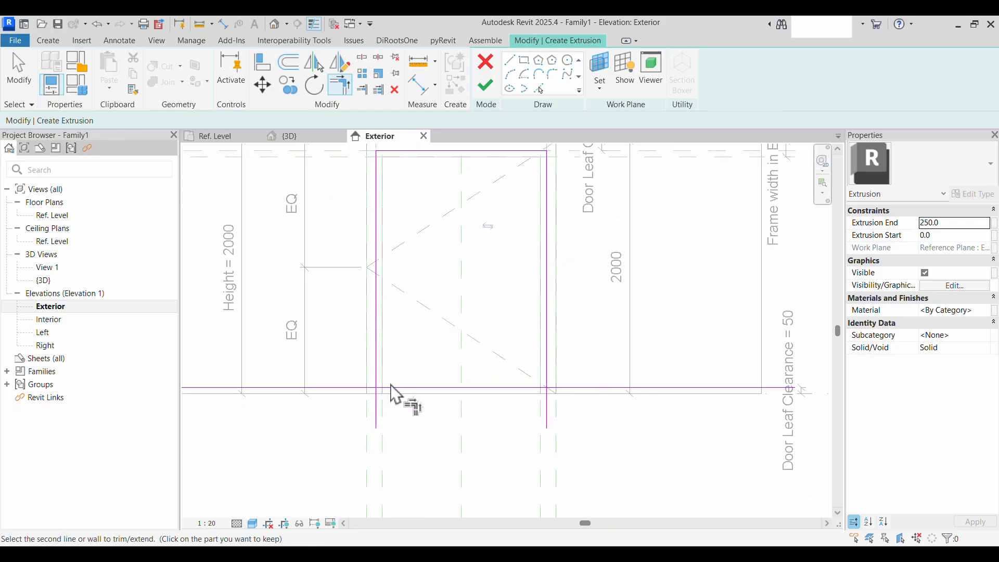
{"action": "left_click", "coordinate": [383, 379]}
{"action": "left_click", "coordinate": [520, 390]}
{"action": "left_click", "coordinate": [547, 375]}
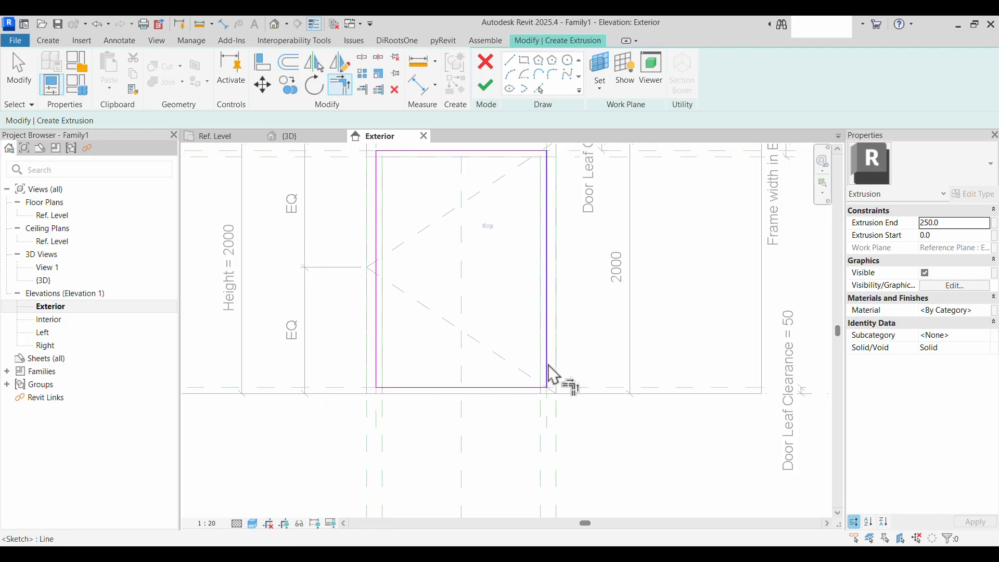
{"action": "middle_click_drag", "start_coordinate": [580, 279], "coordinate": [588, 344]}
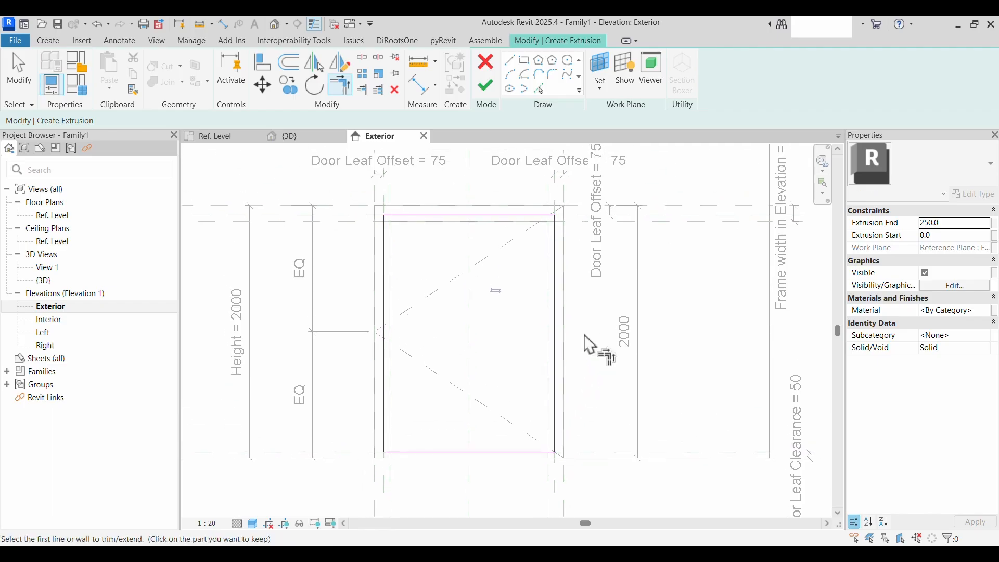
{"action": "left_click", "coordinate": [486, 85]}
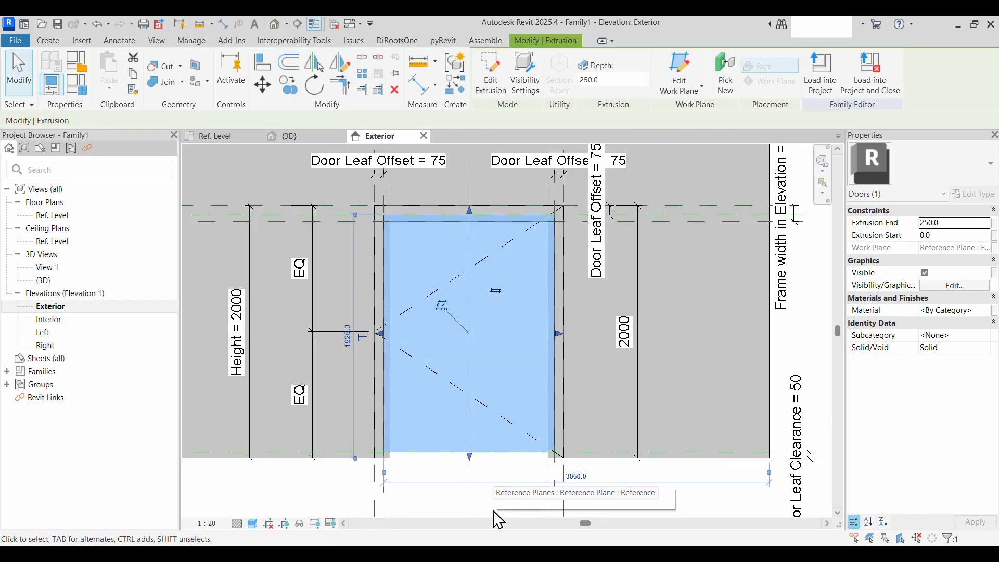
{"action": "key", "text": "Escape"}
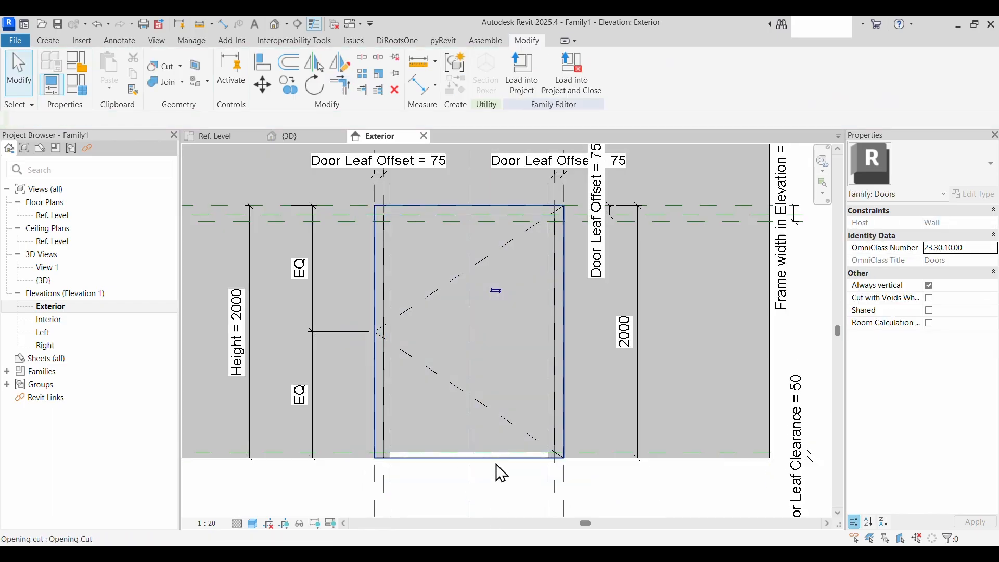
In the Ref. Level plan, align the door leaf's exterior face with the Door offset from Exterior plane at 20 and lock it
{"action": "left_click", "coordinate": [492, 357]}
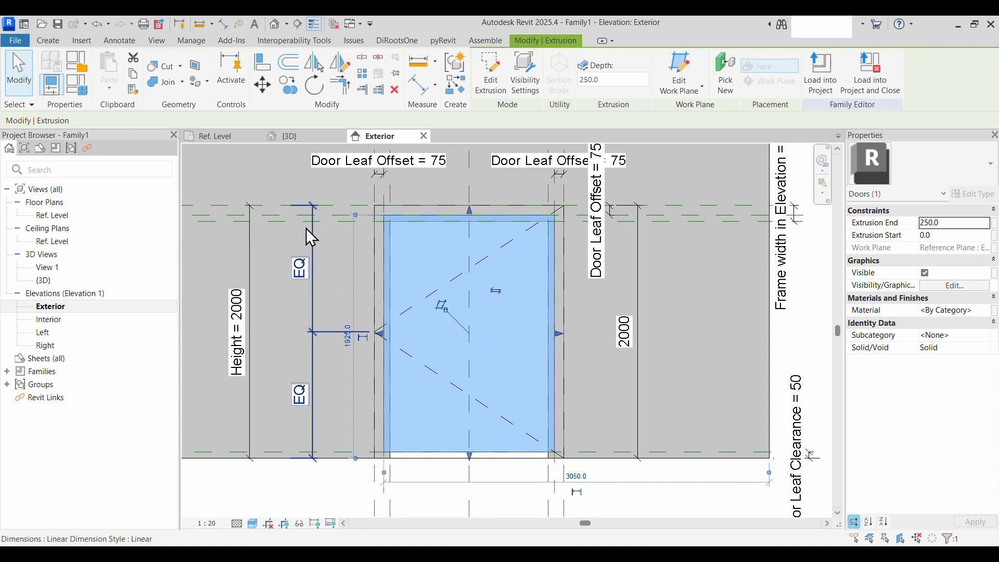
{"action": "left_click", "coordinate": [224, 139]}
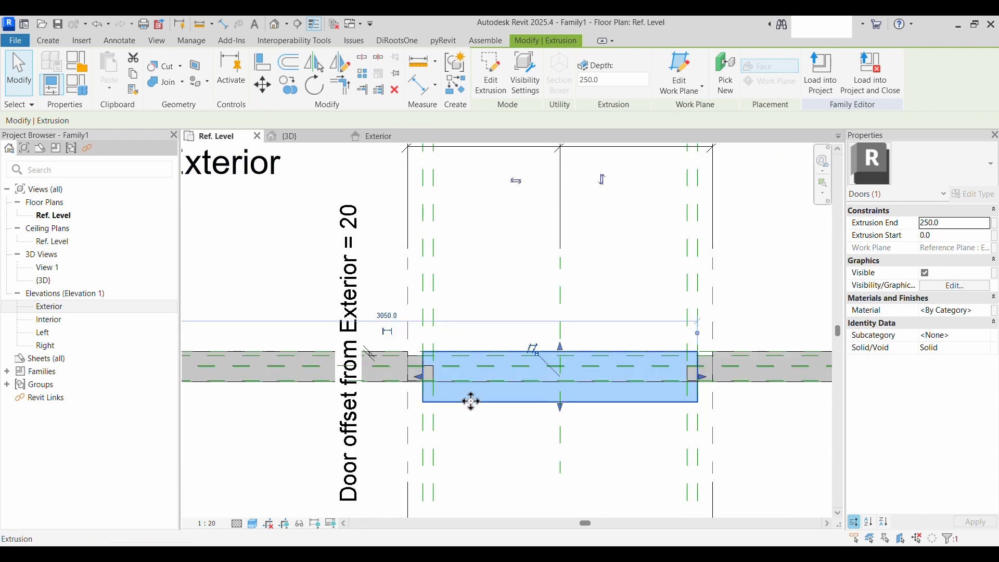
{"action": "left_click_drag", "start_coordinate": [561, 407], "coordinate": [562, 442]}
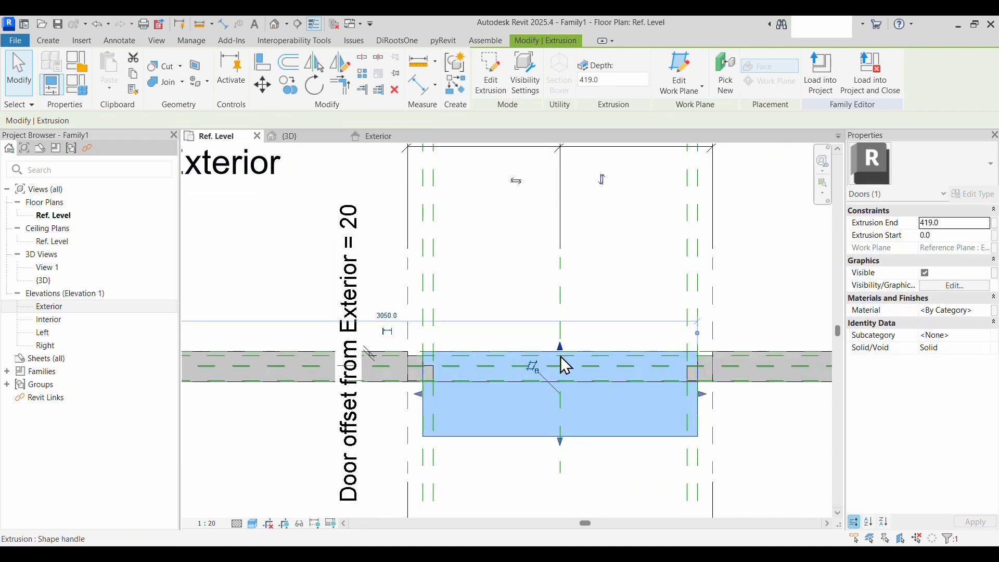
{"action": "left_click_drag", "start_coordinate": [564, 360], "coordinate": [561, 419]}
{"action": "scroll", "coordinate": [575, 408], "scroll_direction": "up", "scroll_amount": 3}
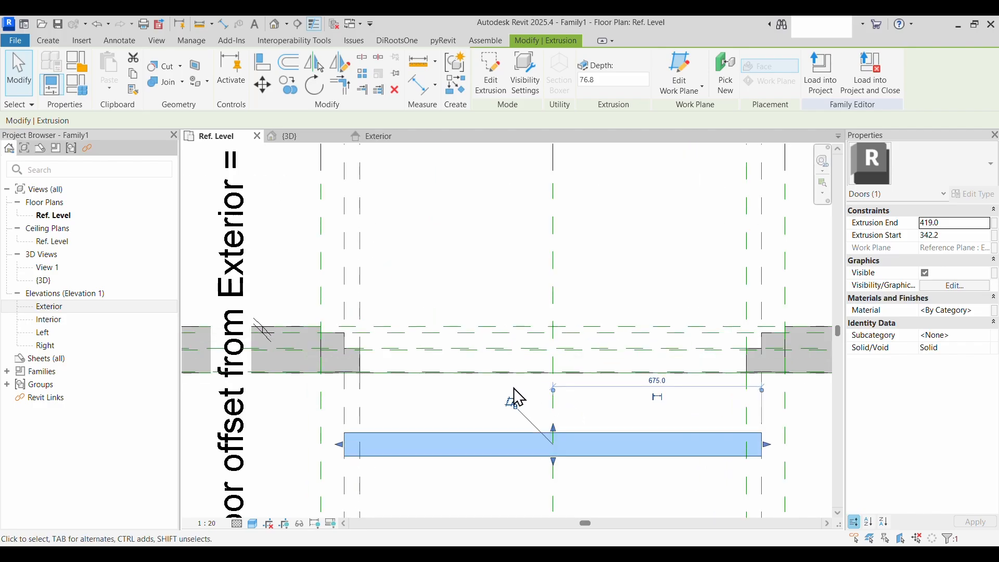
{"action": "left_click_drag", "start_coordinate": [553, 431], "coordinate": [555, 345]}
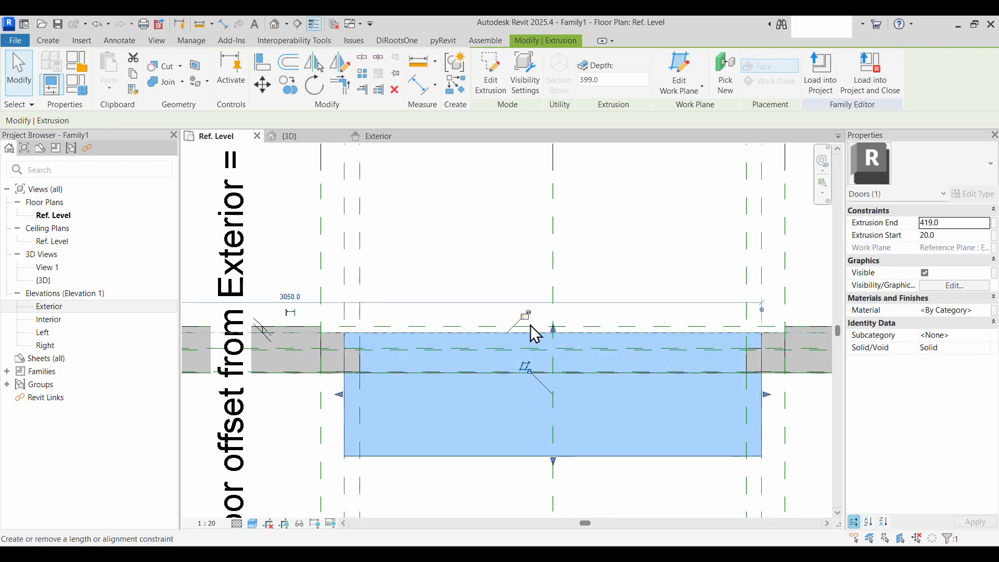
{"action": "left_click", "coordinate": [526, 315]}
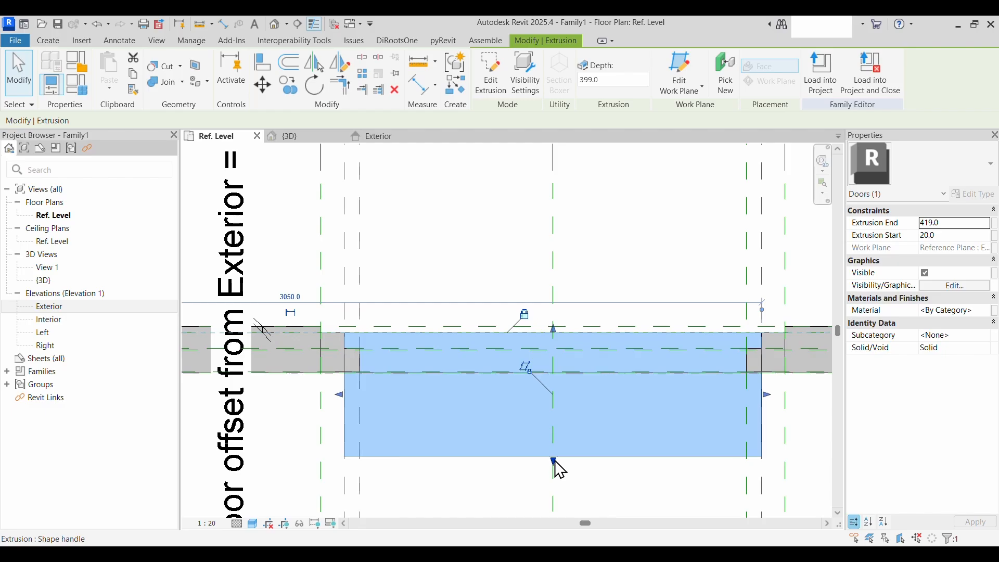
Align the door leaf's interior face with the reference plane that gives an extrusion end of 70 and lock it
{"action": "left_click_drag", "start_coordinate": [554, 461], "coordinate": [551, 341]}
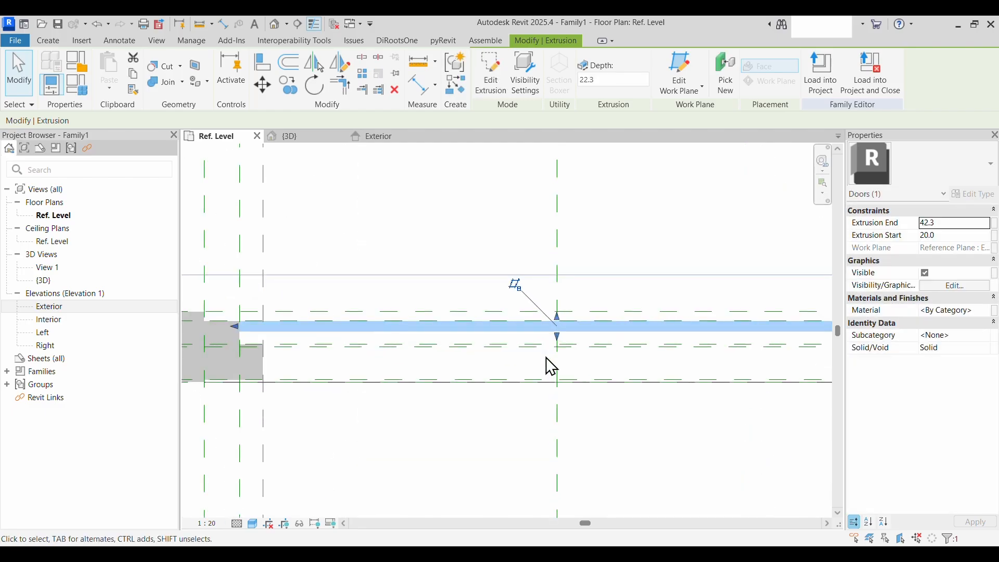
{"action": "middle_click_drag", "start_coordinate": [542, 368], "coordinate": [590, 378]}
{"action": "middle_click_drag", "start_coordinate": [592, 377], "coordinate": [798, 408]}
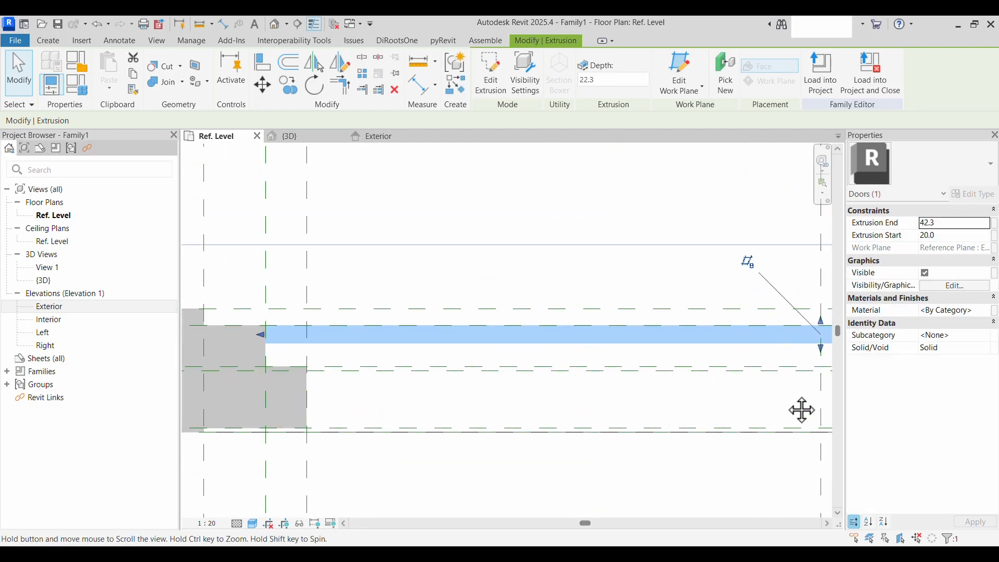
{"action": "scroll", "coordinate": [299, 379], "scroll_direction": "up", "scroll_amount": 2}
{"action": "scroll", "coordinate": [437, 369], "scroll_direction": "down", "scroll_amount": 2}
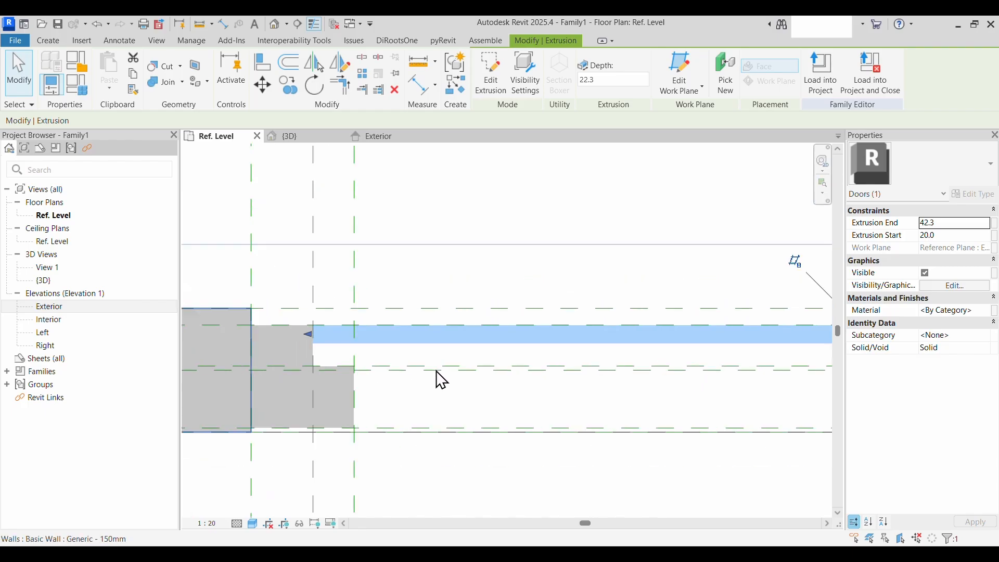
{"action": "middle_click_drag", "start_coordinate": [617, 434], "coordinate": [328, 395]}
{"action": "left_click_drag", "start_coordinate": [584, 311], "coordinate": [585, 328]}
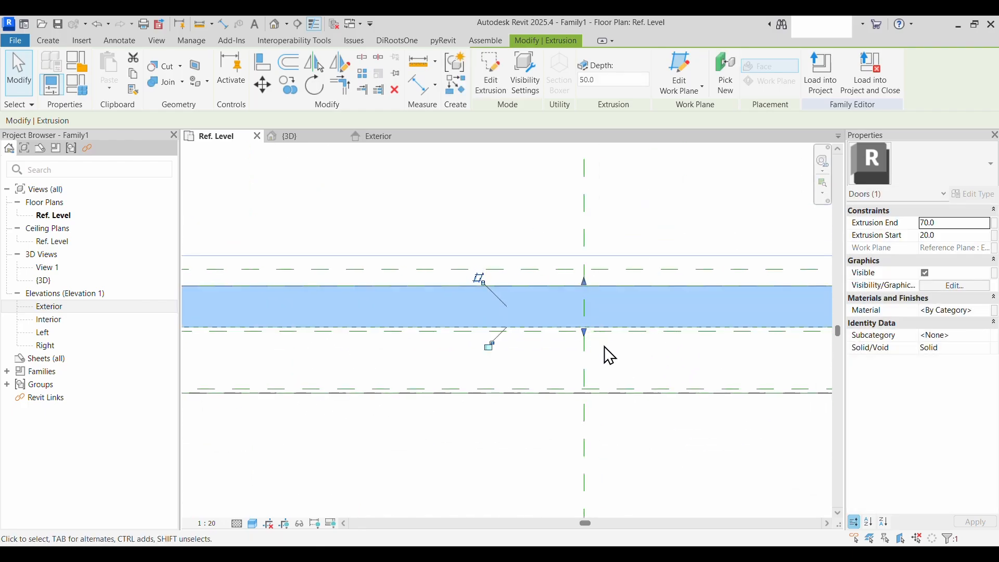
{"action": "left_click", "coordinate": [489, 345]}
Inspect the door leaf in the 3D view, including its fit in the frame and the clearance at its base
{"action": "left_click", "coordinate": [300, 138]}
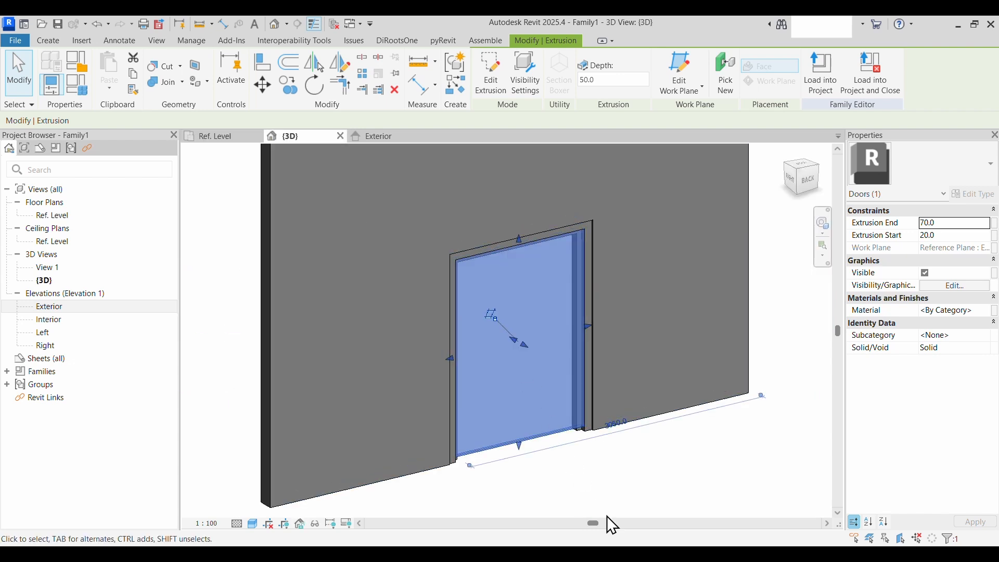
{"action": "left_click", "coordinate": [579, 481]}
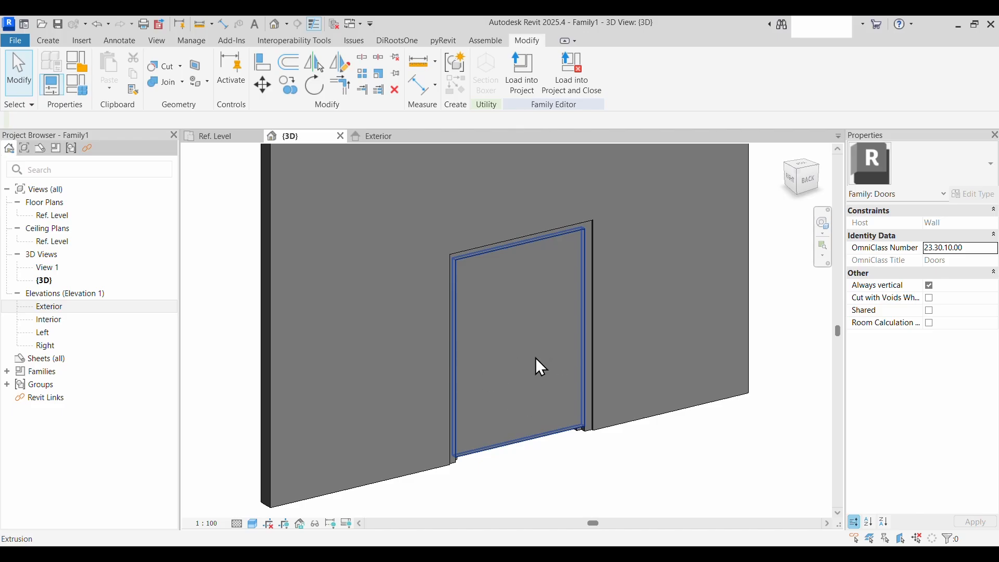
{"action": "scroll", "coordinate": [555, 463], "scroll_direction": "up", "scroll_amount": 3}
{"action": "middle_click_drag", "start_coordinate": [555, 462], "coordinate": [580, 446], "text": "shift"}
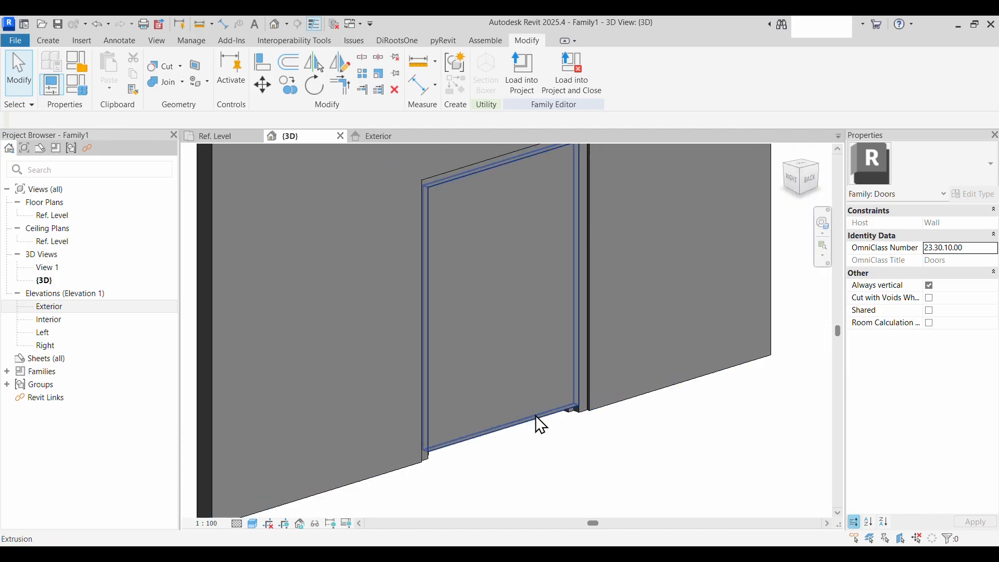
{"action": "middle_click_drag", "start_coordinate": [557, 348], "coordinate": [569, 377]}
{"action": "middle_click_drag", "start_coordinate": [629, 457], "coordinate": [614, 456]}
{"action": "scroll", "coordinate": [601, 444], "scroll_direction": "down", "scroll_amount": 1}
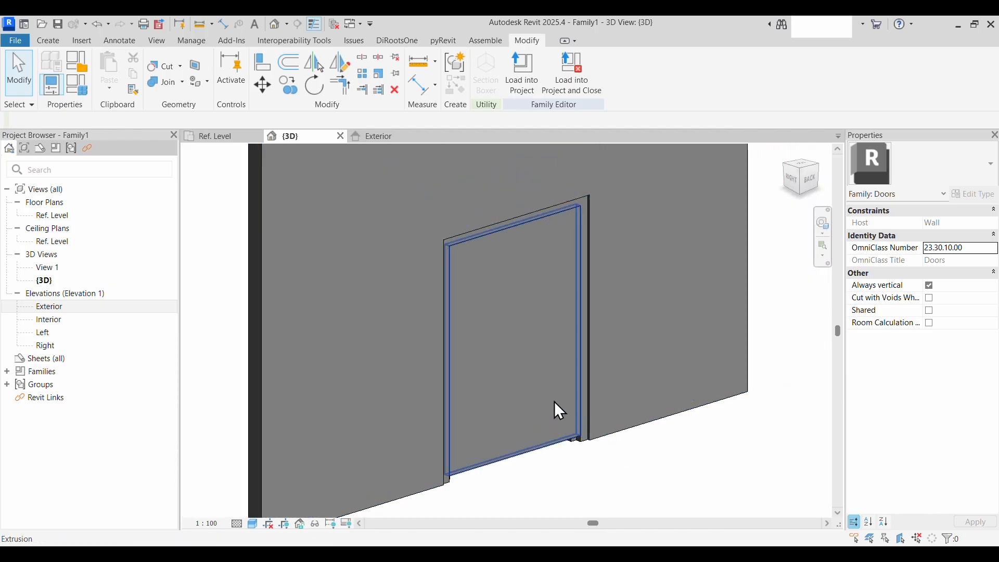
Assign the door leaf extrusion to the Panel subcategory
{"action": "left_click", "coordinate": [528, 365]}
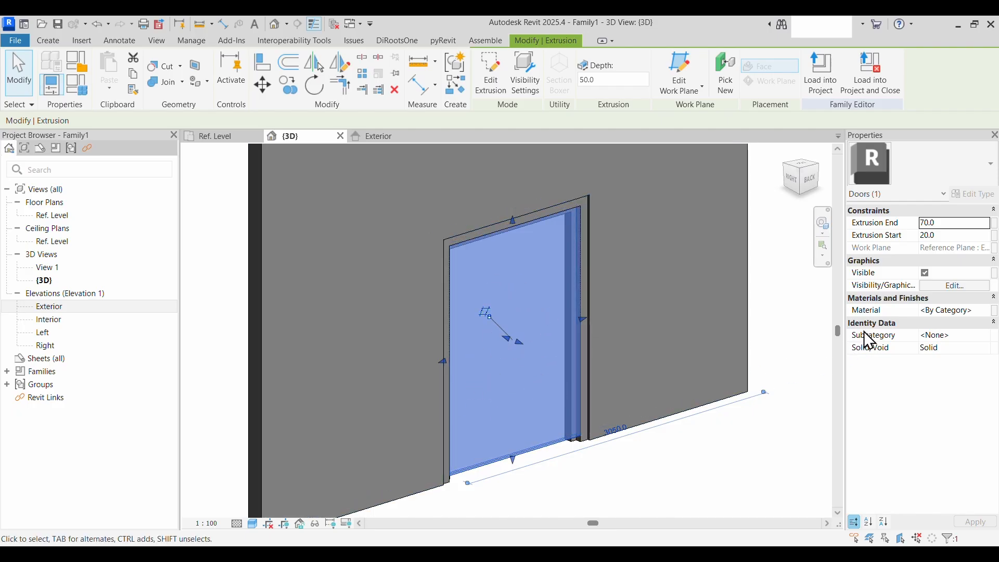
{"action": "left_click", "coordinate": [986, 337]}
{"action": "left_click", "coordinate": [986, 337]}
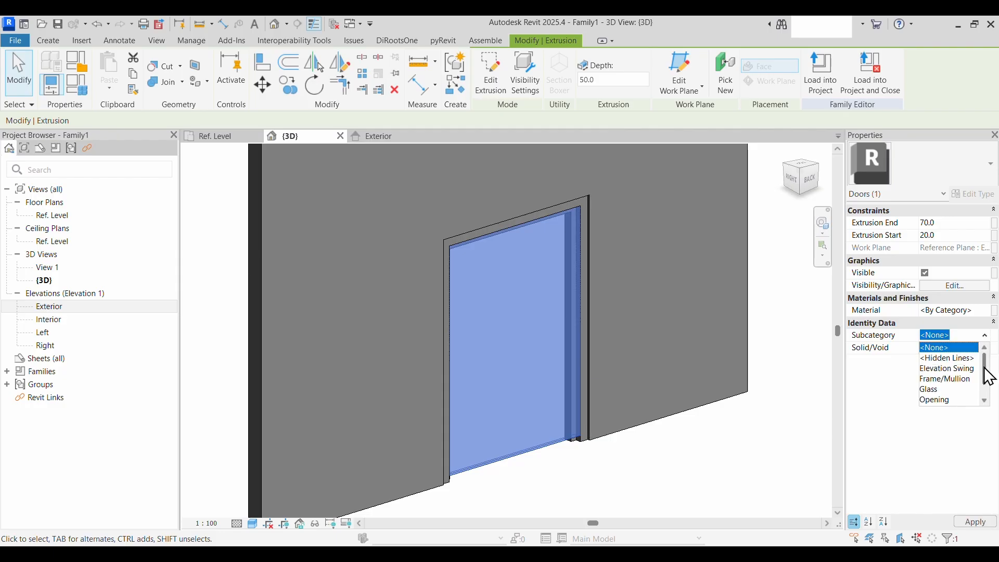
{"action": "scroll", "coordinate": [984, 368], "scroll_direction": "down", "scroll_amount": 1}
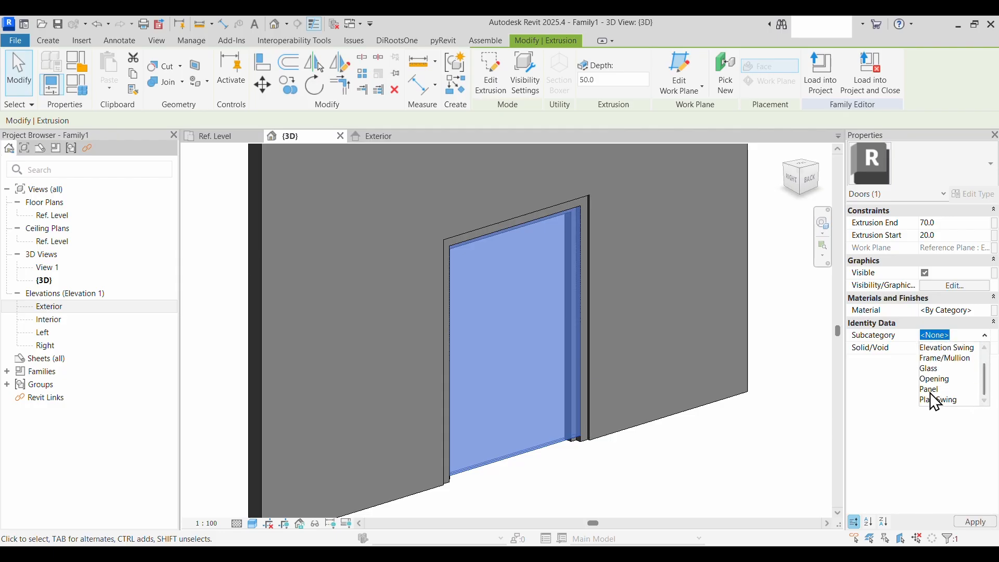
{"action": "left_click", "coordinate": [931, 390]}
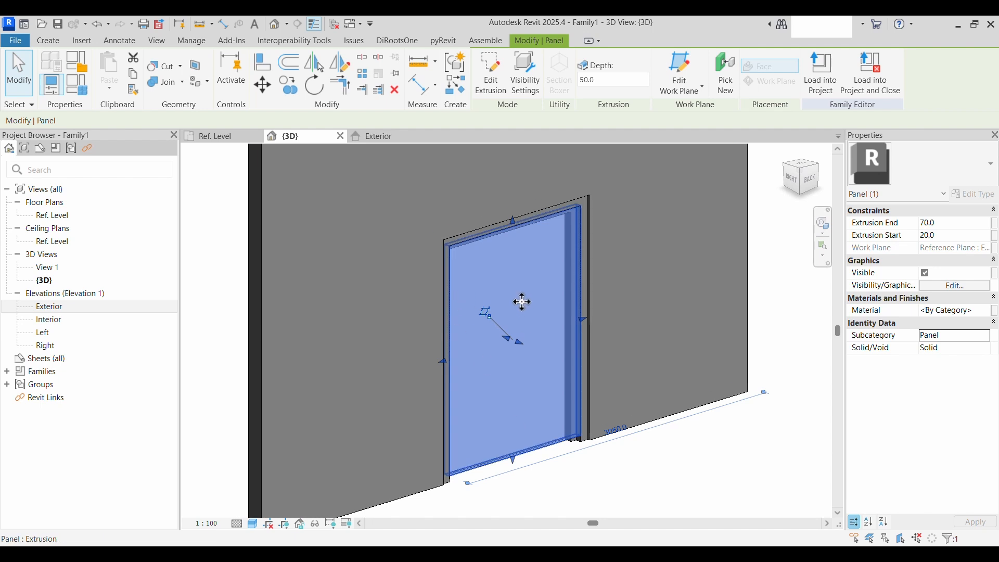
{"action": "left_click", "coordinate": [606, 500]}
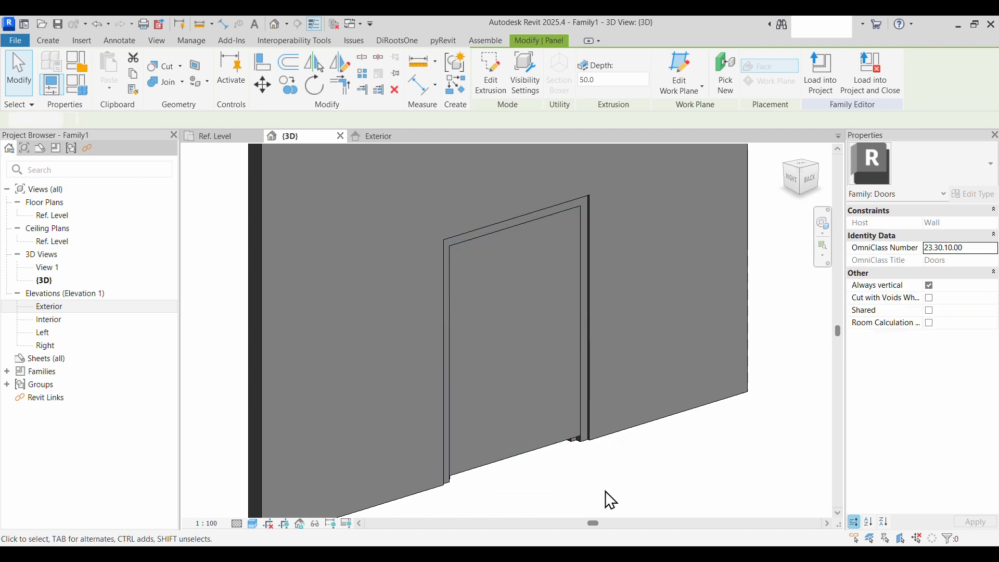
Assign the swept door frame to the Frame/Mullion subcategory
{"action": "left_click", "coordinate": [587, 447]}
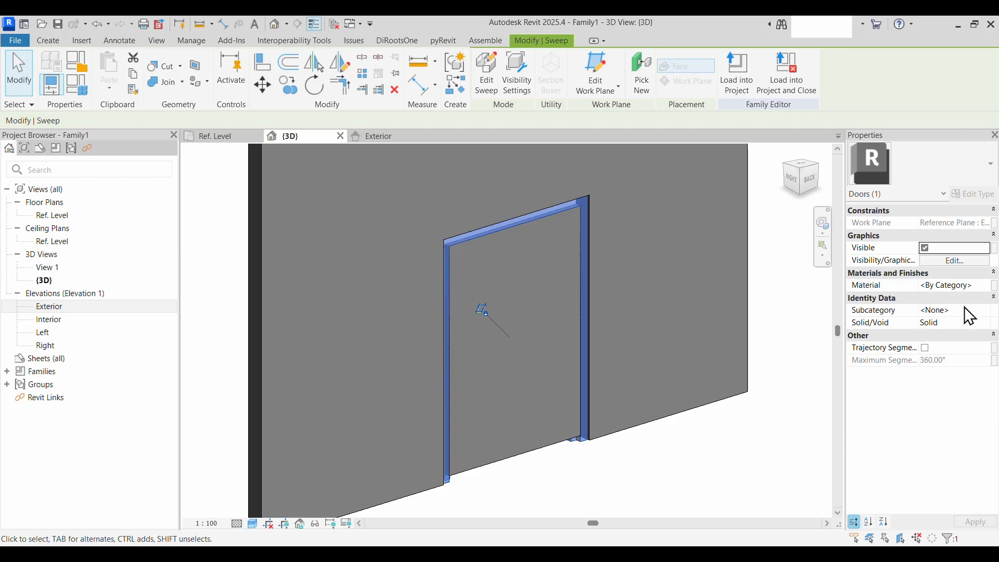
{"action": "left_click", "coordinate": [987, 311]}
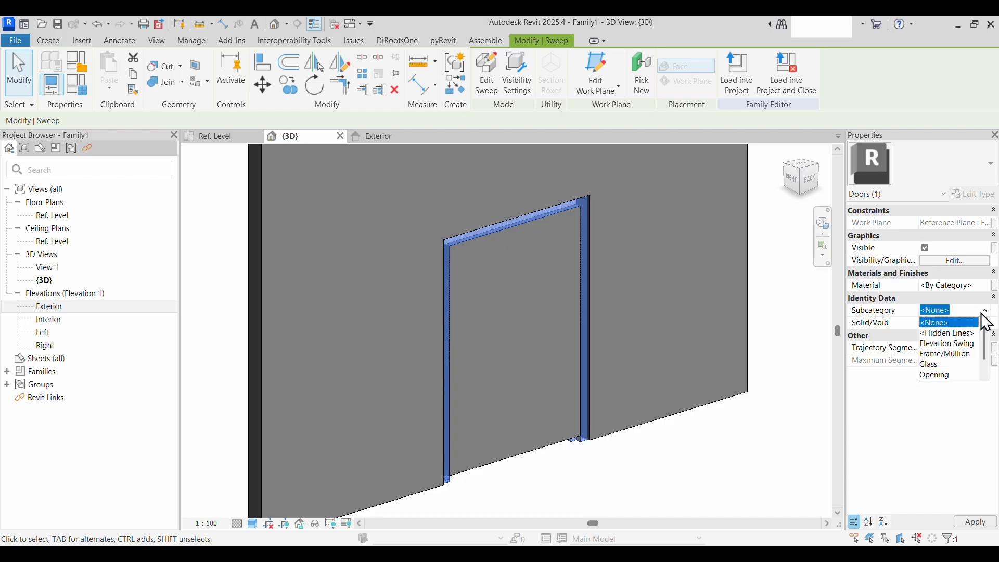
{"action": "left_click", "coordinate": [947, 356]}
{"action": "left_click", "coordinate": [650, 481]}
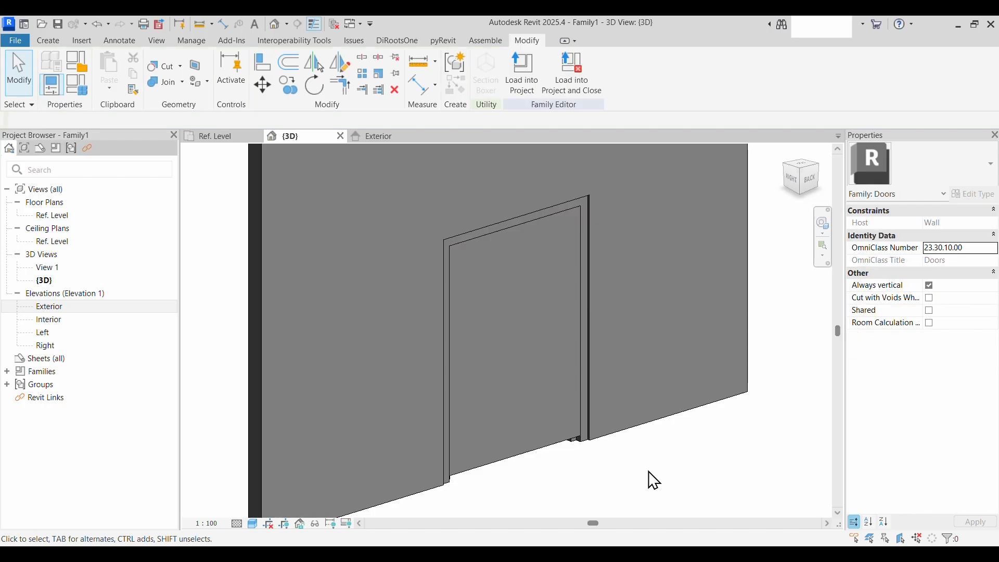
Open the material selection for the door leaf extrusion and create a new material
{"action": "middle_click_drag", "start_coordinate": [649, 472], "coordinate": [633, 472]}
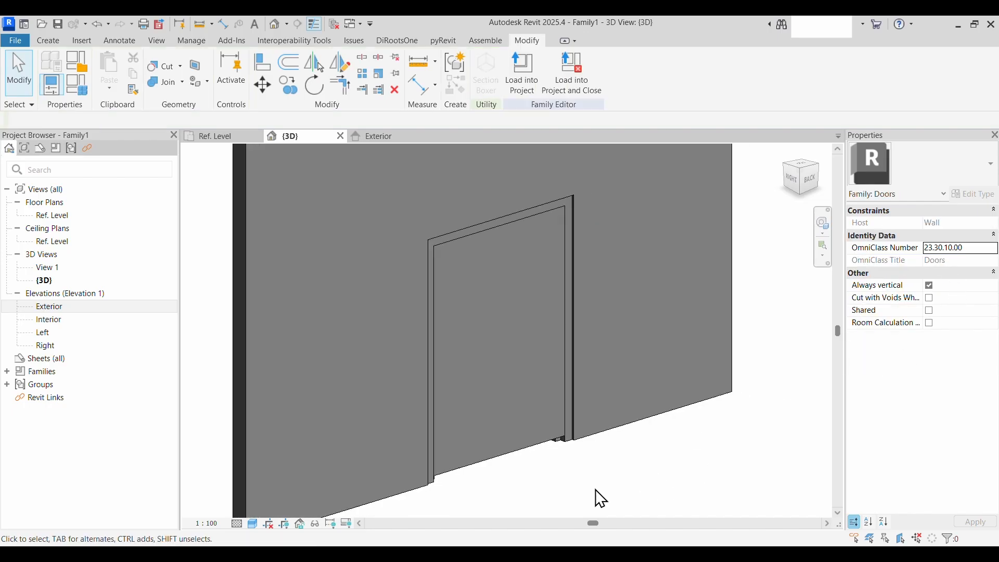
{"action": "left_click", "coordinate": [486, 399]}
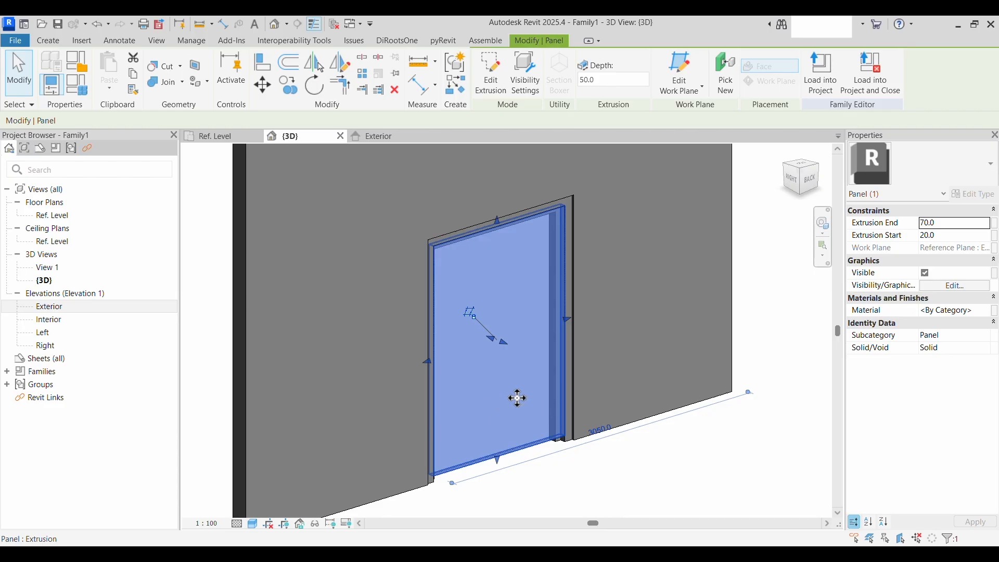
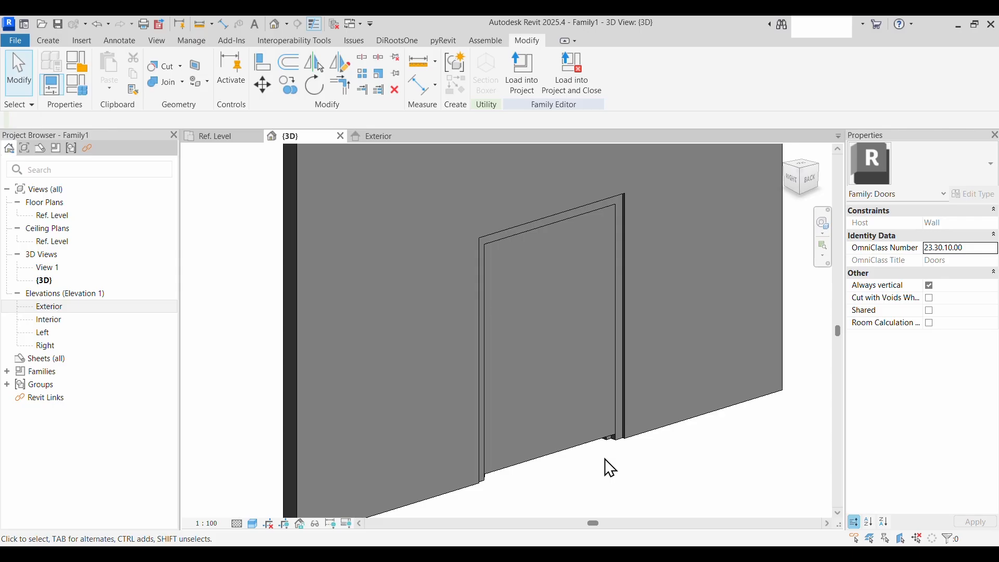
{"action": "left_click", "coordinate": [577, 394]}
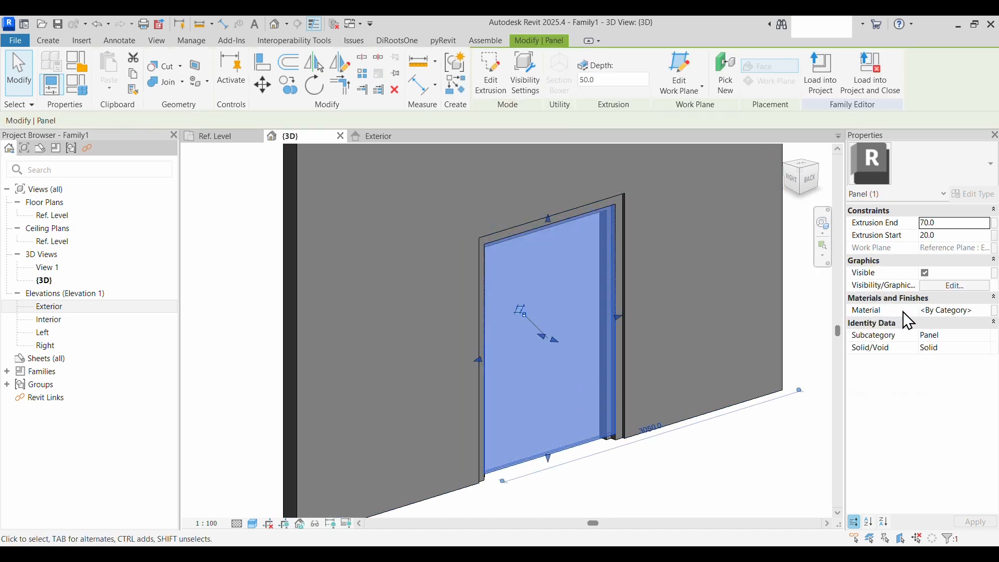
{"action": "left_click", "coordinate": [988, 315]}
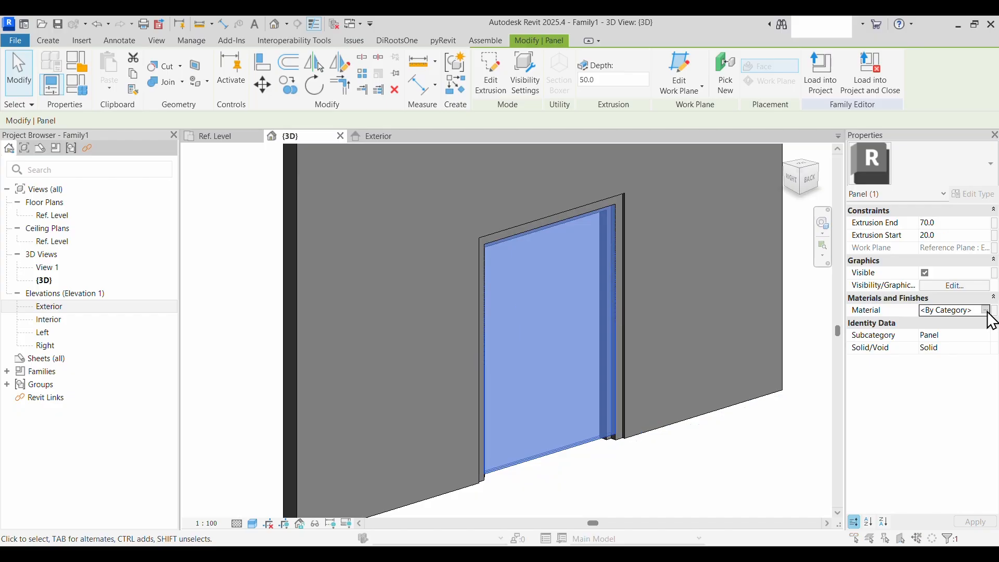
{"action": "left_click", "coordinate": [986, 311]}
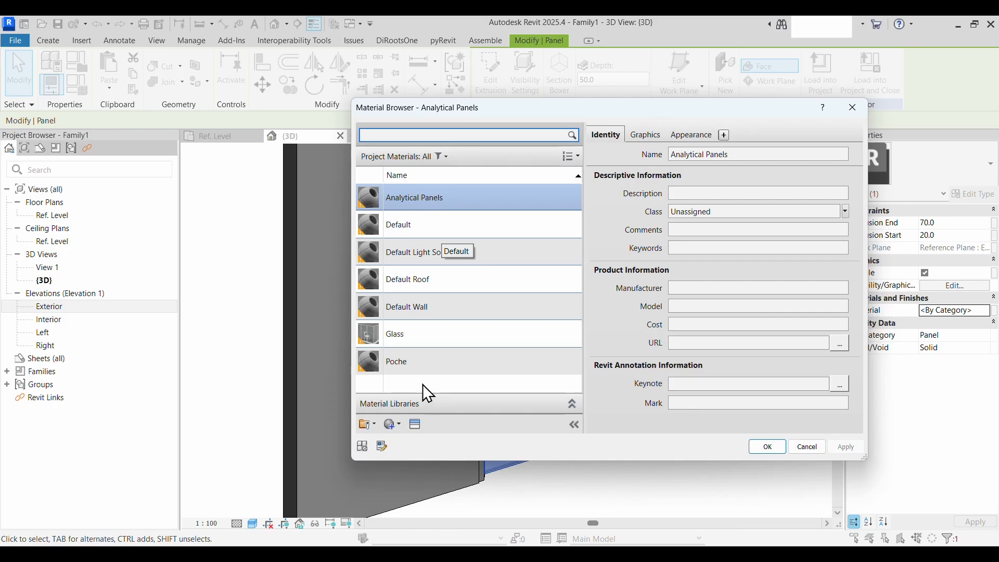
{"action": "left_click", "coordinate": [400, 425]}
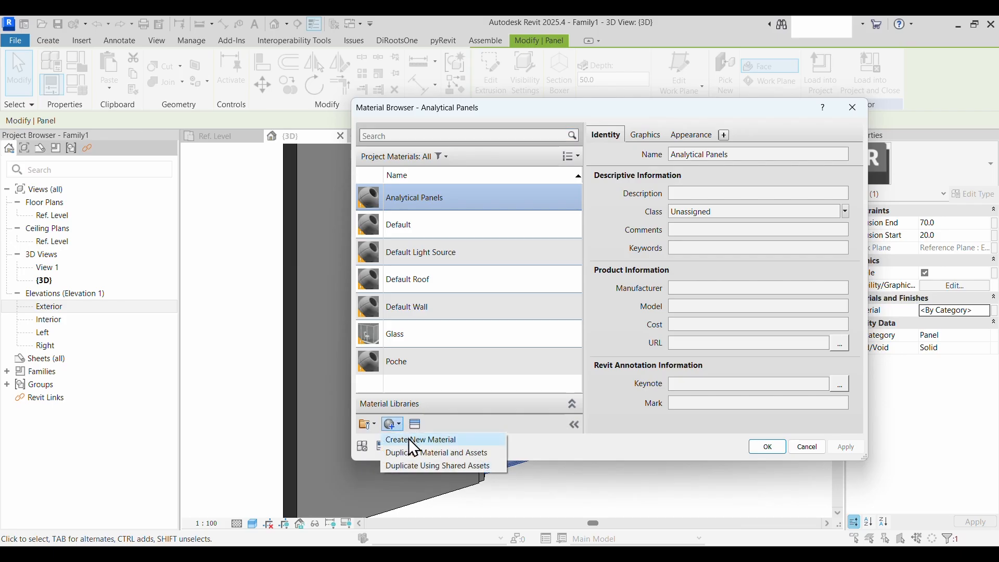
{"action": "left_click", "coordinate": [409, 440]}
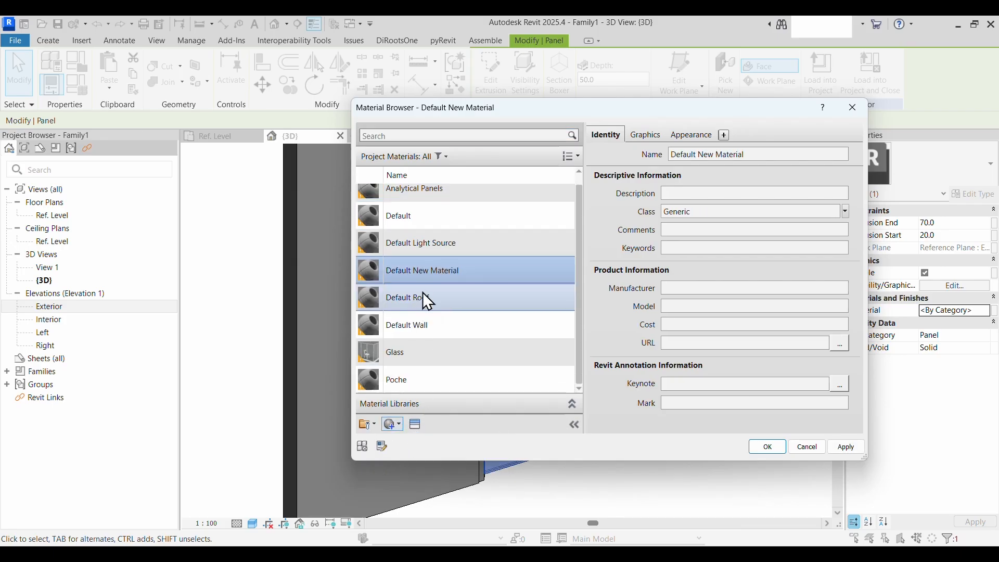
Rename the new material as Door Panel and select it in the material list
{"action": "right_click", "coordinate": [422, 272]}
{"action": "left_click", "coordinate": [457, 323]}
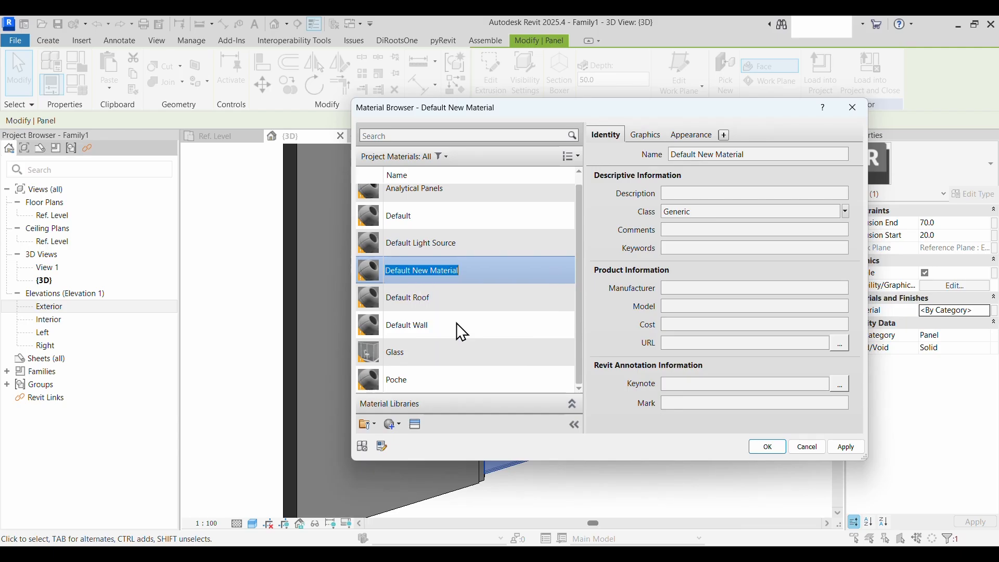
{"action": "type", "text": "Door "}
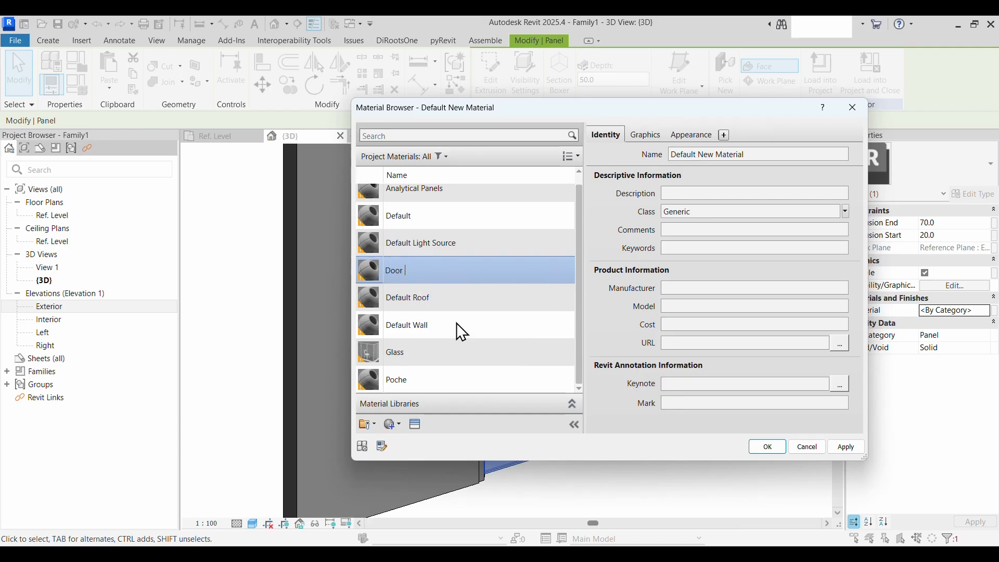
{"action": "type", "text": "Panel"}
{"action": "left_click", "coordinate": [479, 304]}
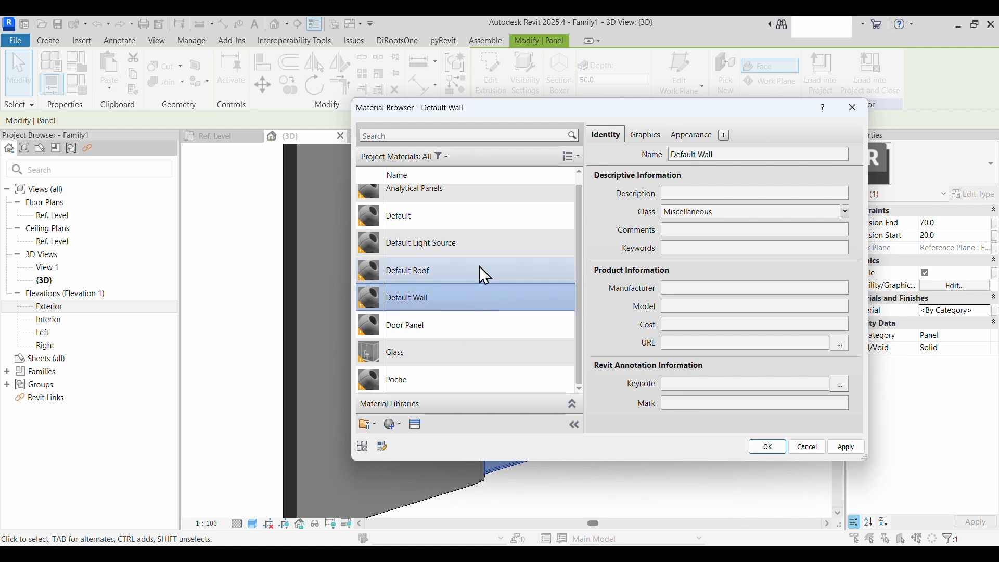
{"action": "left_click", "coordinate": [440, 326]}
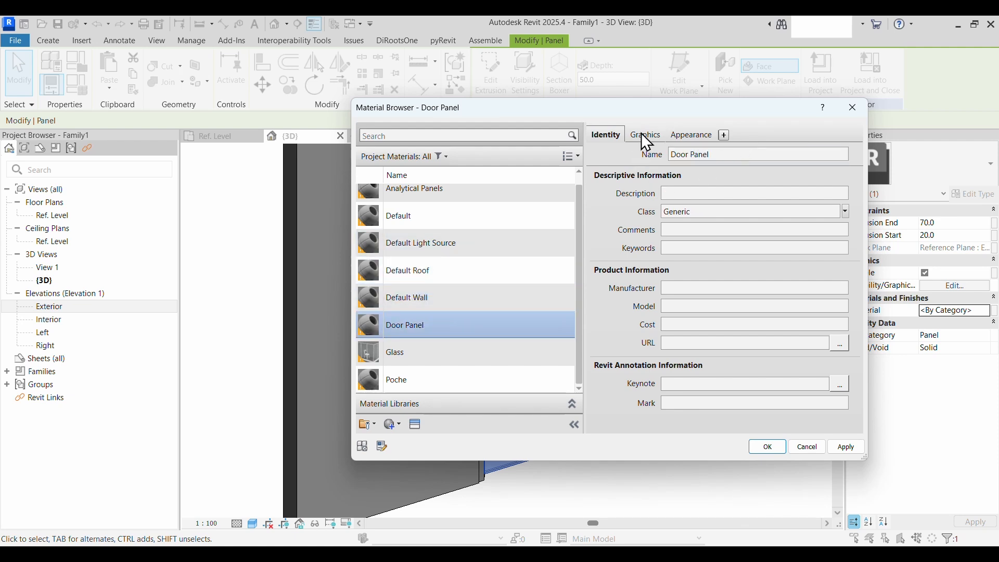
Open the asset library for the Door Panel material's appearance and list the Wood assets of the Appearance Library
{"action": "left_click", "coordinate": [695, 135]}
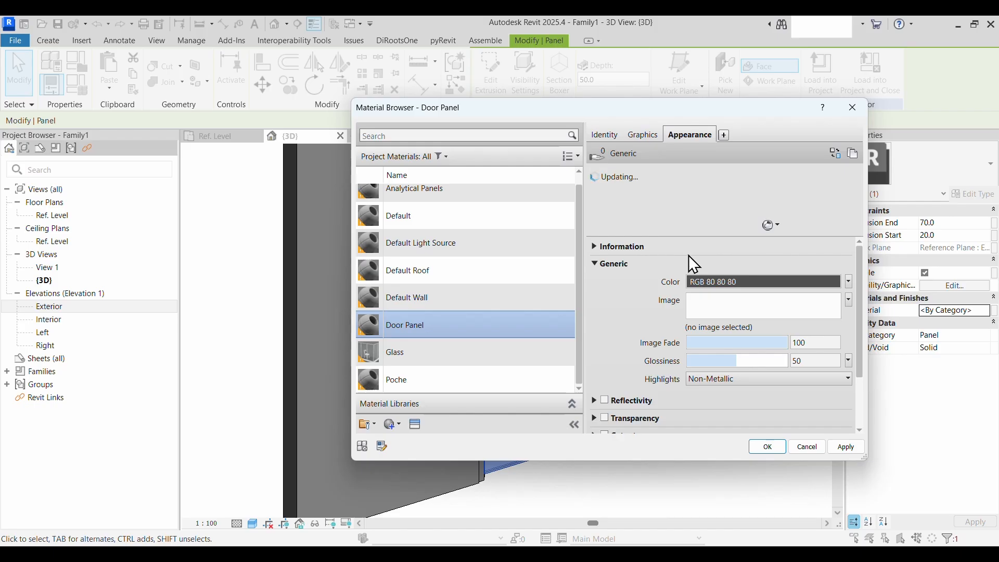
{"action": "left_click", "coordinate": [415, 424]}
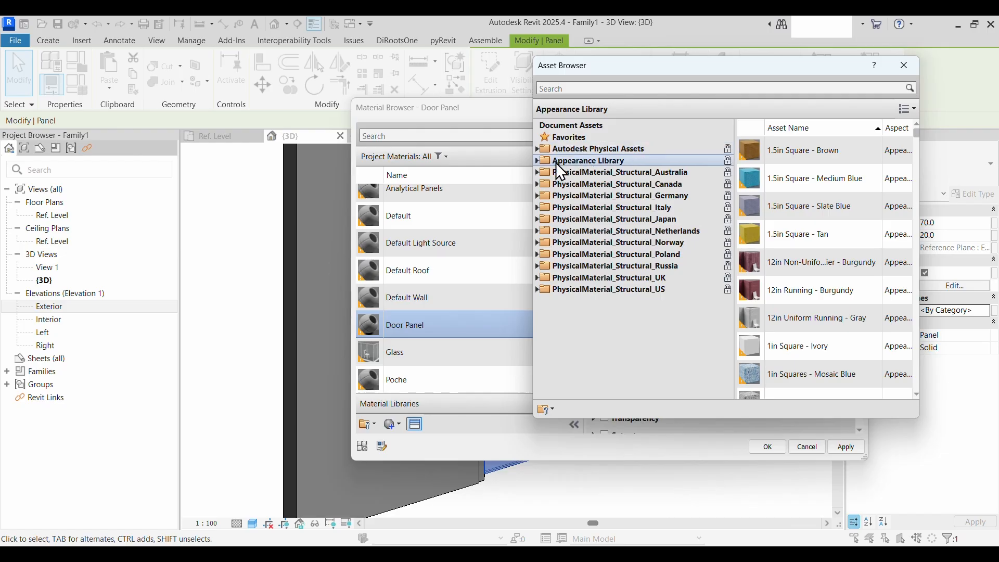
{"action": "left_click", "coordinate": [538, 161]}
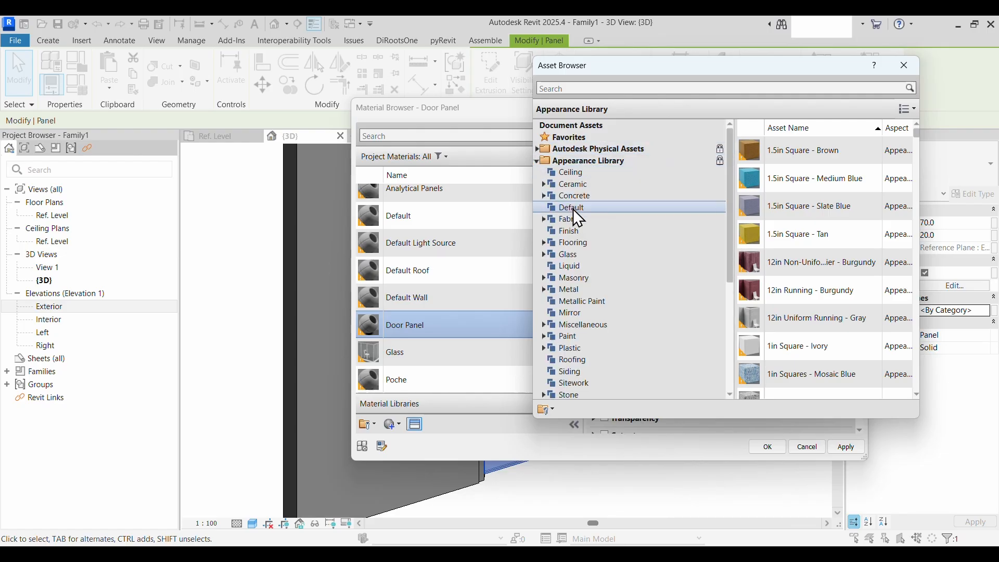
{"action": "scroll", "coordinate": [576, 226], "scroll_direction": "down", "scroll_amount": 2}
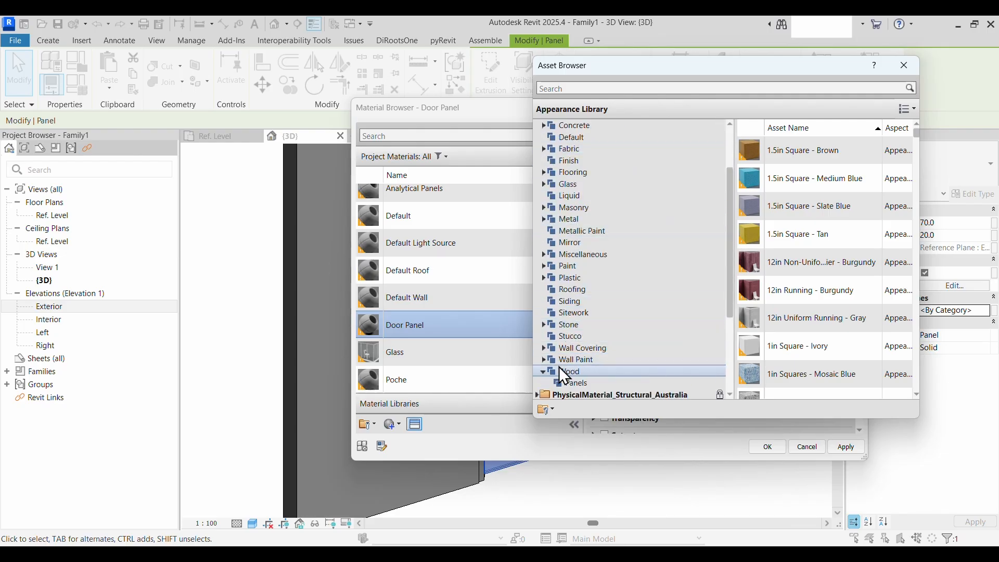
{"action": "scroll", "coordinate": [567, 360], "scroll_direction": "down", "scroll_amount": 1}
{"action": "left_click", "coordinate": [579, 336]}
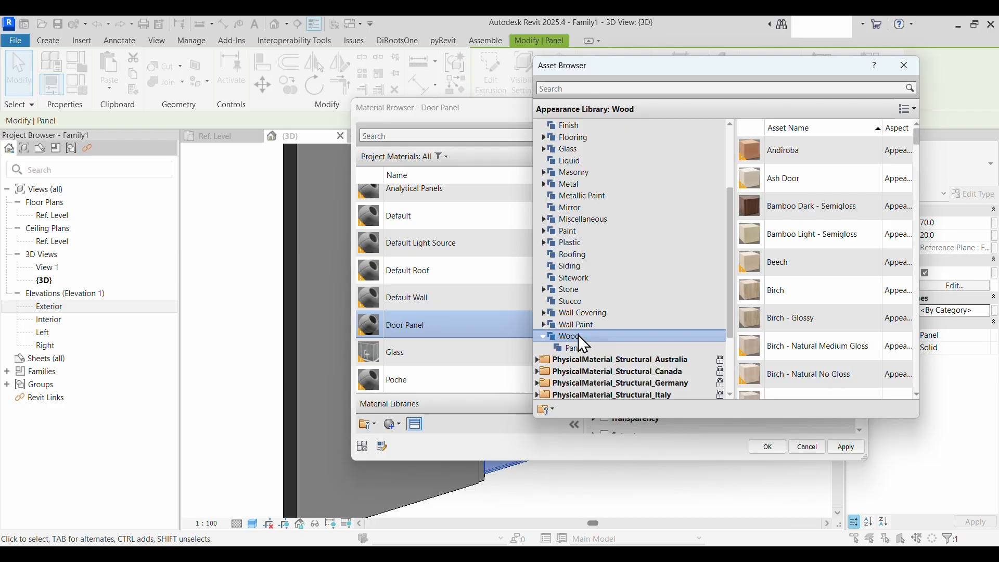
{"action": "left_click", "coordinate": [579, 348]}
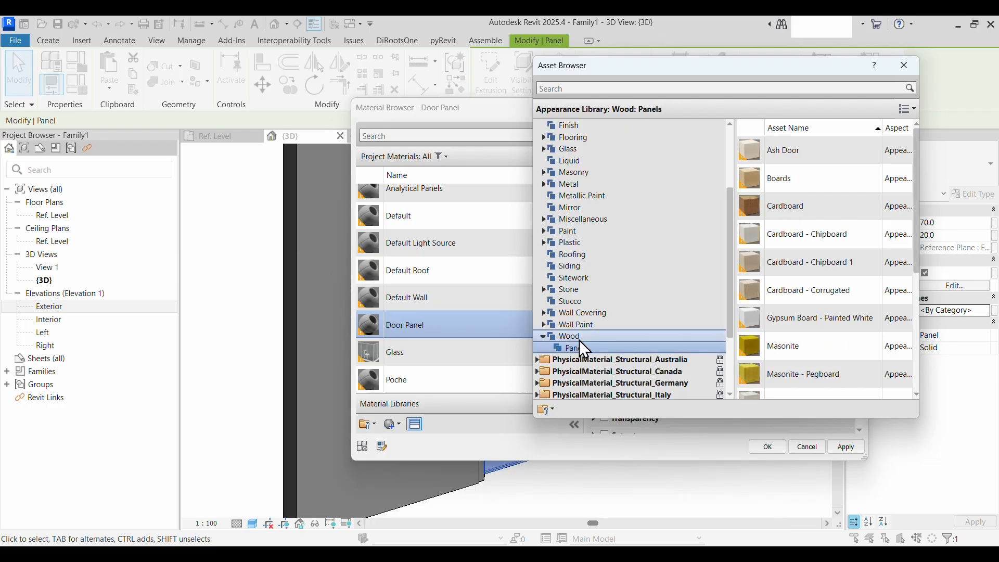
{"action": "left_click", "coordinate": [579, 339]}
{"action": "left_click", "coordinate": [579, 349]}
{"action": "left_click", "coordinate": [579, 337]}
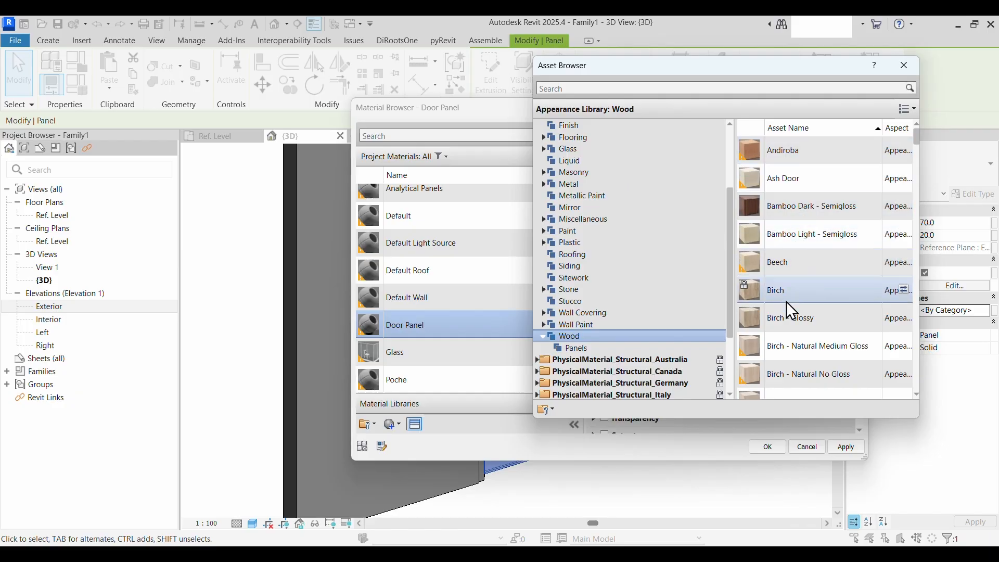
{"action": "left_click", "coordinate": [565, 337]}
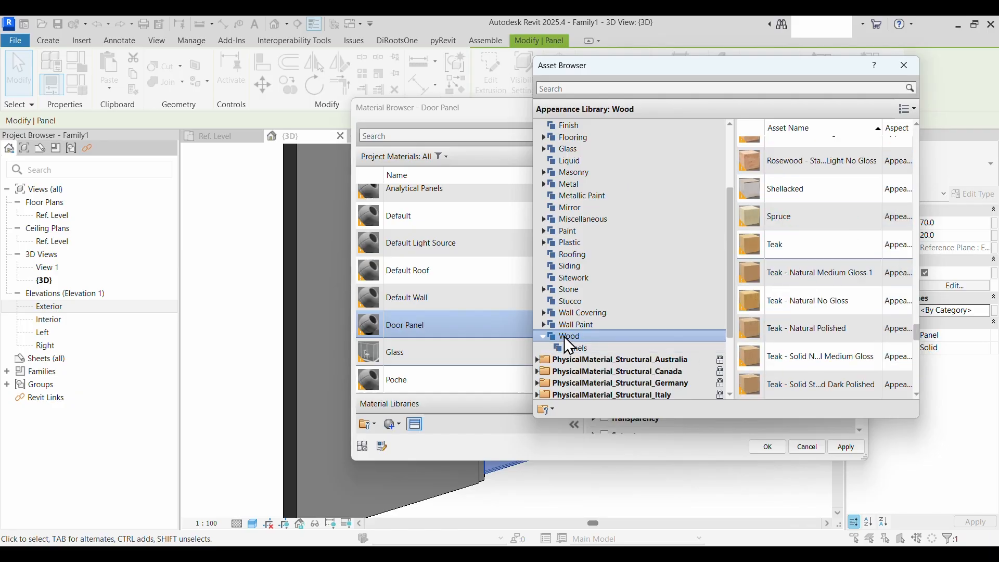
Replace the Door Panel material's appearance with the Teak wood asset and close the asset library
{"action": "scroll", "coordinate": [835, 271], "scroll_direction": "up", "scroll_amount": 5}
{"action": "scroll", "coordinate": [836, 270], "scroll_direction": "down", "scroll_amount": 5}
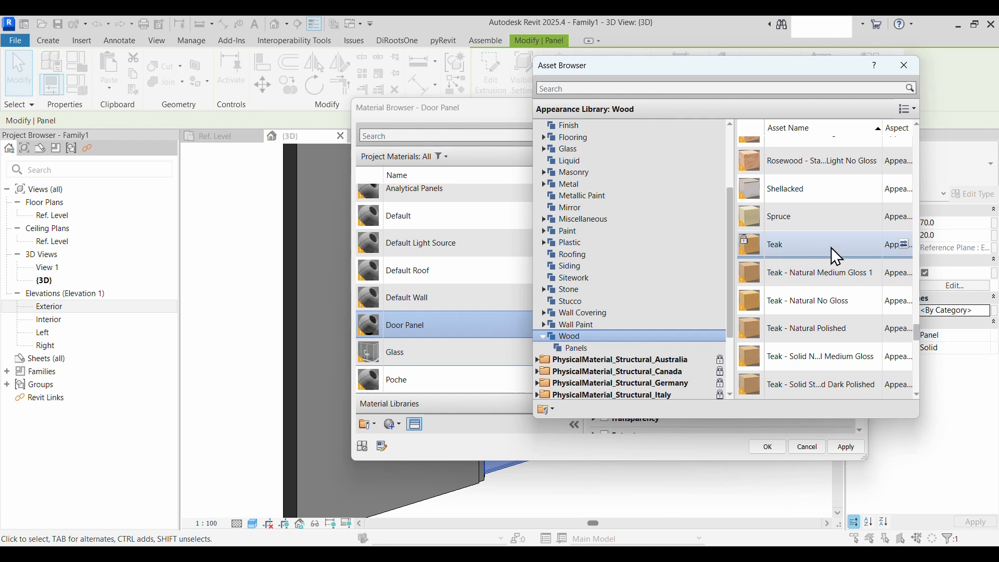
{"action": "left_click", "coordinate": [906, 244]}
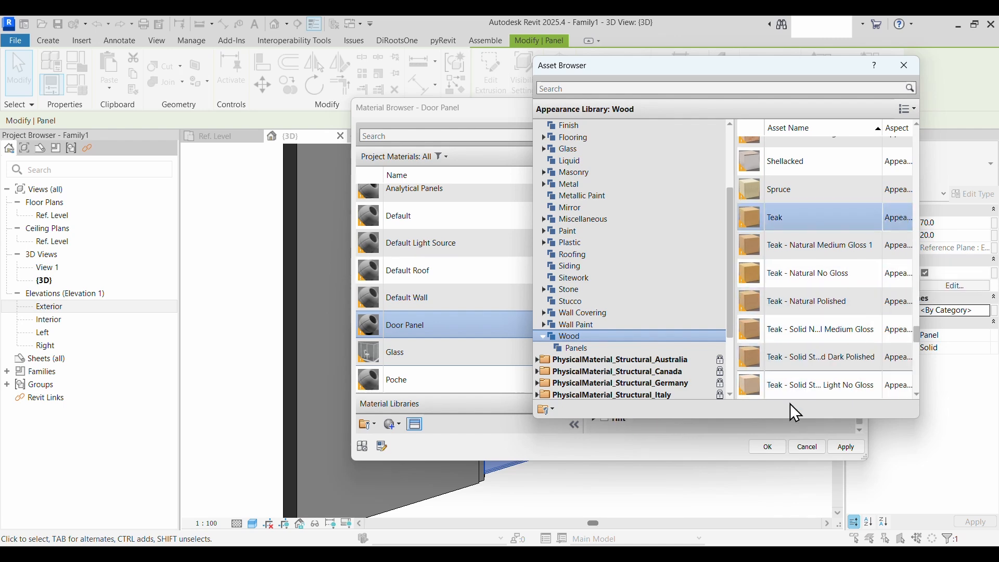
{"action": "left_click", "coordinate": [906, 67]}
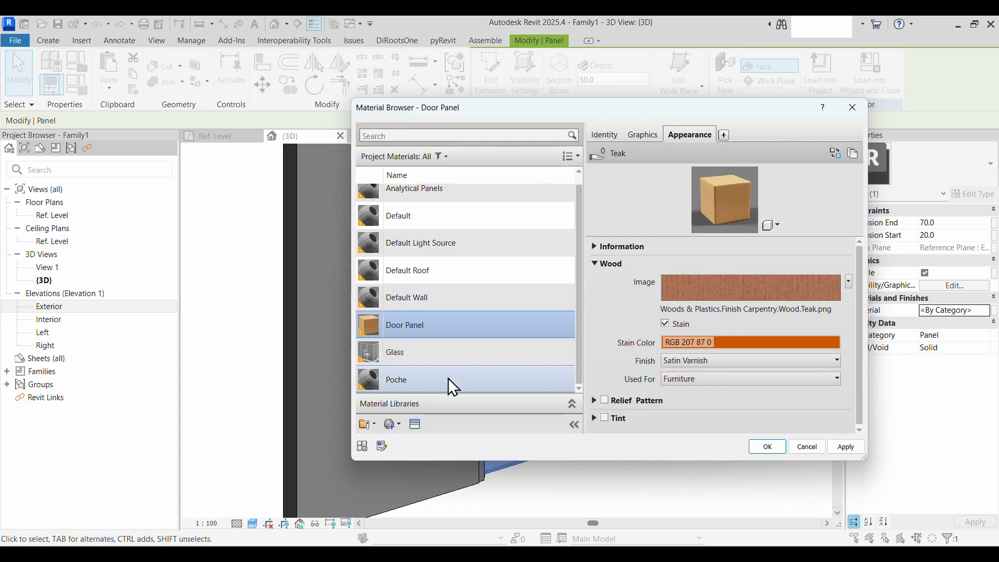
Create a new material and name it Door Frame
{"action": "left_click", "coordinate": [402, 424]}
{"action": "left_click", "coordinate": [408, 438]}
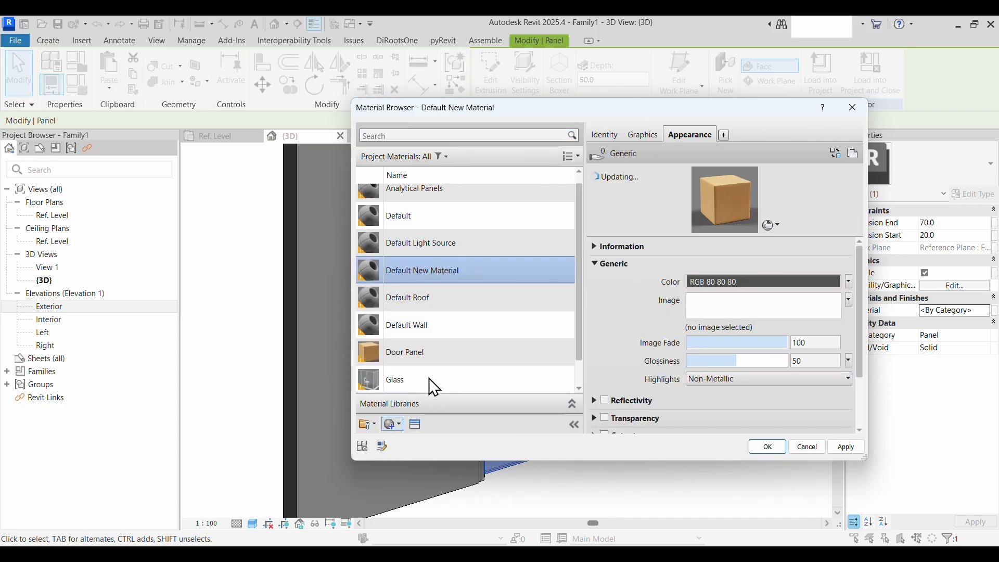
{"action": "right_click", "coordinate": [428, 268]}
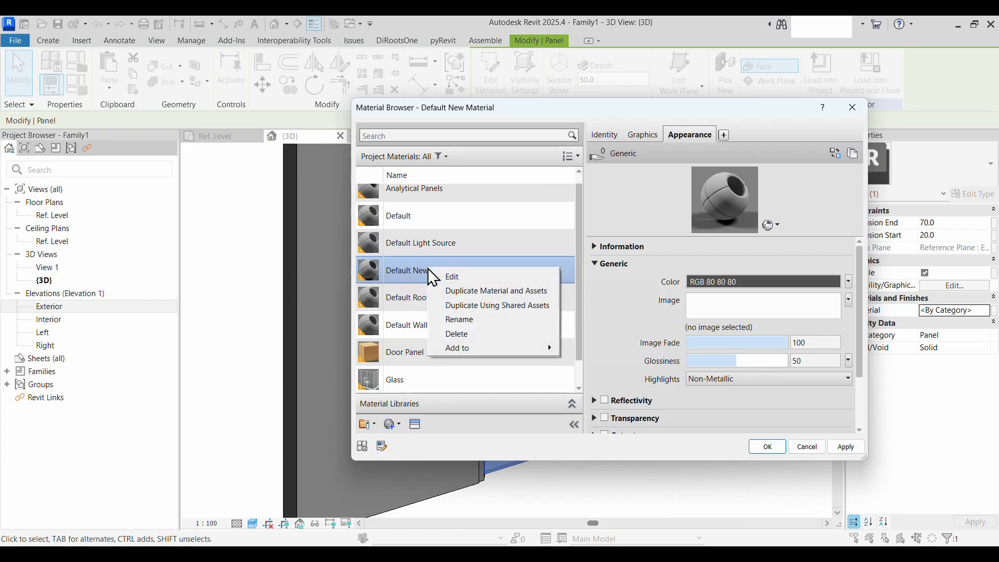
{"action": "left_click", "coordinate": [465, 320]}
{"action": "type", "text": "Door Frame"}
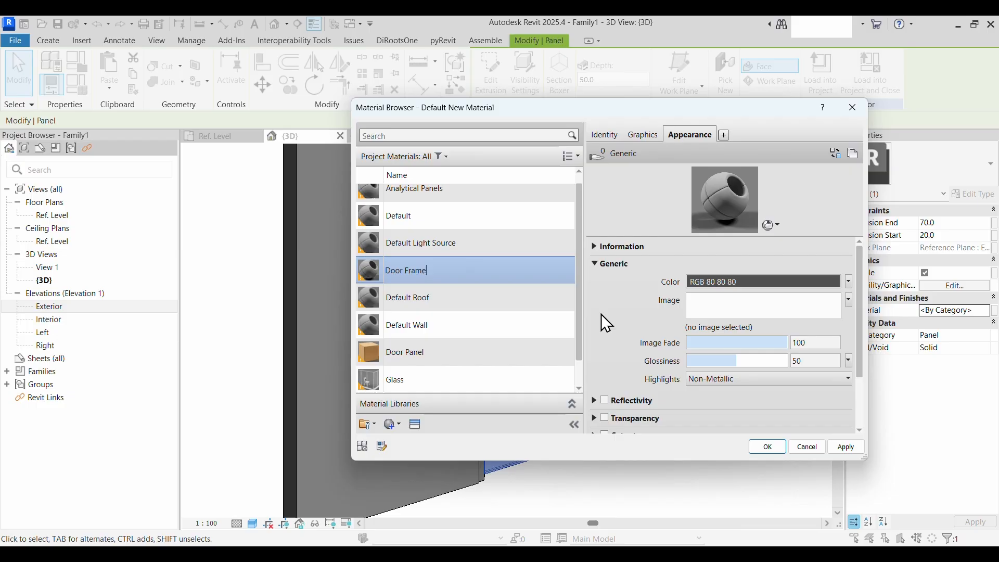
{"action": "left_click", "coordinate": [628, 309]}
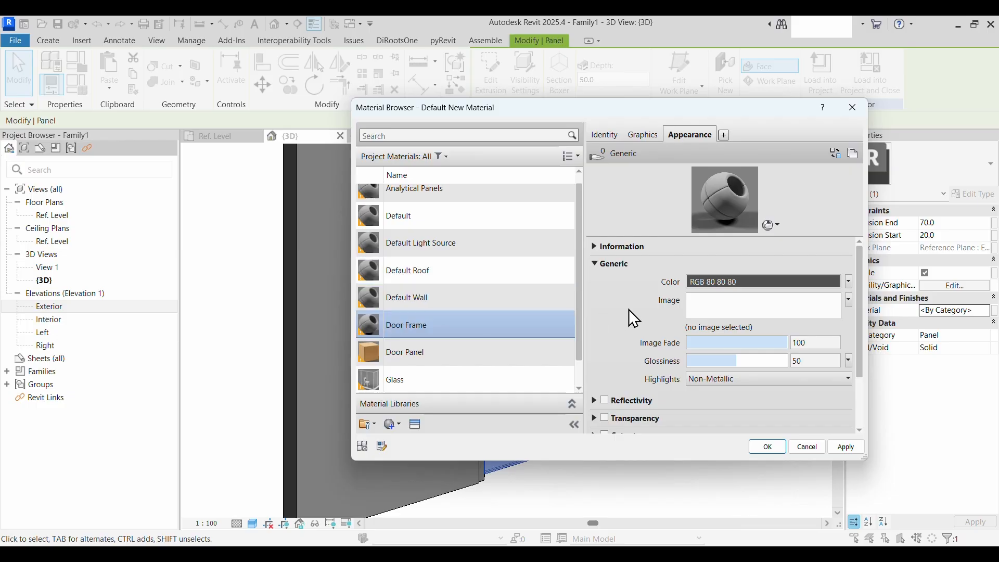
Replace the Door Frame material's appearance with the darker, reddish Mahogany wood asset and accept the material changes
{"action": "left_click", "coordinate": [419, 427]}
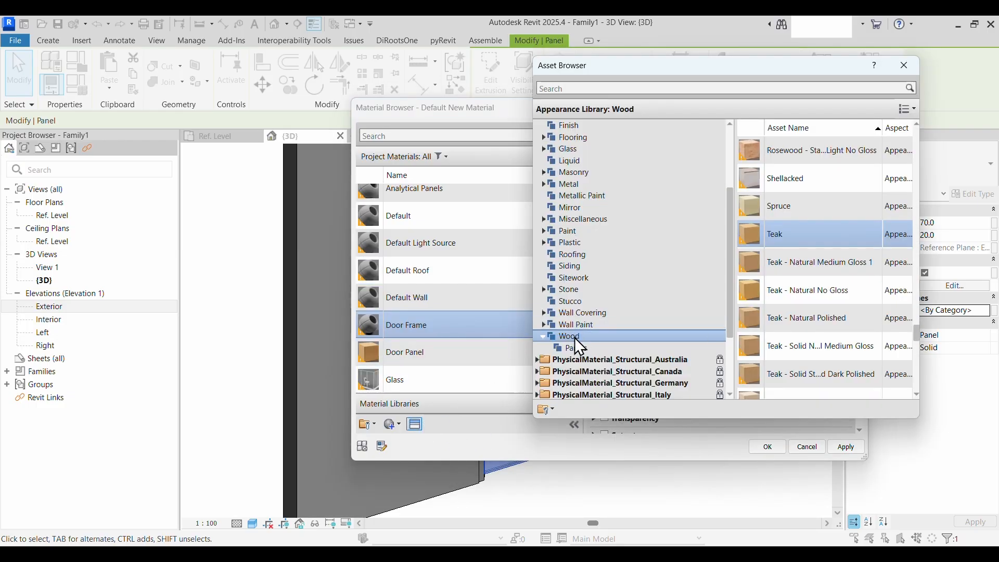
{"action": "scroll", "coordinate": [820, 302], "scroll_direction": "up", "scroll_amount": 1}
{"action": "scroll", "coordinate": [820, 301], "scroll_direction": "up", "scroll_amount": 2}
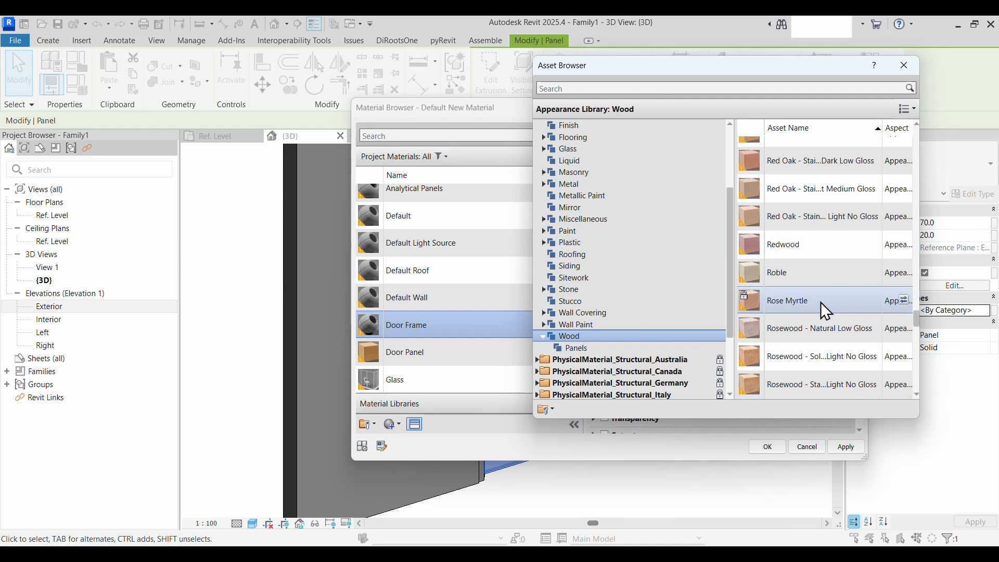
{"action": "scroll", "coordinate": [821, 301], "scroll_direction": "up", "scroll_amount": 3}
{"action": "scroll", "coordinate": [821, 301], "scroll_direction": "up", "scroll_amount": 5}
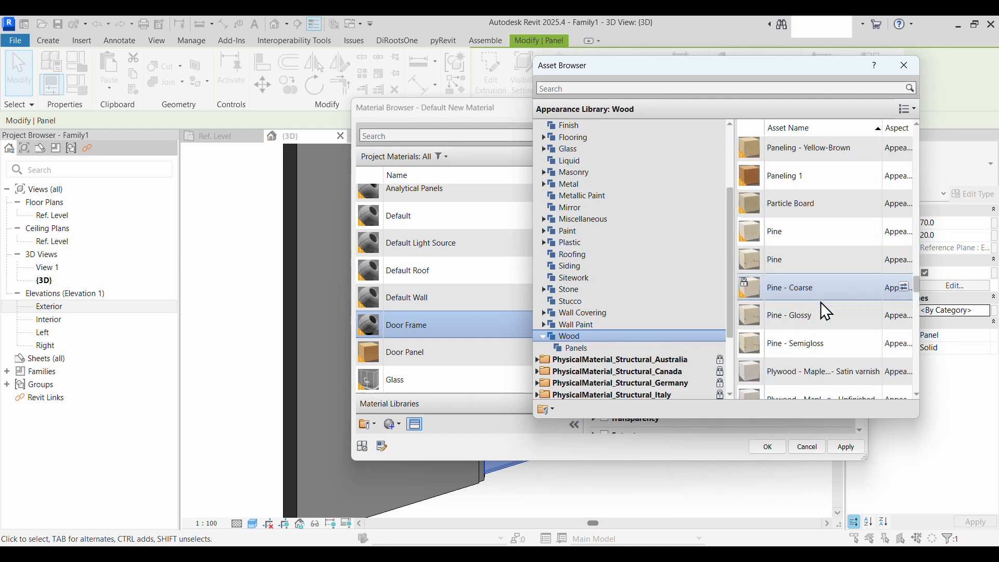
{"action": "scroll", "coordinate": [820, 303], "scroll_direction": "up", "scroll_amount": 3}
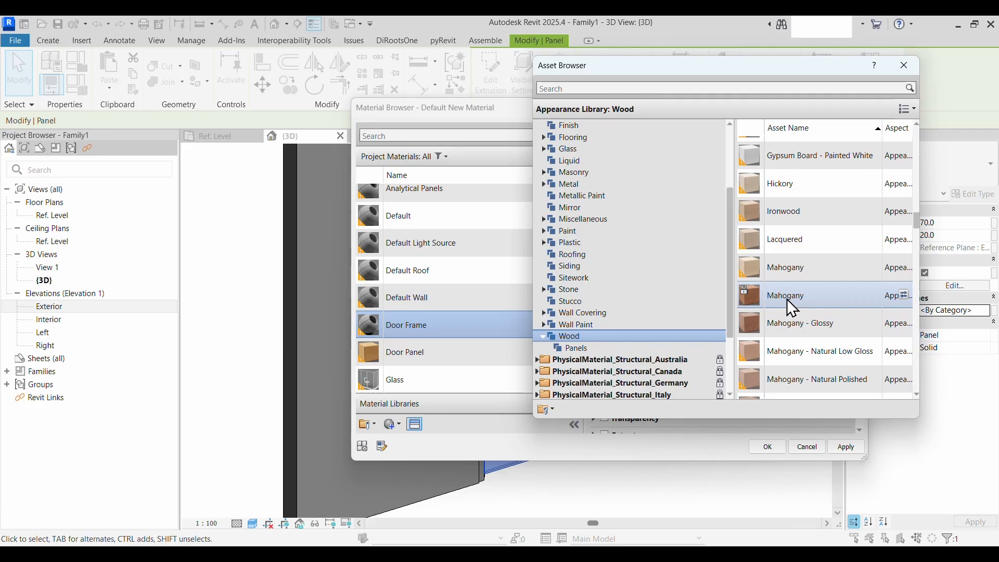
{"action": "left_click", "coordinate": [903, 295]}
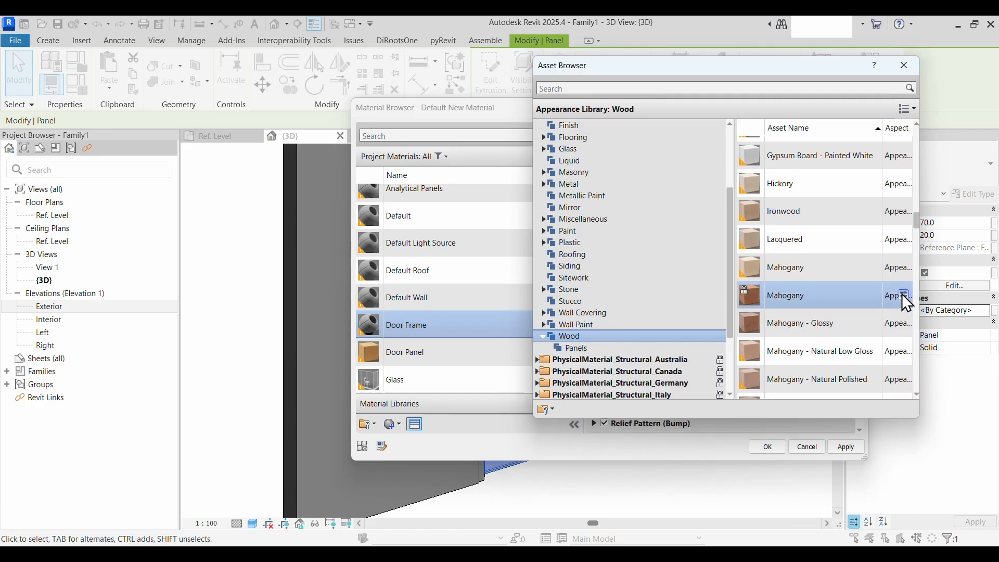
{"action": "left_click", "coordinate": [767, 447]}
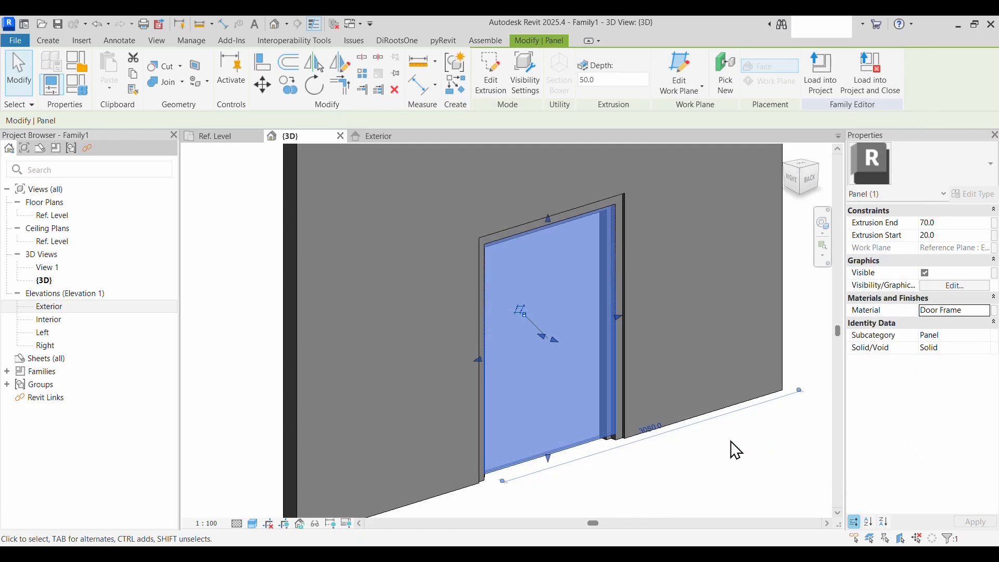
{"action": "left_click", "coordinate": [634, 481]}
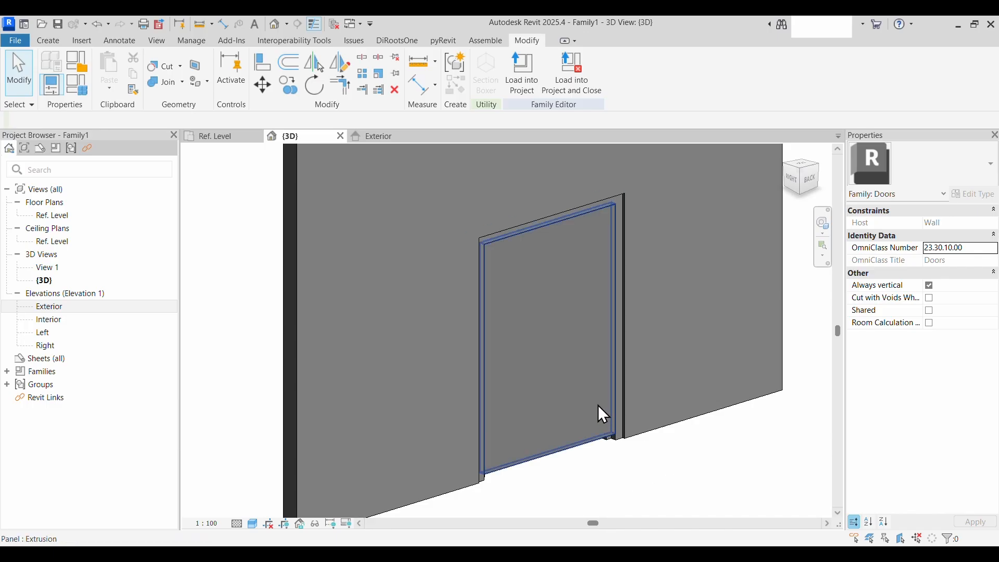
Assign the Door Panel material to the door's panel extrusion
{"action": "left_click", "coordinate": [581, 394]}
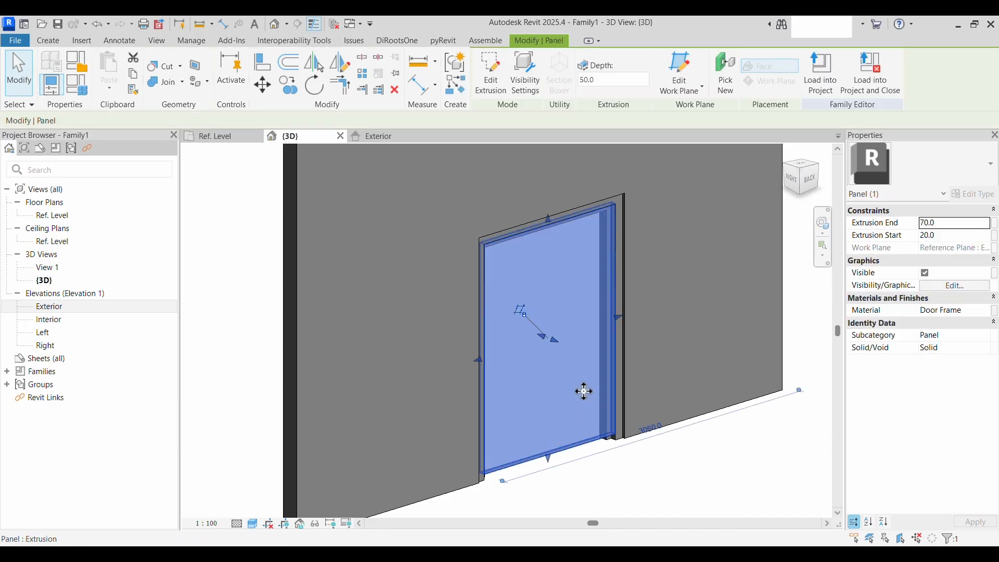
{"action": "left_click", "coordinate": [987, 313]}
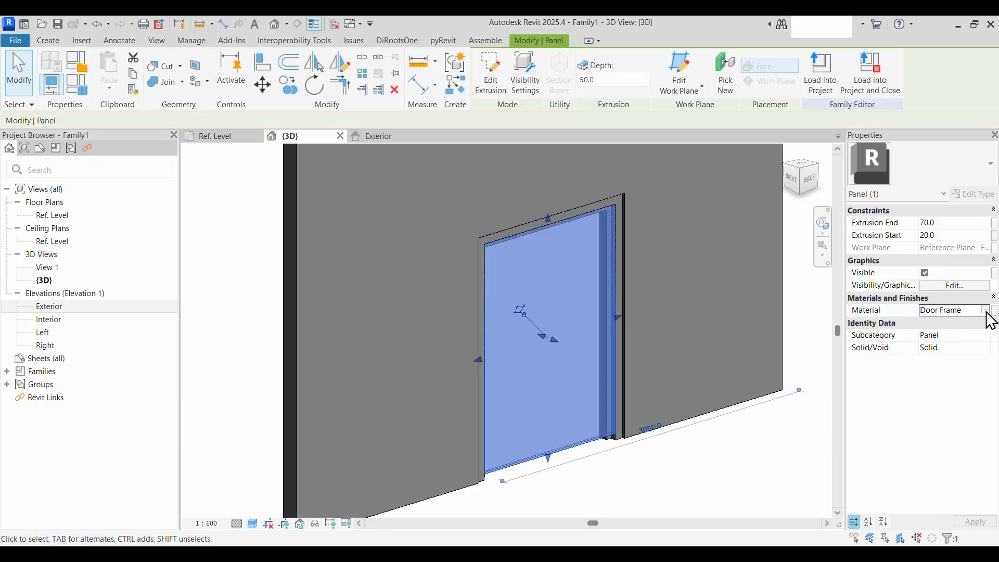
{"action": "left_click", "coordinate": [993, 311]}
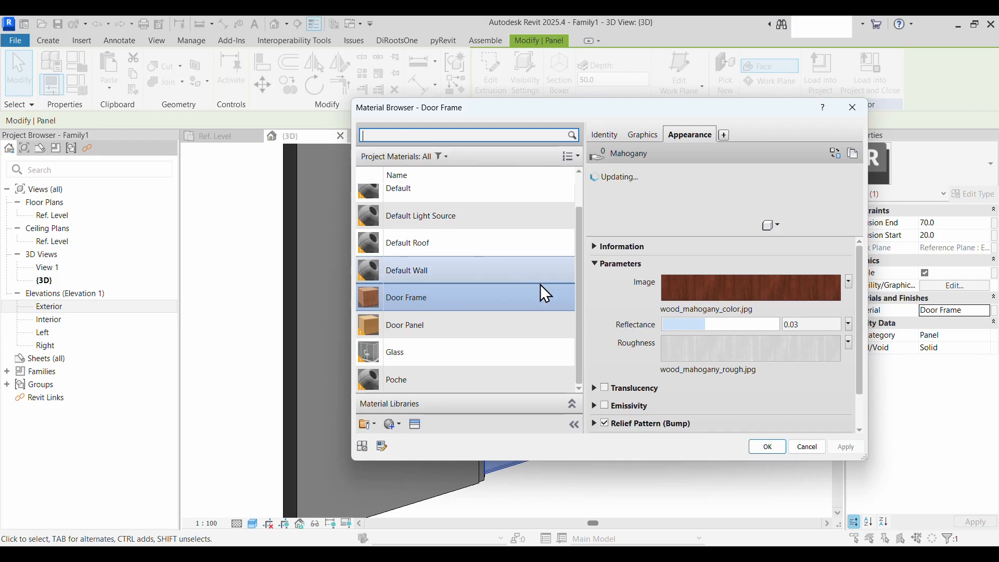
{"action": "left_click", "coordinate": [409, 326]}
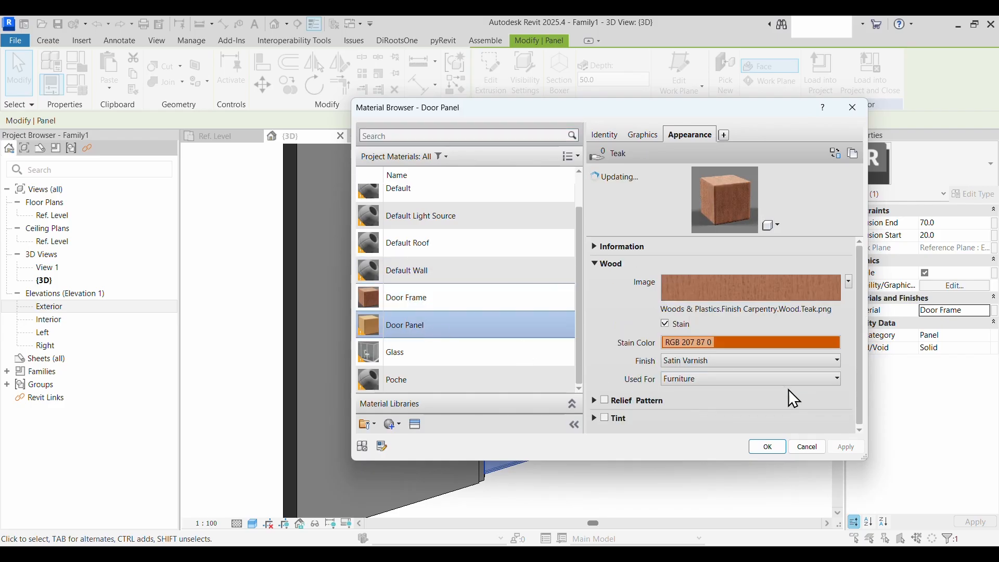
{"action": "left_click", "coordinate": [767, 446]}
{"action": "left_click", "coordinate": [702, 475]}
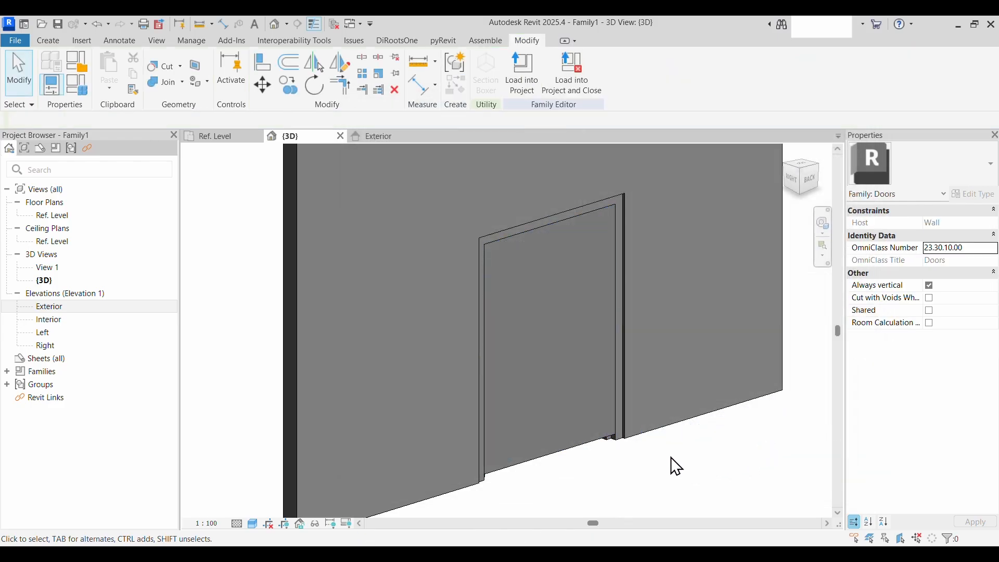
Assign the Door Frame material to the frame sweep around the door opening
{"action": "left_click", "coordinate": [618, 448]}
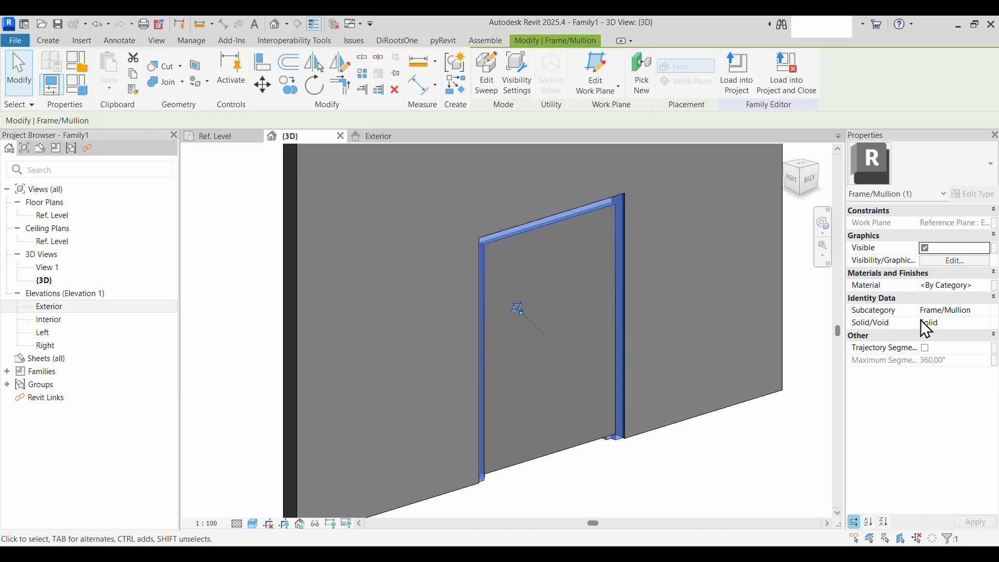
{"action": "left_click", "coordinate": [984, 287]}
{"action": "left_click", "coordinate": [985, 288]}
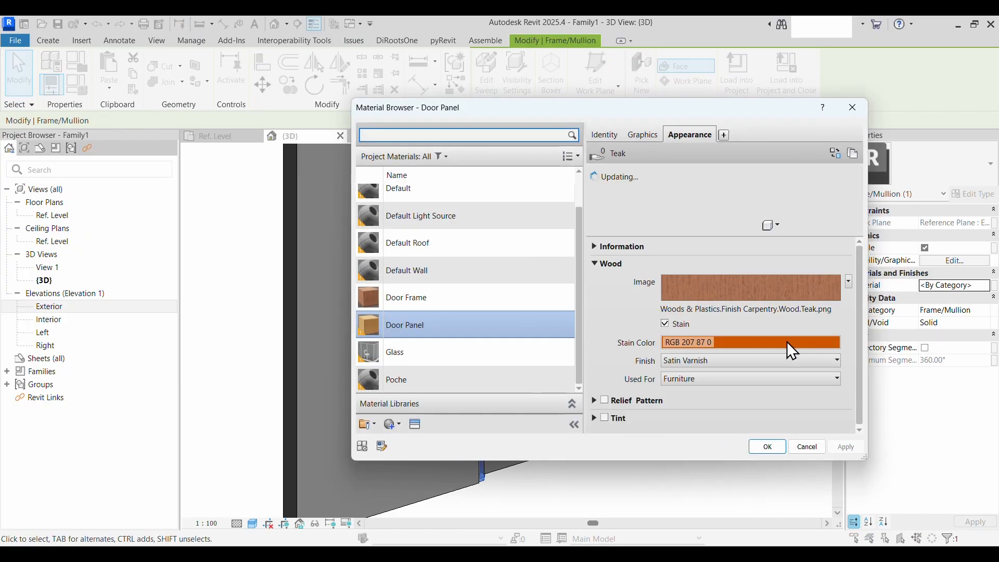
{"action": "left_click", "coordinate": [423, 305]}
{"action": "left_click", "coordinate": [772, 452]}
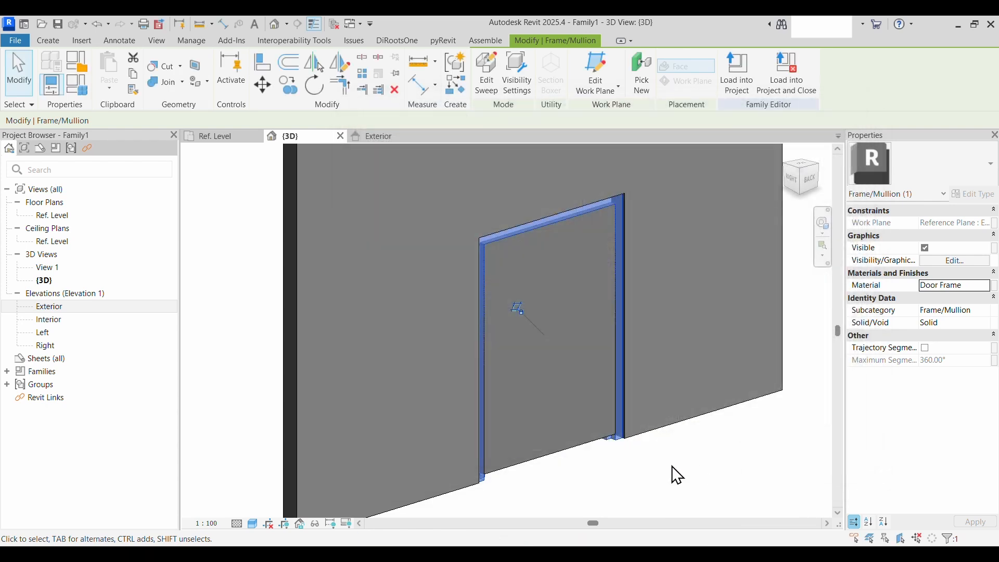
{"action": "left_click", "coordinate": [673, 474]}
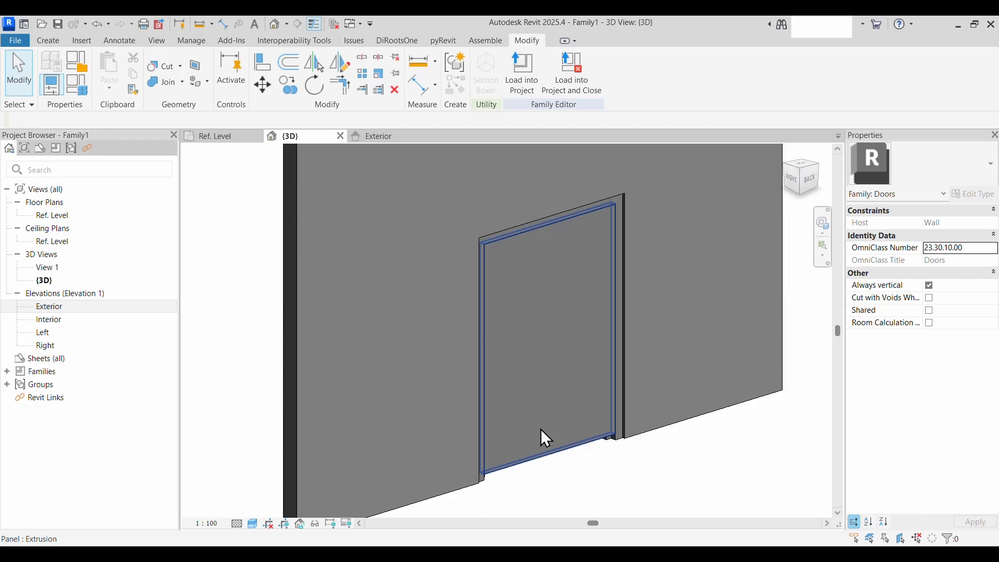
Turn on Use Render Appearance in the shading settings of both the Door Panel and Door Frame materials
{"action": "left_click", "coordinate": [556, 387]}
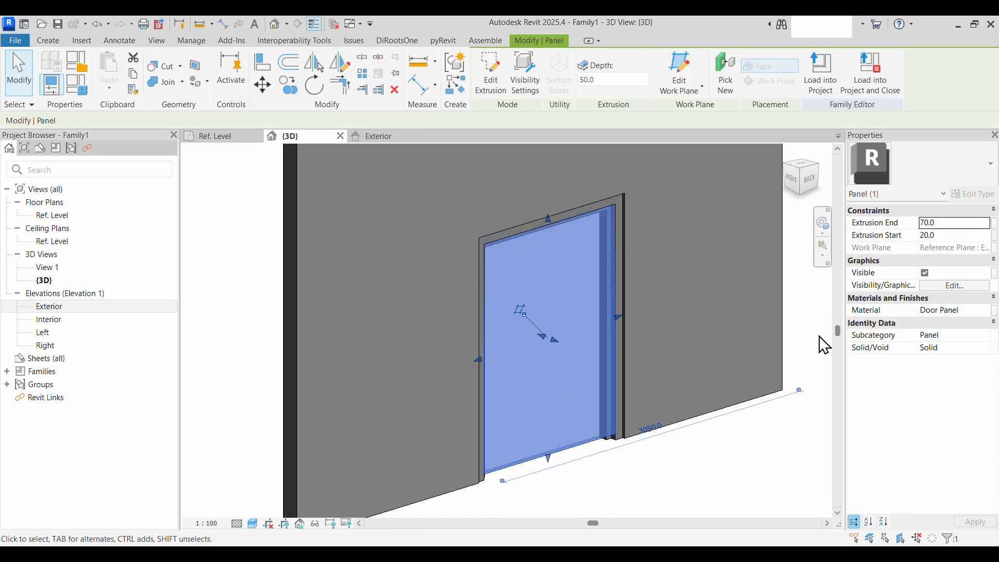
{"action": "left_click", "coordinate": [978, 311]}
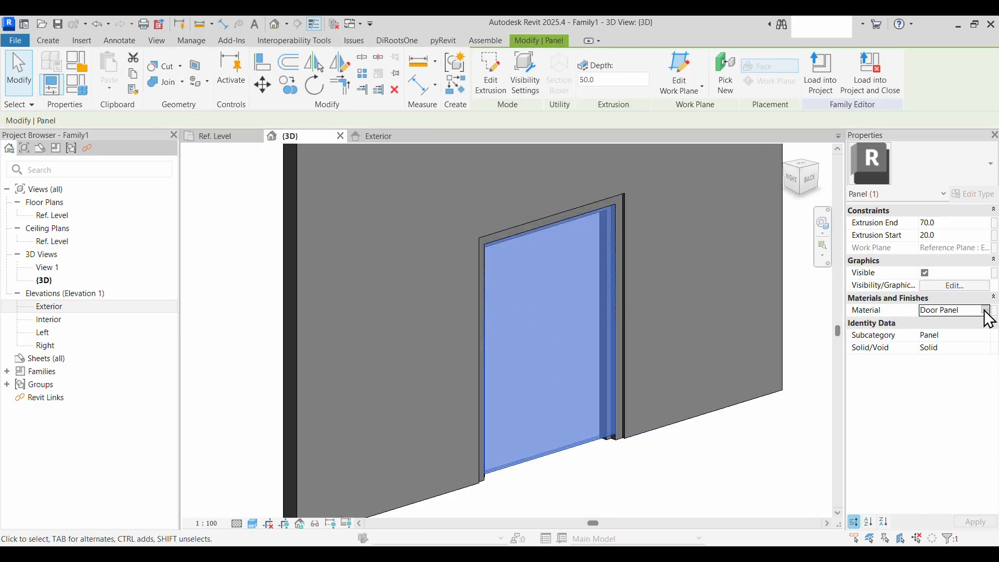
{"action": "left_click", "coordinate": [986, 311]}
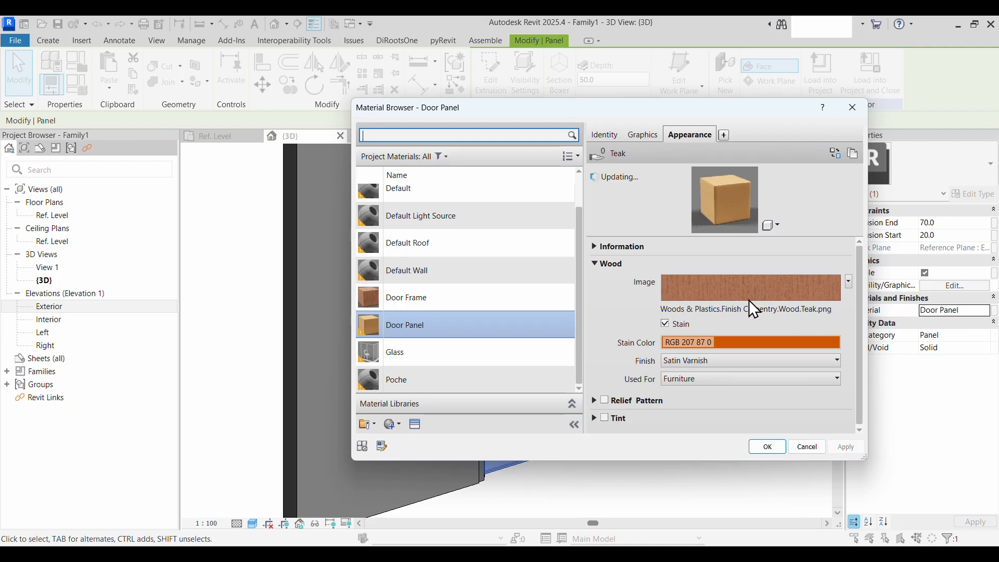
{"action": "left_click", "coordinate": [636, 137]}
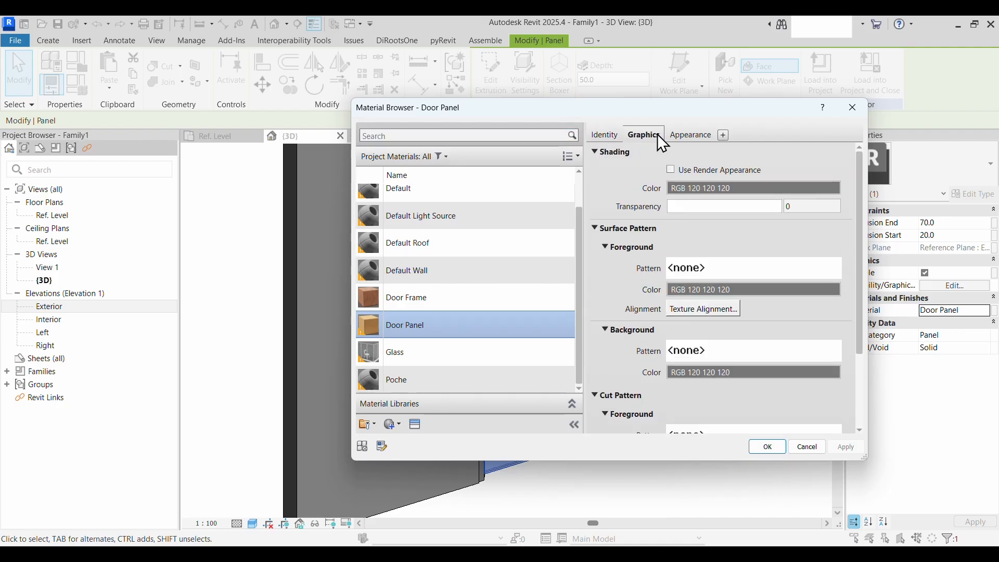
{"action": "left_click", "coordinate": [671, 170]}
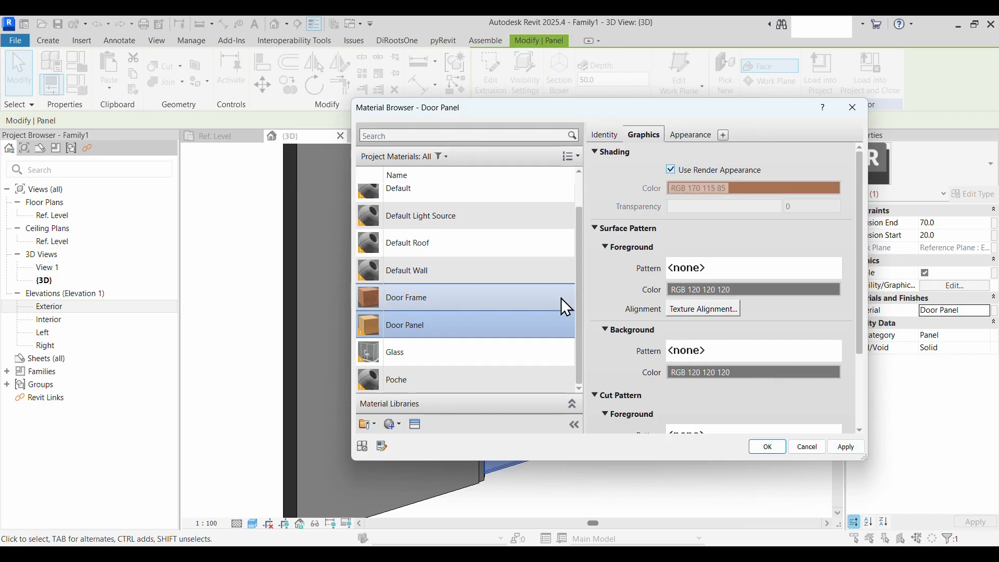
{"action": "left_click", "coordinate": [514, 305]}
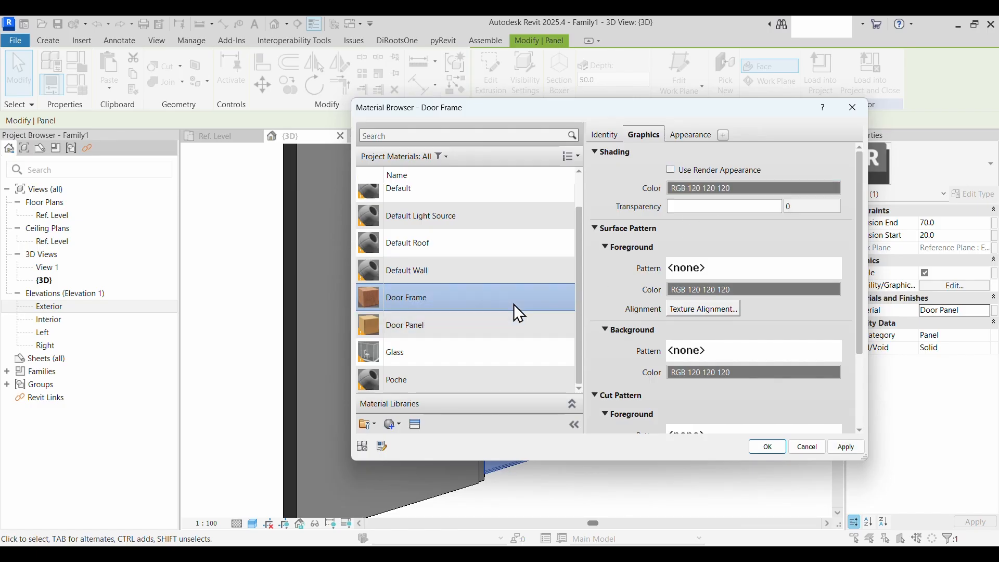
{"action": "left_click", "coordinate": [671, 169]}
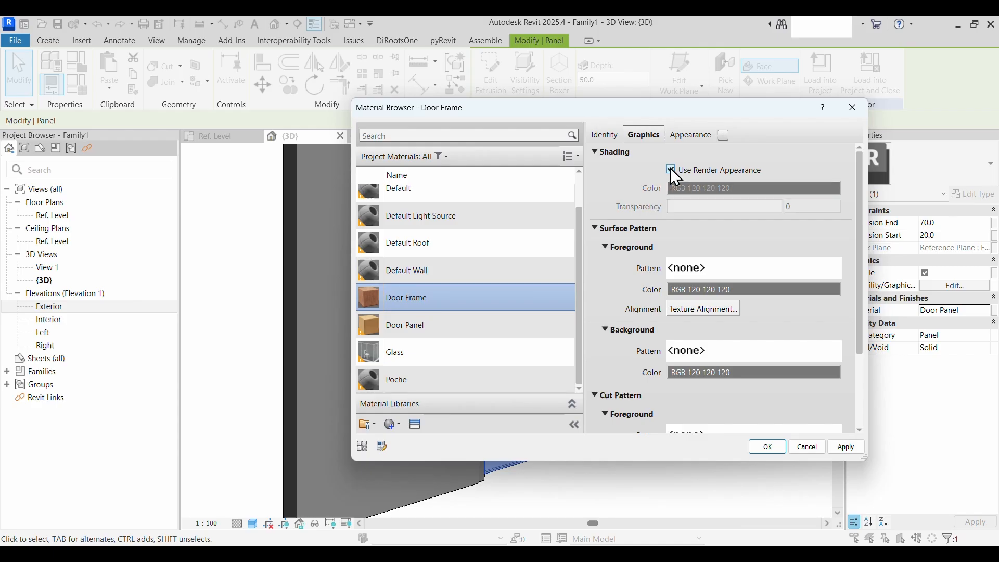
{"action": "left_click", "coordinate": [767, 446]}
{"action": "left_click", "coordinate": [697, 458]}
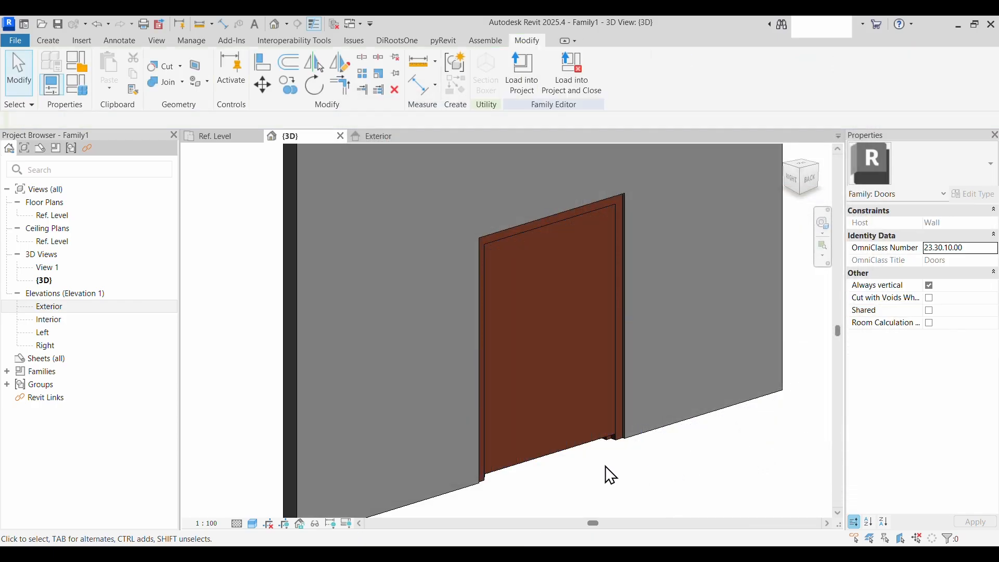
Assign the Door Panel material back to the door's panel extrusion in place of Door Frame
{"action": "scroll", "coordinate": [611, 476], "scroll_direction": "up", "scroll_amount": 4}
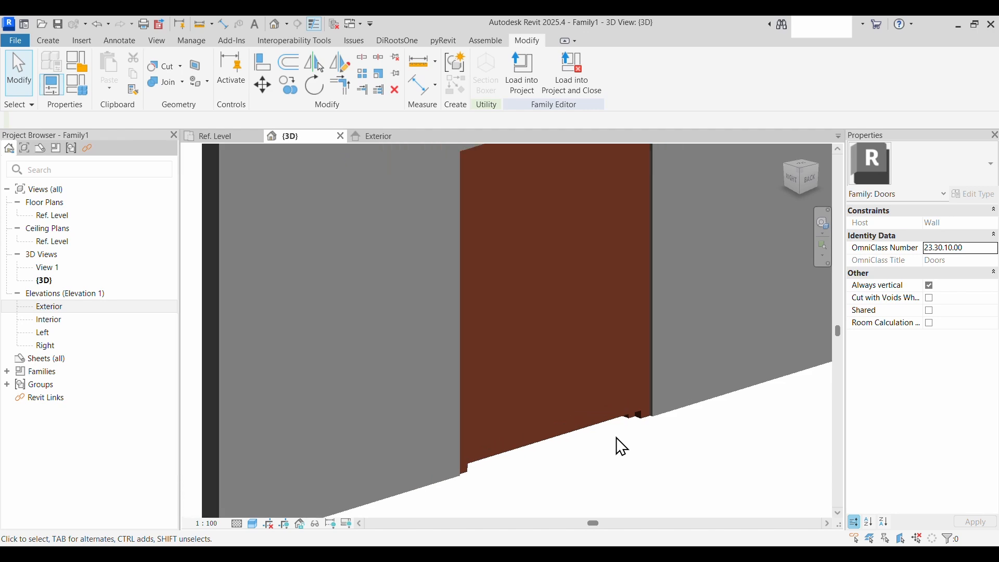
{"action": "scroll", "coordinate": [616, 438], "scroll_direction": "down", "scroll_amount": 1}
{"action": "middle_click_drag", "start_coordinate": [676, 479], "coordinate": [668, 479]}
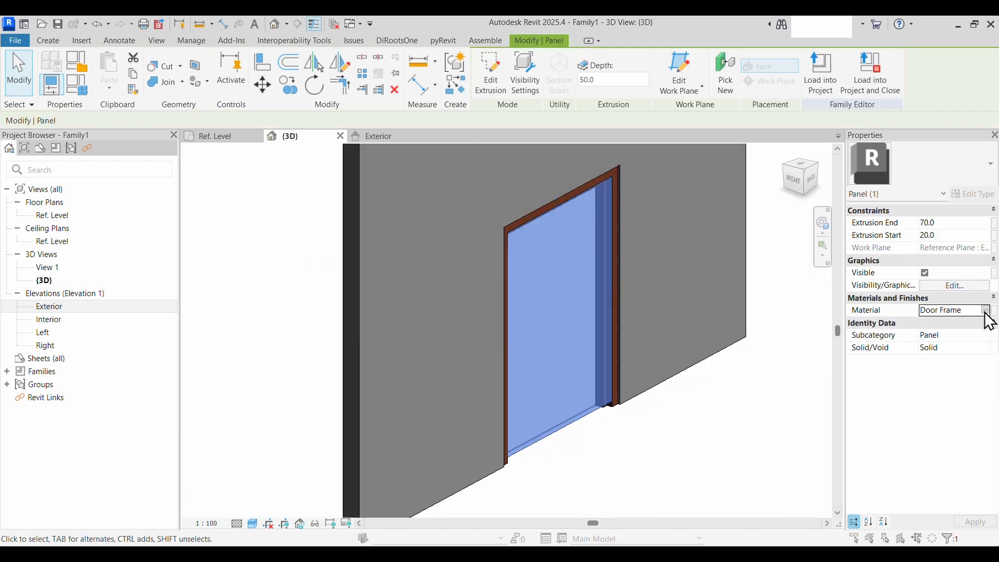
{"action": "left_click", "coordinate": [985, 311]}
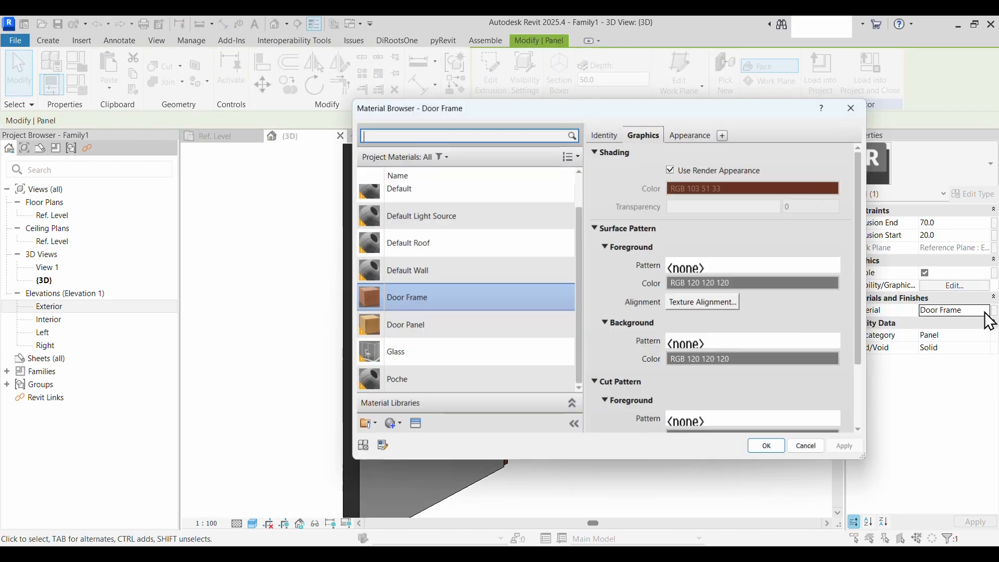
{"action": "left_click", "coordinate": [423, 340]}
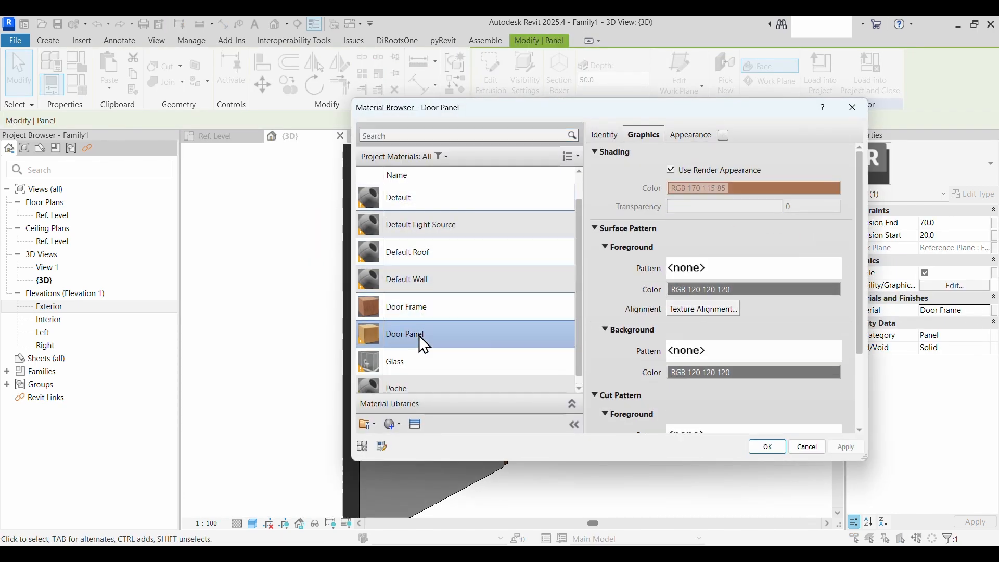
{"action": "left_click", "coordinate": [767, 447]}
{"action": "left_click", "coordinate": [769, 454]}
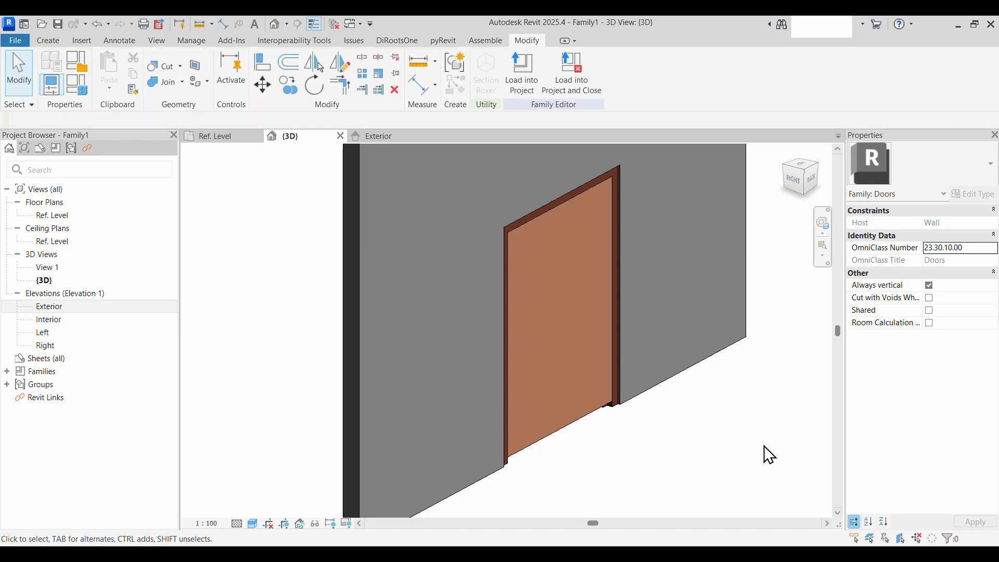
Set the door family's Width parameter to 1000 in the family types and accept the change
{"action": "middle_click_drag", "start_coordinate": [686, 423], "coordinate": [616, 462], "text": "shift"}
{"action": "left_click", "coordinate": [79, 87]}
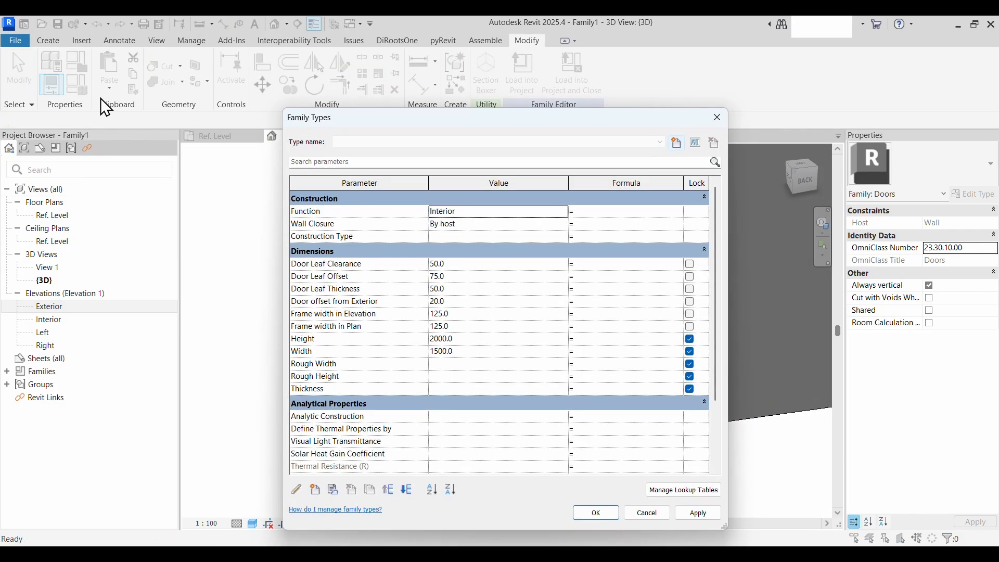
{"action": "left_click_drag", "start_coordinate": [468, 126], "coordinate": [222, 71]}
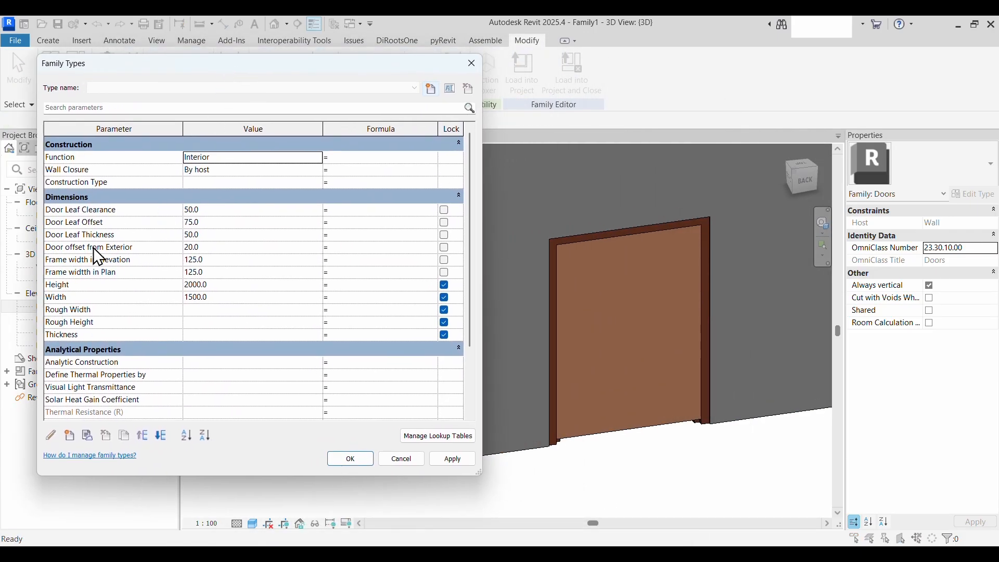
{"action": "left_click", "coordinate": [235, 298]}
{"action": "type", "text": "1000"}
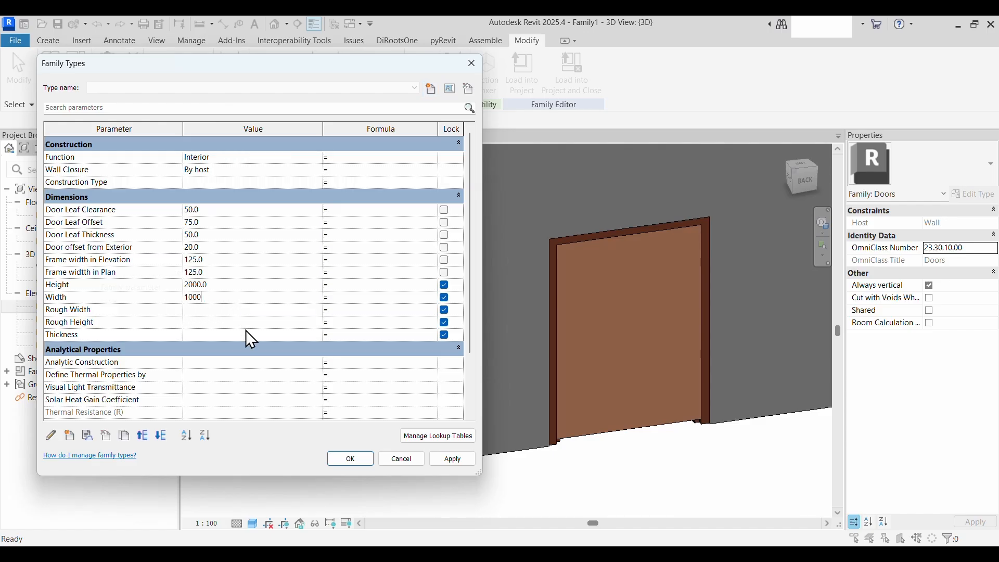
{"action": "left_click", "coordinate": [350, 460]}
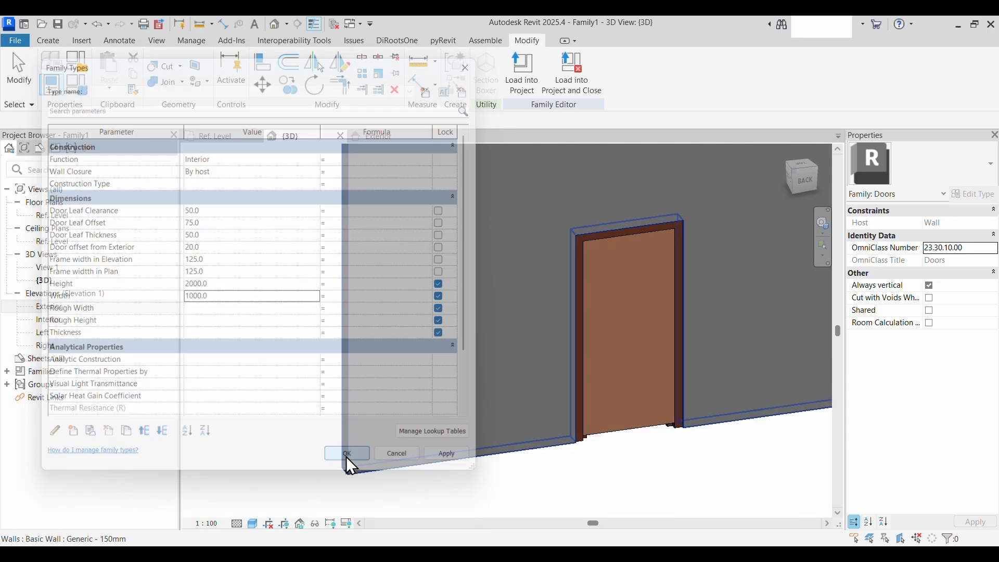
Search the Autodesk family library for "handle" and load the Doors_Handle_Level_3 family
{"action": "scroll", "coordinate": [671, 455], "scroll_direction": "up", "scroll_amount": 3}
{"action": "middle_click_drag", "start_coordinate": [661, 444], "coordinate": [545, 518]}
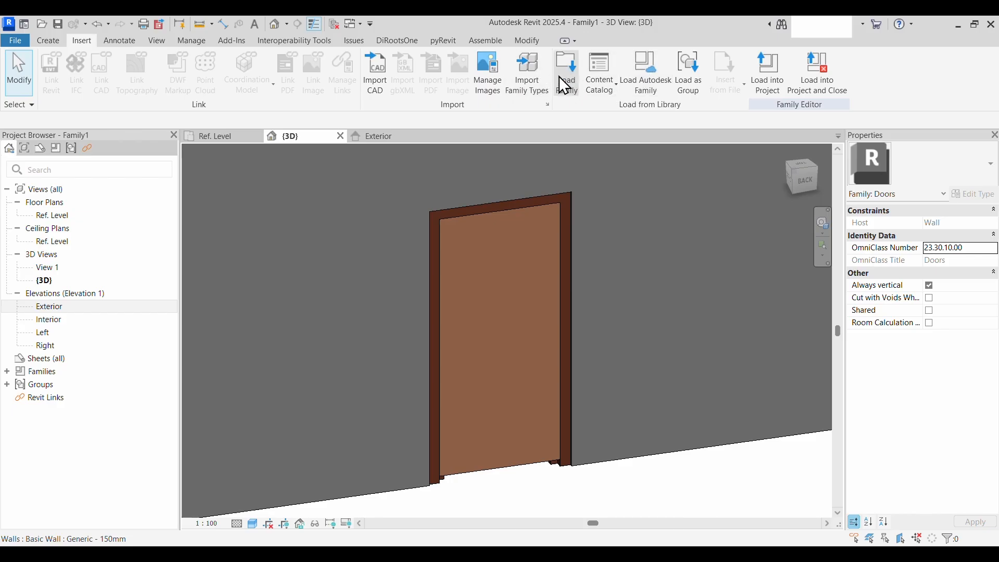
{"action": "left_click", "coordinate": [643, 73]}
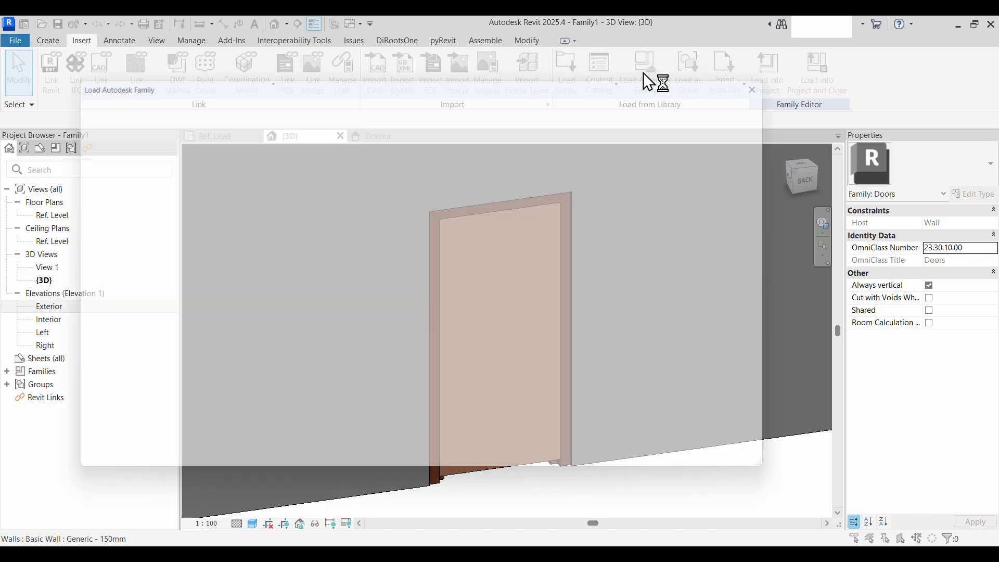
{"action": "left_click", "coordinate": [442, 106]}
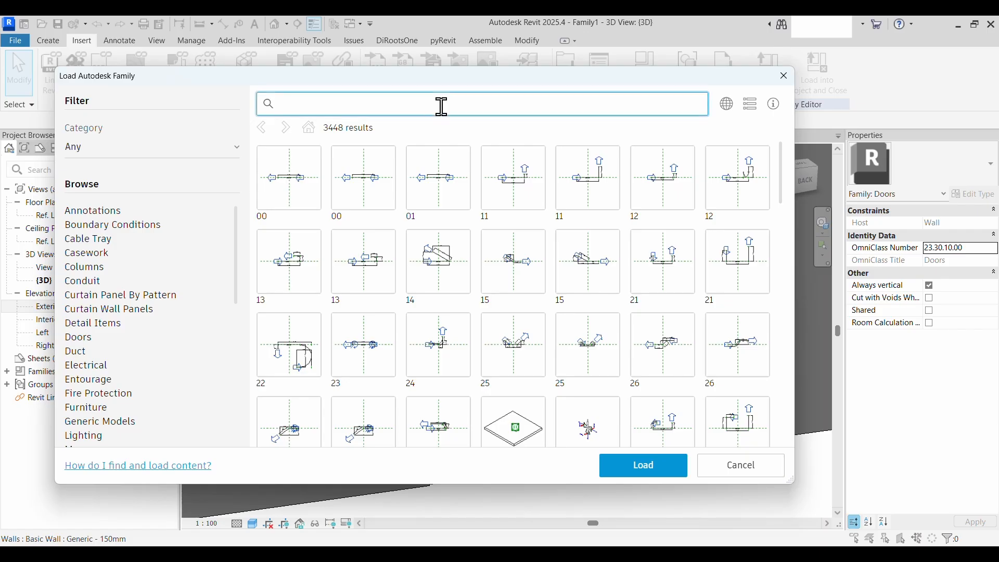
{"action": "type", "text": "handle"}
{"action": "key", "text": "Return"}
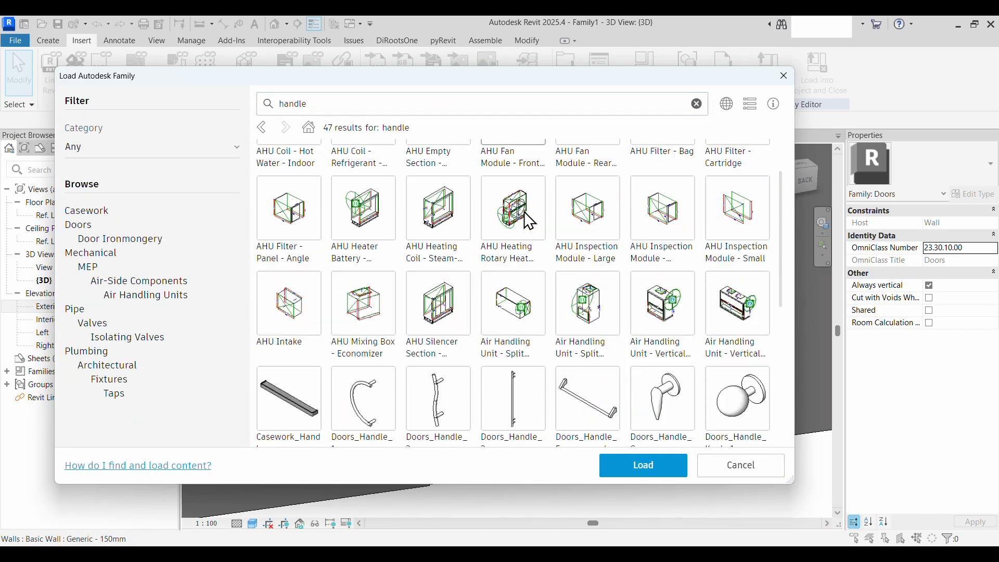
{"action": "scroll", "coordinate": [520, 232], "scroll_direction": "down", "scroll_amount": 2}
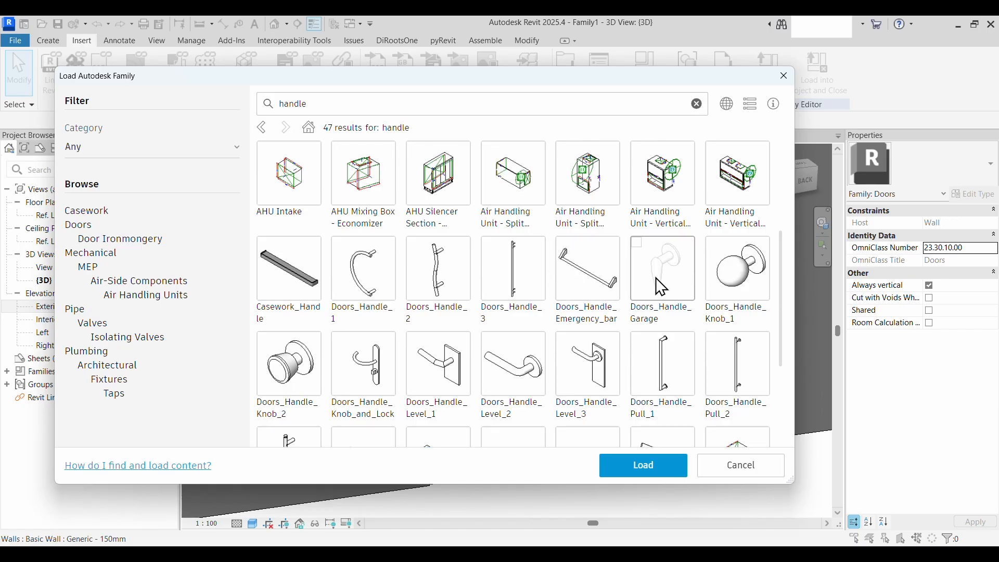
{"action": "scroll", "coordinate": [624, 379], "scroll_direction": "down", "scroll_amount": 1}
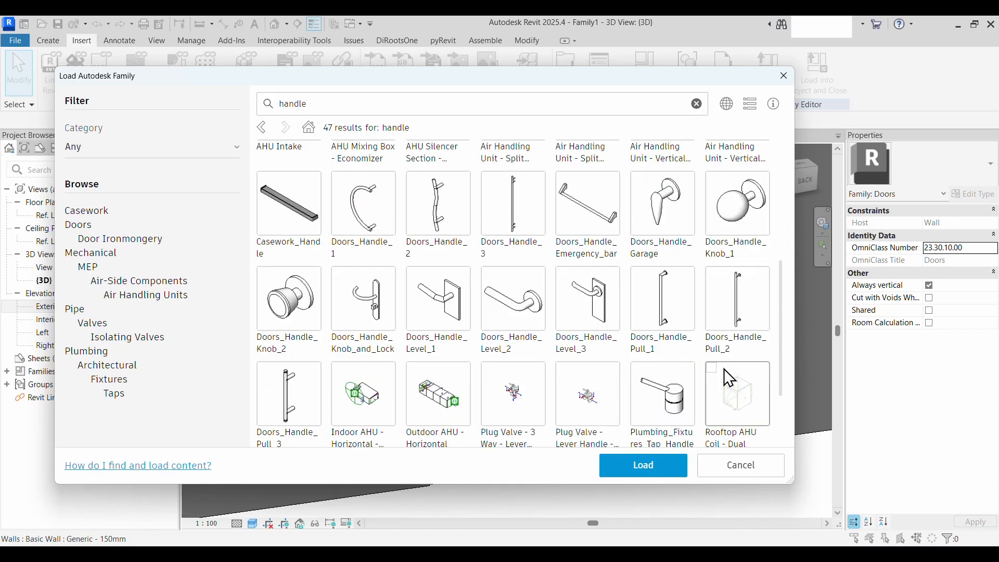
{"action": "left_click", "coordinate": [588, 299]}
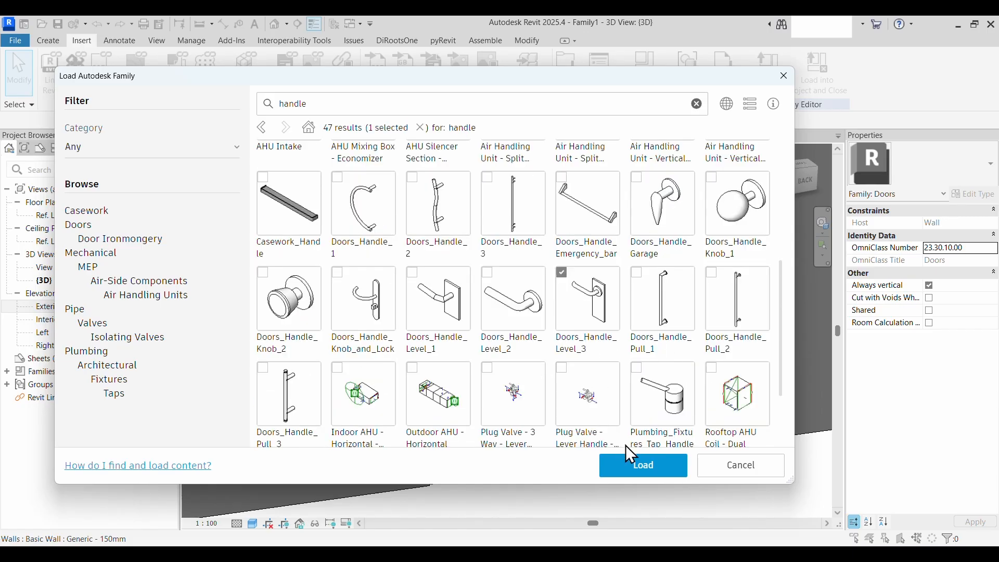
{"action": "left_click", "coordinate": [632, 469]}
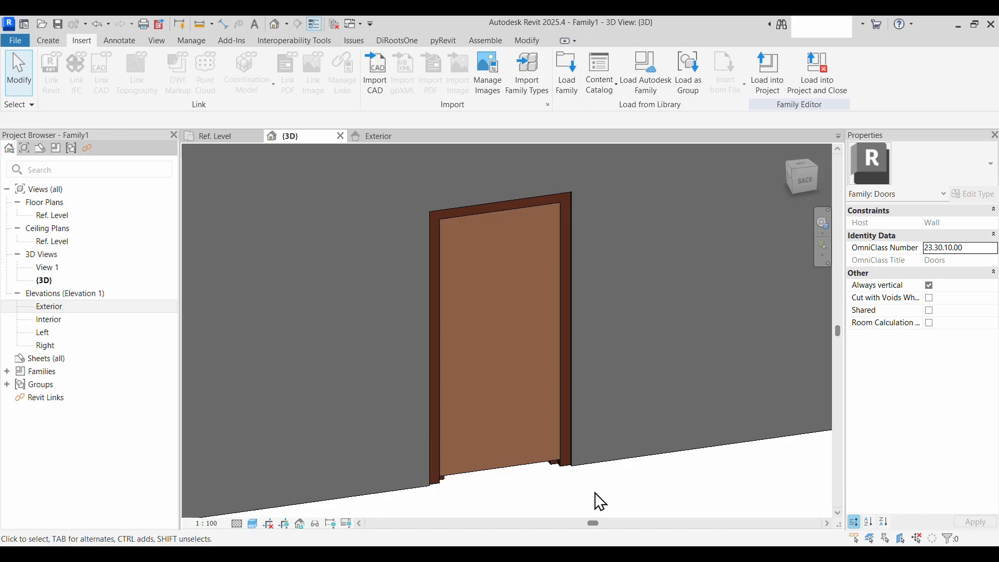
Place one Doors_Handle_Level_3 component in the Ref. Level plan on the door's exterior side, about 325 mm from the opening's right edge
{"action": "left_click", "coordinate": [221, 137]}
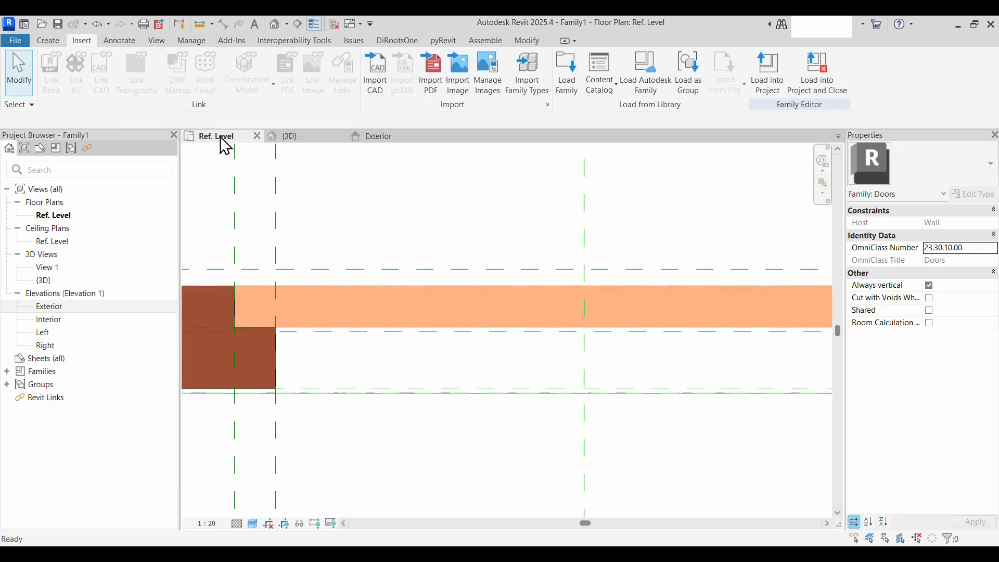
{"action": "scroll", "coordinate": [591, 383], "scroll_direction": "down", "scroll_amount": 4}
{"action": "middle_click_drag", "start_coordinate": [591, 401], "coordinate": [515, 383]}
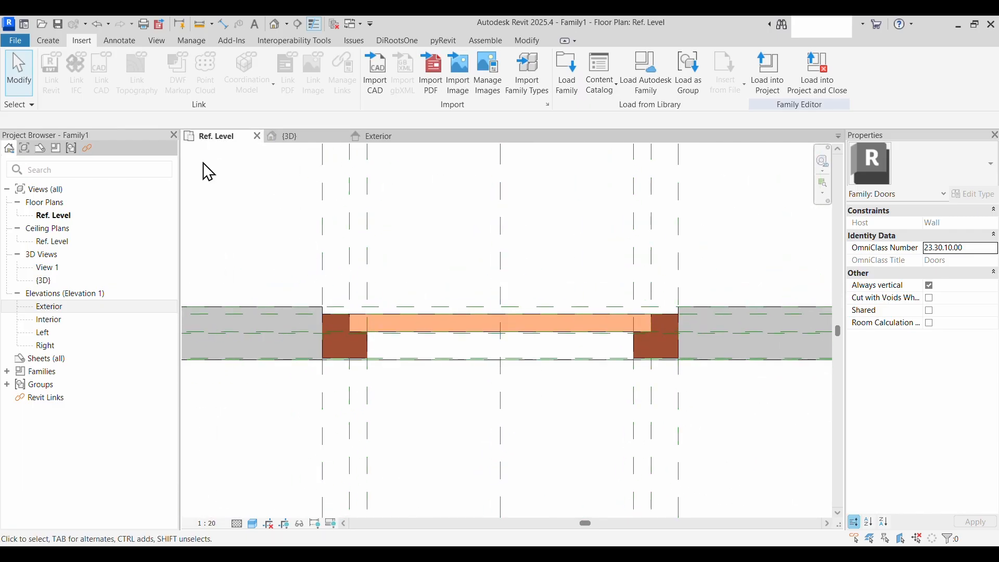
{"action": "left_click", "coordinate": [53, 42]}
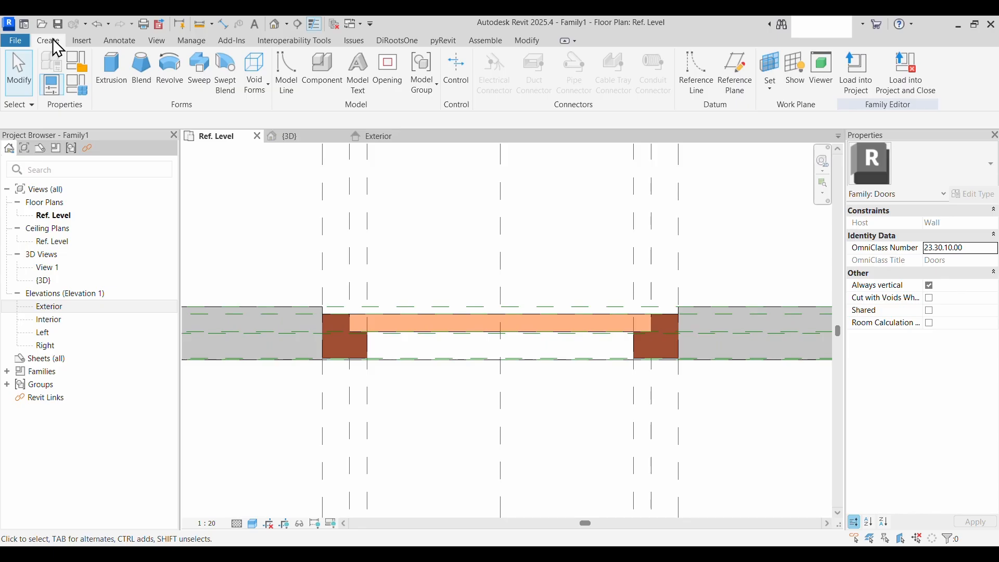
{"action": "left_click", "coordinate": [326, 91]}
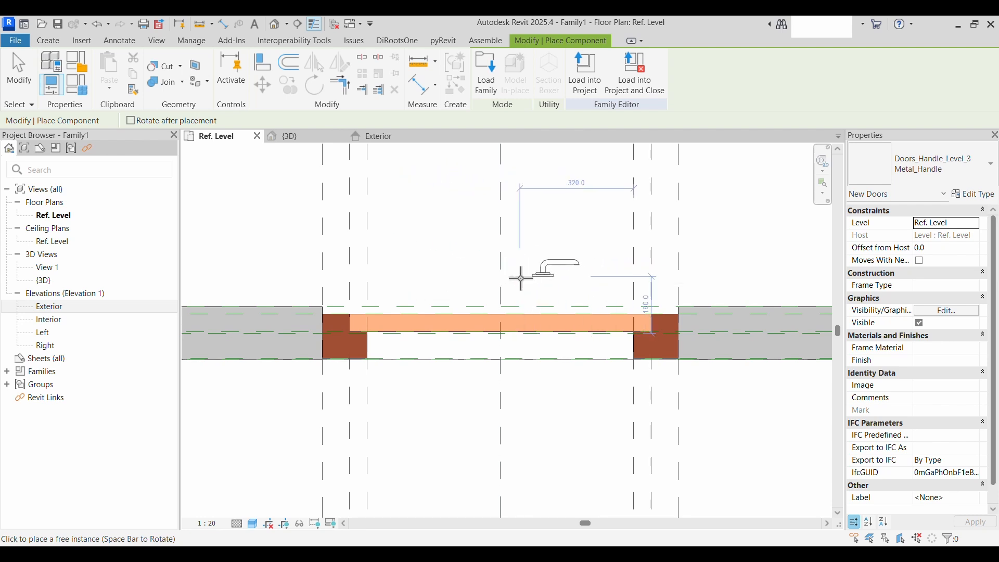
{"action": "left_click", "coordinate": [560, 277]}
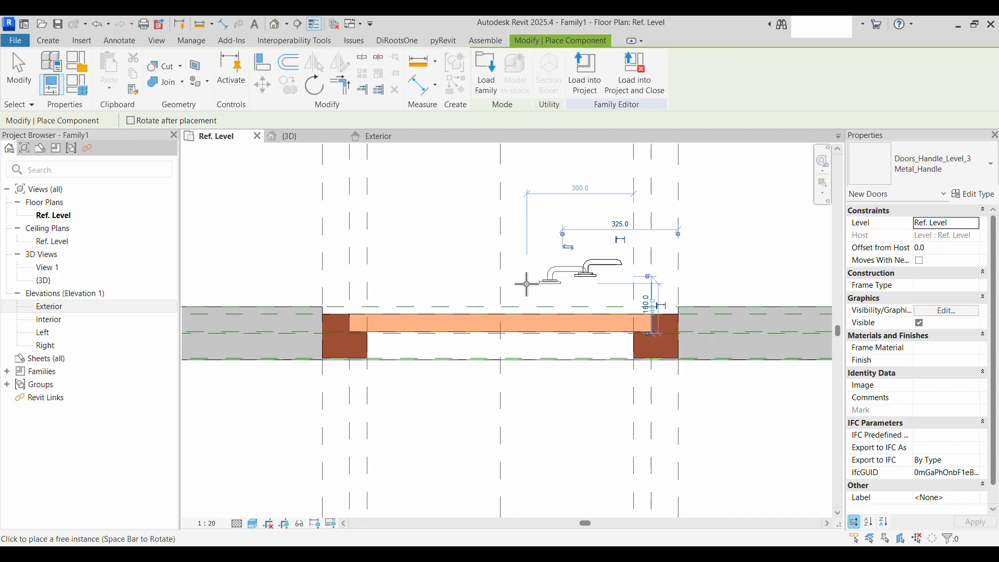
{"action": "key", "text": "Escape"}
{"action": "key", "text": "Escape"}
In the Interior elevation, draw a horizontal reference plane across the door, about 1053 mm above the reference level
{"action": "scroll", "coordinate": [492, 331], "scroll_direction": "down", "scroll_amount": 3}
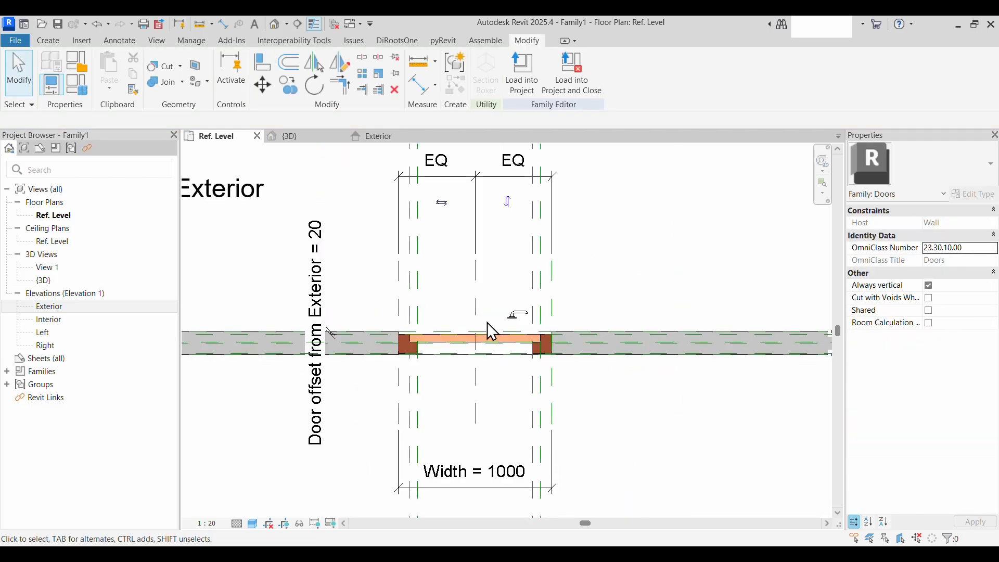
{"action": "middle_click_drag", "start_coordinate": [487, 322], "coordinate": [549, 310]}
{"action": "scroll", "coordinate": [552, 312], "scroll_direction": "down", "scroll_amount": 2}
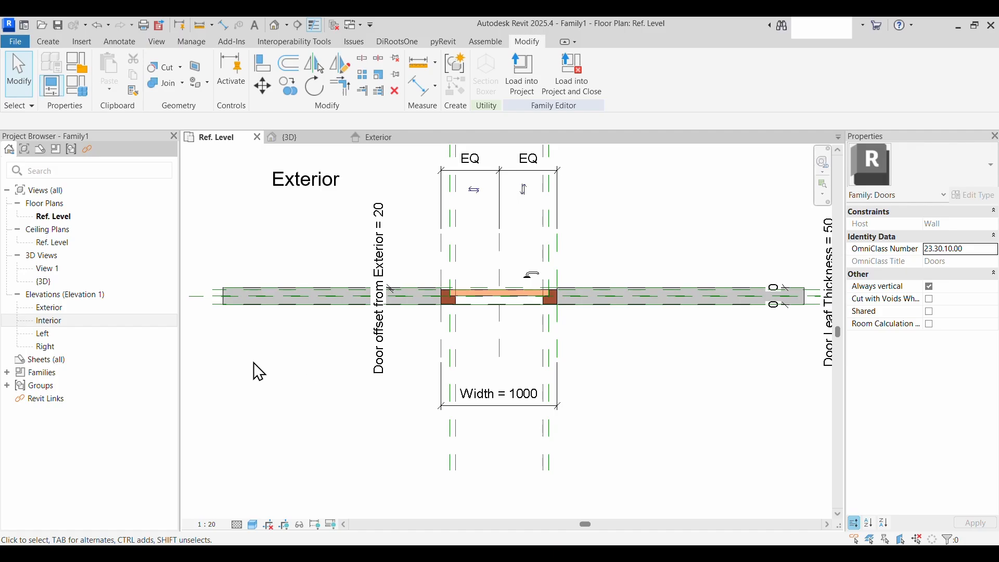
{"action": "double_click", "coordinate": [51, 321]}
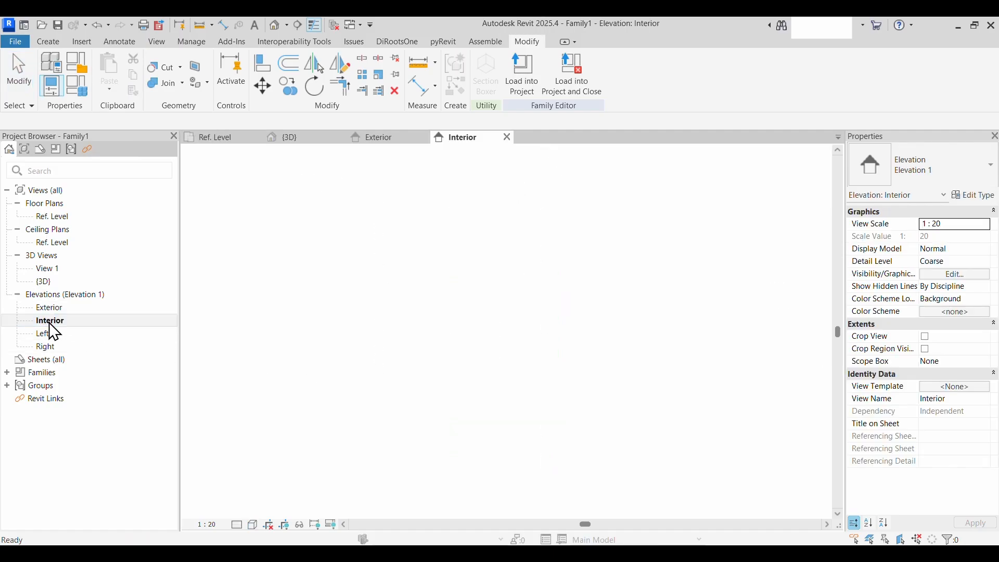
{"action": "scroll", "coordinate": [403, 426], "scroll_direction": "up", "scroll_amount": 3}
{"action": "middle_click_drag", "start_coordinate": [527, 443], "coordinate": [509, 429]}
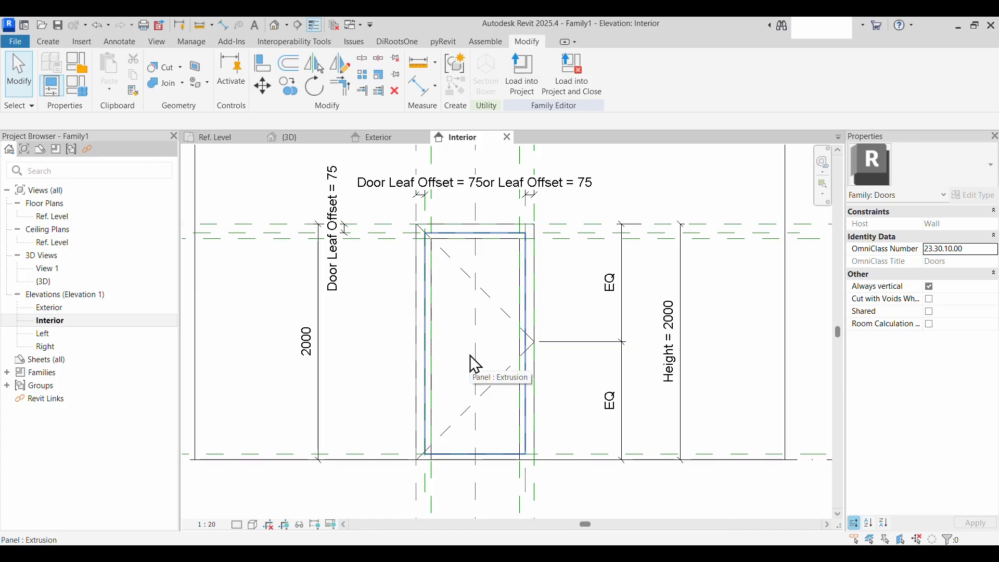
{"action": "key", "text": "r"}
{"action": "key", "text": "p"}
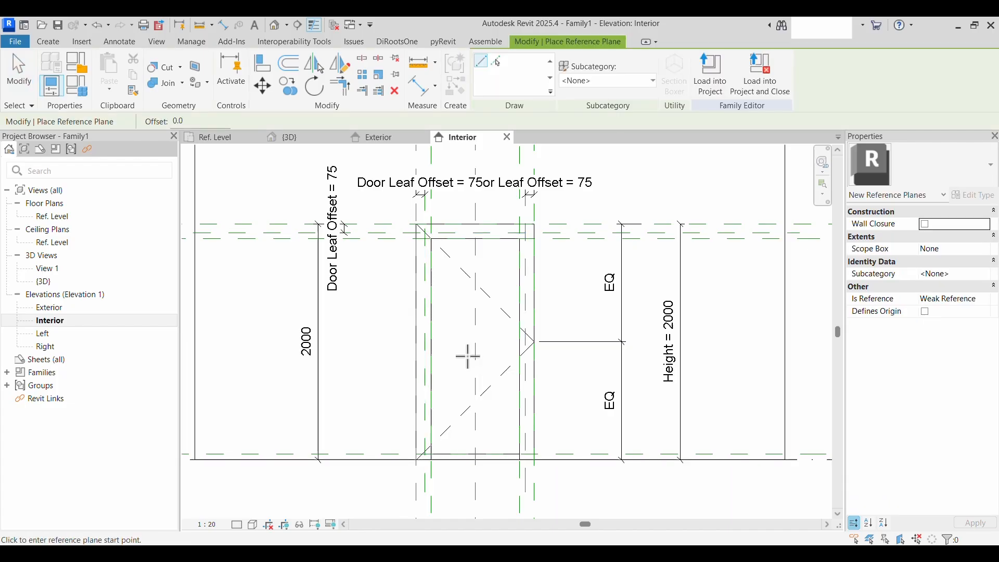
{"action": "left_click", "coordinate": [324, 336]}
{"action": "left_click", "coordinate": [731, 329]}
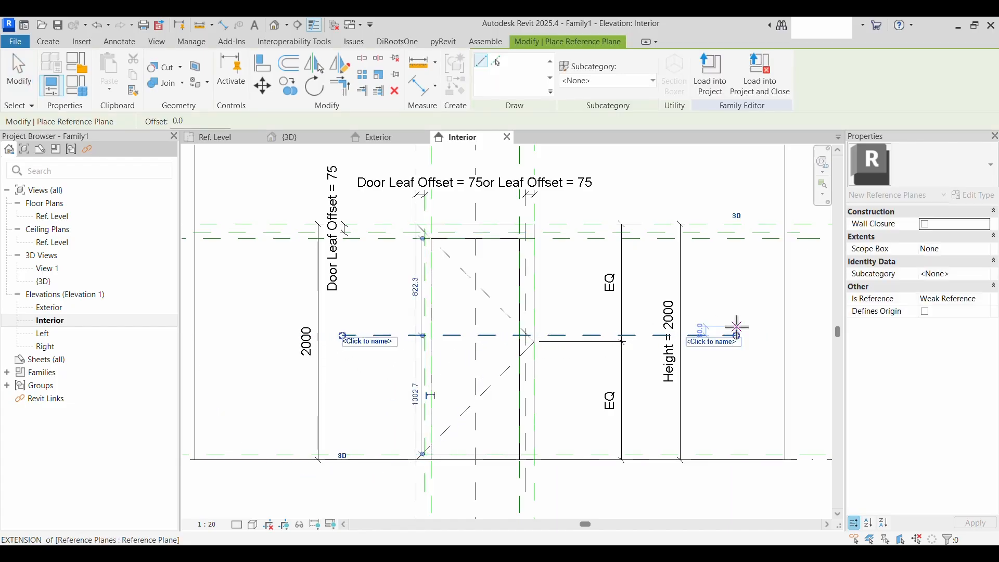
Draw a vertical reference plane through the door panel, about 306 mm from the opening's left edge
{"action": "scroll", "coordinate": [404, 389], "scroll_direction": "down", "scroll_amount": 1}
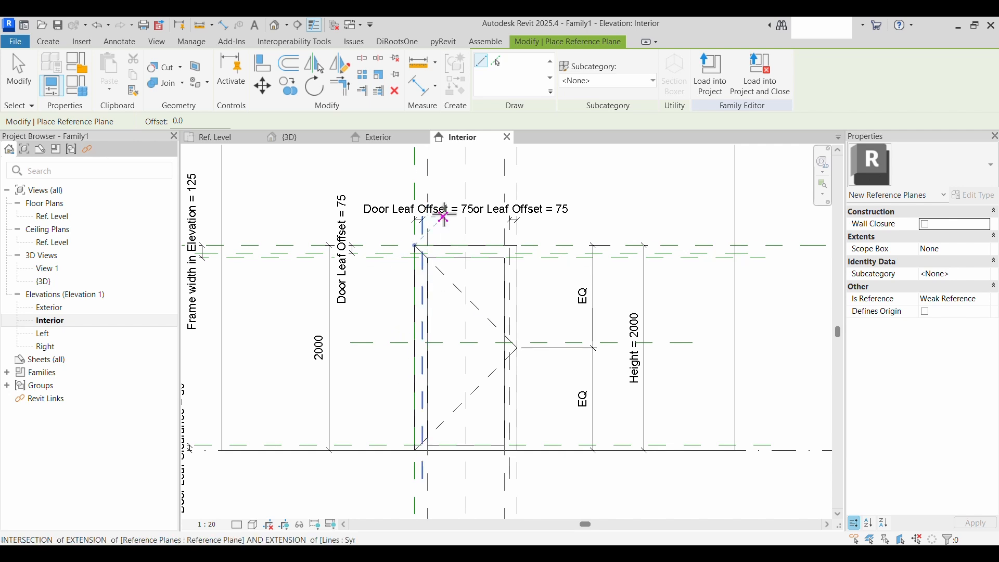
{"action": "left_click", "coordinate": [446, 176]}
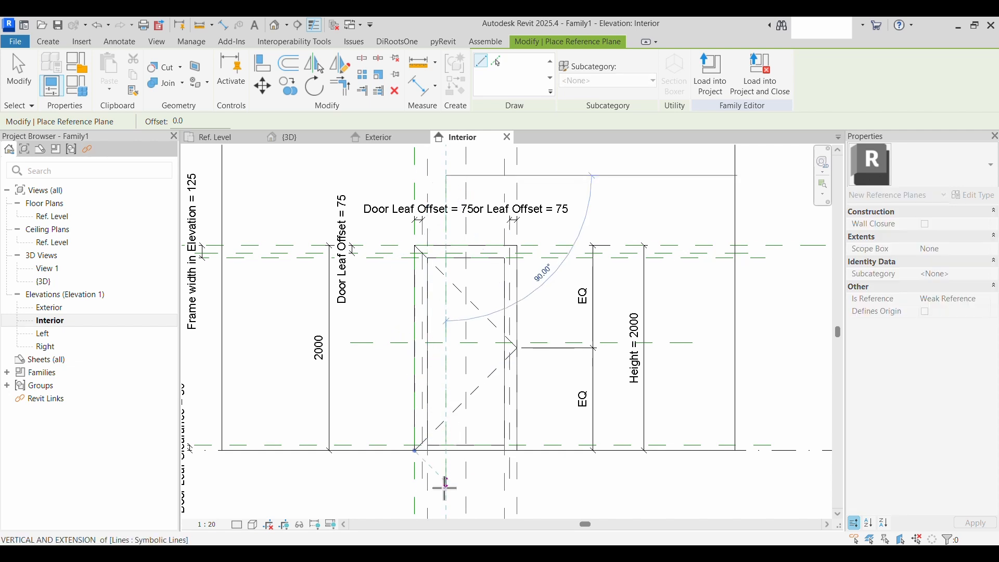
{"action": "left_click", "coordinate": [446, 489]}
{"action": "key", "text": "Escape"}
{"action": "key", "text": "Escape"}
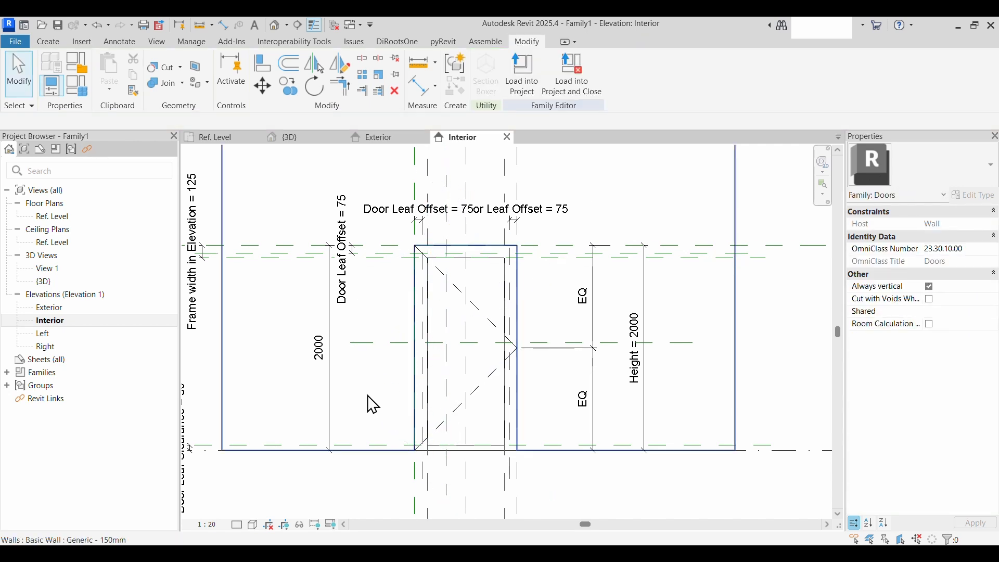
Add an aligned dimension from the reference level to the new horizontal reference plane
{"action": "scroll", "coordinate": [370, 403], "scroll_direction": "up", "scroll_amount": 1}
{"action": "middle_click_drag", "start_coordinate": [368, 398], "coordinate": [368, 412]}
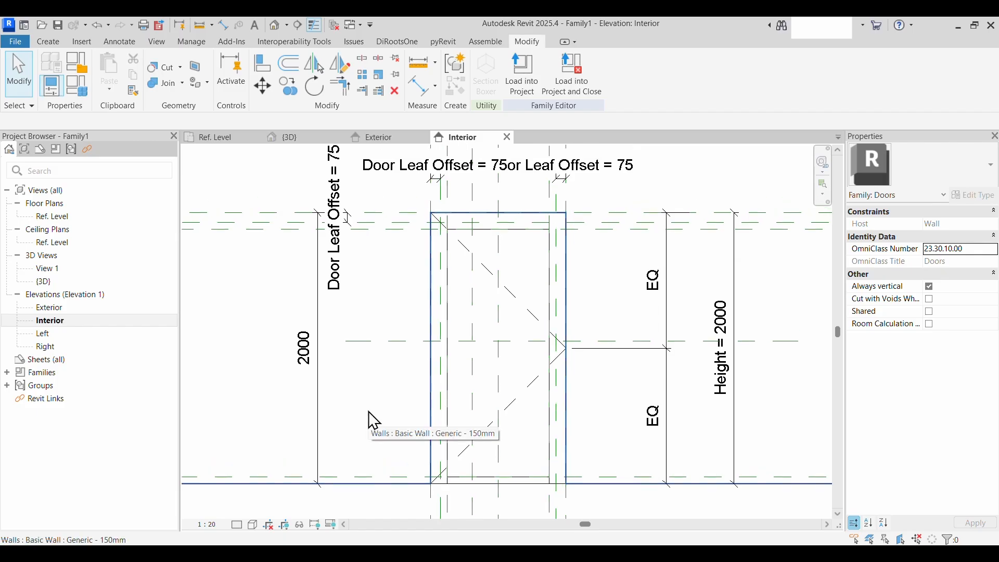
{"action": "key", "text": "d"}
{"action": "key", "text": "i"}
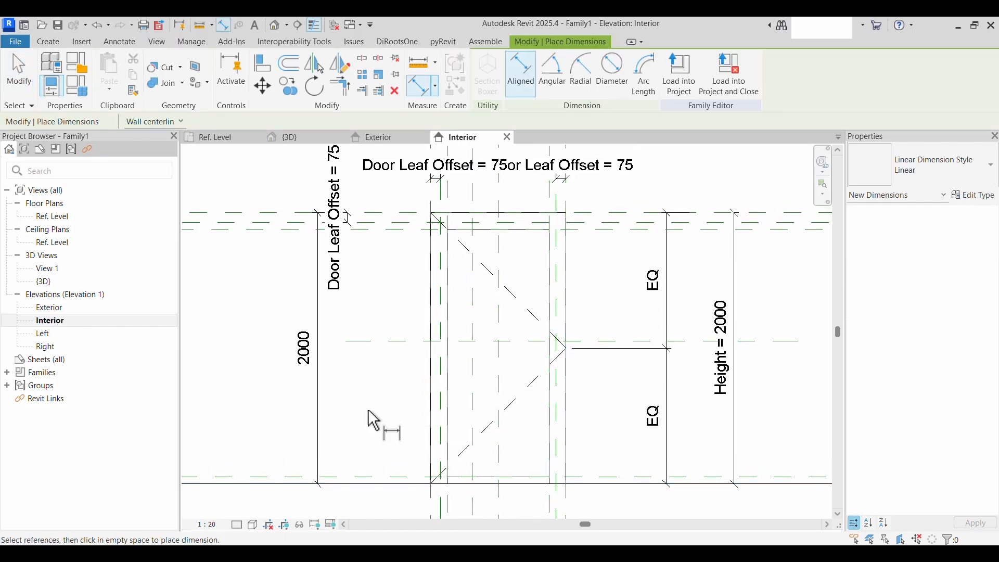
{"action": "left_click", "coordinate": [376, 484]}
{"action": "left_click", "coordinate": [379, 341]}
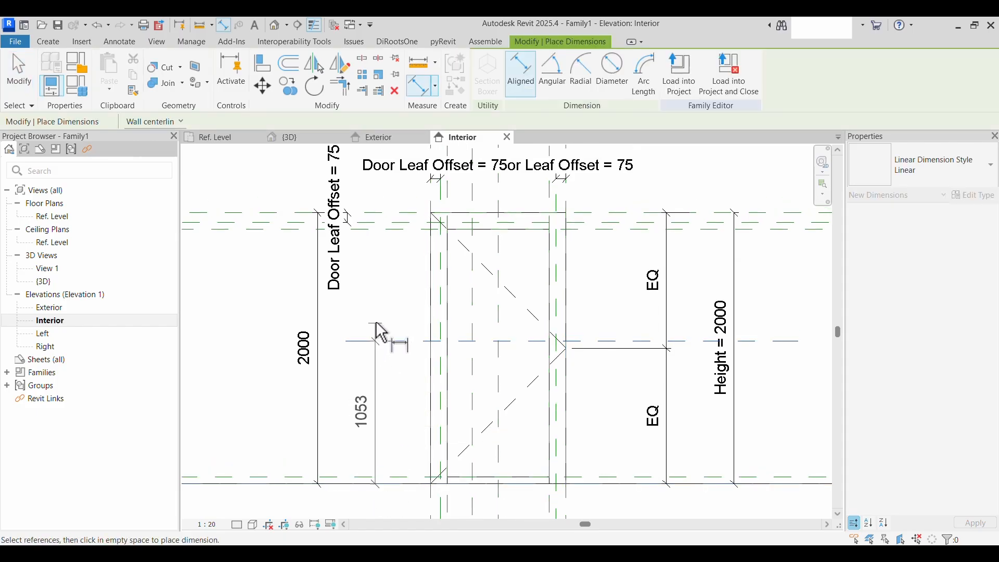
{"action": "key", "text": "Escape"}
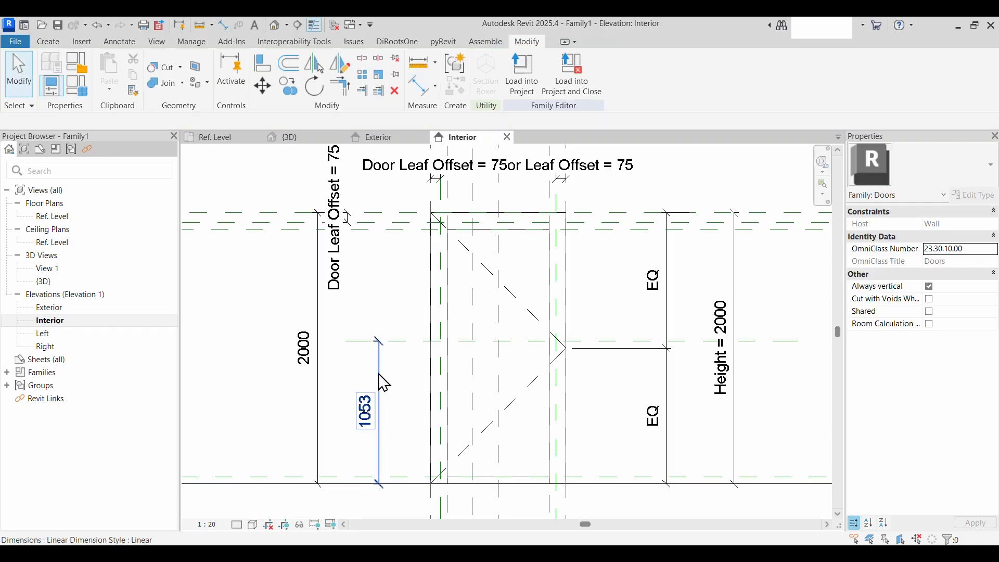
Label the horizontal plane's height dimension with a new type family parameter named "Handle height"
{"action": "left_click", "coordinate": [380, 385]}
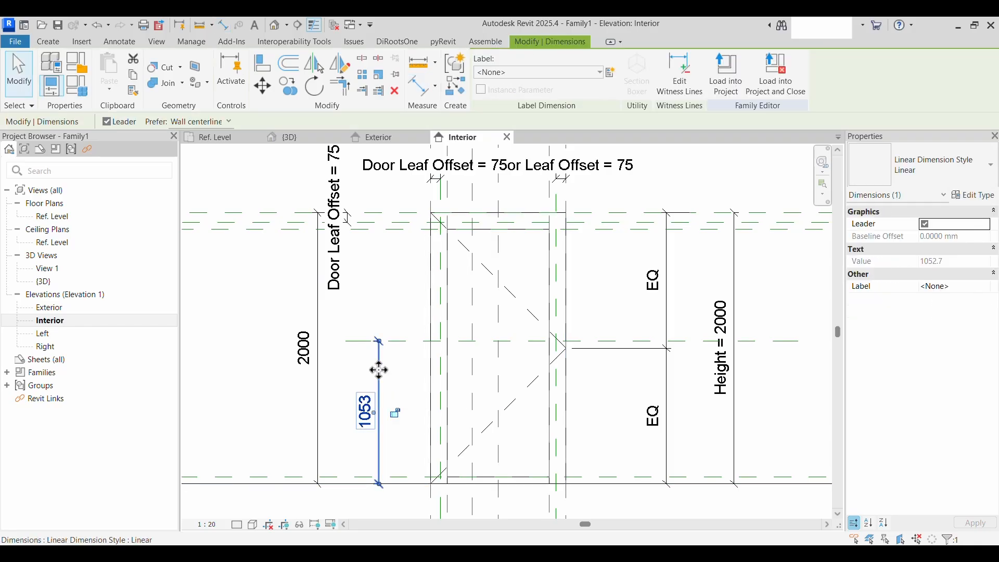
{"action": "left_click", "coordinate": [612, 72]}
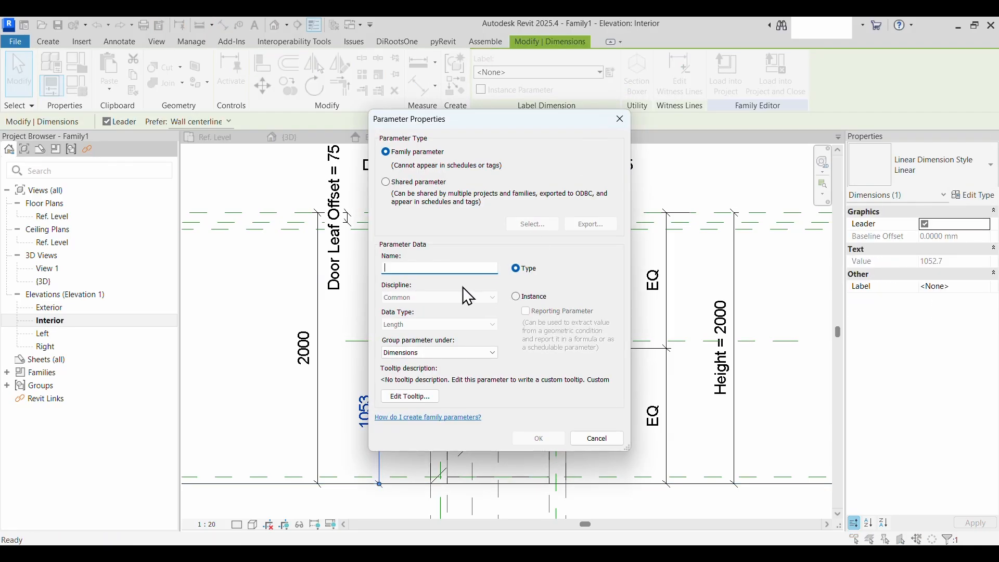
{"action": "type", "text": "Handle height"}
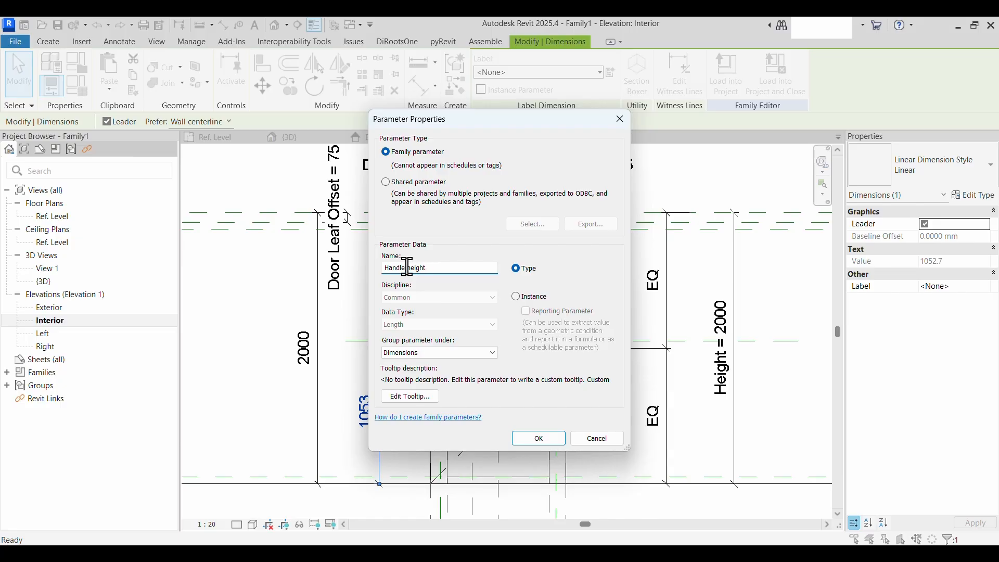
{"action": "key", "text": "BackSpace"}
{"action": "type", "text": "-"}
{"action": "left_click", "coordinate": [538, 438]}
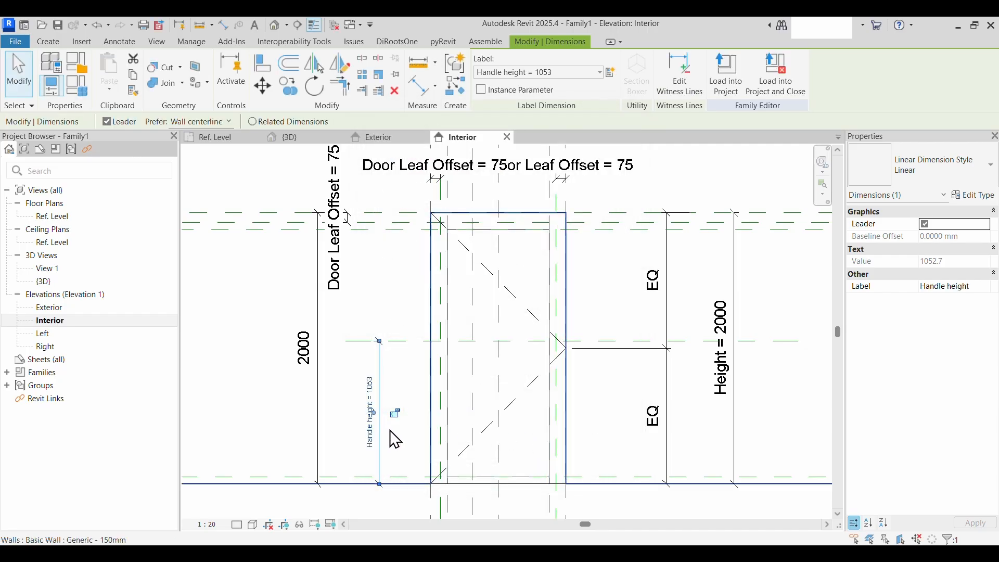
Set the Handle height dimension to 1000
{"action": "left_click", "coordinate": [371, 387]}
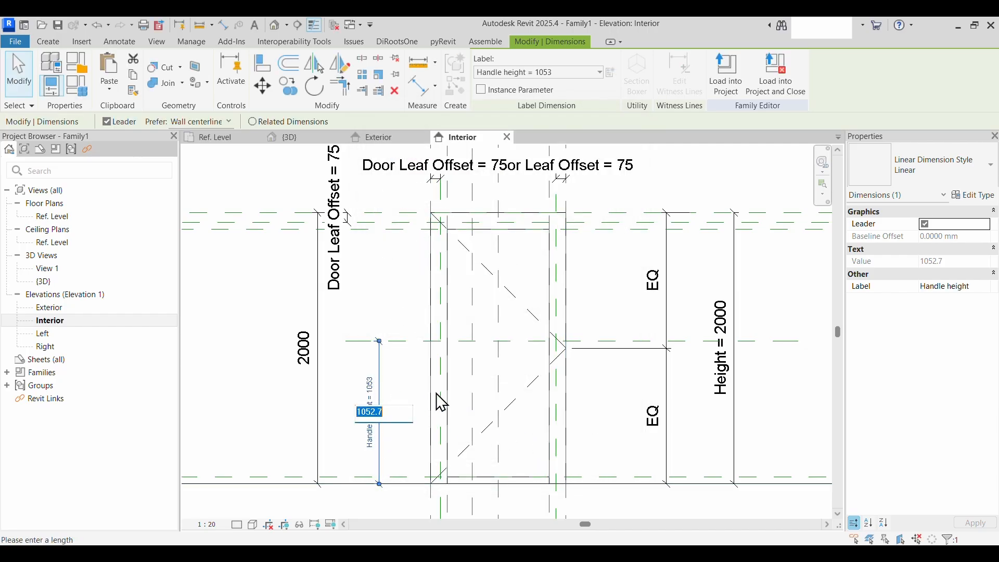
{"action": "type", "text": "1000"}
{"action": "key", "text": "Return"}
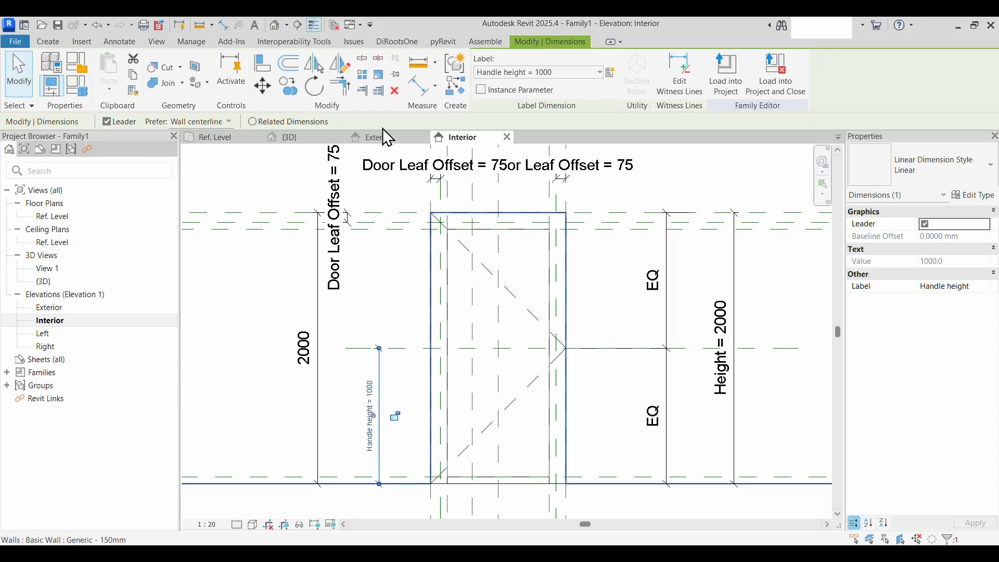
{"action": "left_click", "coordinate": [402, 269]}
Add an aligned dimension below the door from the opening's Left reference plane to the new vertical reference plane
{"action": "scroll", "coordinate": [402, 269], "scroll_direction": "down", "scroll_amount": 2}
{"action": "scroll", "coordinate": [461, 486], "scroll_direction": "up", "scroll_amount": 1}
{"action": "scroll", "coordinate": [464, 492], "scroll_direction": "up", "scroll_amount": 2}
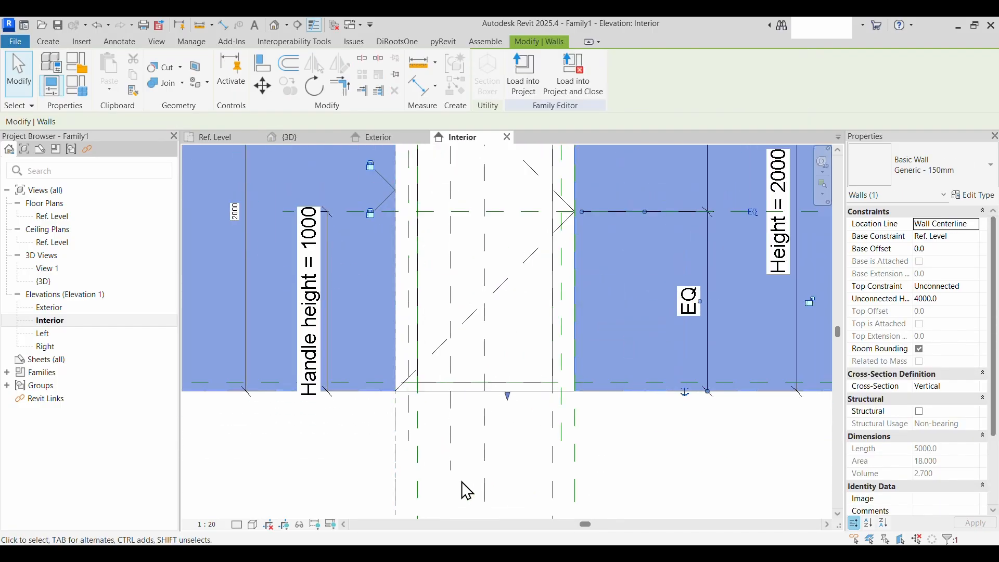
{"action": "left_click", "coordinate": [451, 443]}
{"action": "key", "text": "Escape"}
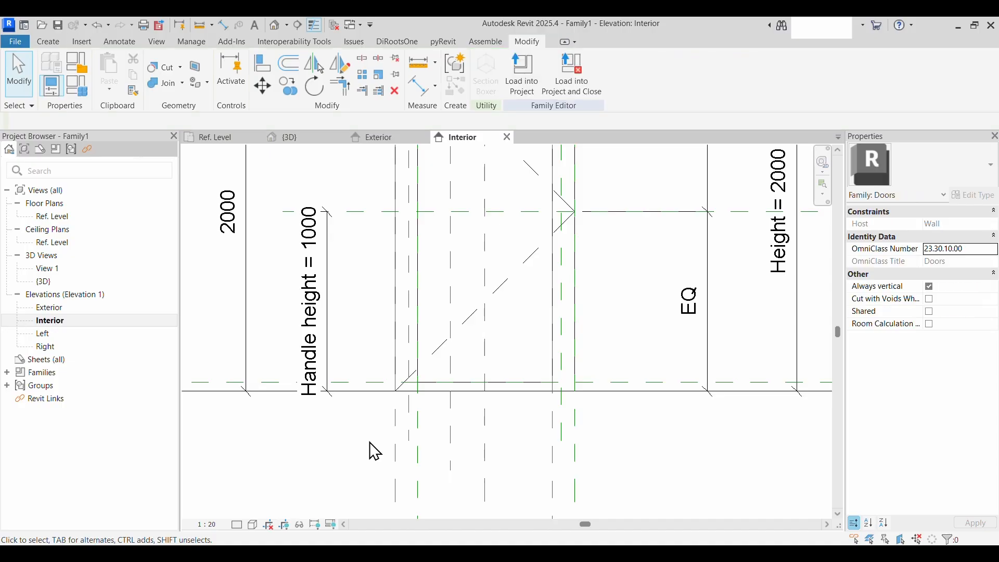
{"action": "key", "text": "d"}
{"action": "key", "text": "i"}
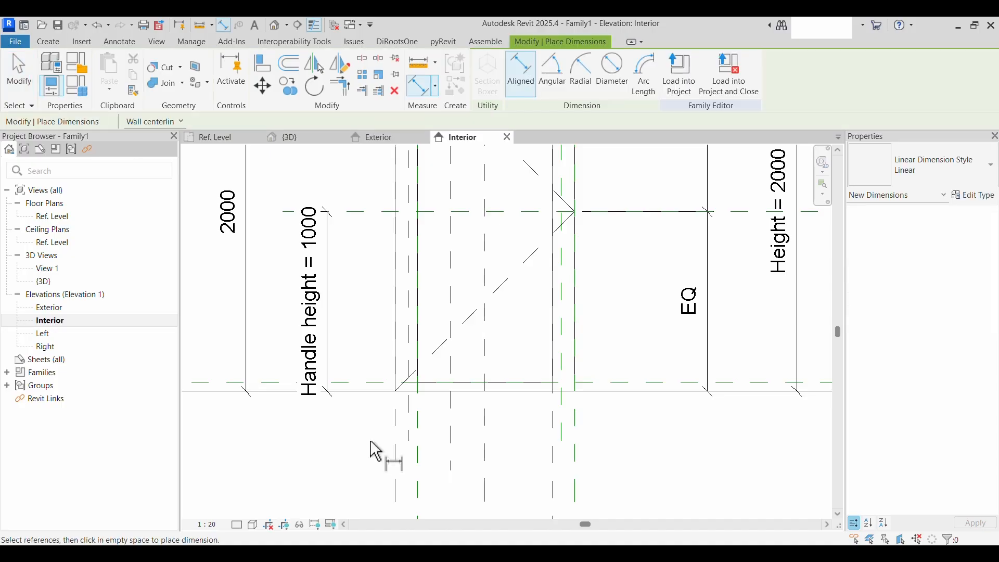
{"action": "left_click", "coordinate": [395, 423]}
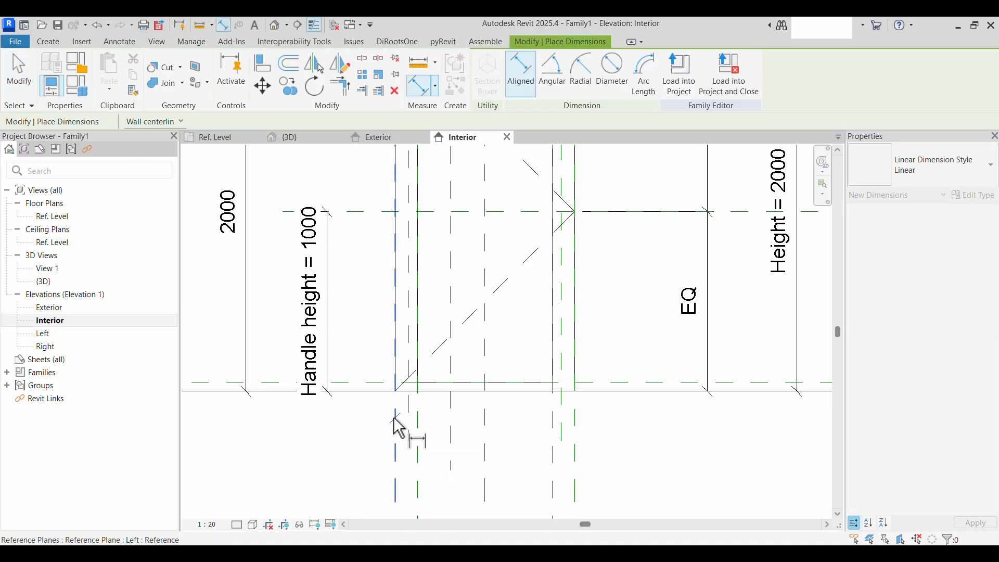
{"action": "left_click", "coordinate": [451, 426]}
{"action": "left_click", "coordinate": [471, 423]}
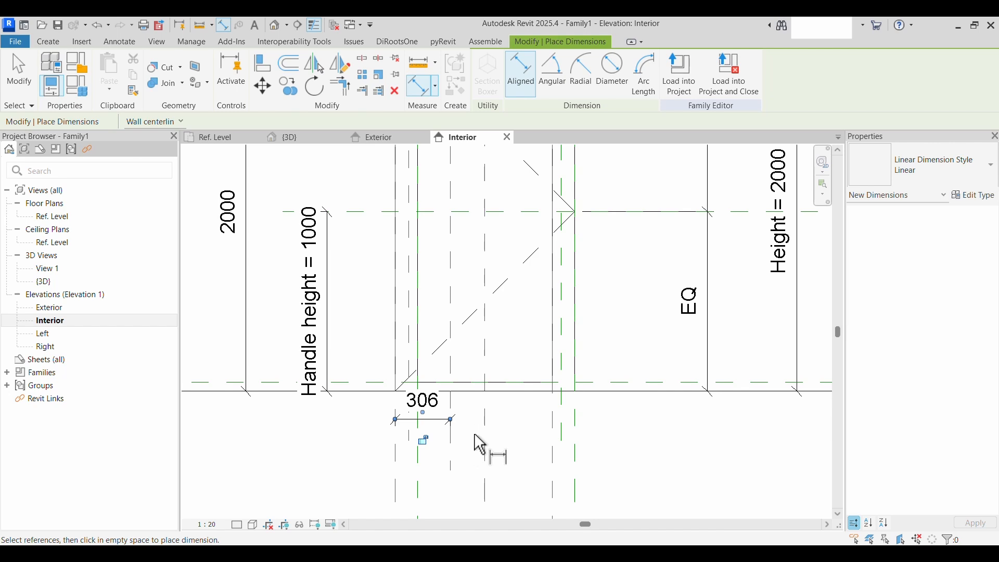
{"action": "key", "text": "Escape"}
{"action": "key", "text": "Escape"}
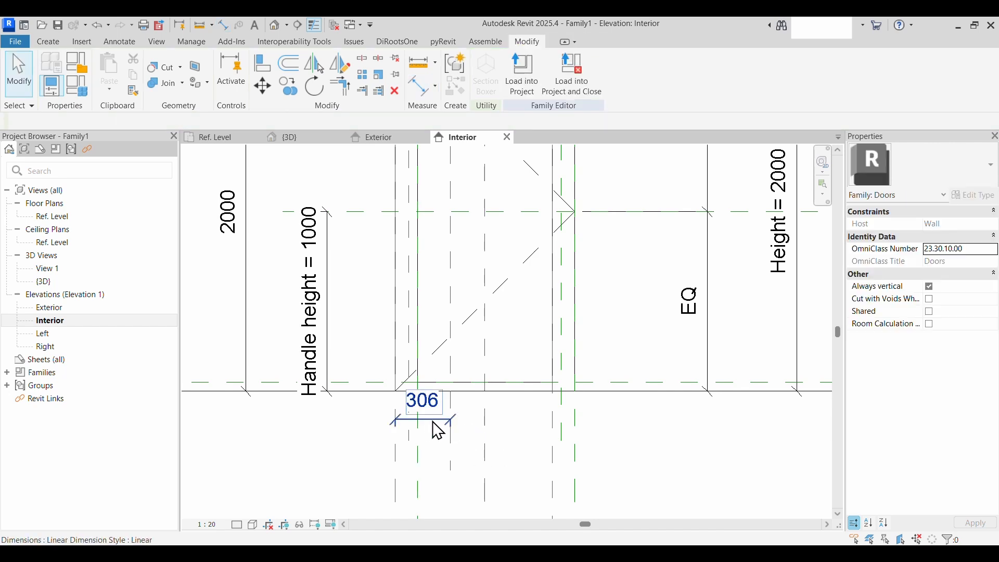
Label the vertical plane's distance dimension with a new type family parameter named "Handle offset"
{"action": "left_click", "coordinate": [429, 420]}
{"action": "left_click", "coordinate": [611, 73]}
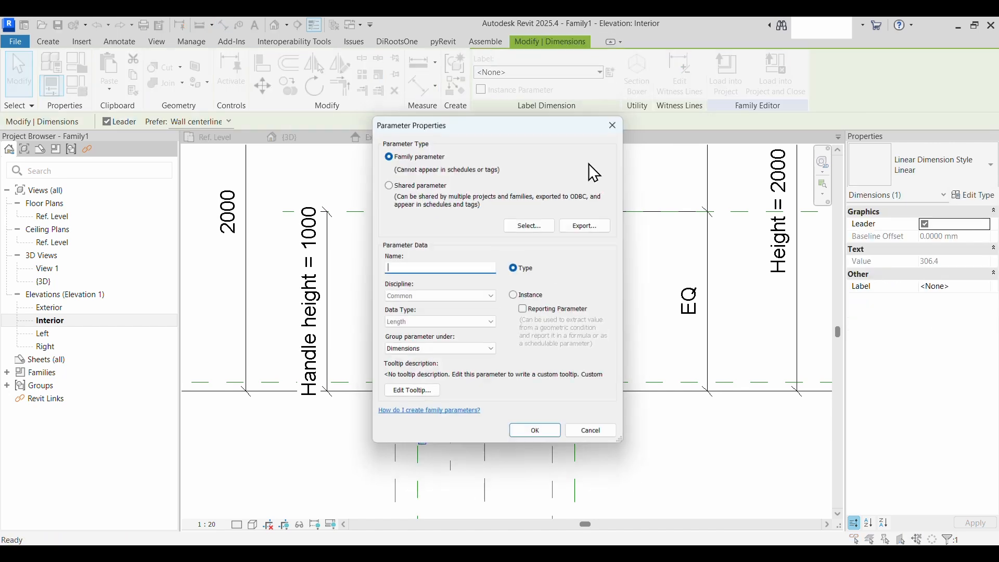
{"action": "type", "text": "Handle offset"}
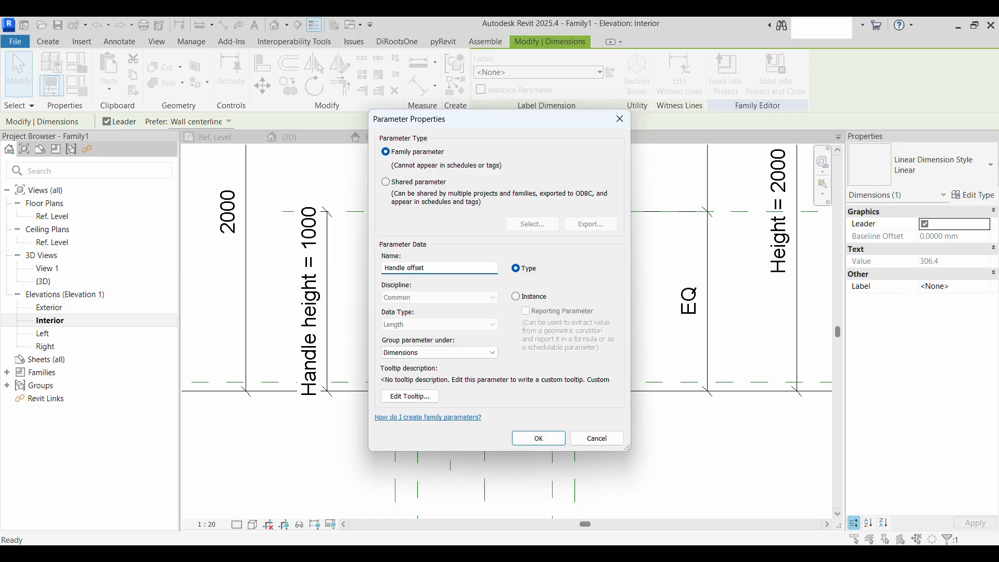
{"action": "left_click", "coordinate": [541, 440]}
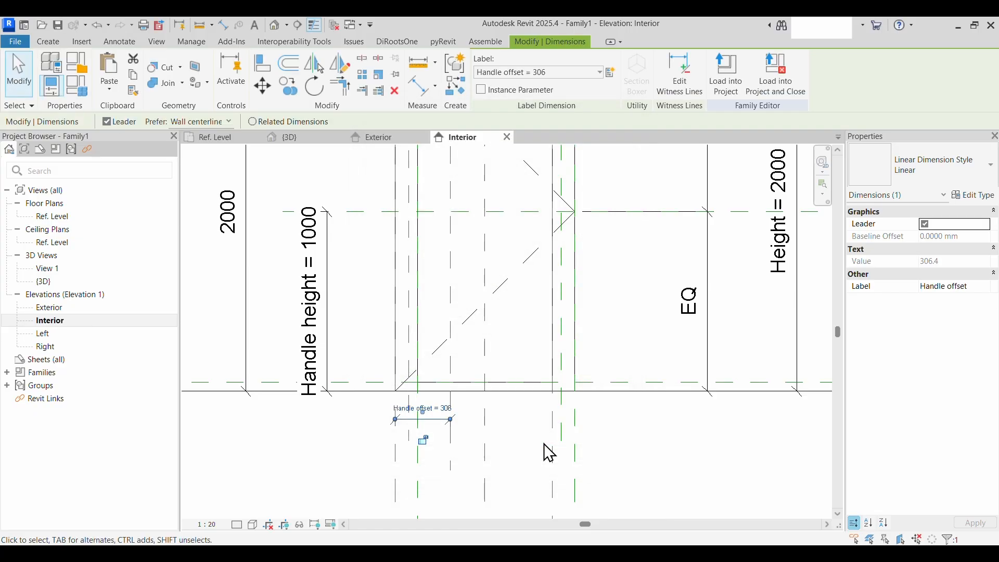
Set the Handle offset dimension to 200
{"action": "left_click", "coordinate": [448, 410]}
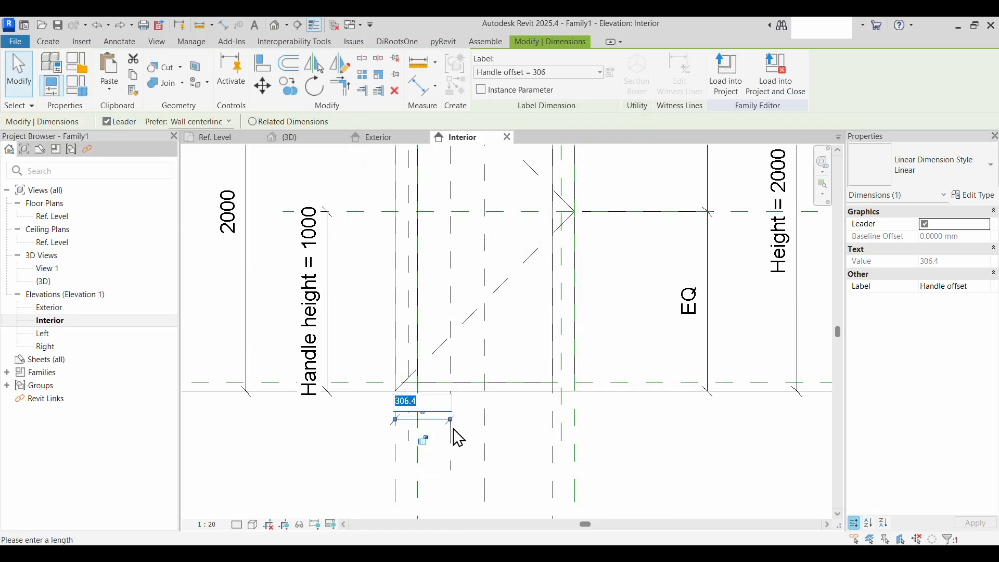
{"action": "type", "text": "200"}
{"action": "key", "text": "Return"}
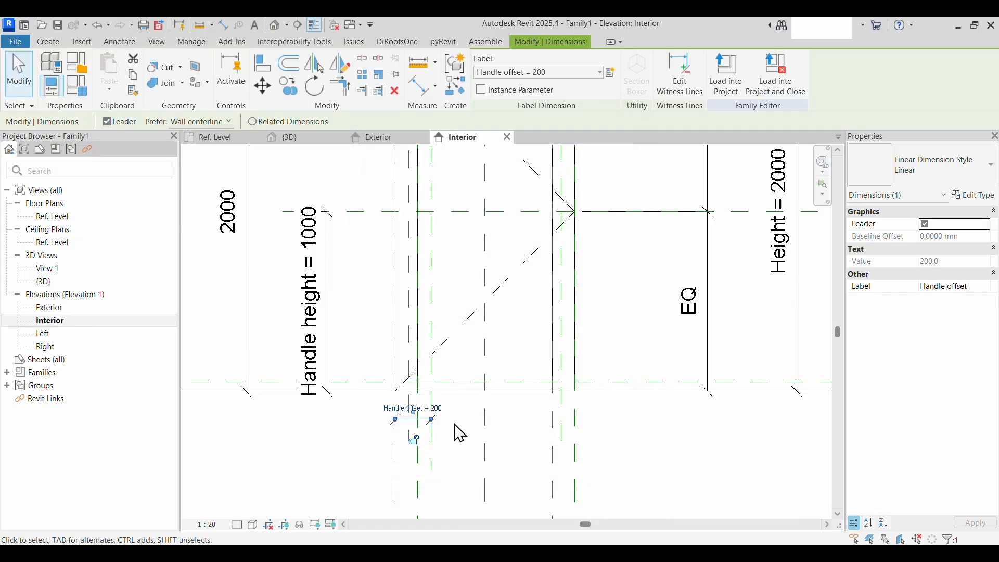
In the Ref. Level plan, align the door handle's centre with the vertical Handle offset reference plane and lock the alignment
{"action": "scroll", "coordinate": [460, 433], "scroll_direction": "down", "scroll_amount": 2}
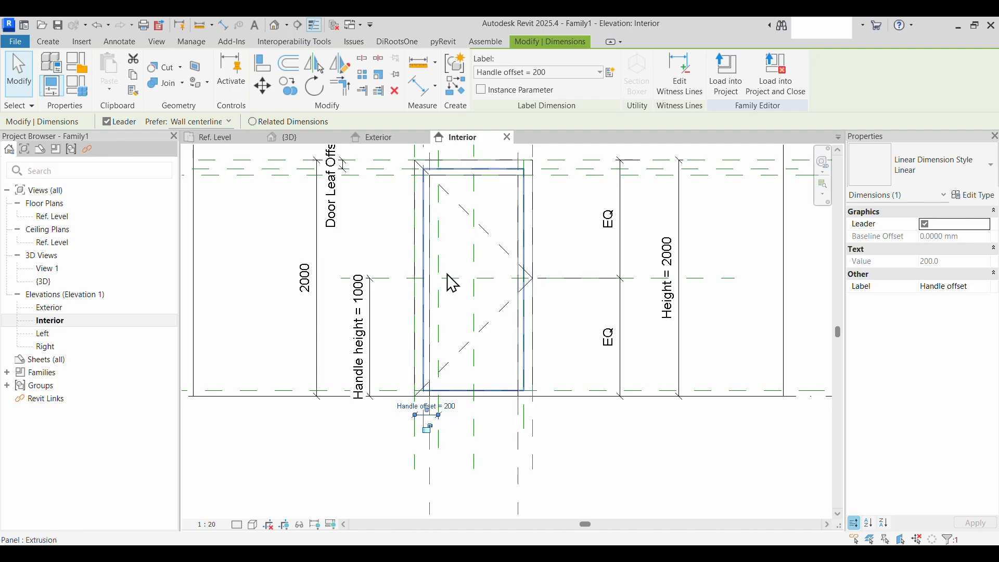
{"action": "middle_click_drag", "start_coordinate": [395, 259], "coordinate": [407, 279]}
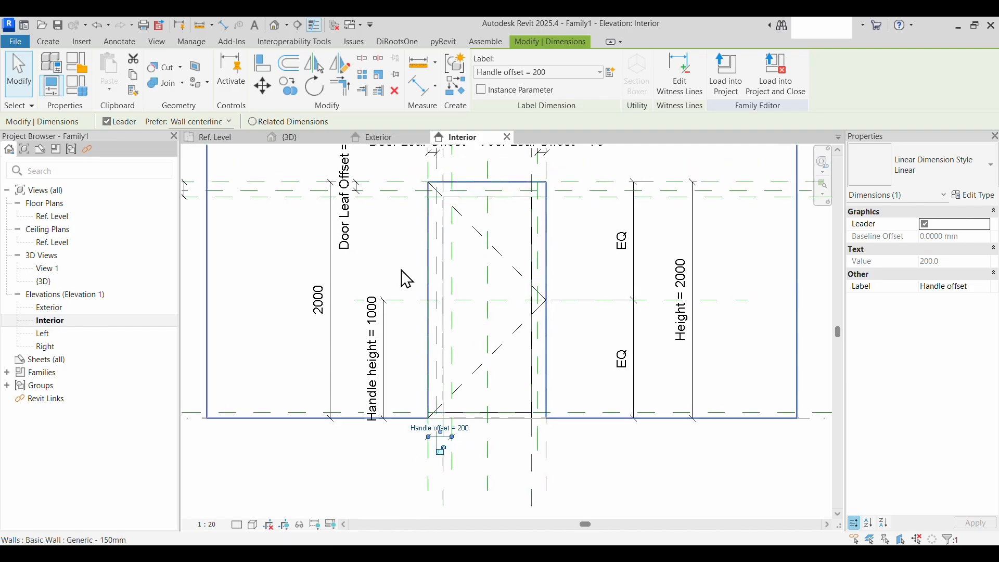
{"action": "left_click", "coordinate": [215, 138]}
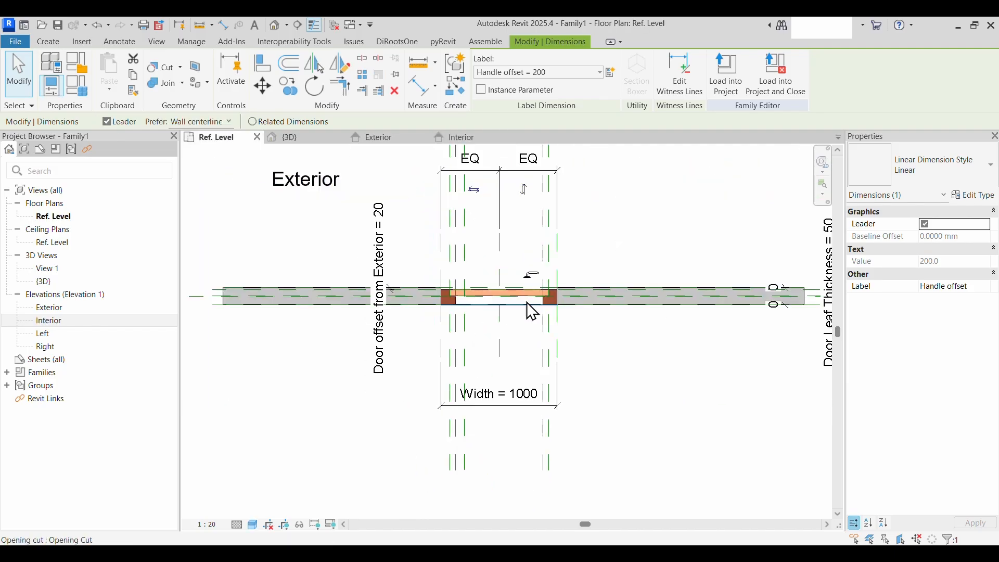
{"action": "scroll", "coordinate": [473, 292], "scroll_direction": "up", "scroll_amount": 2}
{"action": "middle_click_drag", "start_coordinate": [479, 292], "coordinate": [439, 381]}
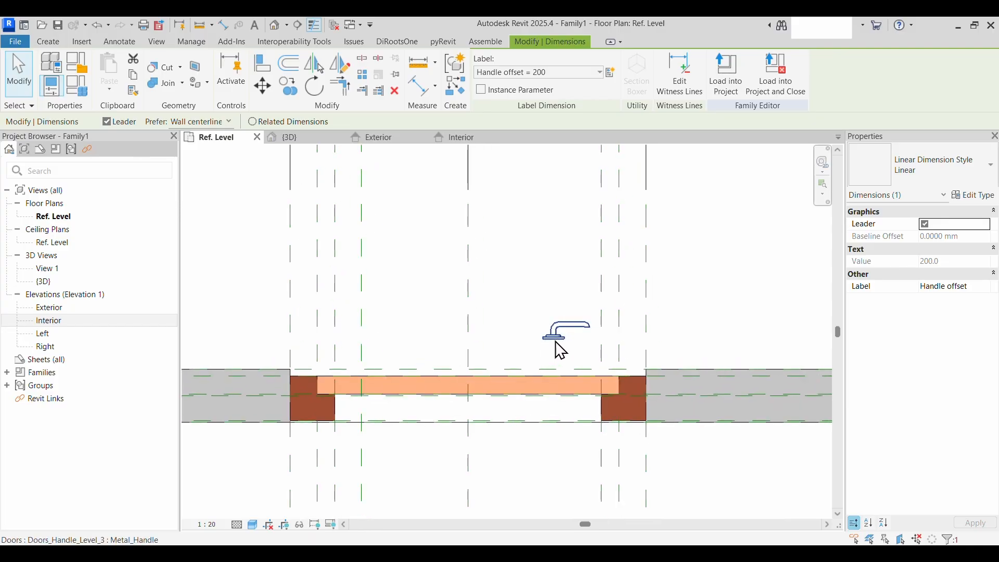
{"action": "scroll", "coordinate": [561, 351], "scroll_direction": "down", "scroll_amount": 1}
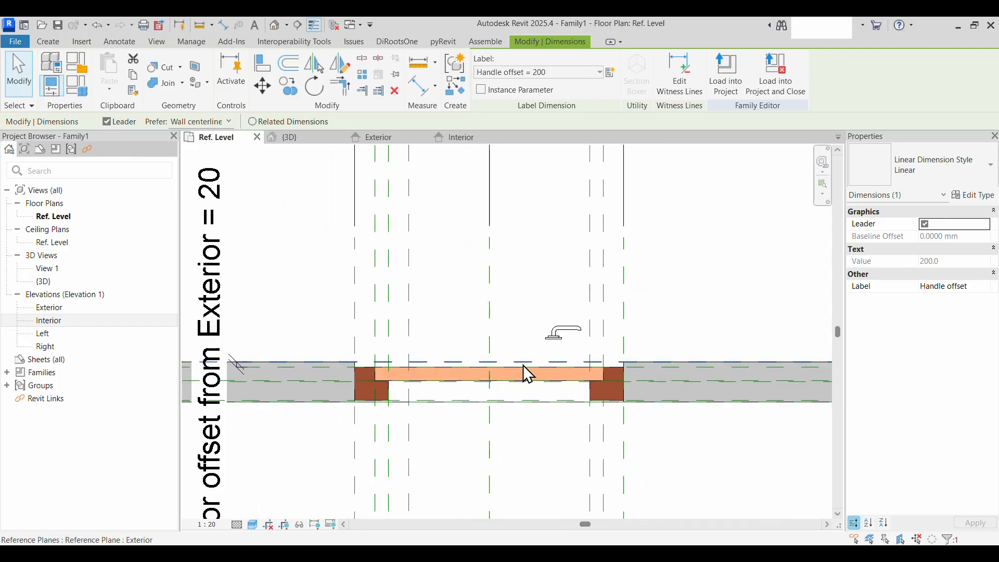
{"action": "middle_click_drag", "start_coordinate": [413, 469], "coordinate": [423, 423]}
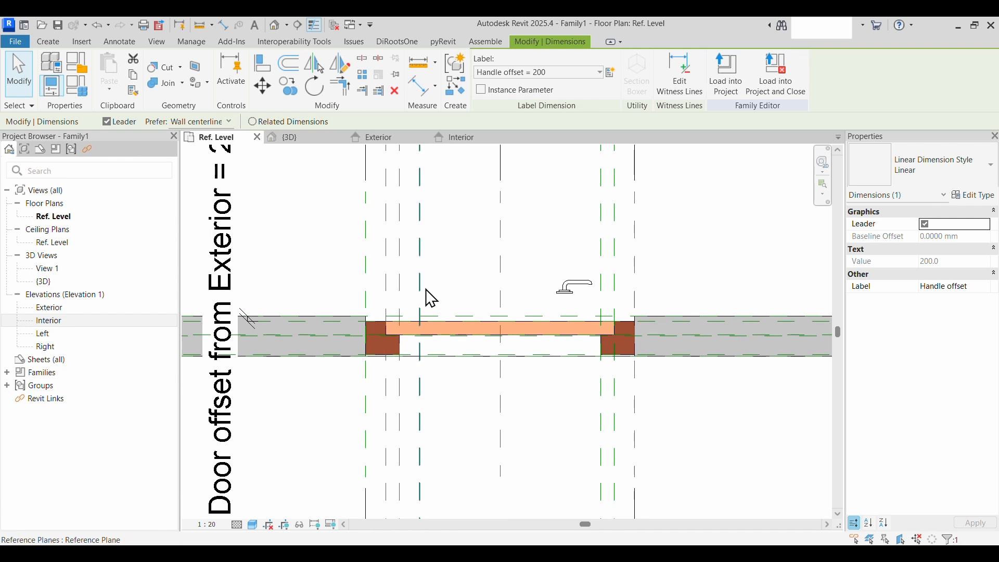
{"action": "scroll", "coordinate": [435, 299], "scroll_direction": "up", "scroll_amount": 2}
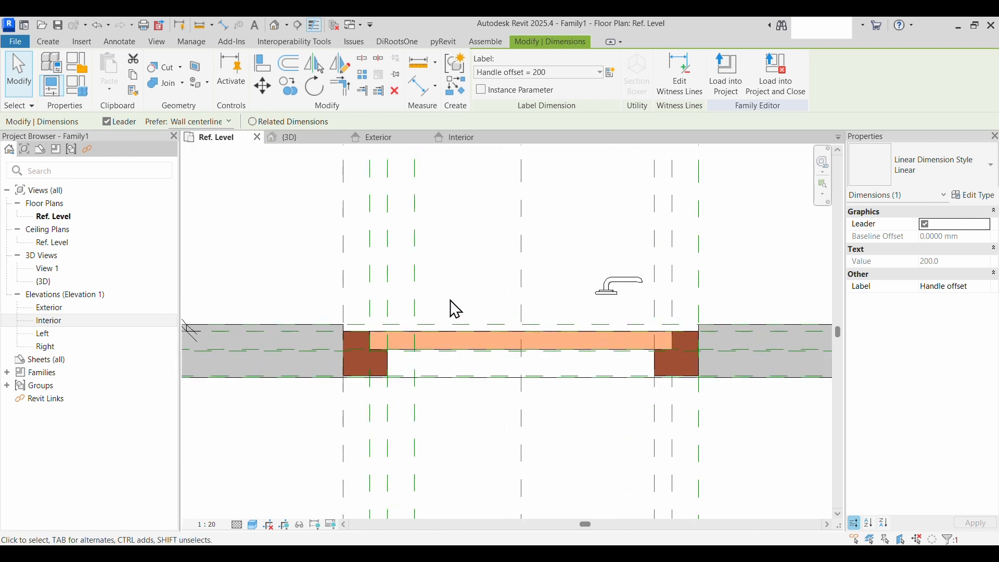
{"action": "scroll", "coordinate": [452, 302], "scroll_direction": "up", "scroll_amount": 1}
{"action": "middle_click_drag", "start_coordinate": [459, 289], "coordinate": [454, 354]}
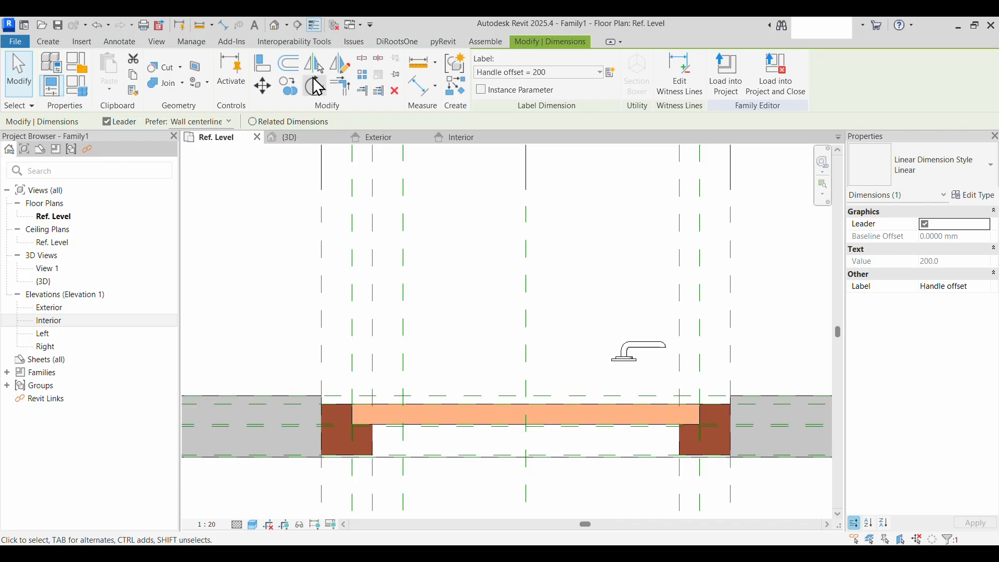
{"action": "left_click", "coordinate": [271, 65]}
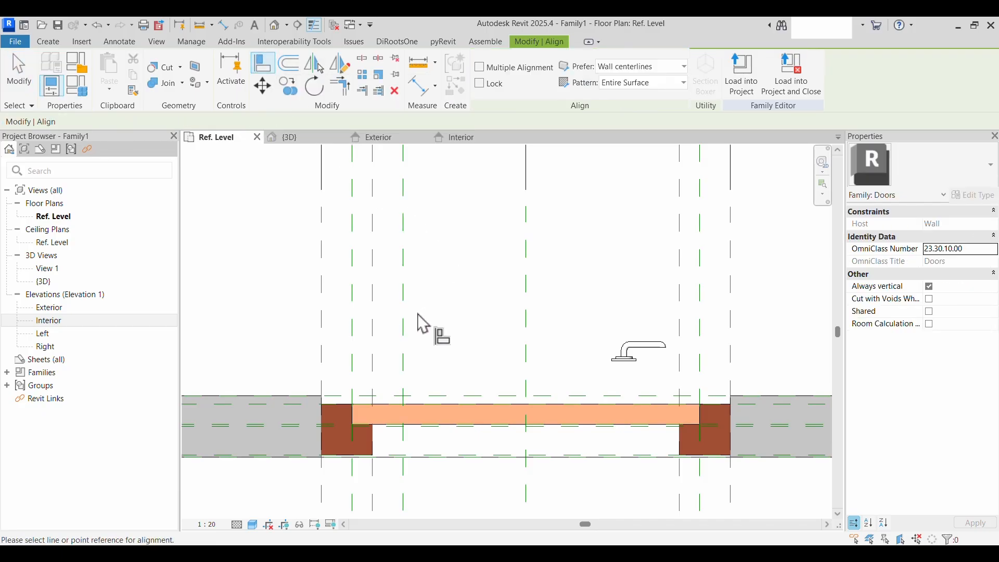
{"action": "left_click", "coordinate": [404, 323]}
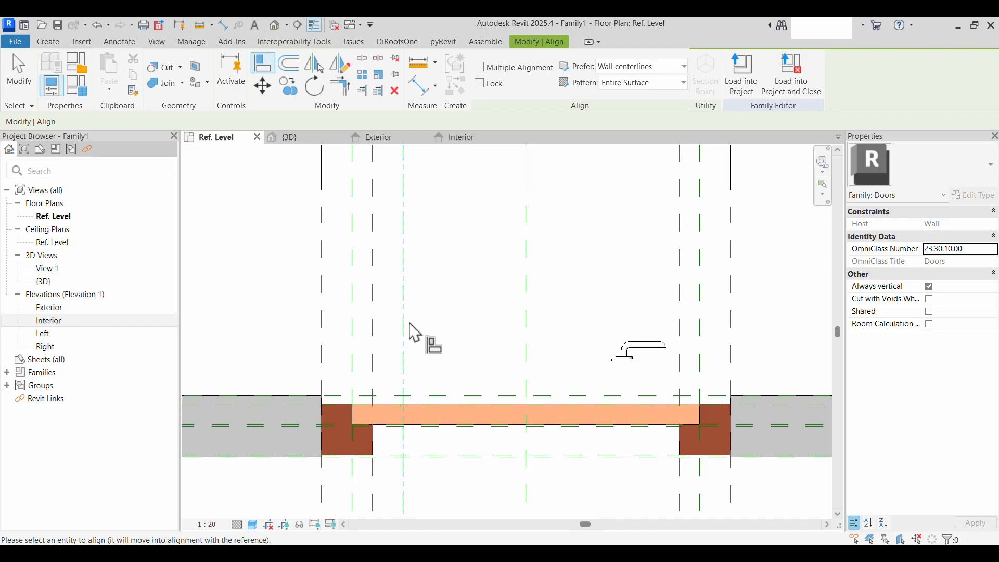
{"action": "left_click", "coordinate": [629, 373]}
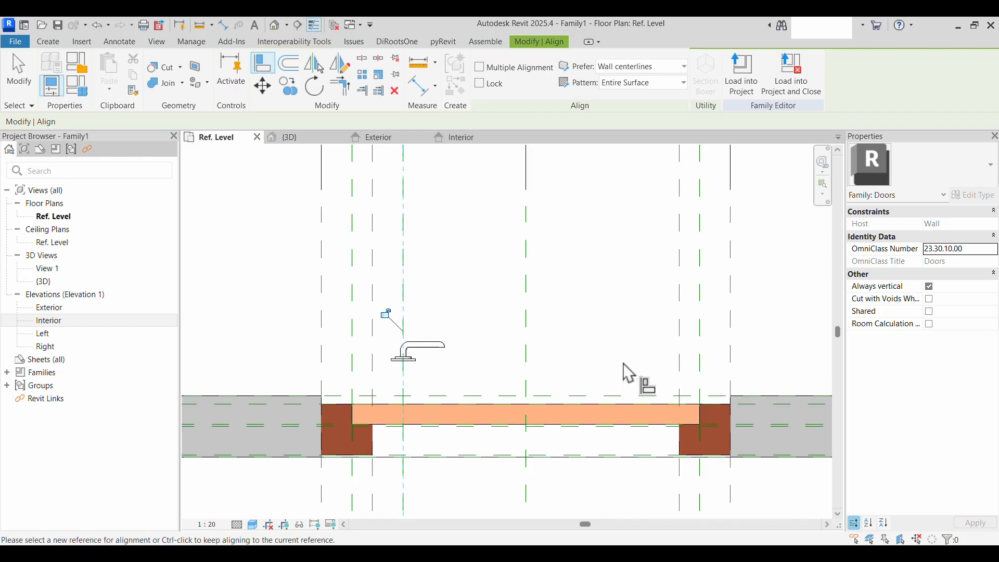
{"action": "left_click", "coordinate": [385, 314]}
Align the handle's base plate with the exterior face of the door leaf in plan and lock the alignment
{"action": "middle_click_drag", "start_coordinate": [491, 380], "coordinate": [501, 326]}
{"action": "scroll", "coordinate": [501, 326], "scroll_direction": "up", "scroll_amount": 1}
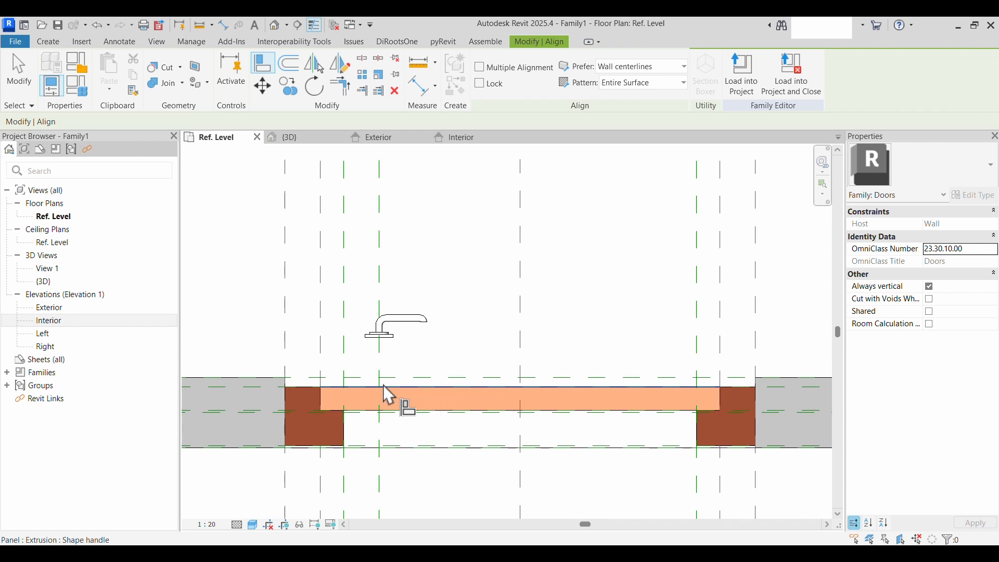
{"action": "middle_click_drag", "start_coordinate": [386, 398], "coordinate": [450, 401]}
{"action": "middle_click_drag", "start_coordinate": [370, 405], "coordinate": [475, 415]}
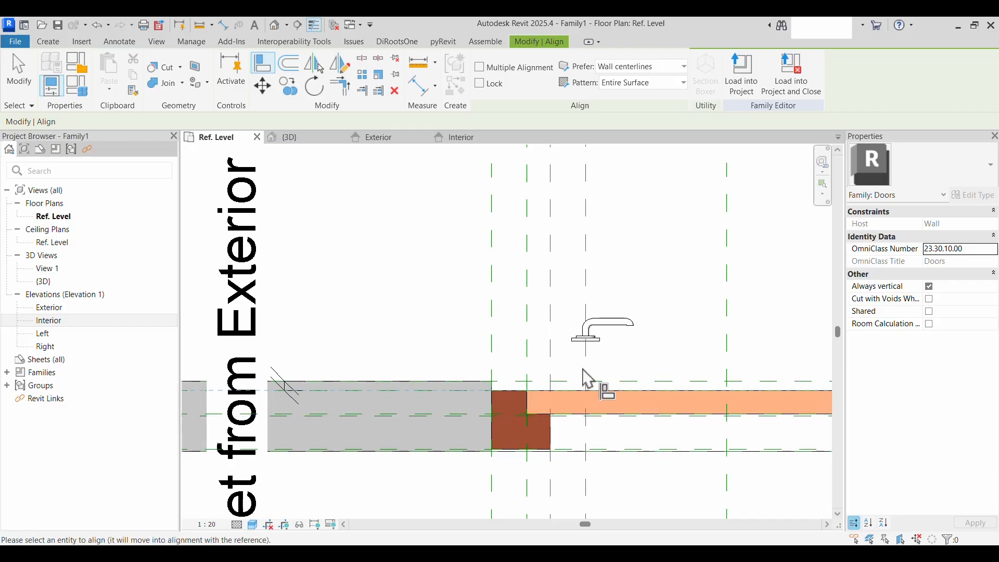
{"action": "left_click", "coordinate": [603, 355]}
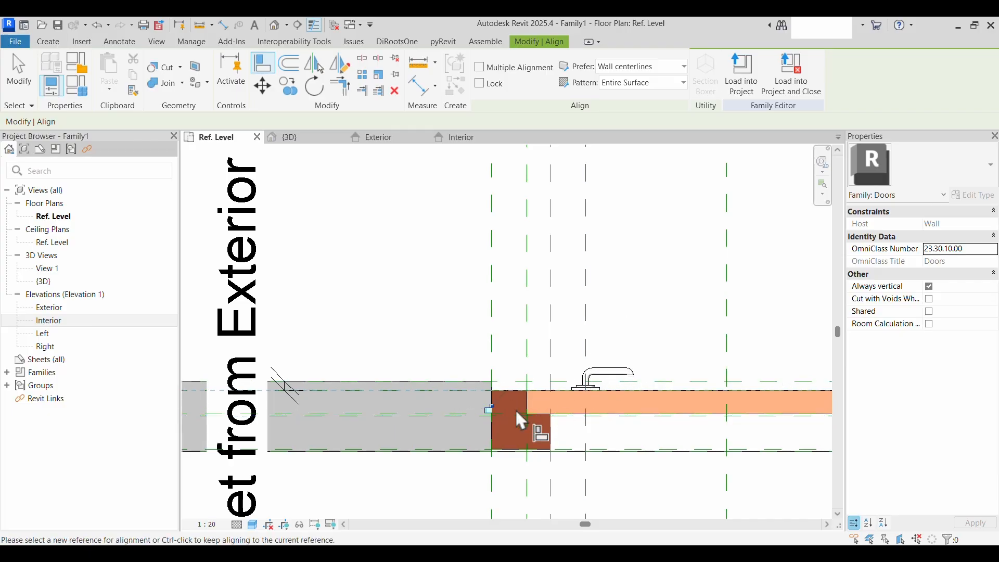
{"action": "left_click", "coordinate": [488, 409]}
{"action": "key", "text": "Escape"}
{"action": "key", "text": "Escape"}
In the Exterior elevation, move the Handle offset dimension farther below the door, clear of the handle
{"action": "scroll", "coordinate": [644, 438], "scroll_direction": "down", "scroll_amount": 2}
{"action": "middle_click_drag", "start_coordinate": [653, 445], "coordinate": [492, 420]}
{"action": "scroll", "coordinate": [482, 406], "scroll_direction": "down", "scroll_amount": 1}
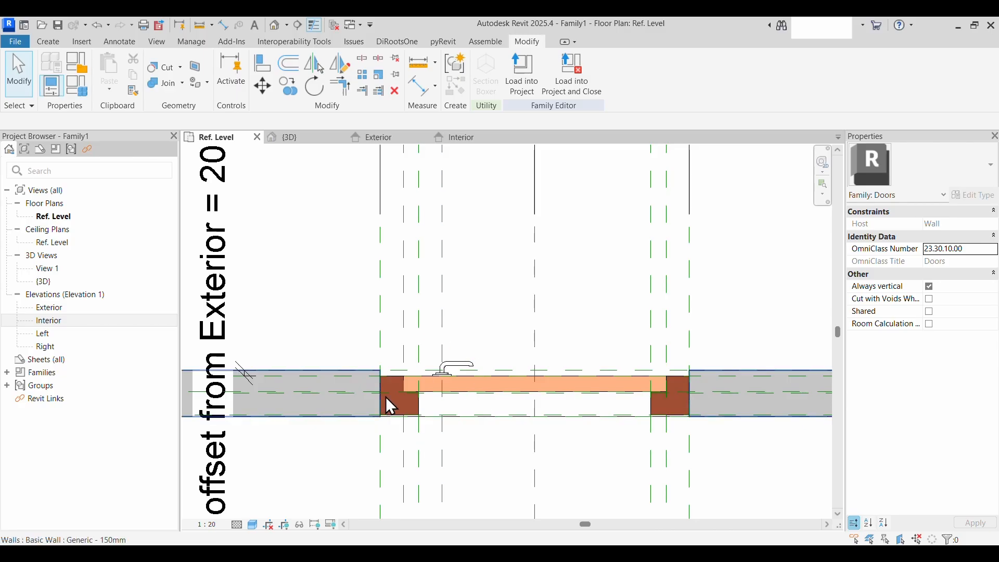
{"action": "scroll", "coordinate": [487, 411], "scroll_direction": "down", "scroll_amount": 2}
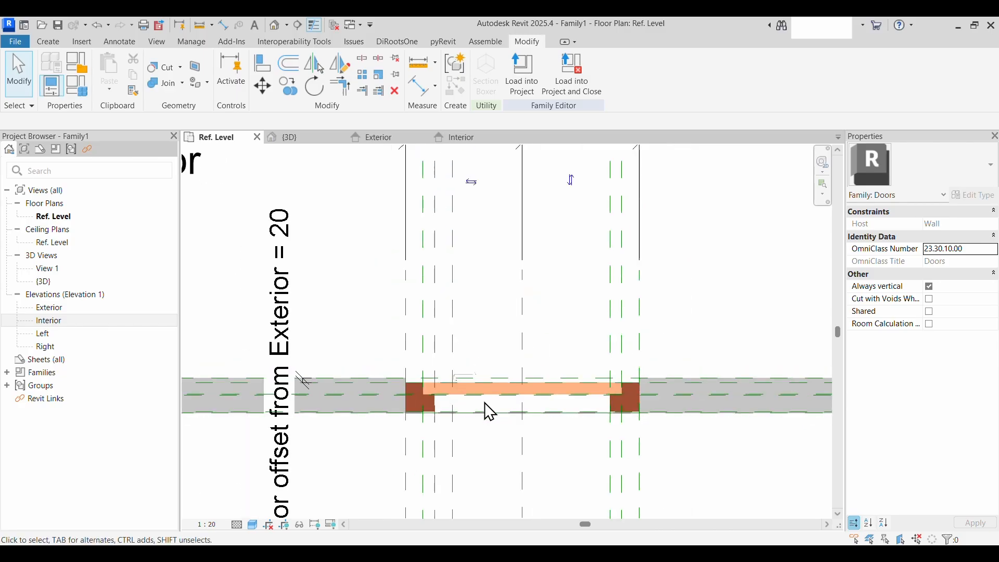
{"action": "scroll", "coordinate": [489, 411], "scroll_direction": "down", "scroll_amount": 2}
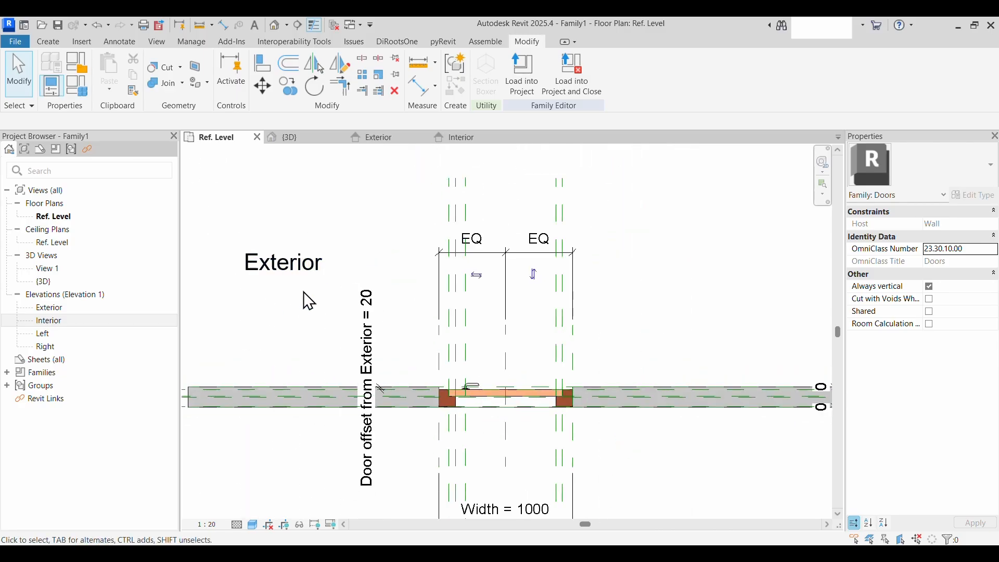
{"action": "left_click", "coordinate": [384, 138]}
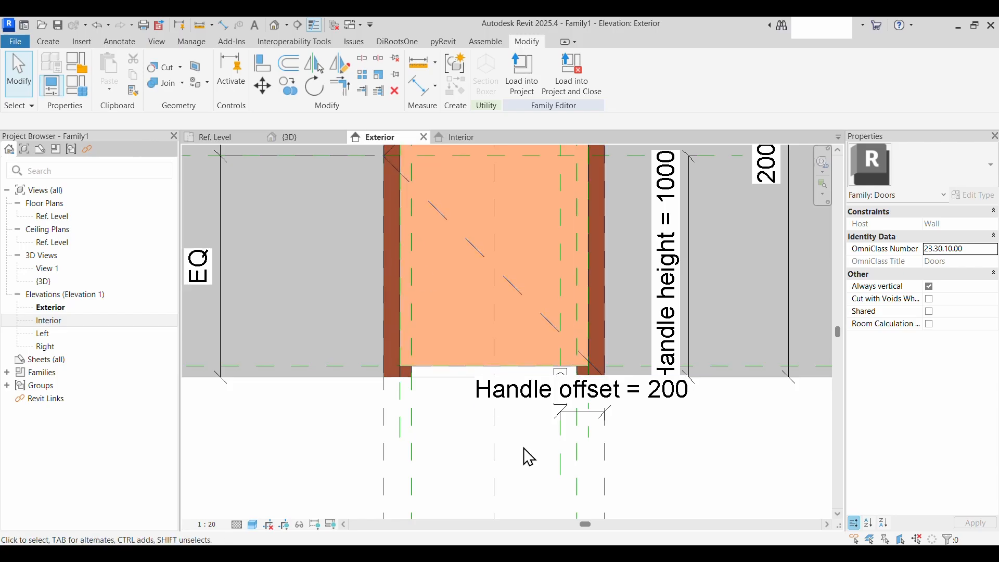
{"action": "scroll", "coordinate": [527, 457], "scroll_direction": "down", "scroll_amount": 1}
{"action": "scroll", "coordinate": [523, 444], "scroll_direction": "down", "scroll_amount": 1}
{"action": "middle_click_drag", "start_coordinate": [532, 448], "coordinate": [486, 435]}
{"action": "scroll", "coordinate": [513, 426], "scroll_direction": "up", "scroll_amount": 2}
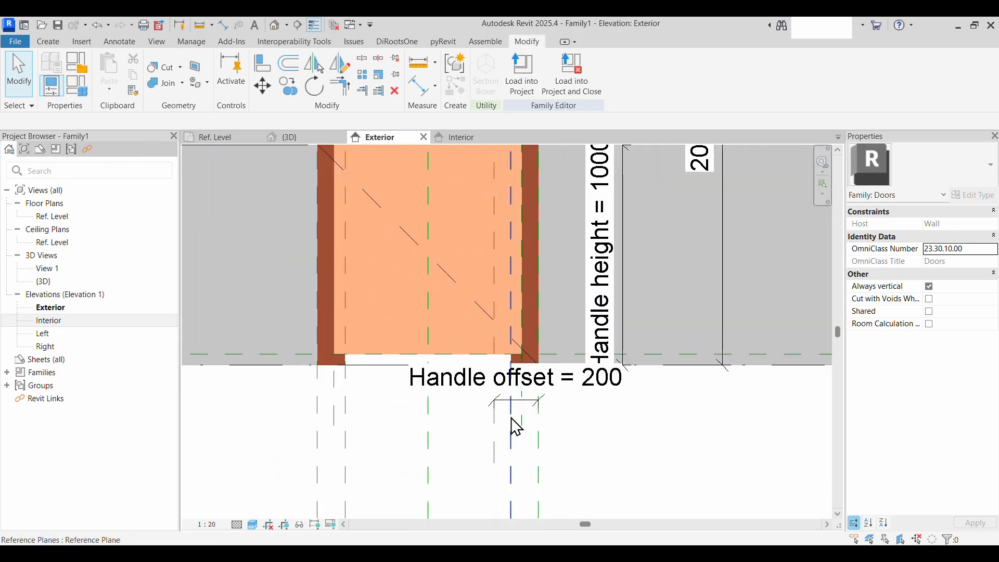
{"action": "left_click", "coordinate": [527, 409]}
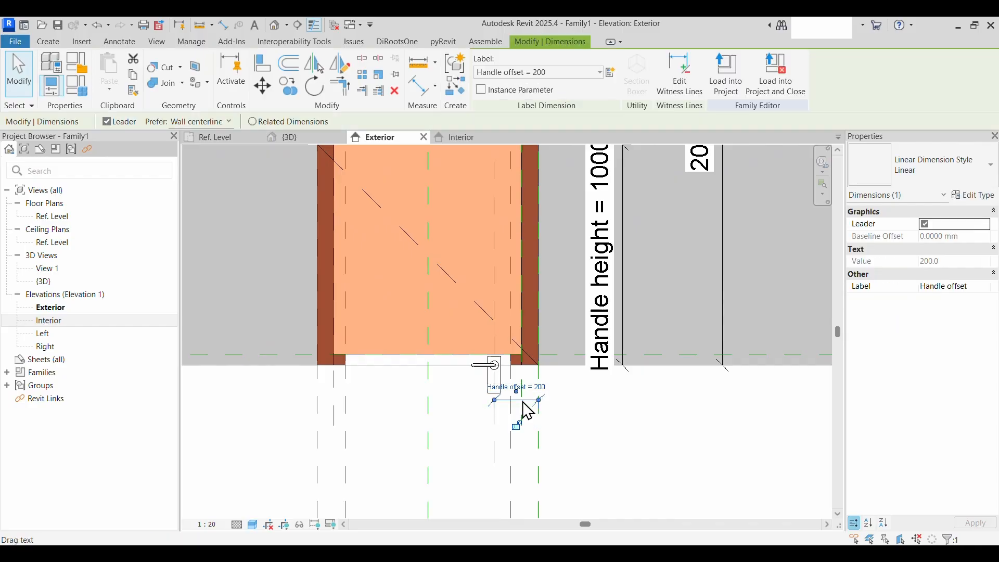
{"action": "left_click_drag", "start_coordinate": [527, 408], "coordinate": [524, 457]}
{"action": "key", "text": "Escape"}
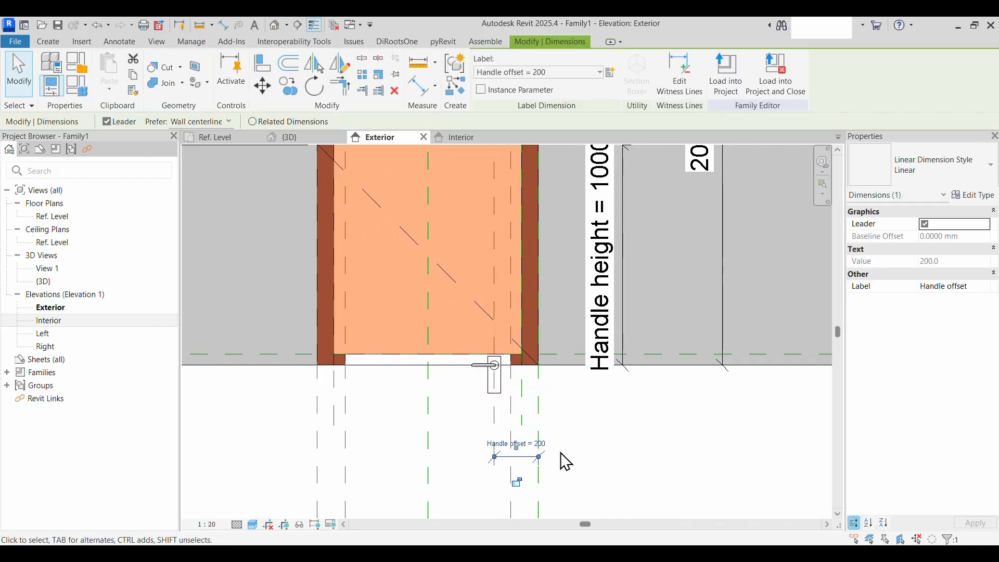
Align the handle's horizontal centre reference with the Handle height reference plane in the Exterior elevation and lock it
{"action": "scroll", "coordinate": [480, 373], "scroll_direction": "up", "scroll_amount": 7}
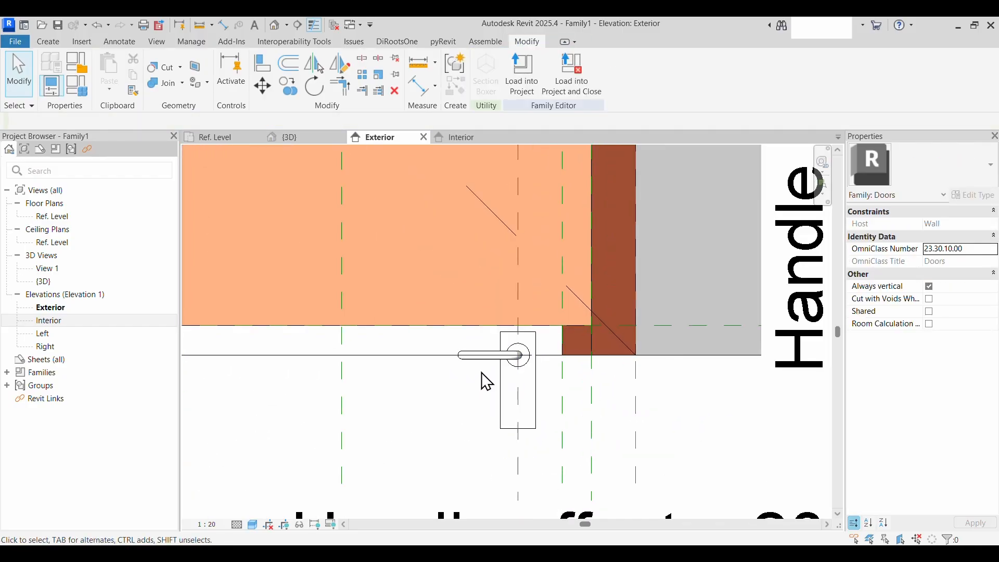
{"action": "scroll", "coordinate": [485, 371], "scroll_direction": "down", "scroll_amount": 4}
{"action": "middle_click_drag", "start_coordinate": [506, 309], "coordinate": [512, 534]}
{"action": "scroll", "coordinate": [467, 353], "scroll_direction": "down", "scroll_amount": 4}
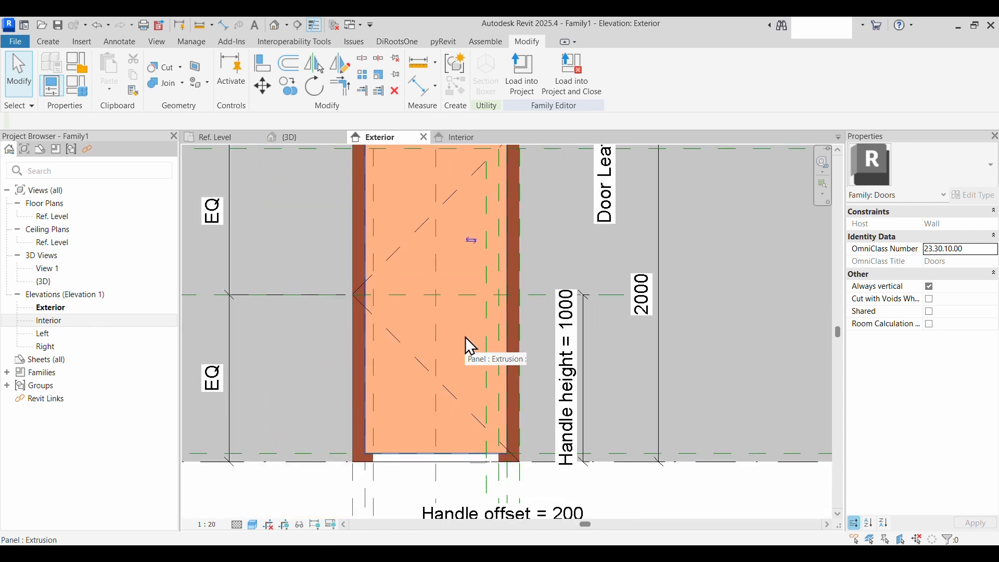
{"action": "left_click", "coordinate": [263, 64]}
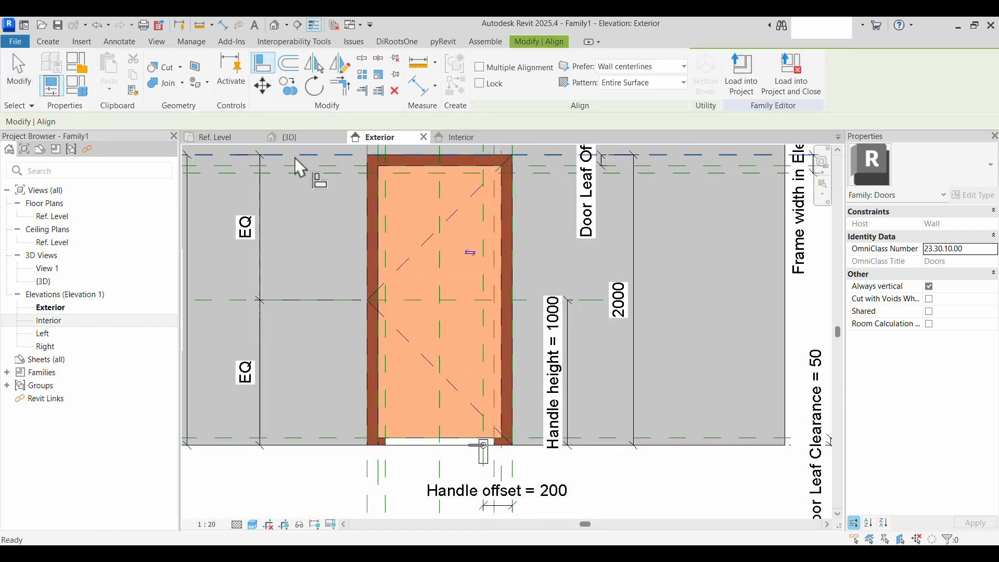
{"action": "left_click", "coordinate": [460, 309]}
{"action": "scroll", "coordinate": [460, 493], "scroll_direction": "up", "scroll_amount": 5}
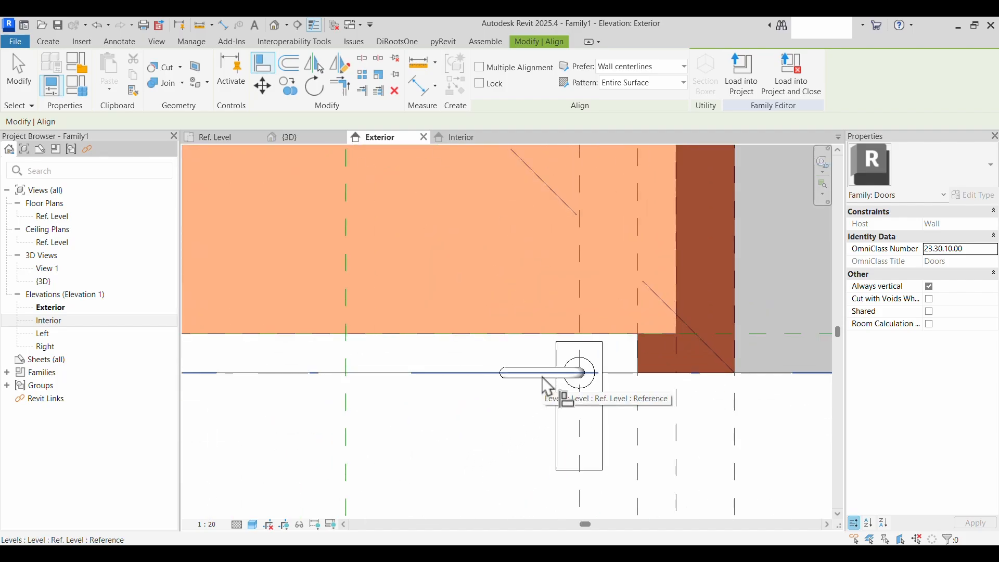
{"action": "key", "text": "Tab"}
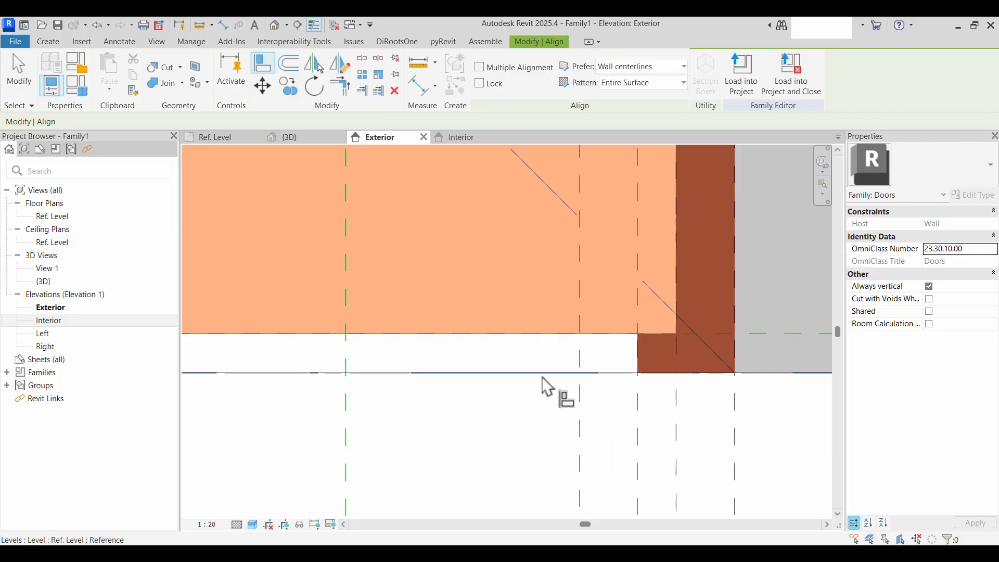
{"action": "scroll", "coordinate": [544, 385], "scroll_direction": "down", "scroll_amount": 5}
{"action": "middle_click_drag", "start_coordinate": [512, 273], "coordinate": [517, 390]}
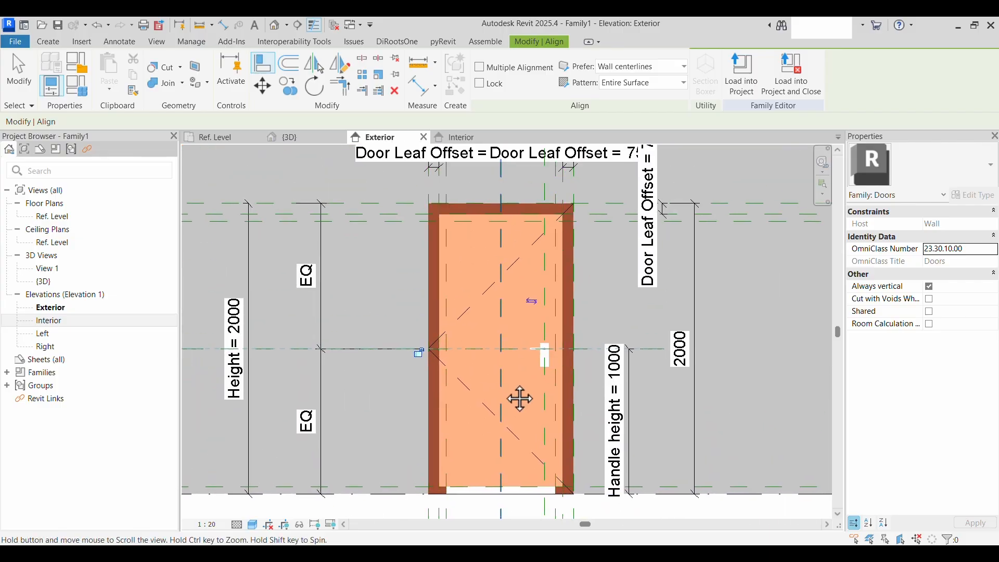
{"action": "scroll", "coordinate": [502, 380], "scroll_direction": "up", "scroll_amount": 2}
{"action": "left_click", "coordinate": [375, 342]}
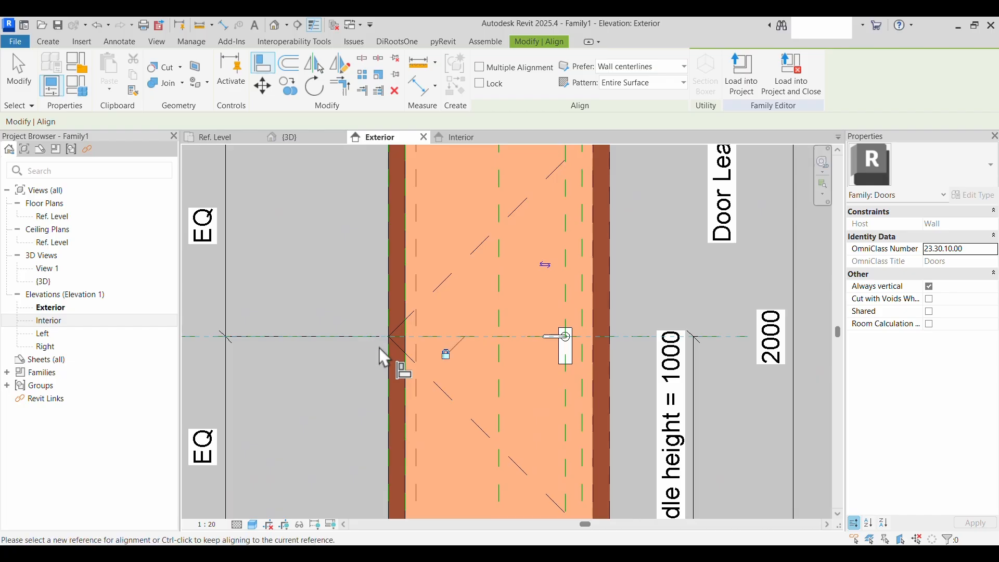
{"action": "scroll", "coordinate": [526, 386], "scroll_direction": "down", "scroll_amount": 2}
{"action": "key", "text": "Escape"}
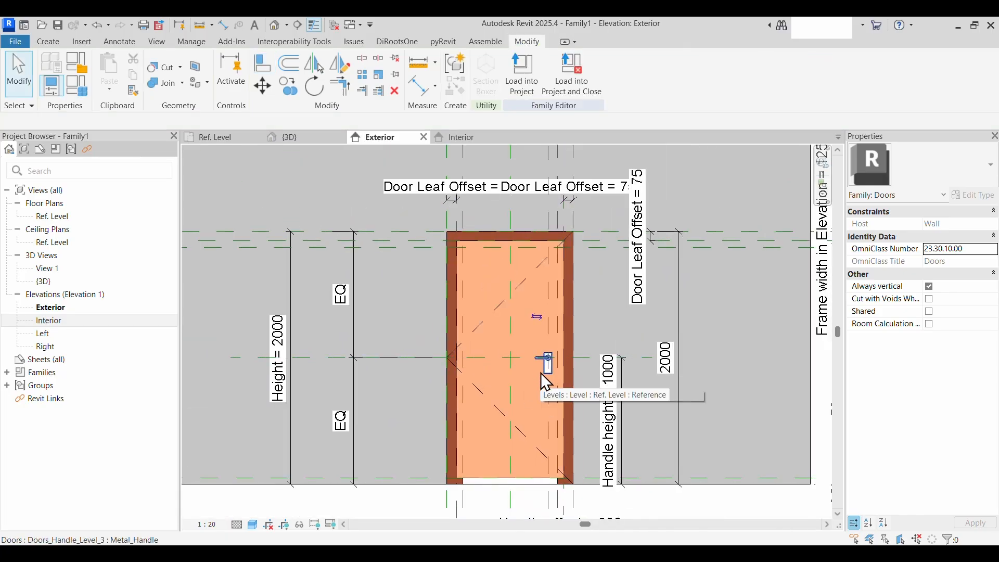
In the Ref. Level plan, mirror a copy of the handle to the interior side about the door leaf's interior face
{"action": "left_click", "coordinate": [212, 137]}
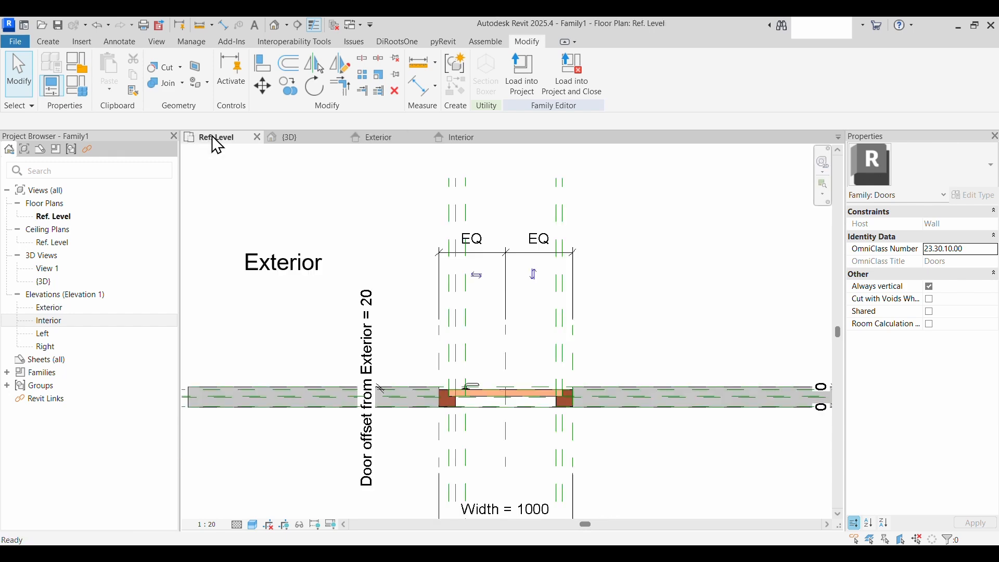
{"action": "scroll", "coordinate": [475, 410], "scroll_direction": "up", "scroll_amount": 3}
{"action": "scroll", "coordinate": [447, 376], "scroll_direction": "up", "scroll_amount": 3}
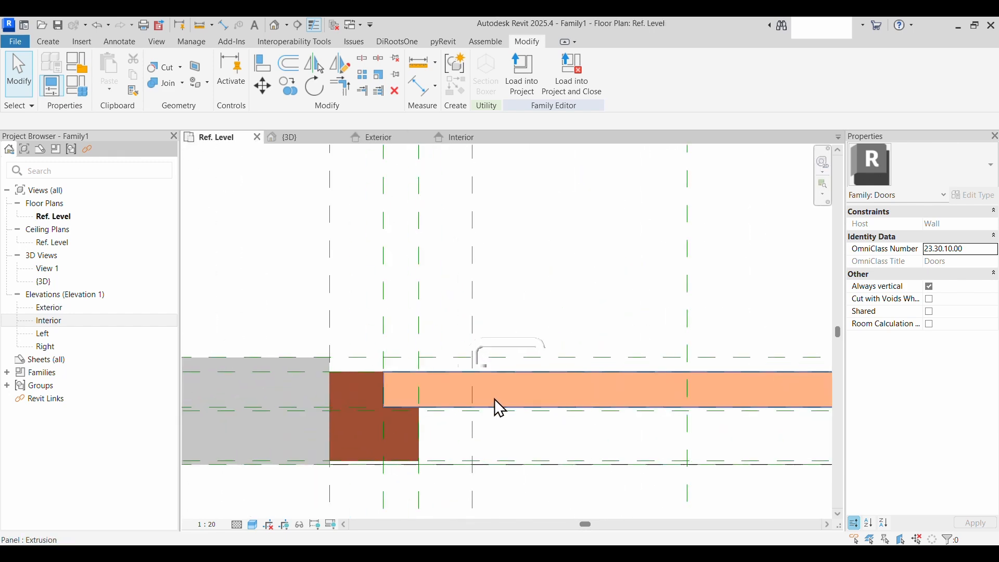
{"action": "left_click", "coordinate": [517, 347]}
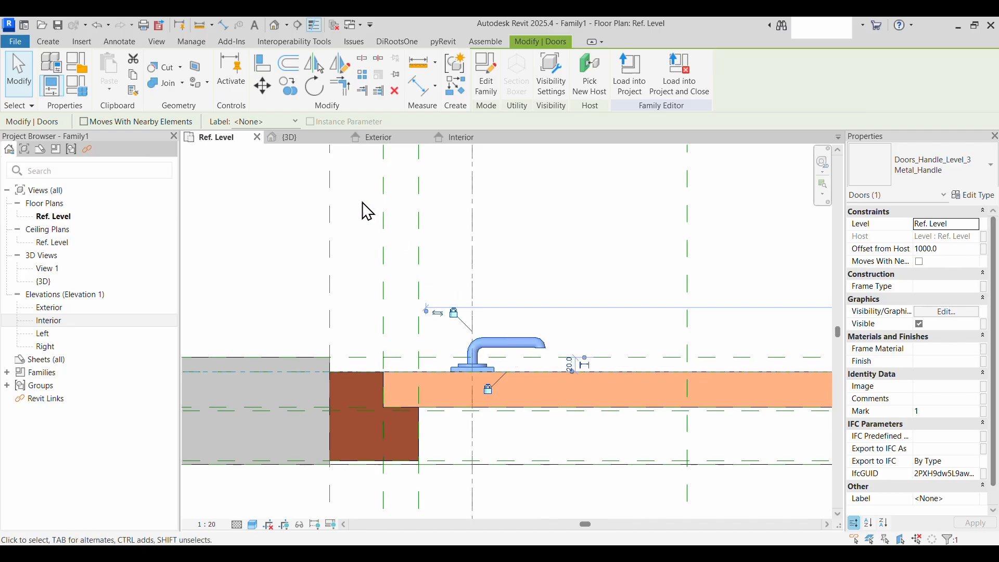
{"action": "left_click", "coordinate": [315, 63]}
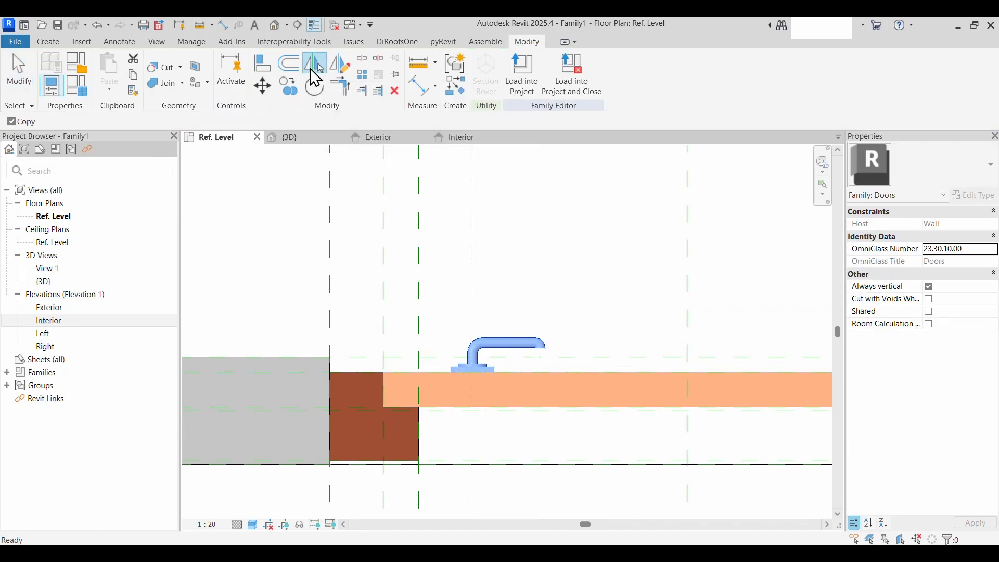
{"action": "left_click", "coordinate": [519, 409]}
{"action": "scroll", "coordinate": [523, 446], "scroll_direction": "down", "scroll_amount": 1}
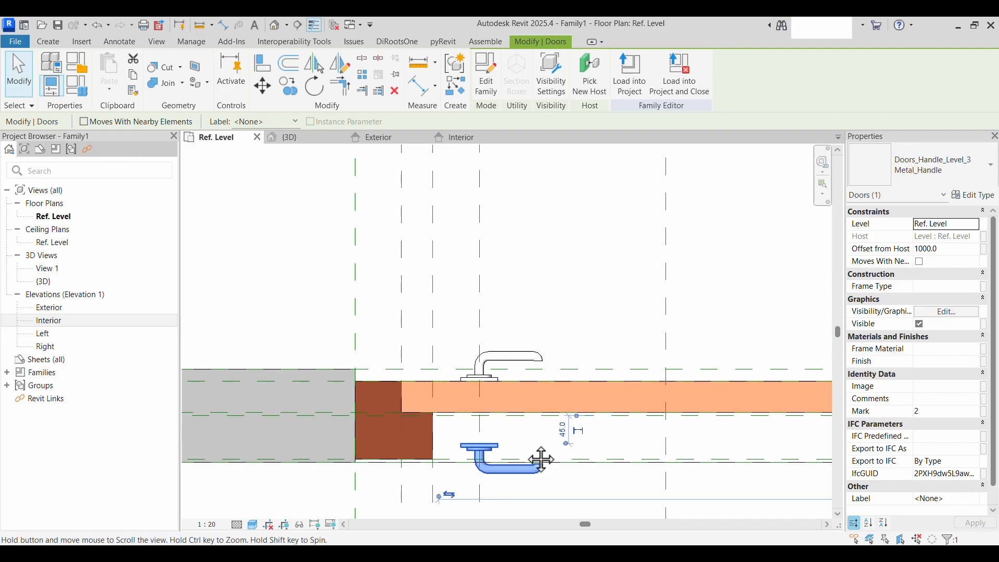
{"action": "middle_click_drag", "start_coordinate": [541, 459], "coordinate": [531, 406]}
{"action": "left_click", "coordinate": [523, 446]}
Align the mirrored interior handle's centre with the Handle offset reference plane in the Ref. Level plan and lock the alignment
{"action": "scroll", "coordinate": [525, 456], "scroll_direction": "down", "scroll_amount": 1}
{"action": "middle_click_drag", "start_coordinate": [528, 455], "coordinate": [443, 412]}
{"action": "key", "text": "a"}
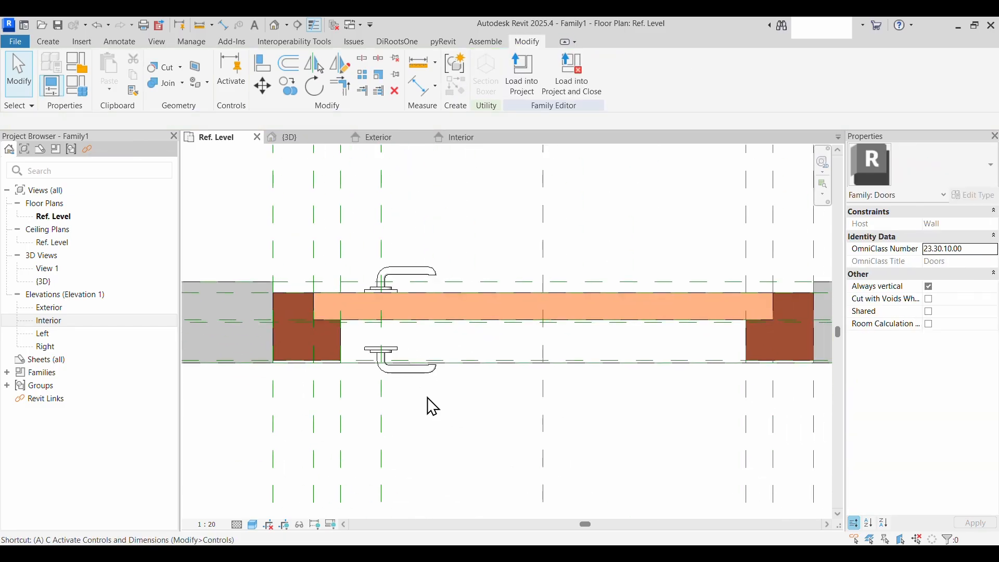
{"action": "key", "text": "l"}
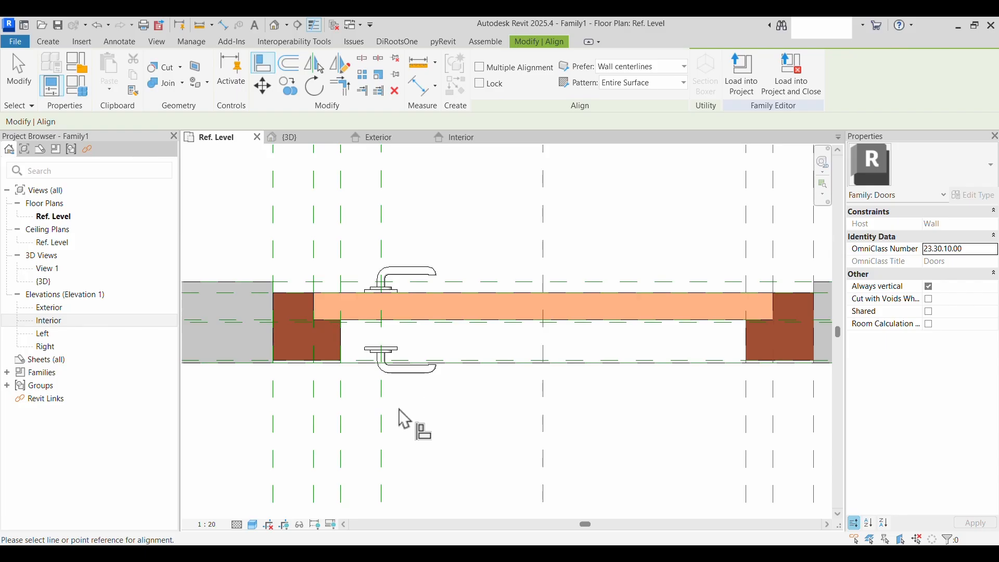
{"action": "left_click", "coordinate": [382, 422]}
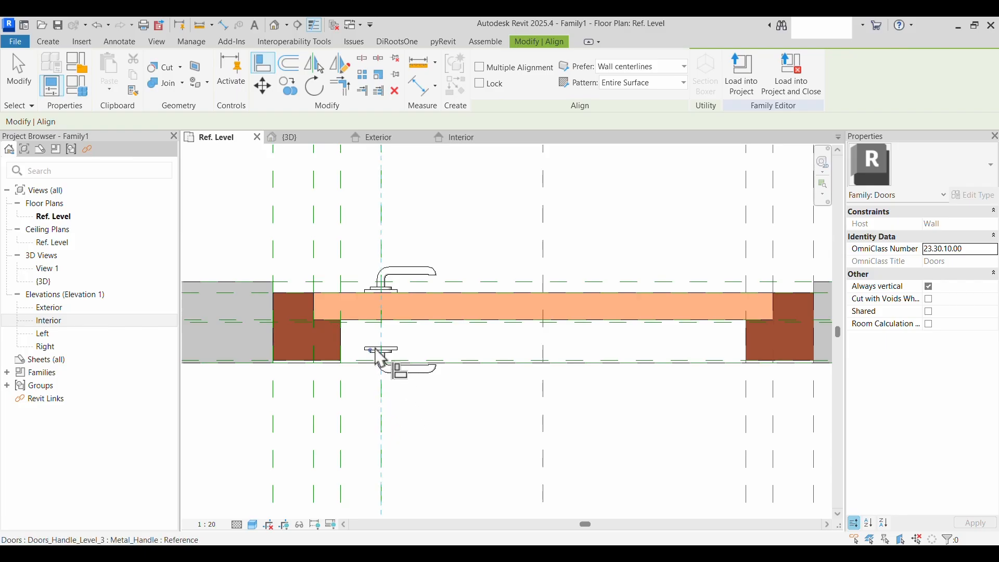
{"action": "scroll", "coordinate": [379, 355], "scroll_direction": "up", "scroll_amount": 4}
{"action": "left_click", "coordinate": [400, 387]}
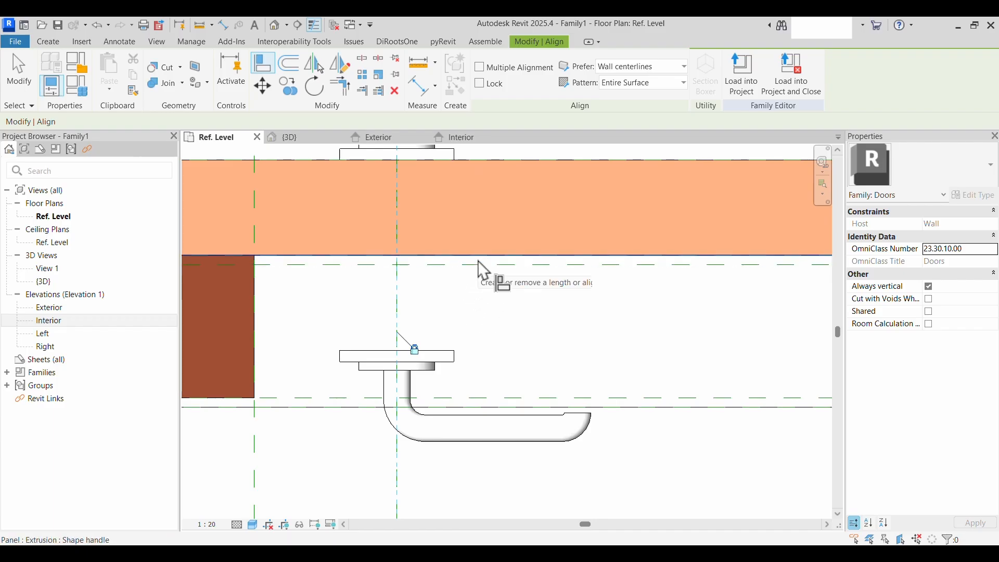
Align the interior handle's base plate with the reference plane at the door leaf's interior face and lock the alignment
{"action": "scroll", "coordinate": [483, 269], "scroll_direction": "down", "scroll_amount": 4}
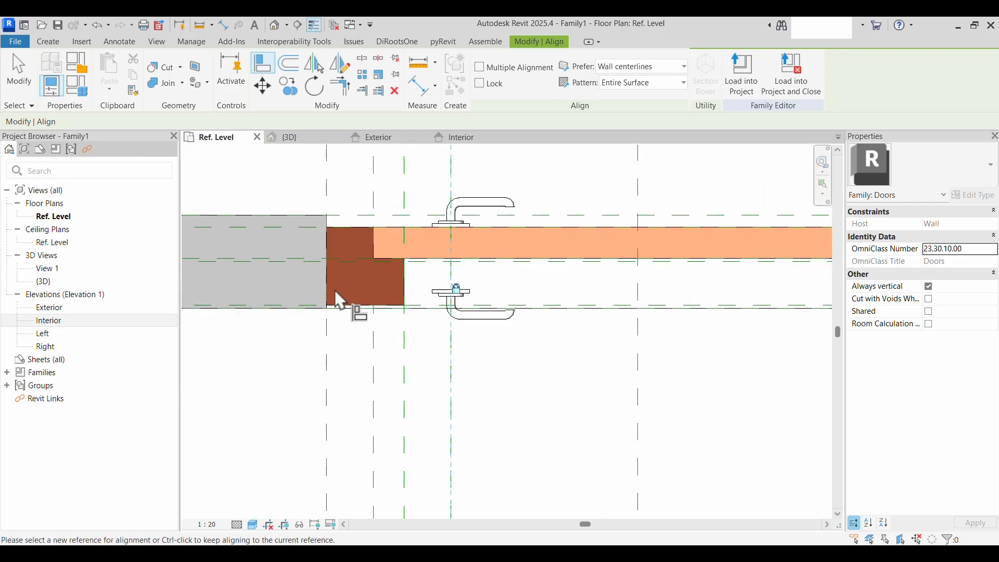
{"action": "middle_click_drag", "start_coordinate": [336, 290], "coordinate": [464, 315]}
{"action": "scroll", "coordinate": [466, 293], "scroll_direction": "up", "scroll_amount": 4}
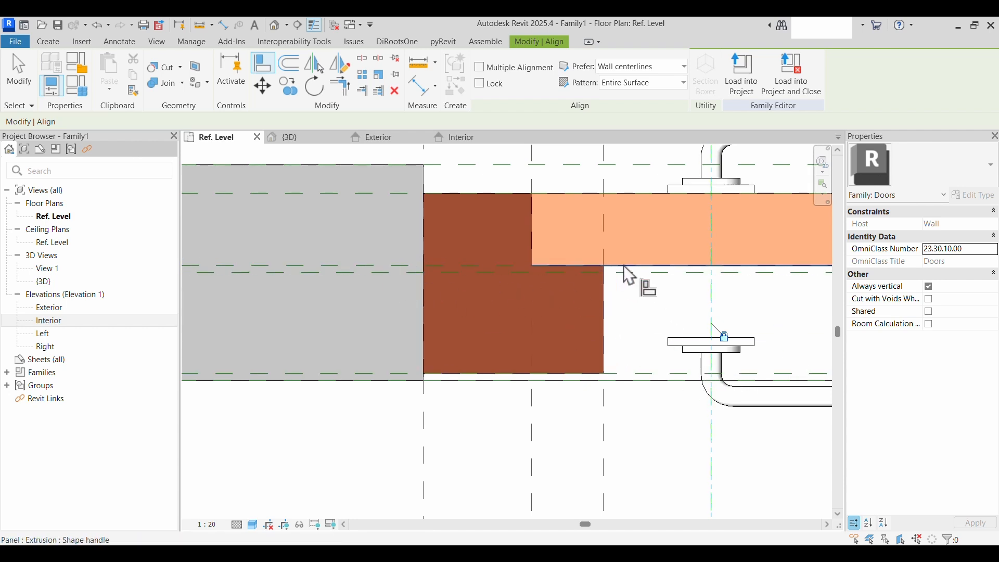
{"action": "scroll", "coordinate": [374, 267], "scroll_direction": "up", "scroll_amount": 2}
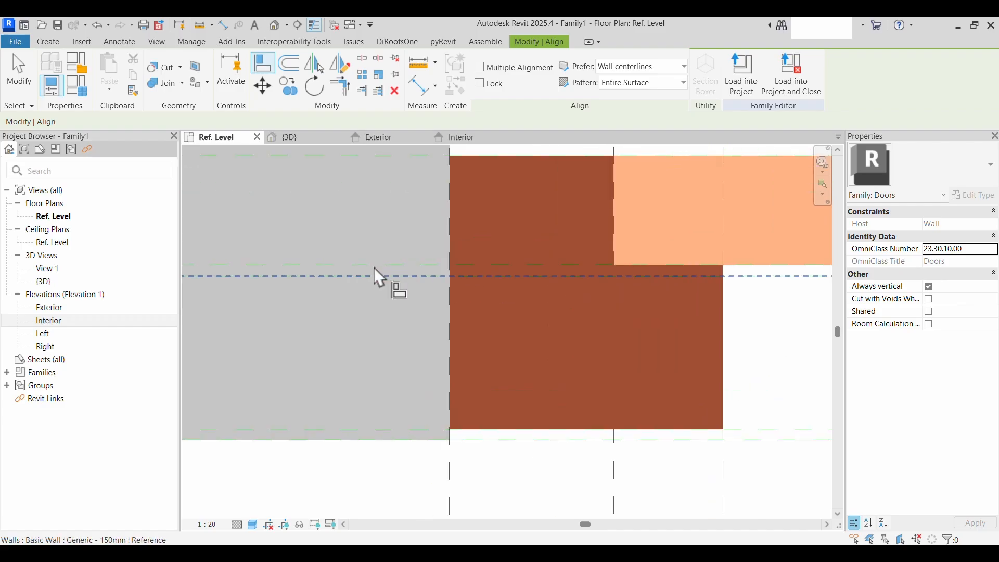
{"action": "scroll", "coordinate": [373, 267], "scroll_direction": "up", "scroll_amount": 1}
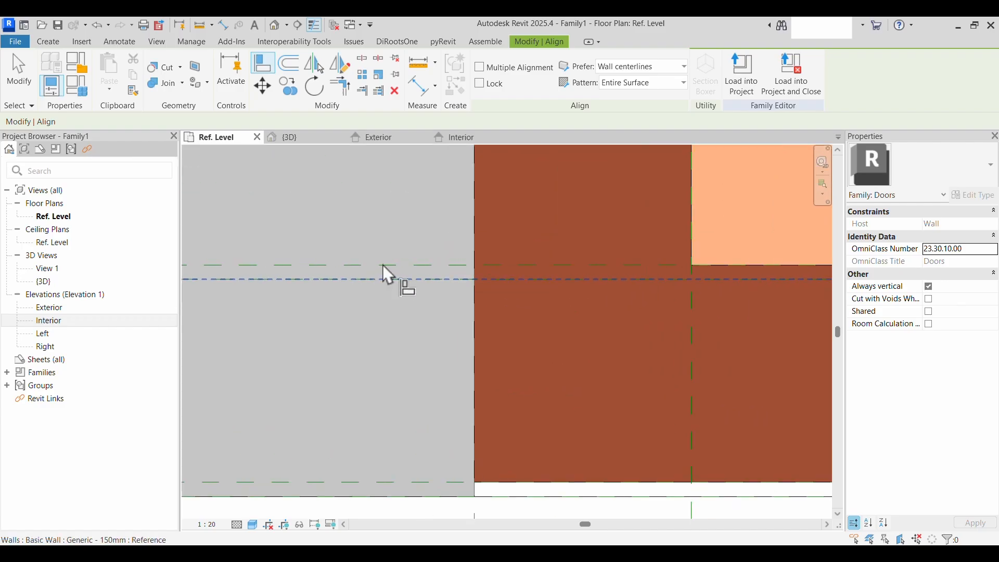
{"action": "scroll", "coordinate": [398, 281], "scroll_direction": "down", "scroll_amount": 2}
{"action": "scroll", "coordinate": [396, 275], "scroll_direction": "down", "scroll_amount": 1}
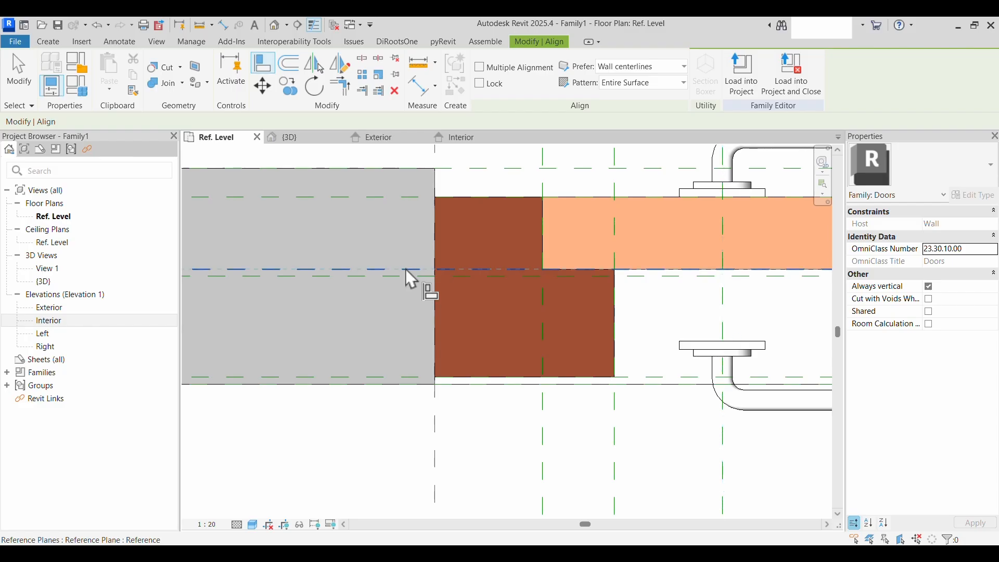
{"action": "left_click", "coordinate": [407, 270]}
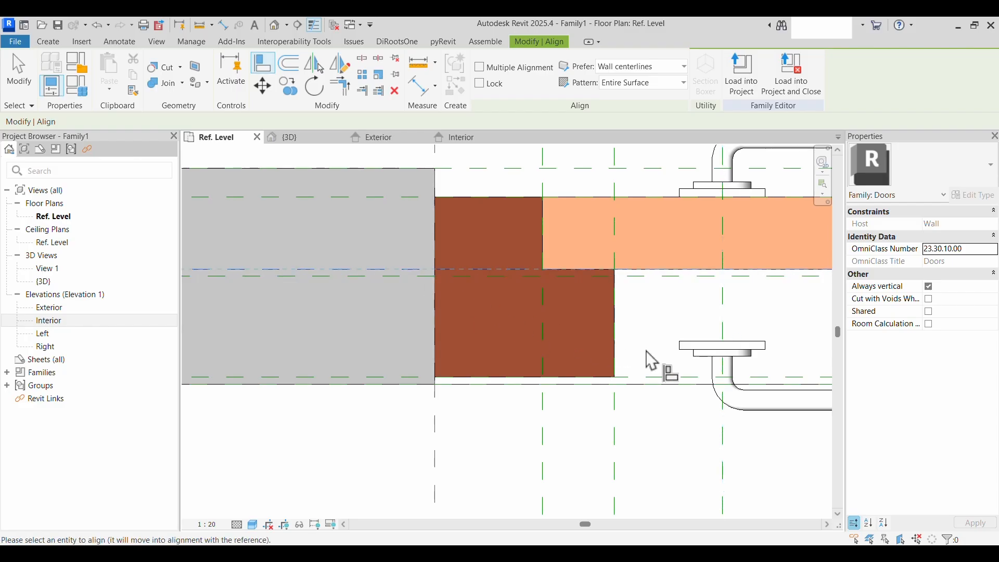
{"action": "left_click", "coordinate": [719, 341]}
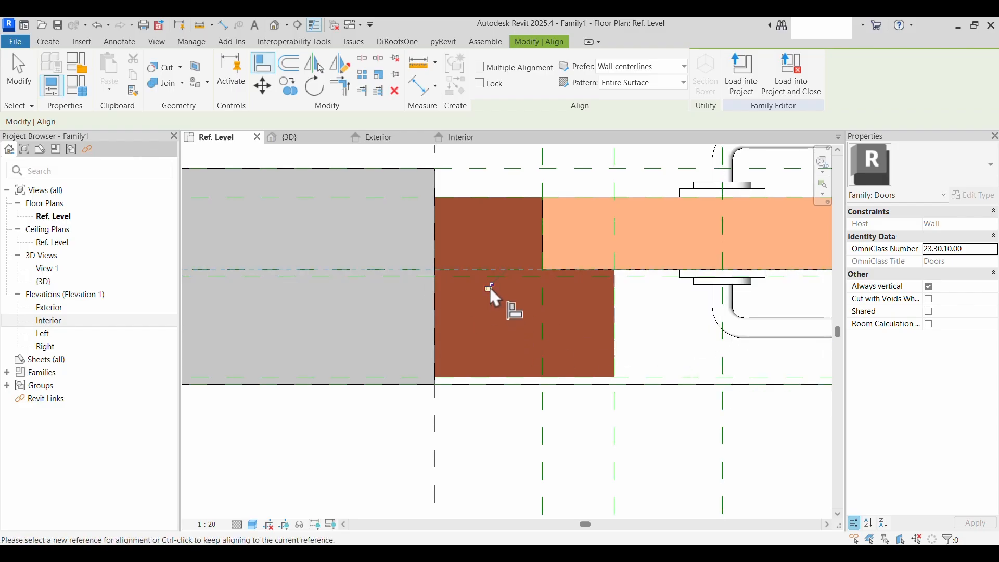
Open the Interior elevation and set its detail level to Fine
{"action": "scroll", "coordinate": [695, 405], "scroll_direction": "down", "scroll_amount": 2}
{"action": "middle_click_drag", "start_coordinate": [695, 406], "coordinate": [506, 373]}
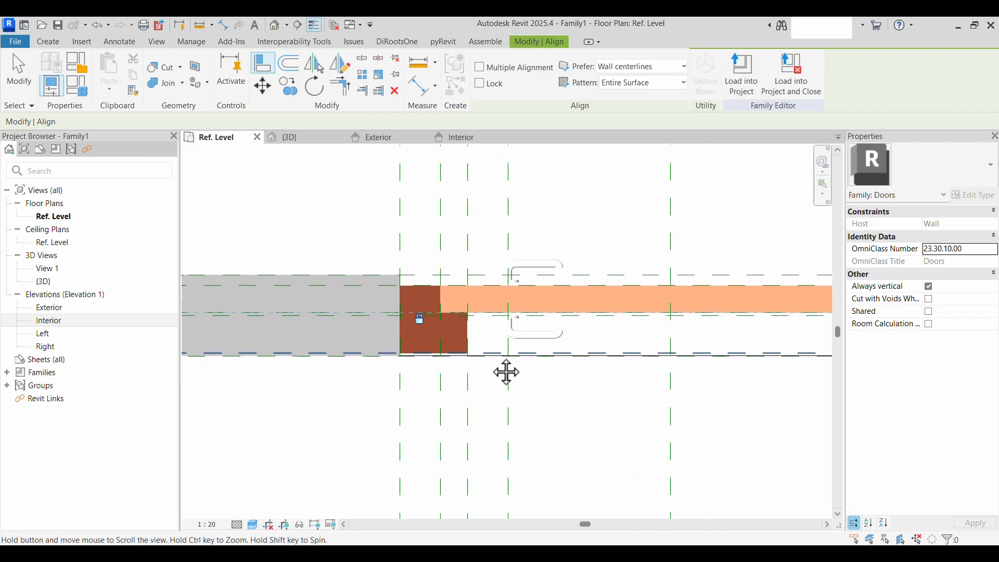
{"action": "scroll", "coordinate": [567, 393], "scroll_direction": "down", "scroll_amount": 1}
{"action": "middle_click_drag", "start_coordinate": [567, 393], "coordinate": [565, 364]}
{"action": "scroll", "coordinate": [520, 394], "scroll_direction": "down", "scroll_amount": 3}
{"action": "scroll", "coordinate": [570, 373], "scroll_direction": "down", "scroll_amount": 1}
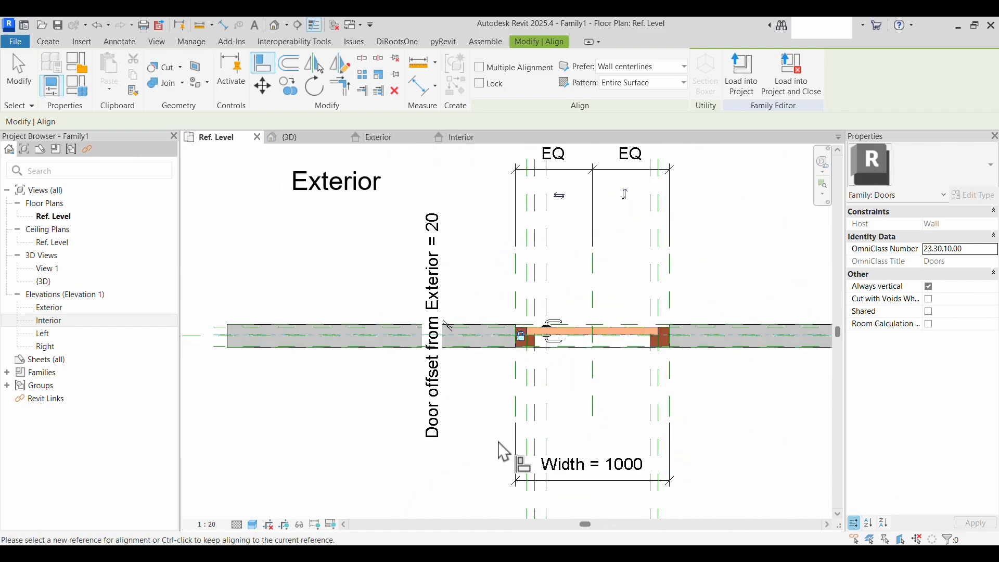
{"action": "left_click", "coordinate": [458, 137]}
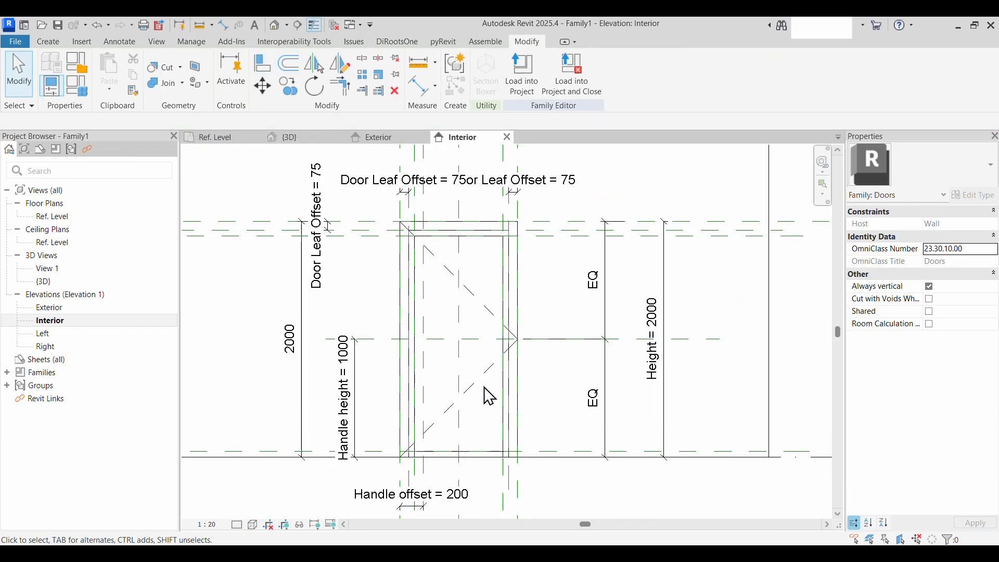
{"action": "left_click", "coordinate": [237, 524]}
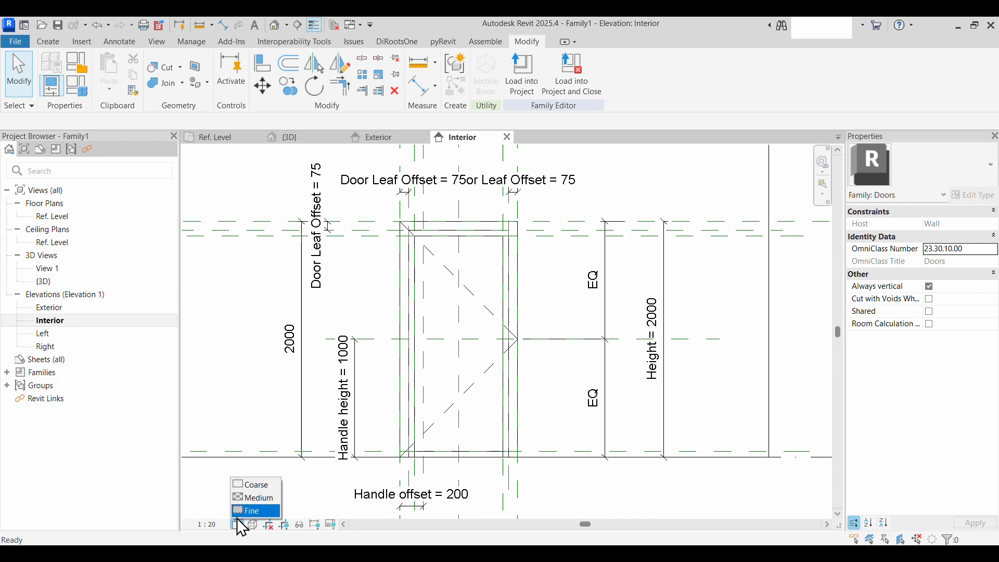
{"action": "left_click", "coordinate": [248, 511]}
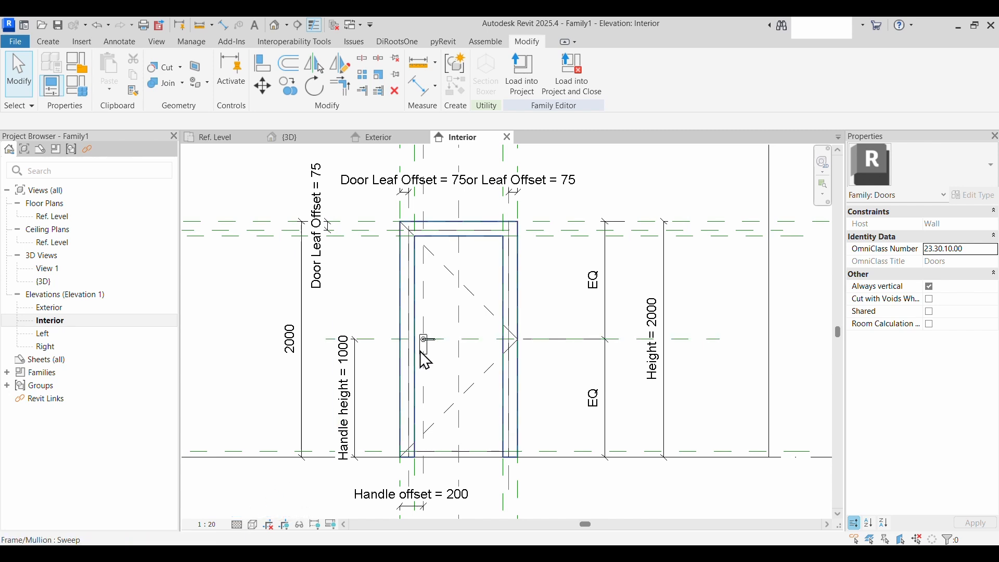
Align the interior handle's horizontal centre reference with the Handle height reference plane in the Interior elevation and lock it
{"action": "scroll", "coordinate": [442, 338], "scroll_direction": "up", "scroll_amount": 4}
{"action": "scroll", "coordinate": [391, 382], "scroll_direction": "down", "scroll_amount": 2}
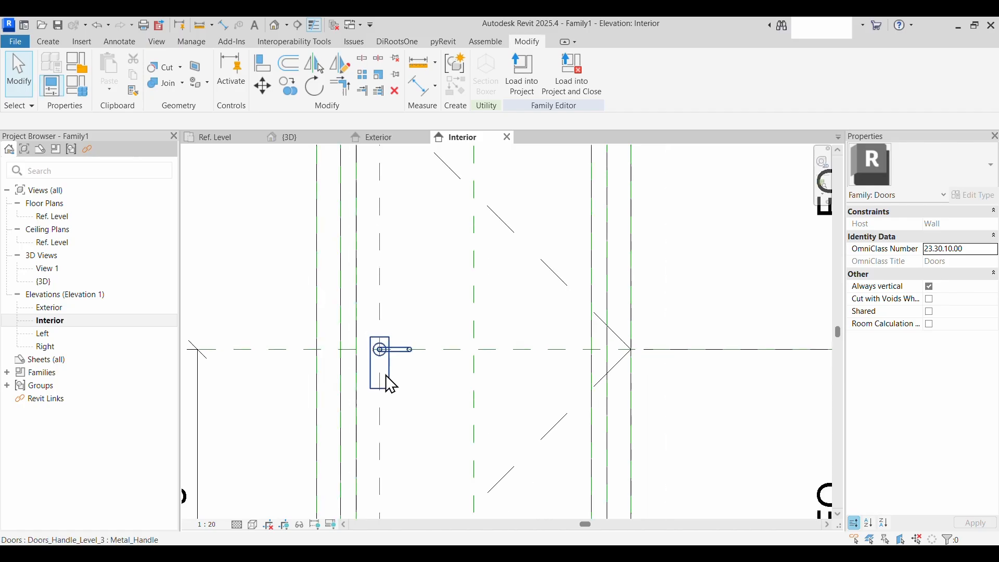
{"action": "scroll", "coordinate": [390, 382], "scroll_direction": "down", "scroll_amount": 2}
{"action": "scroll", "coordinate": [386, 375], "scroll_direction": "up", "scroll_amount": 2}
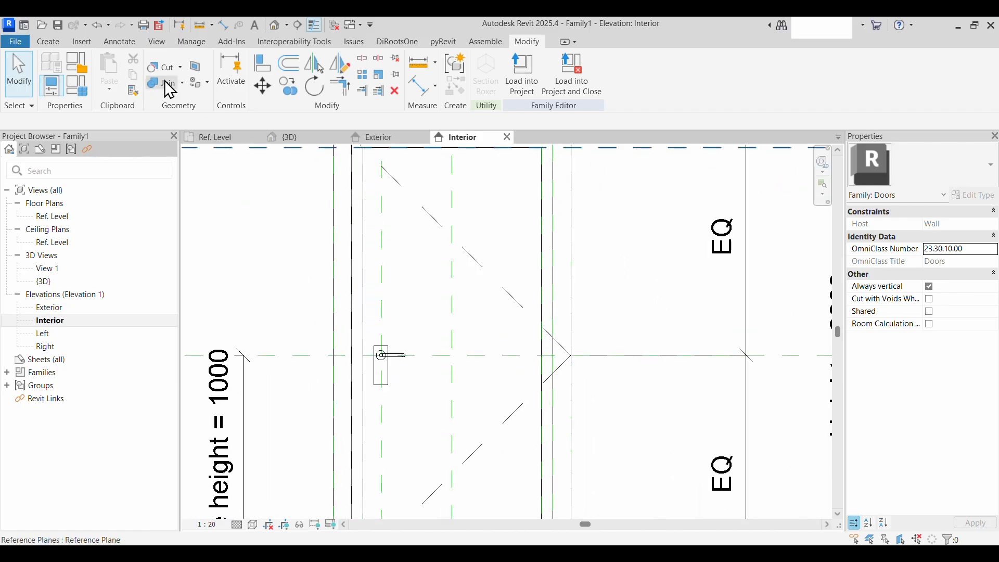
{"action": "left_click", "coordinate": [262, 63]}
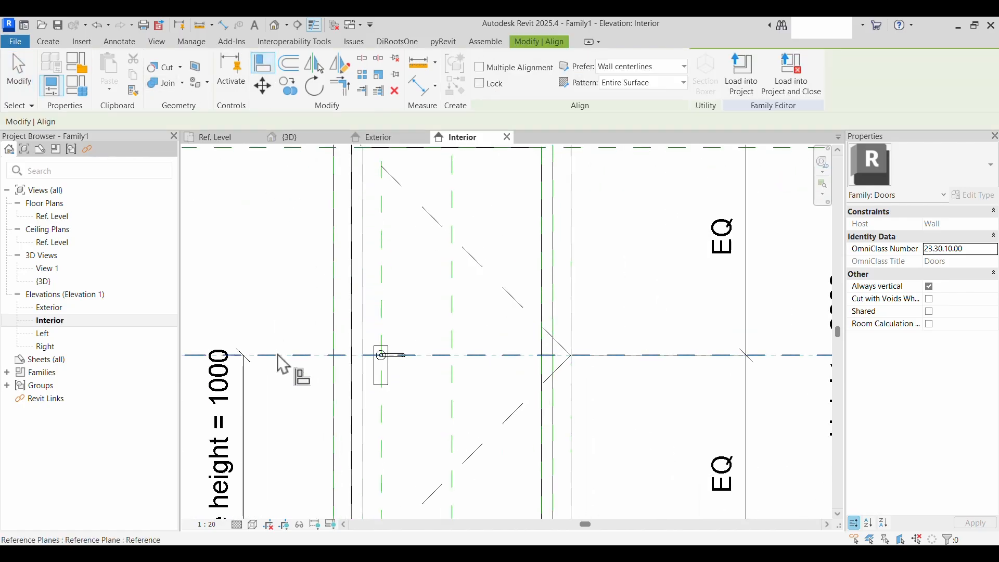
{"action": "scroll", "coordinate": [281, 362], "scroll_direction": "up", "scroll_amount": 1}
{"action": "scroll", "coordinate": [281, 364], "scroll_direction": "up", "scroll_amount": 2}
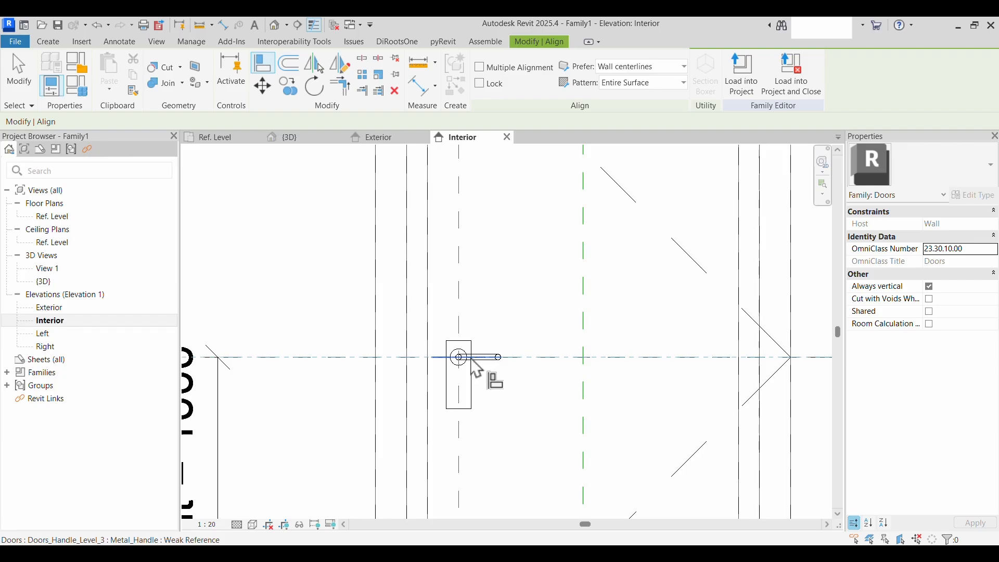
{"action": "left_click", "coordinate": [471, 358]}
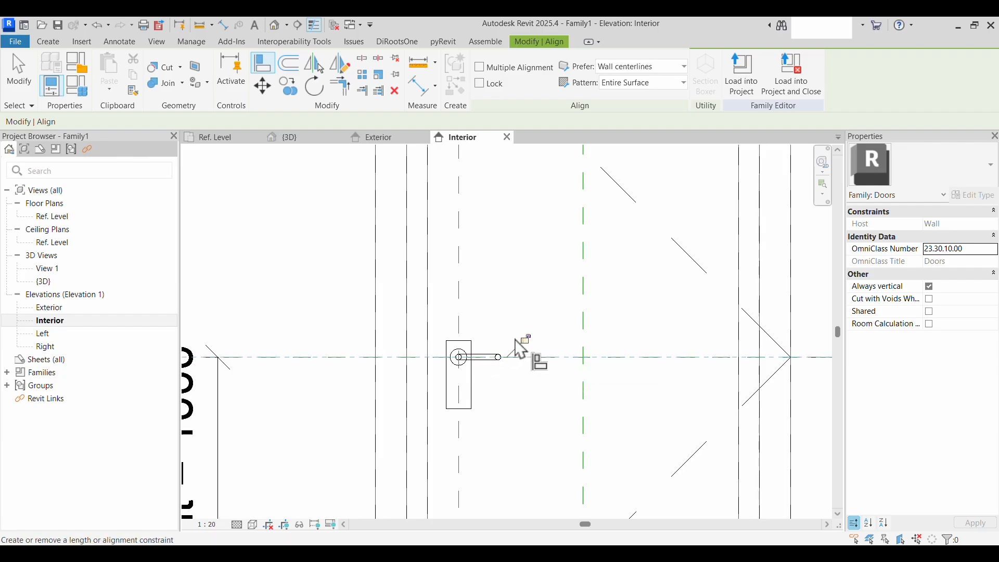
{"action": "key", "text": "Escape"}
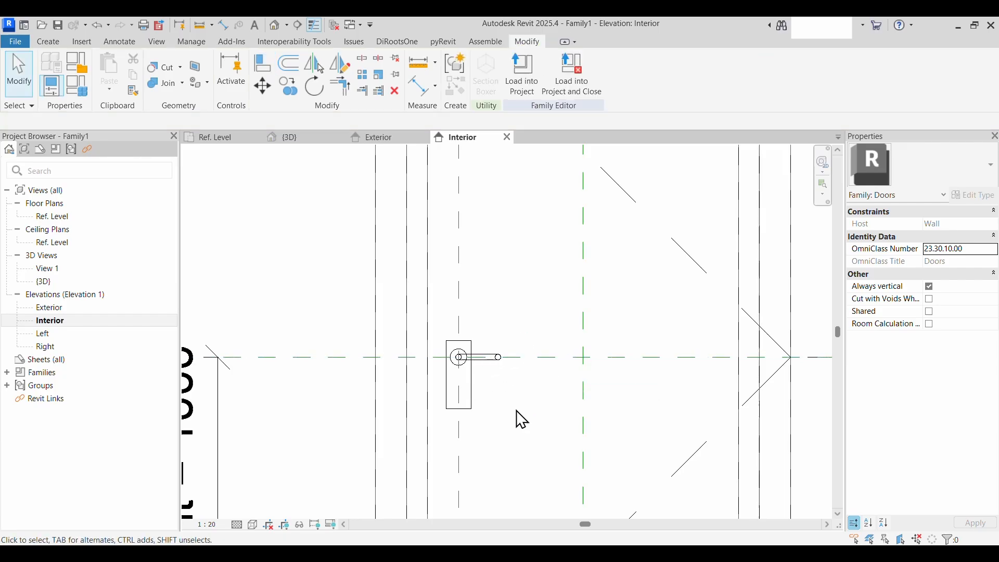
{"action": "left_click", "coordinate": [476, 404]}
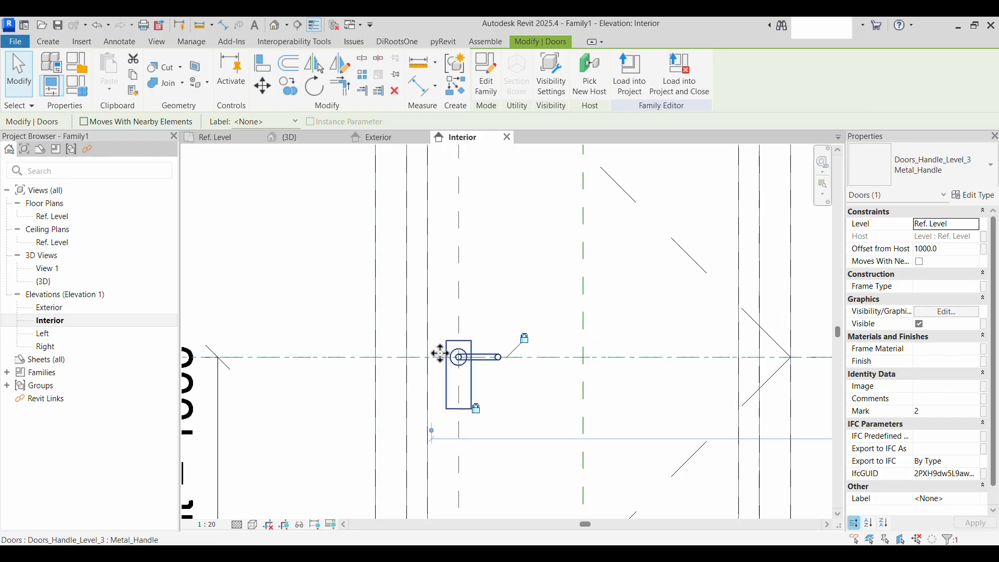
Test the handle constraints by setting the Handle height dimension to 1200 in the Interior elevation
{"action": "scroll", "coordinate": [439, 353], "scroll_direction": "down", "scroll_amount": 3}
{"action": "middle_click_drag", "start_coordinate": [510, 413], "coordinate": [510, 329]}
{"action": "left_click", "coordinate": [474, 327]}
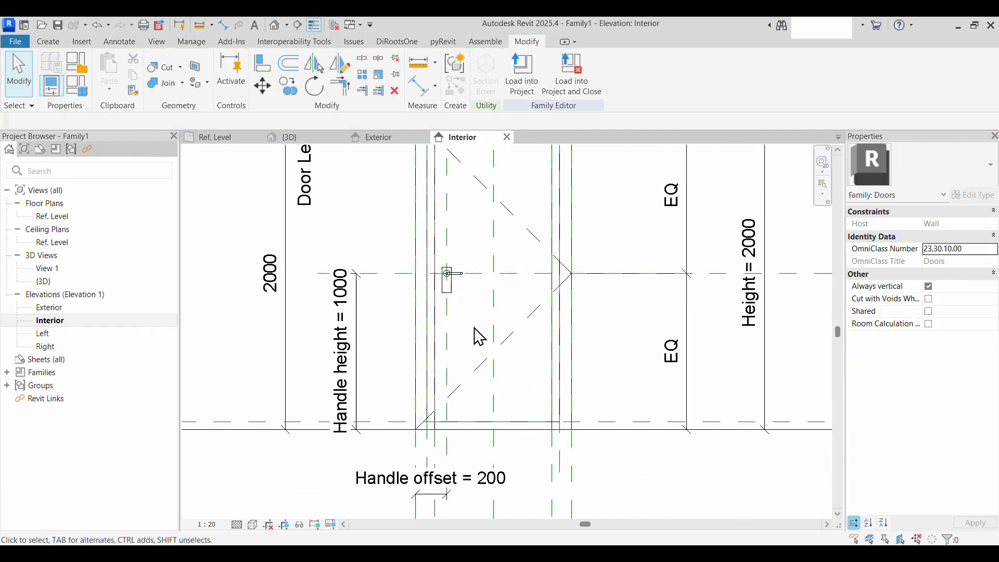
{"action": "left_click", "coordinate": [346, 314]}
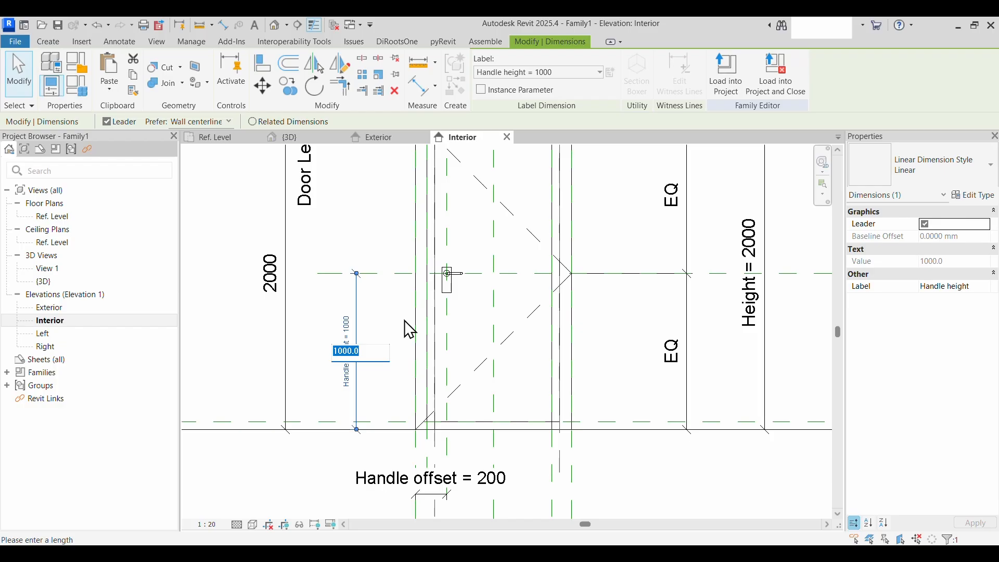
{"action": "type", "text": "12"}
{"action": "key", "text": "Return"}
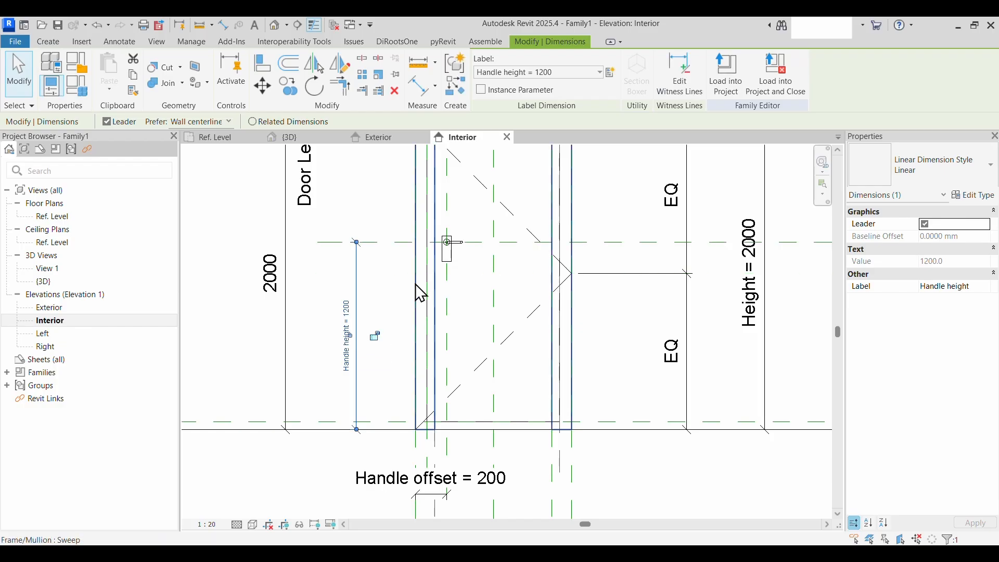
Check the handle in the Exterior elevation and set the Handle height dimension back to 1000
{"action": "middle_click_drag", "start_coordinate": [478, 249], "coordinate": [473, 338]}
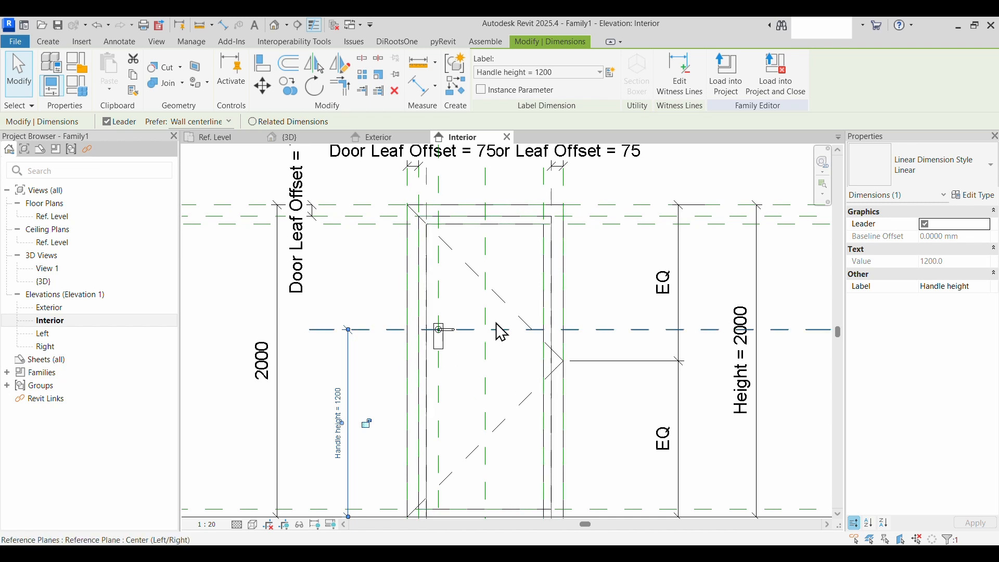
{"action": "scroll", "coordinate": [442, 337], "scroll_direction": "down", "scroll_amount": 1}
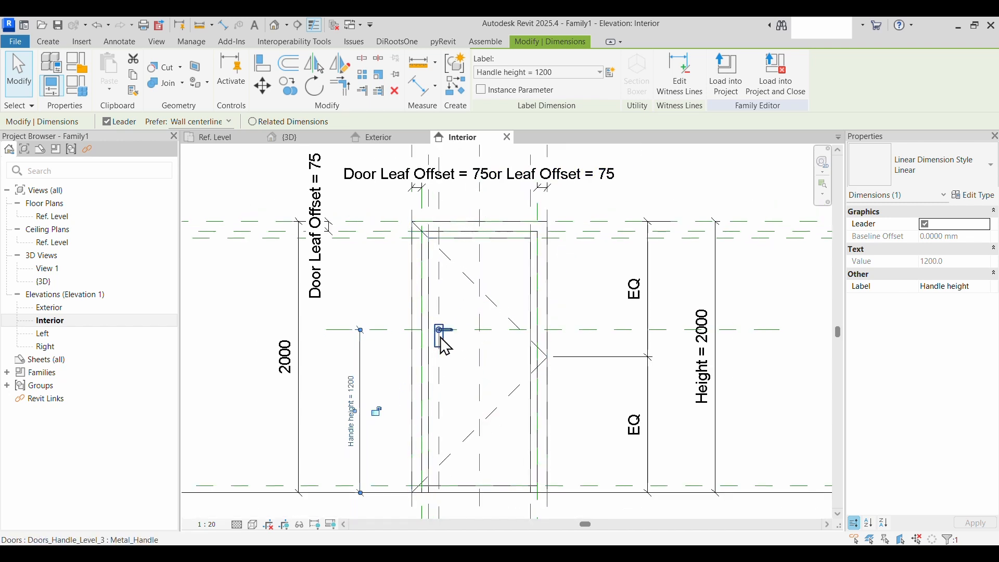
{"action": "left_click", "coordinate": [385, 140]}
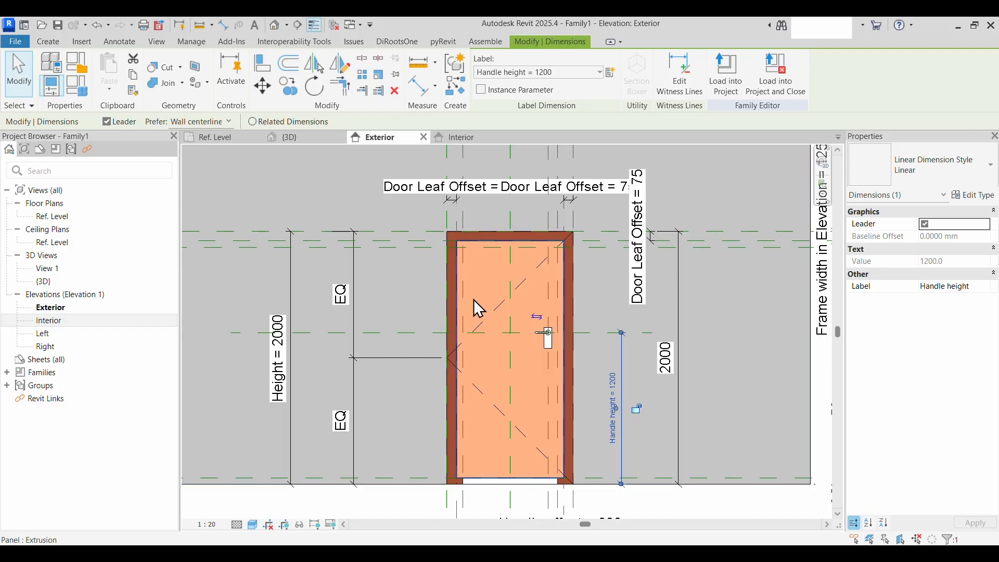
{"action": "scroll", "coordinate": [651, 406], "scroll_direction": "up", "scroll_amount": 2}
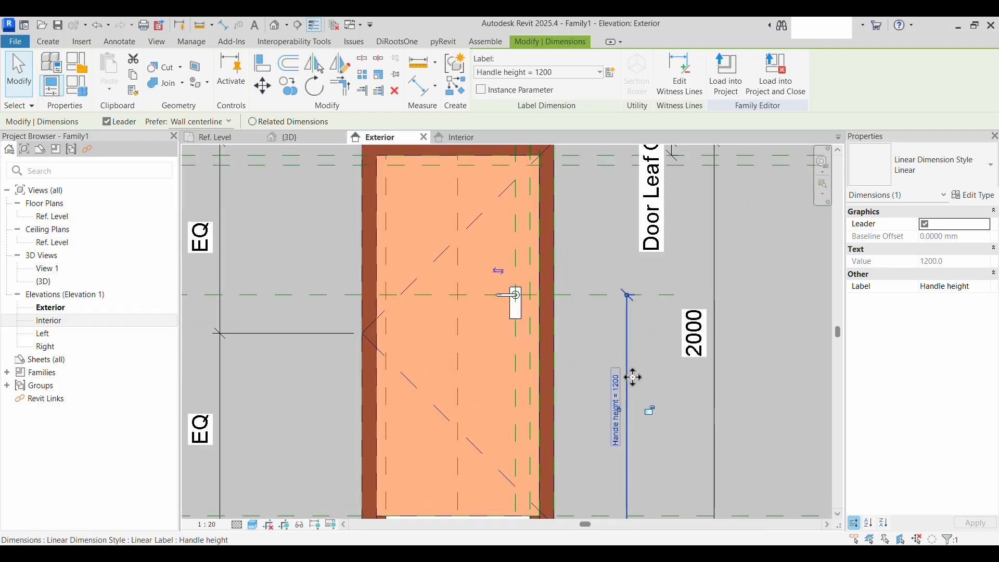
{"action": "scroll", "coordinate": [604, 425], "scroll_direction": "up", "scroll_amount": 2}
{"action": "left_click", "coordinate": [626, 390]}
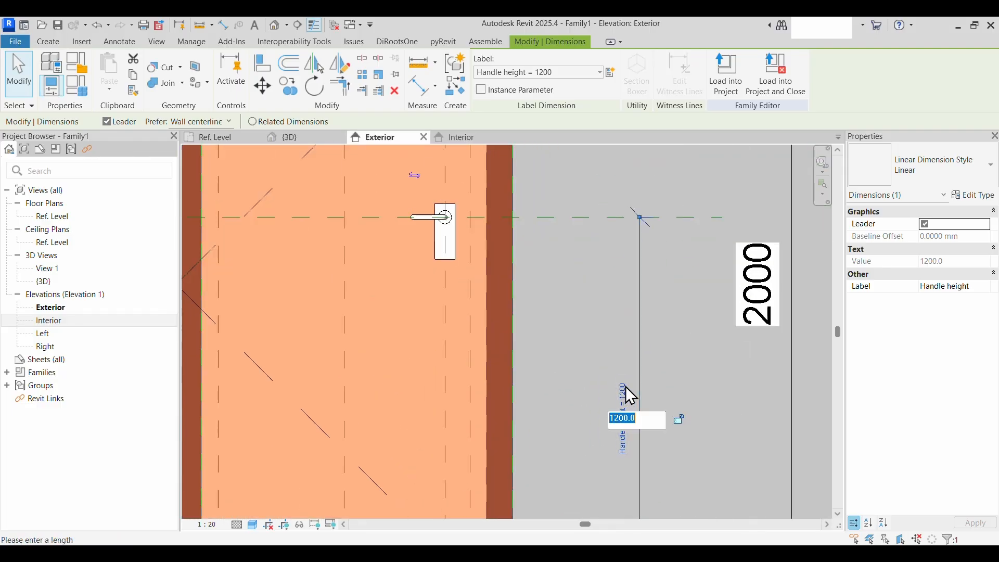
{"action": "type", "text": "100"}
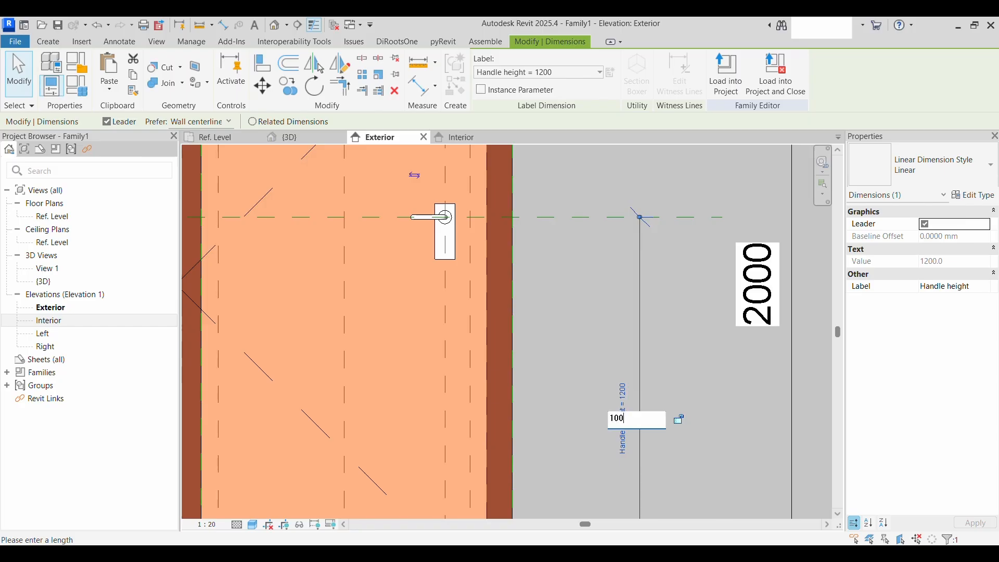
{"action": "key", "text": "Return"}
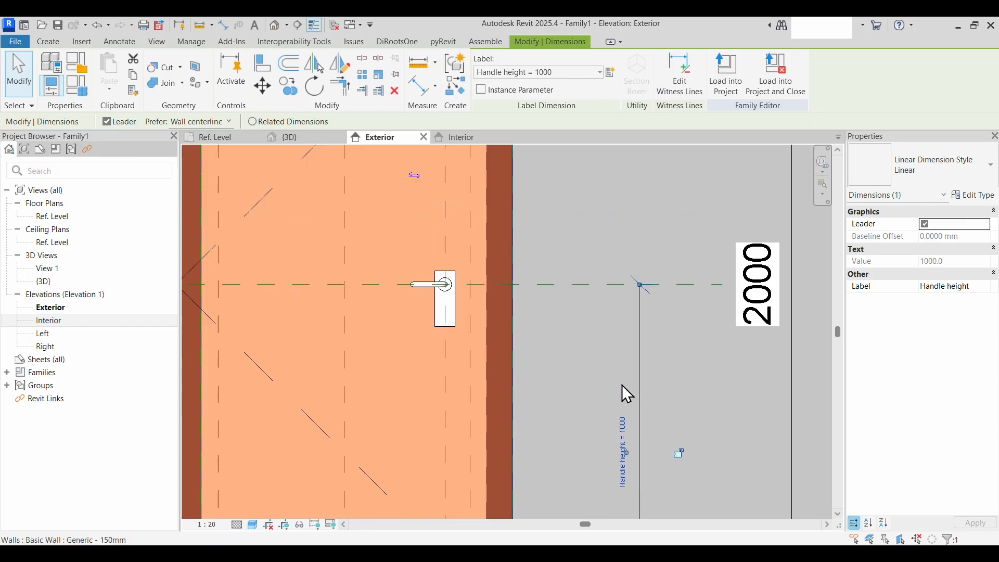
{"action": "scroll", "coordinate": [623, 386], "scroll_direction": "down", "scroll_amount": 2}
{"action": "scroll", "coordinate": [623, 386], "scroll_direction": "down", "scroll_amount": 2}
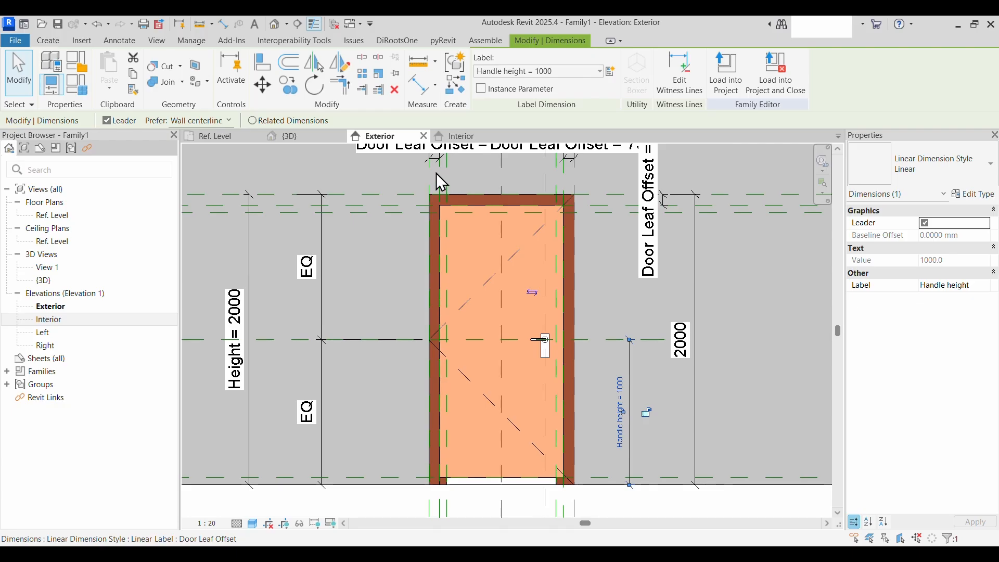
Temporarily hide the door panel and the frame sweep in the Ref. Level floor plan
{"action": "left_click", "coordinate": [214, 141]}
{"action": "scroll", "coordinate": [509, 368], "scroll_direction": "down", "scroll_amount": 3}
{"action": "middle_click_drag", "start_coordinate": [514, 373], "coordinate": [383, 440]}
{"action": "scroll", "coordinate": [334, 404], "scroll_direction": "up", "scroll_amount": 4}
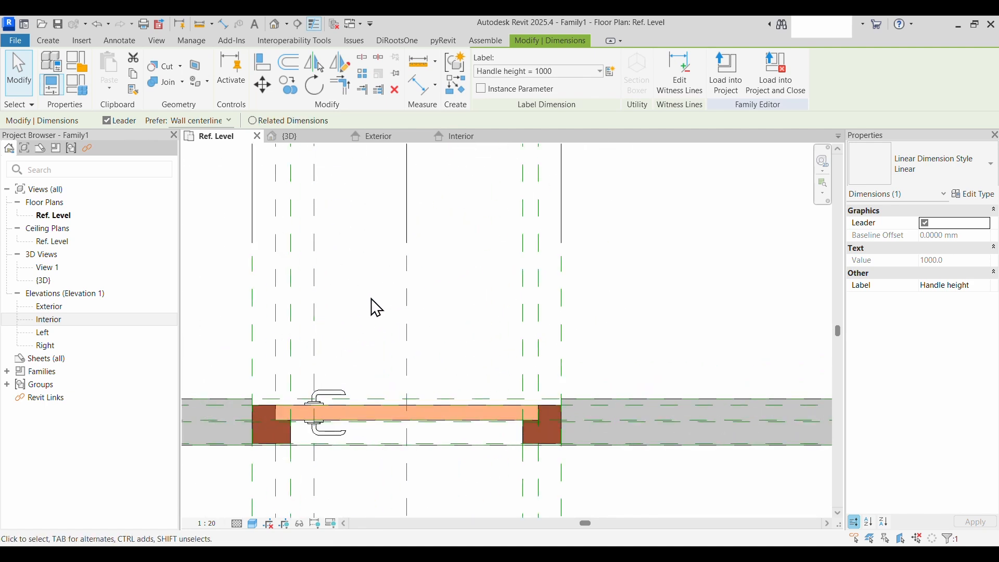
{"action": "middle_click_drag", "start_coordinate": [489, 272], "coordinate": [521, 283]}
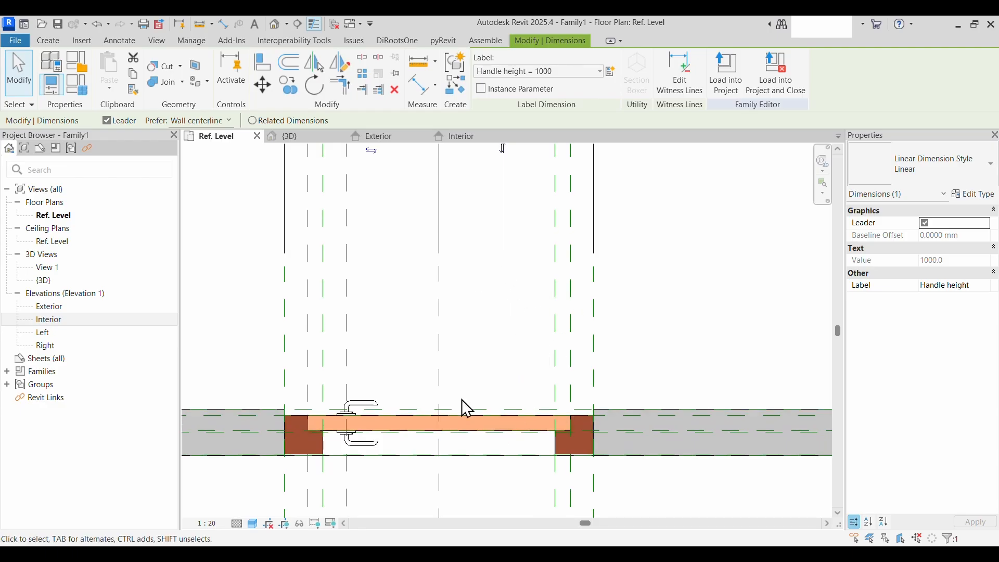
{"action": "left_click", "coordinate": [462, 422]}
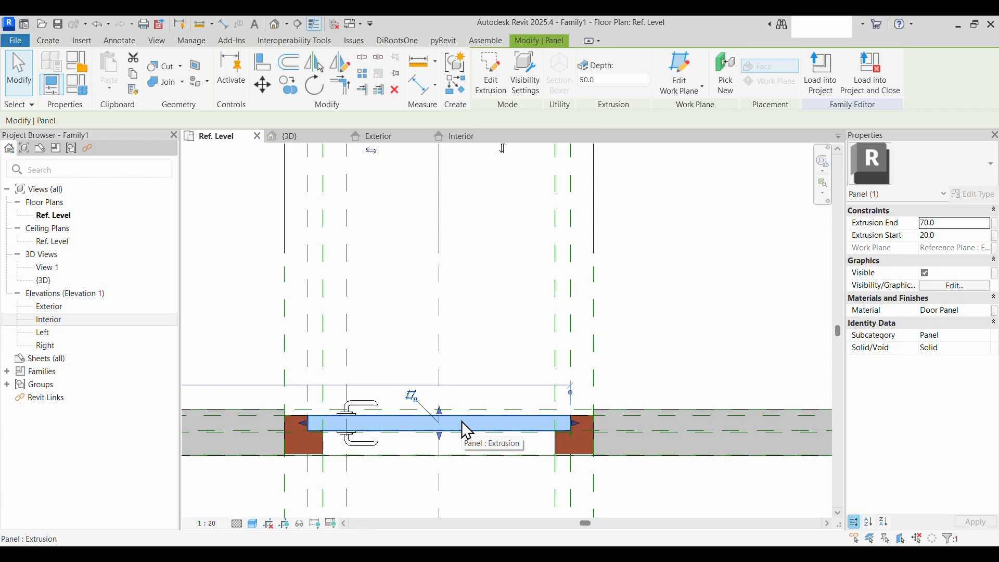
{"action": "key", "text": "h"}
{"action": "key", "text": "h"}
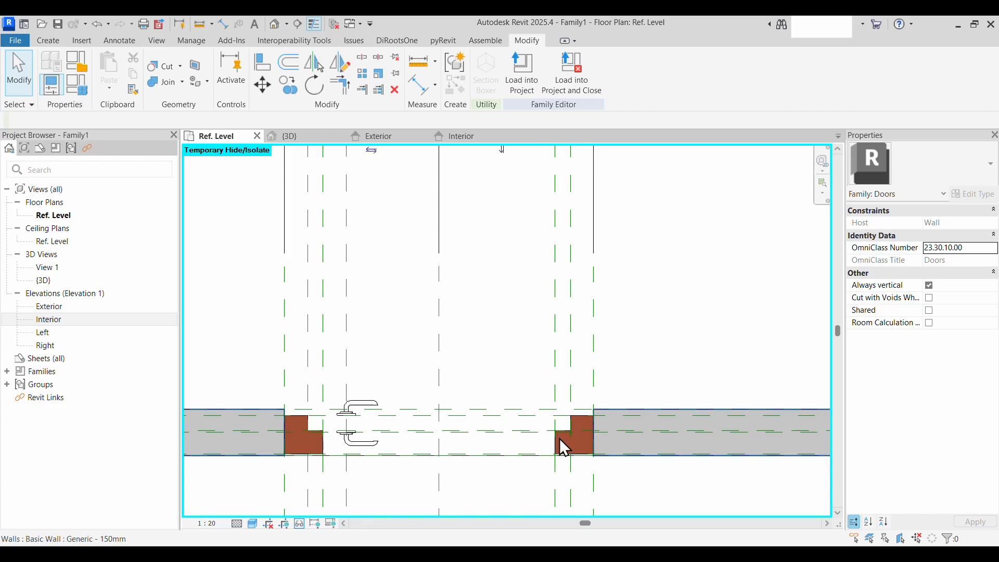
{"action": "left_click", "coordinate": [565, 443]}
{"action": "left_click", "coordinate": [583, 425]}
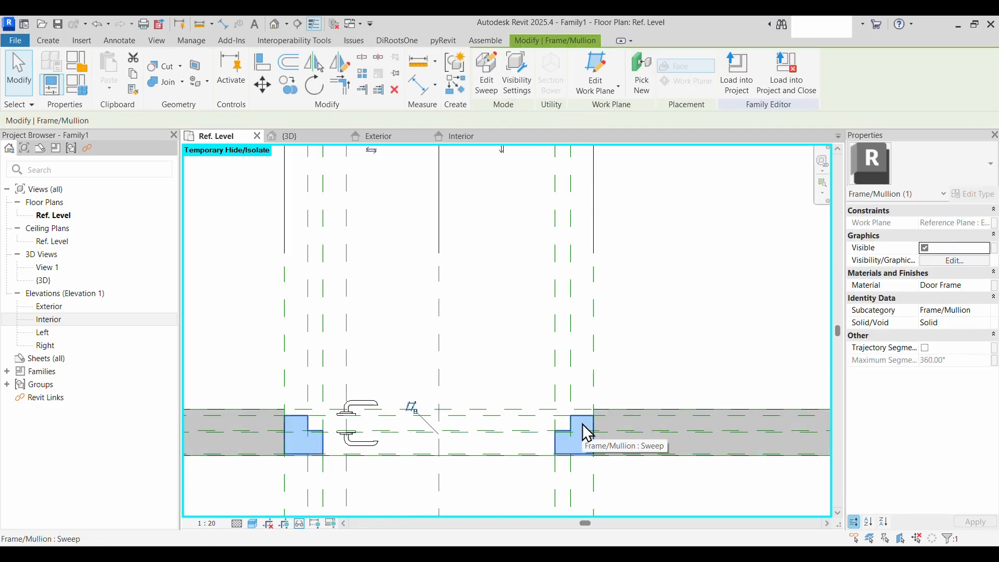
{"action": "key", "text": "h"}
{"action": "key", "text": "h"}
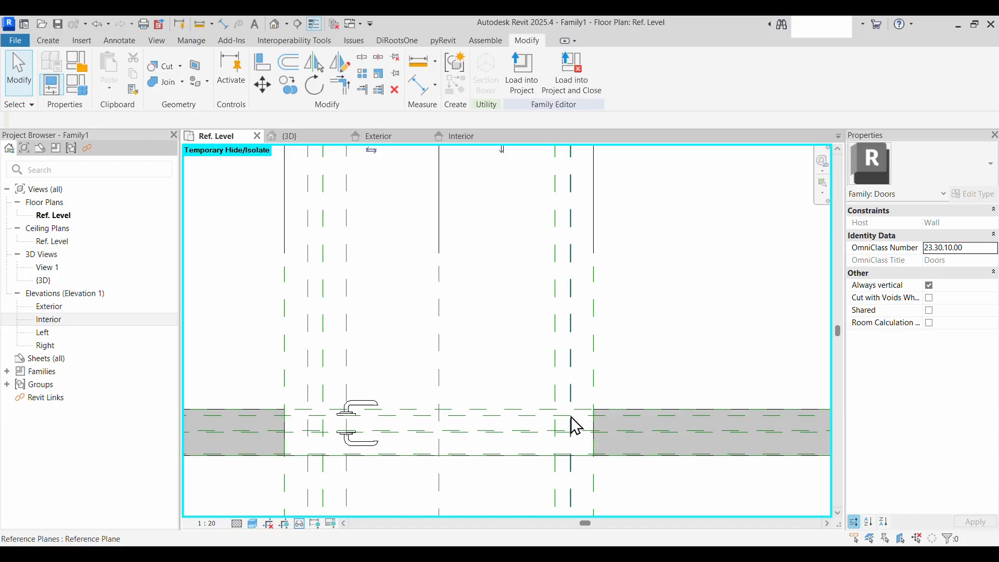
Start an extrusion and sketch a 90° door swing arc of radius 850, centred on the hinge-side corner of the leaf's exterior face
{"action": "left_click", "coordinate": [49, 41]}
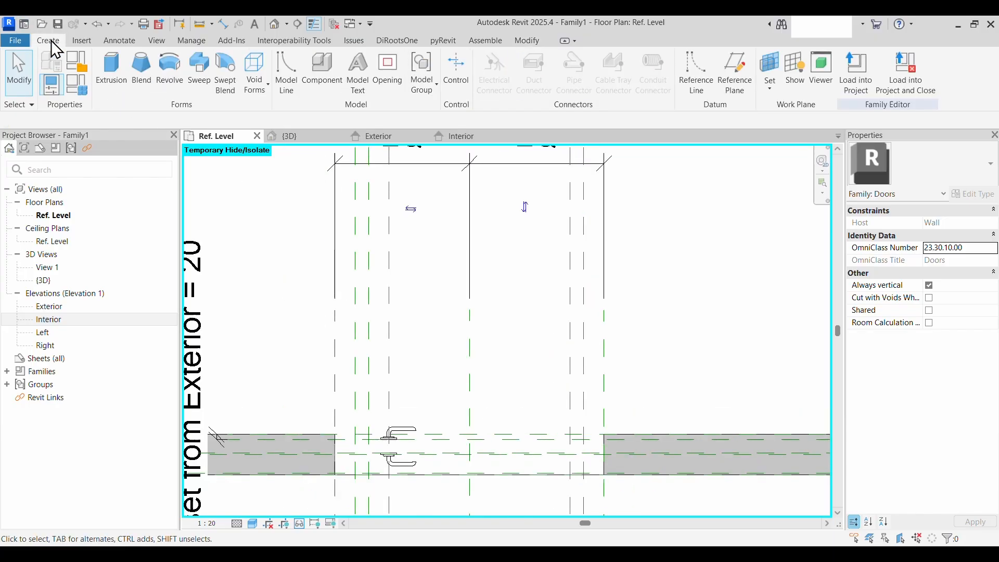
{"action": "left_click", "coordinate": [114, 78]}
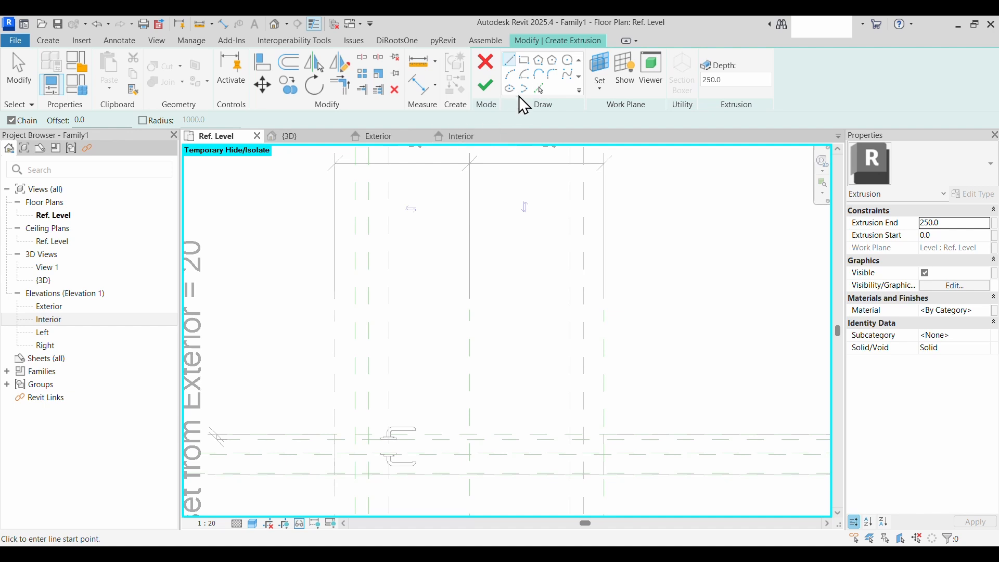
{"action": "left_click", "coordinate": [522, 77]}
{"action": "scroll", "coordinate": [591, 456], "scroll_direction": "up", "scroll_amount": 4}
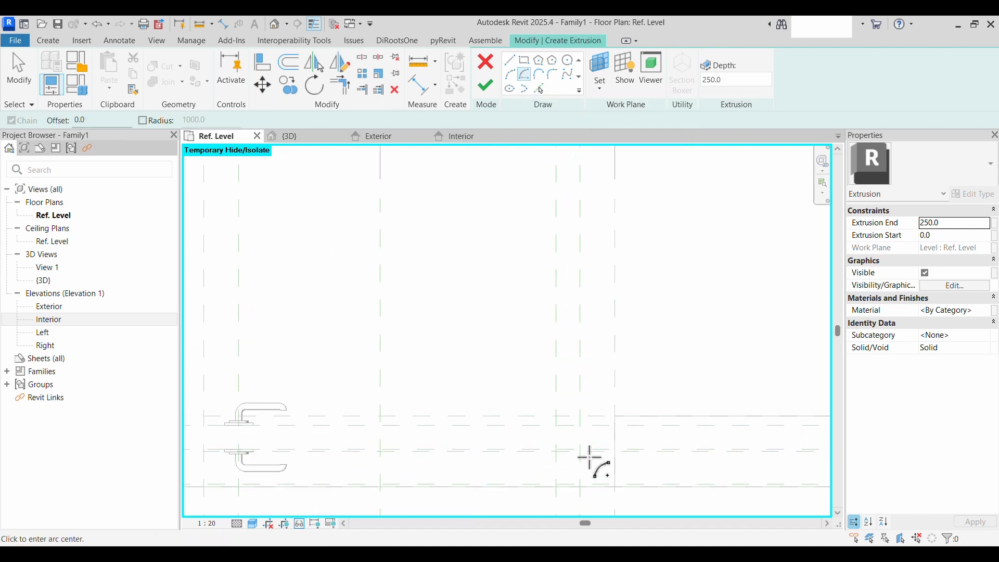
{"action": "left_click", "coordinate": [577, 417]}
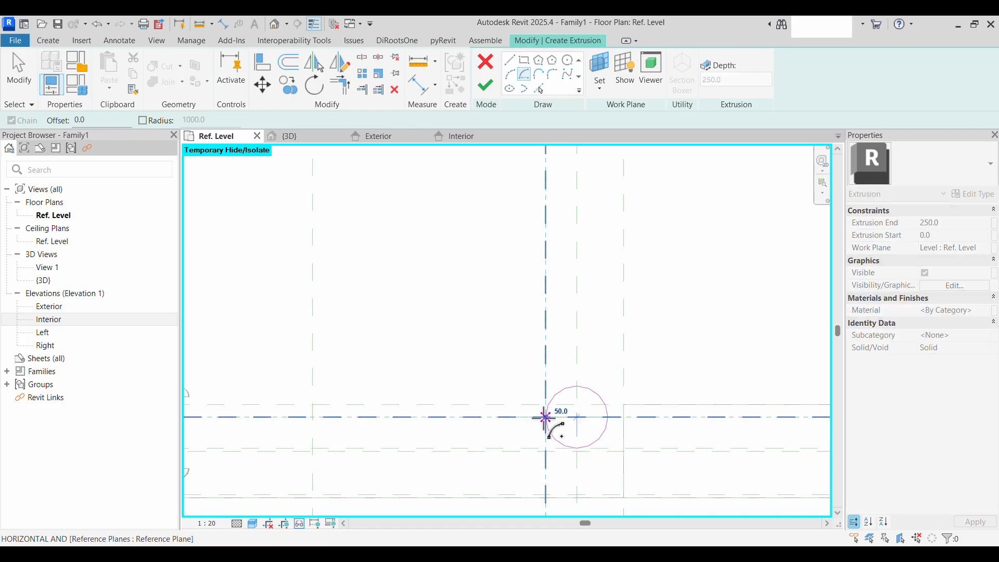
{"action": "scroll", "coordinate": [412, 416], "scroll_direction": "down", "scroll_amount": 2}
{"action": "middle_click_drag", "start_coordinate": [413, 416], "coordinate": [791, 453]}
{"action": "scroll", "coordinate": [508, 468], "scroll_direction": "up", "scroll_amount": 4}
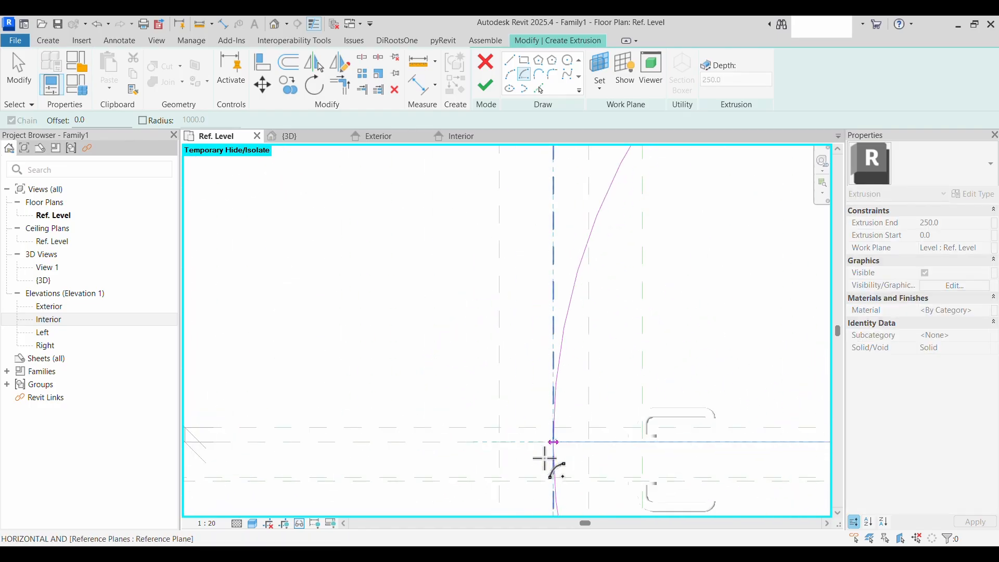
{"action": "left_click", "coordinate": [553, 443]}
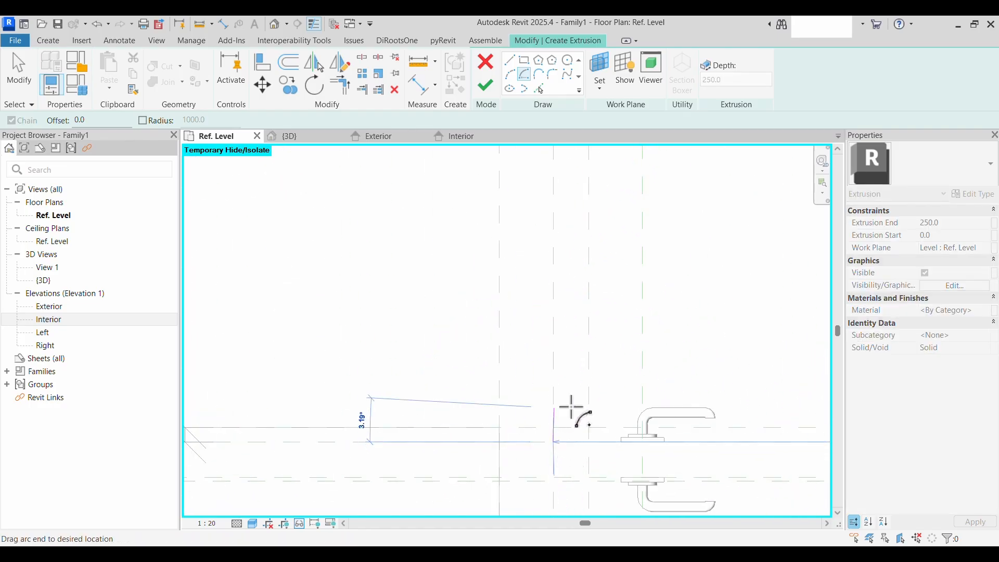
{"action": "scroll", "coordinate": [648, 287], "scroll_direction": "down", "scroll_amount": 2}
{"action": "middle_click_drag", "start_coordinate": [667, 297], "coordinate": [352, 497]}
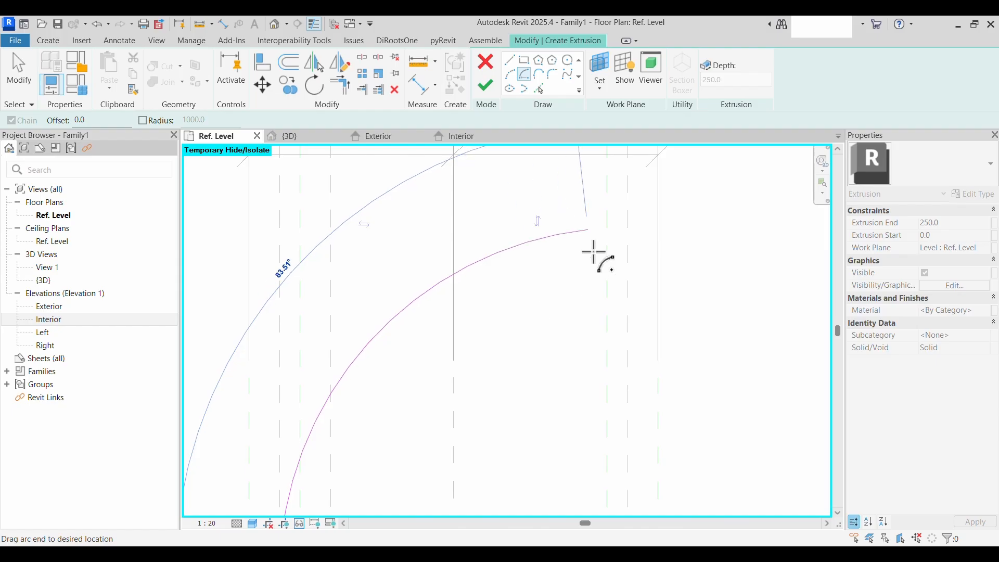
{"action": "left_click", "coordinate": [631, 225]}
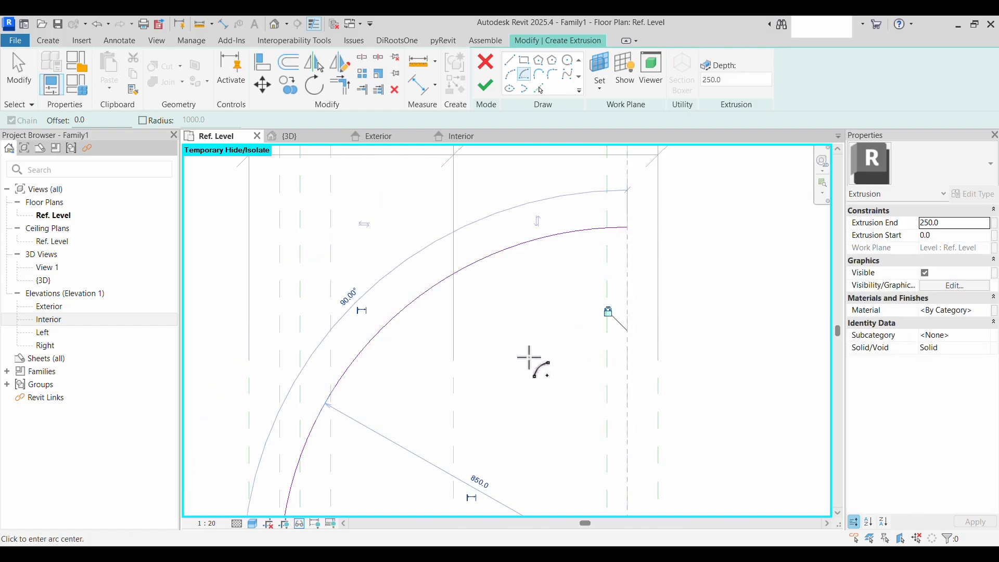
{"action": "scroll", "coordinate": [526, 359], "scroll_direction": "down", "scroll_amount": 2}
{"action": "scroll", "coordinate": [524, 361], "scroll_direction": "down", "scroll_amount": 1}
{"action": "middle_click_drag", "start_coordinate": [539, 389], "coordinate": [524, 362]}
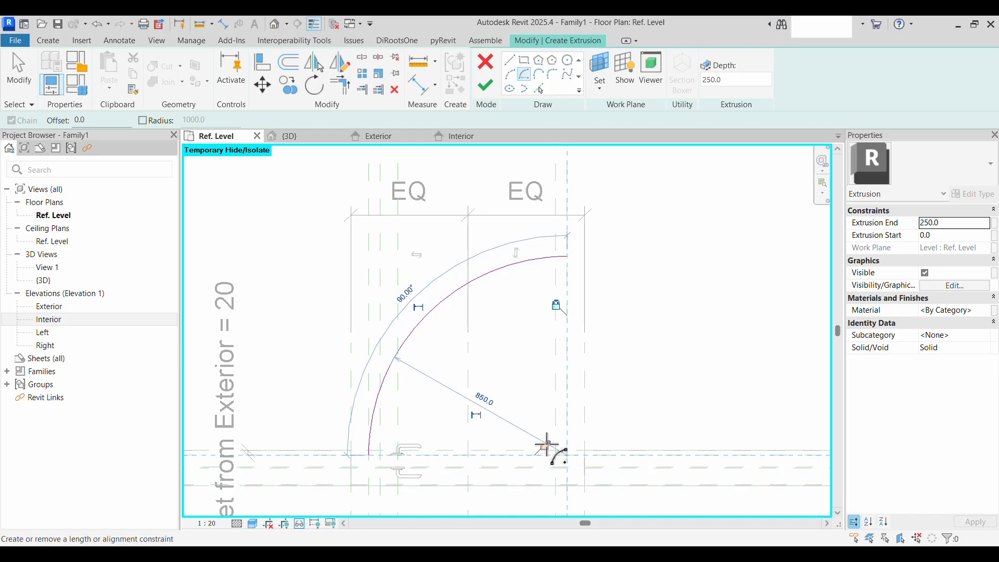
{"action": "key", "text": "Escape"}
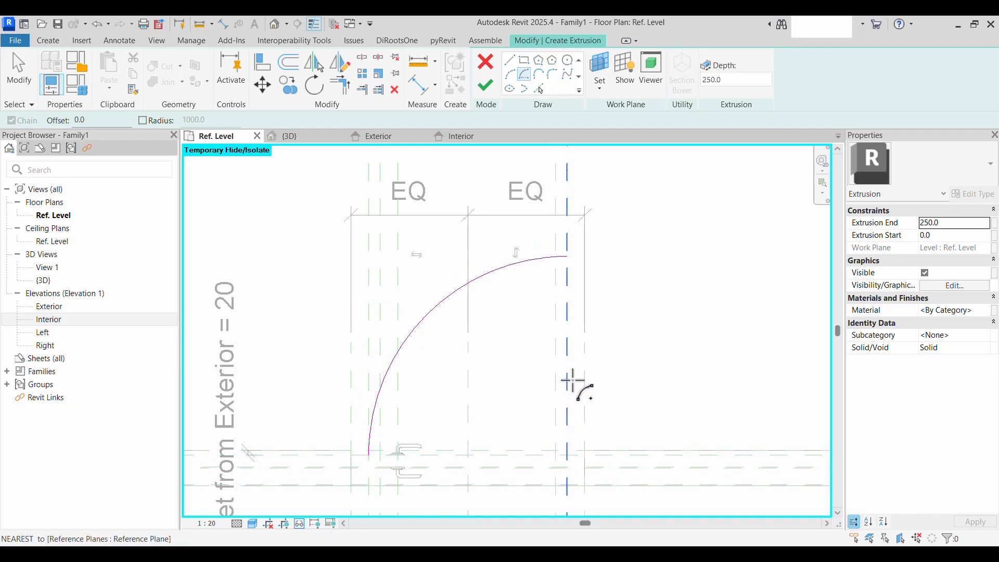
{"action": "key", "text": "Escape"}
Add a locked sketch line to the extrusion by picking the hinge-side leaf edge reference plane
{"action": "left_click", "coordinate": [539, 90]}
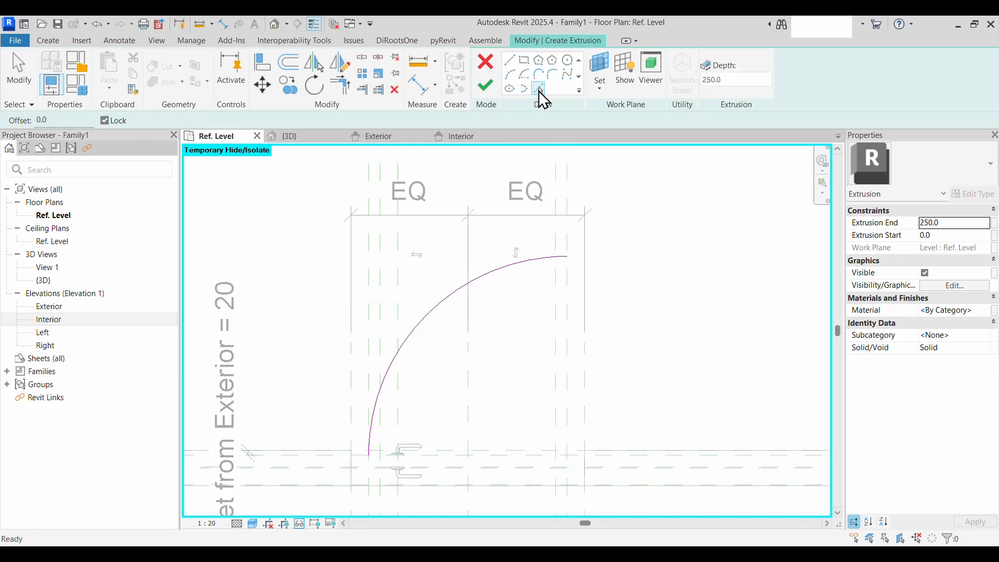
{"action": "left_click", "coordinate": [567, 339]}
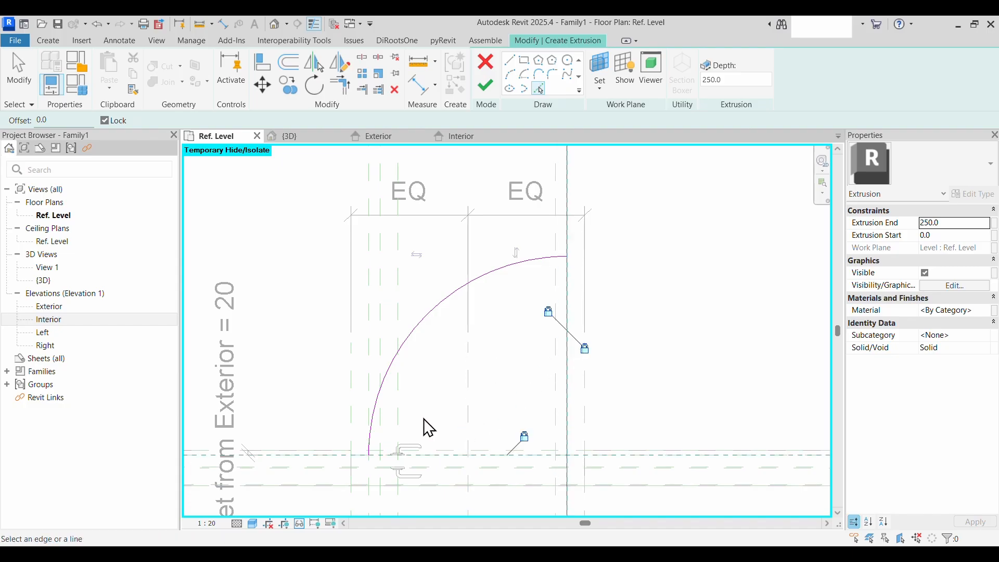
{"action": "scroll", "coordinate": [424, 426], "scroll_direction": "up", "scroll_amount": 1}
{"action": "middle_click_drag", "start_coordinate": [424, 426], "coordinate": [367, 389]}
{"action": "key", "text": "Escape"}
Align the lower end of the hinge-side sketch line with the reference plane along the leaf's exterior face
{"action": "left_click", "coordinate": [263, 64]}
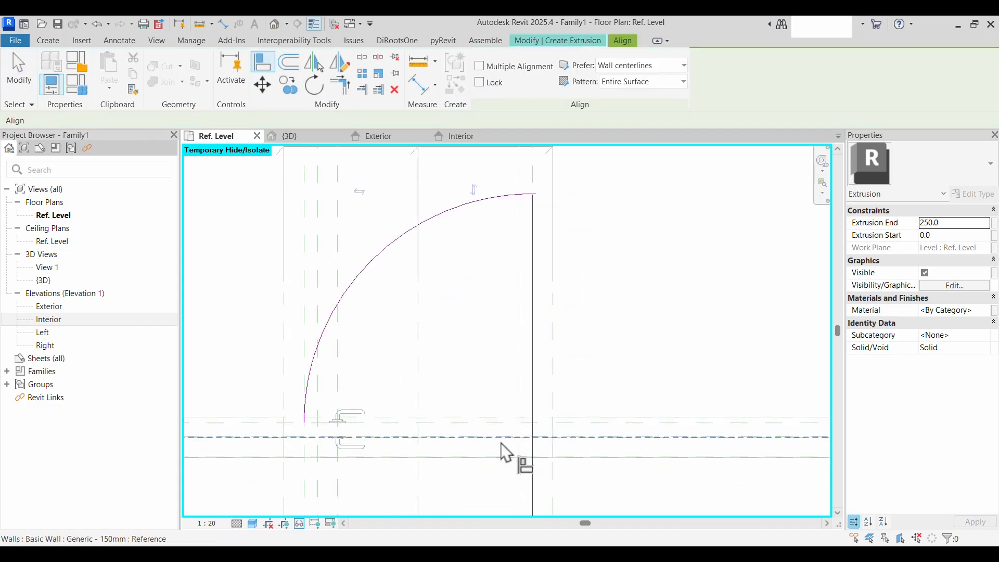
{"action": "scroll", "coordinate": [502, 457], "scroll_direction": "up", "scroll_amount": 2}
{"action": "left_click", "coordinate": [495, 402]}
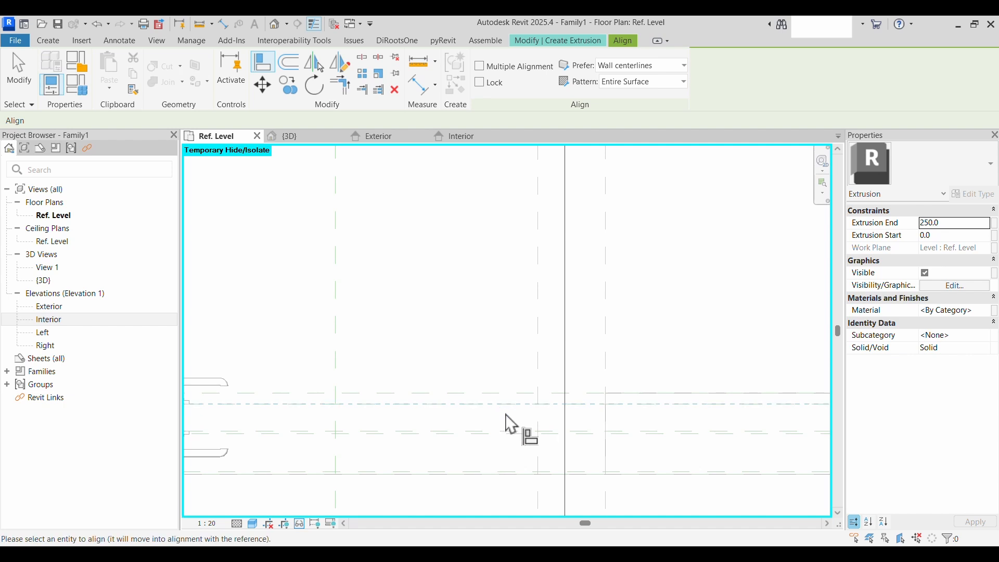
{"action": "scroll", "coordinate": [560, 455], "scroll_direction": "down", "scroll_amount": 4}
{"action": "middle_click_drag", "start_coordinate": [562, 460], "coordinate": [463, 271]}
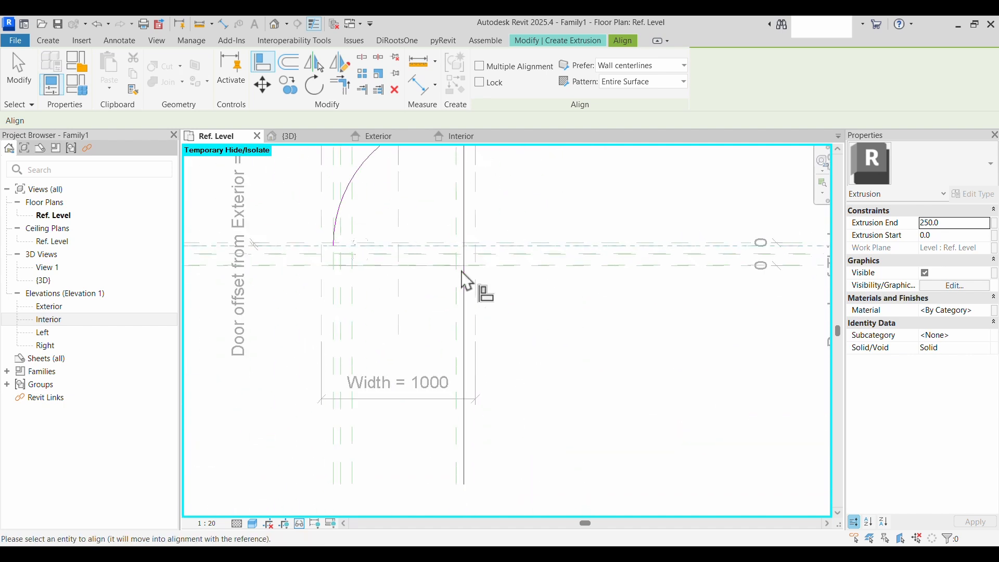
{"action": "left_click", "coordinate": [469, 490]}
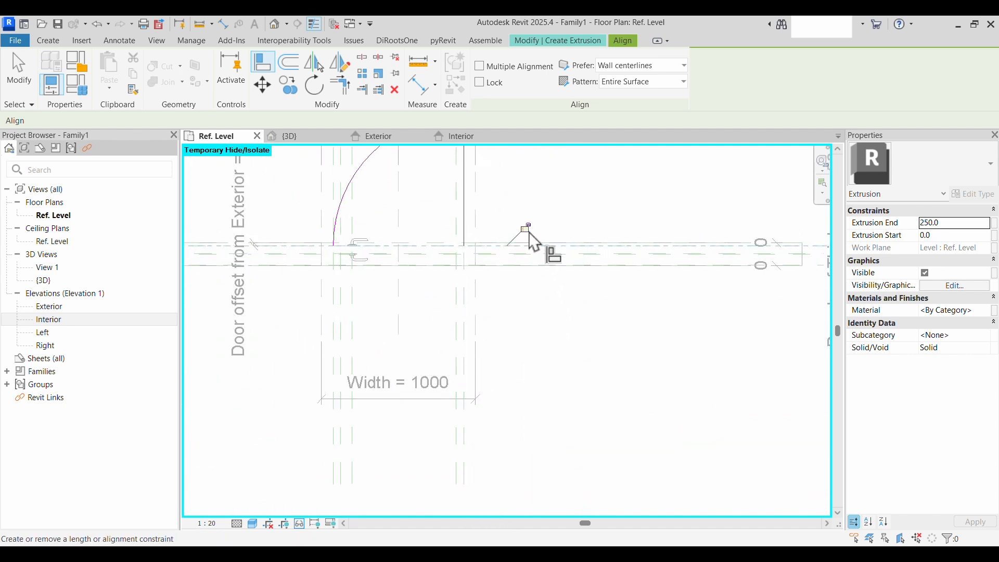
{"action": "scroll", "coordinate": [573, 457], "scroll_direction": "up", "scroll_amount": 4}
{"action": "key", "text": "Escape"}
{"action": "key", "text": "Escape"}
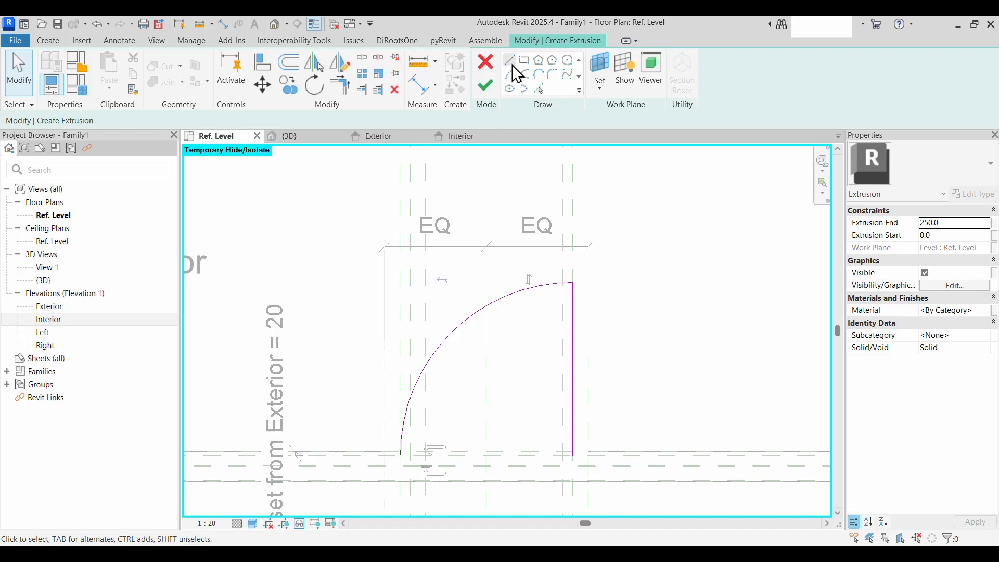
Close the swing profile with a straight line along the leaf's exterior face and finish the extrusion
{"action": "left_click", "coordinate": [510, 60]}
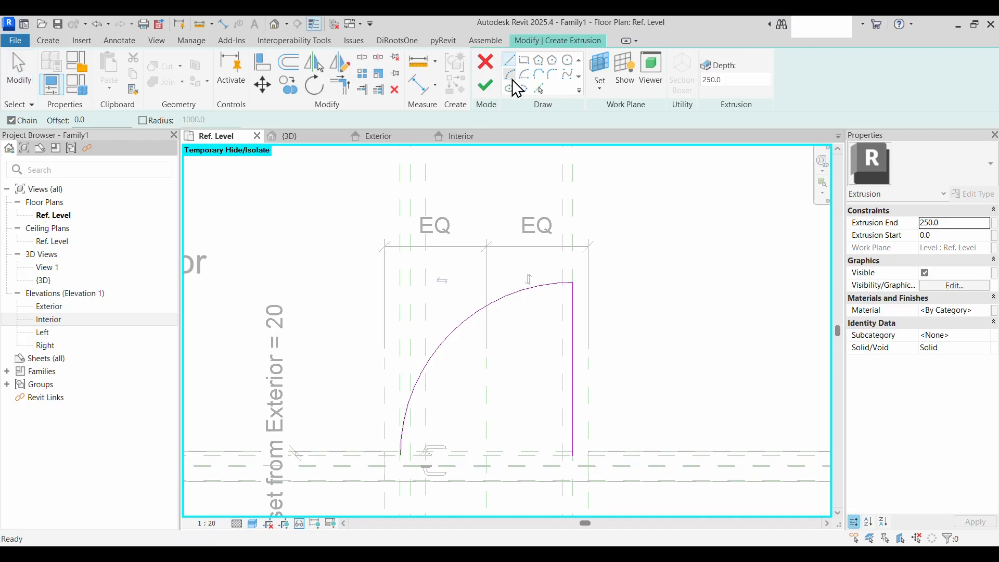
{"action": "left_click", "coordinate": [401, 455]}
{"action": "left_click", "coordinate": [573, 455]}
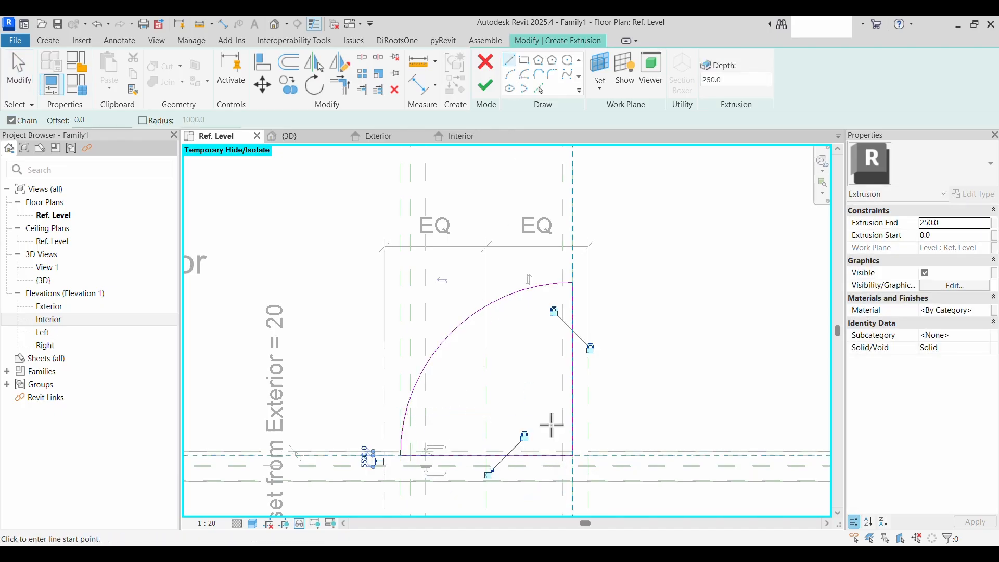
{"action": "left_click", "coordinate": [483, 89]}
{"action": "scroll", "coordinate": [691, 371], "scroll_direction": "down", "scroll_amount": 1}
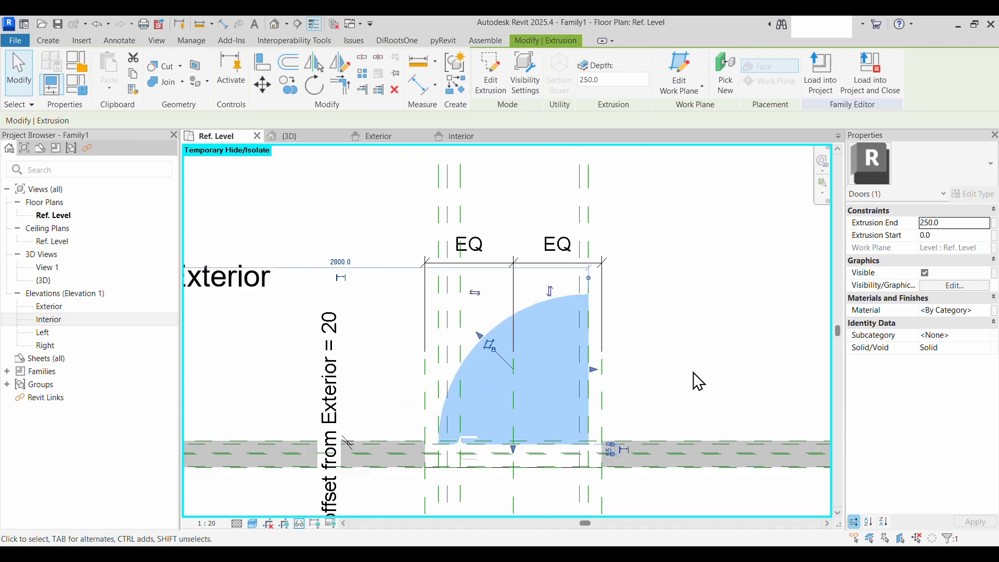
{"action": "middle_click_drag", "start_coordinate": [691, 372], "coordinate": [667, 301]}
{"action": "left_click", "coordinate": [606, 371]}
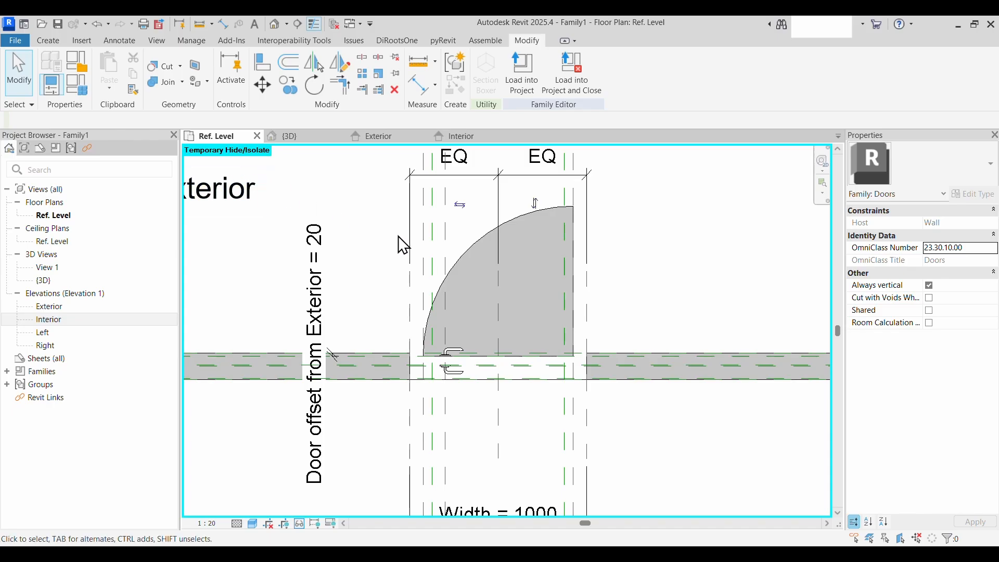
Reset the temporary hide in the Ref. Level plan to bring back the door panel and frame
{"action": "middle_click_drag", "start_coordinate": [657, 332], "coordinate": [641, 347]}
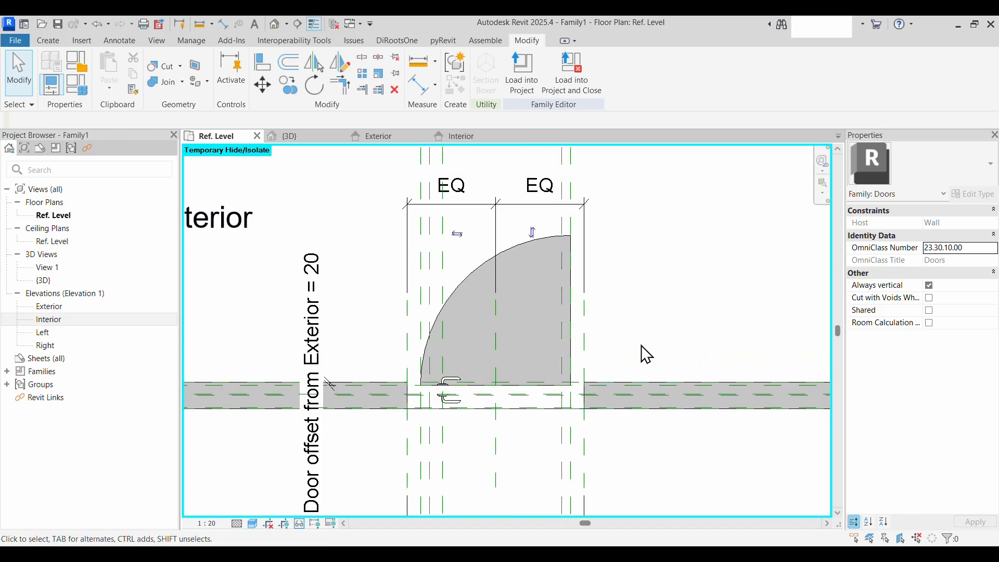
{"action": "key", "text": "h"}
{"action": "key", "text": "r"}
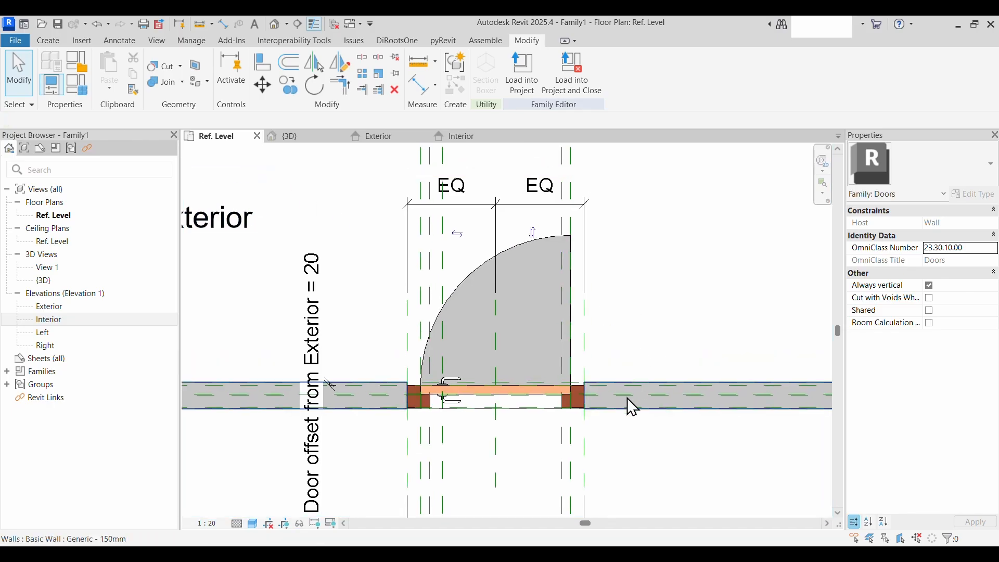
{"action": "scroll", "coordinate": [598, 469], "scroll_direction": "up", "scroll_amount": 1}
{"action": "middle_click_drag", "start_coordinate": [547, 458], "coordinate": [583, 515]}
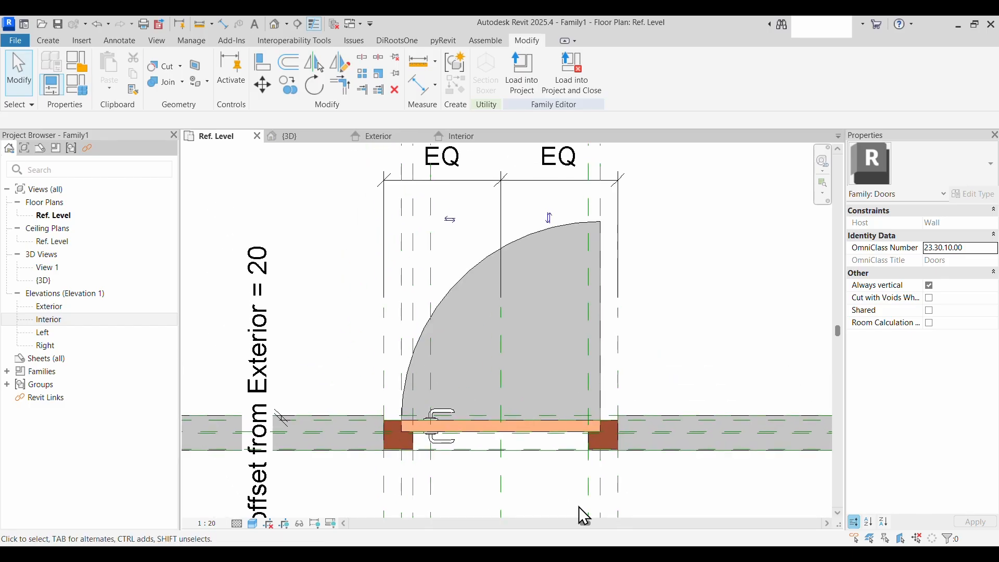
{"action": "scroll", "coordinate": [579, 507], "scroll_direction": "down", "scroll_amount": 1}
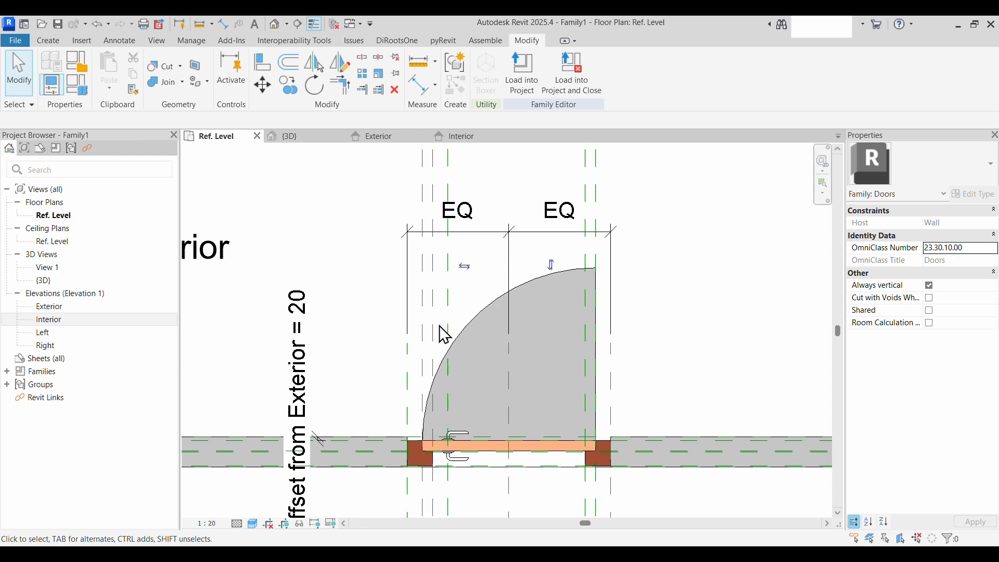
{"action": "scroll", "coordinate": [305, 210], "scroll_direction": "down", "scroll_amount": 3}
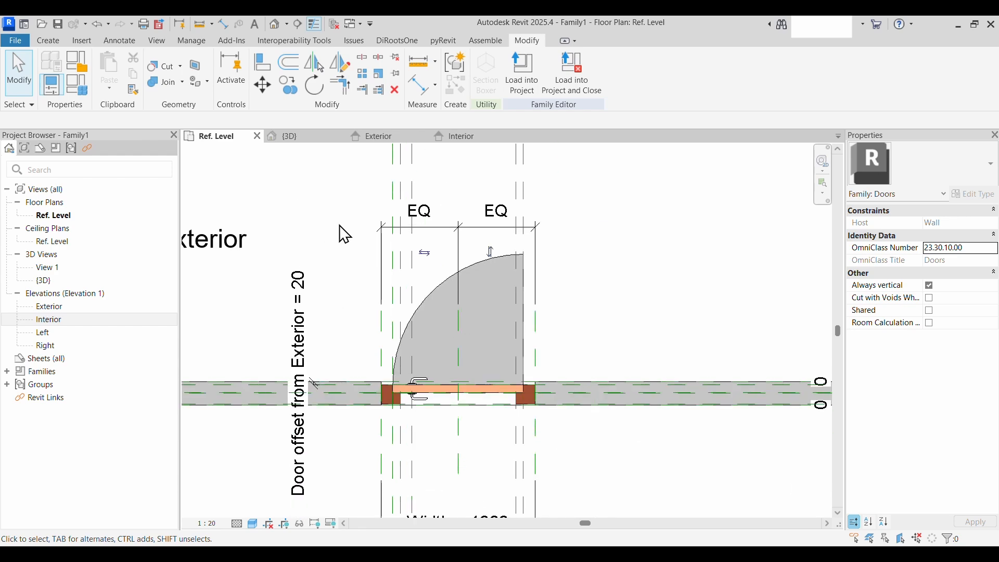
In the Exterior elevation, align the swing extrusion's upper edge to the reference plane at the top of the leaf and lock it
{"action": "left_click", "coordinate": [392, 137]}
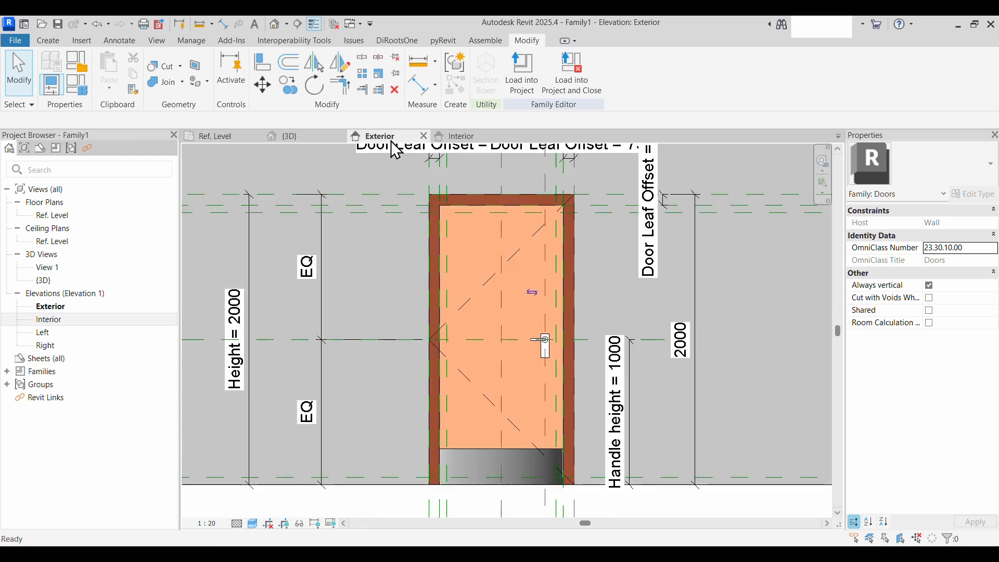
{"action": "scroll", "coordinate": [457, 346], "scroll_direction": "down", "scroll_amount": 3}
{"action": "left_click", "coordinate": [492, 410]}
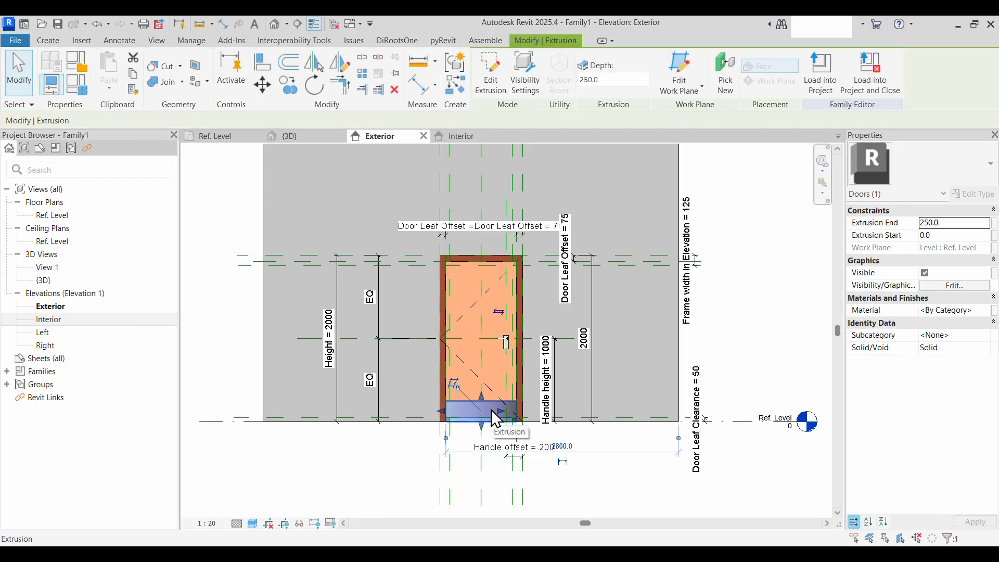
{"action": "scroll", "coordinate": [491, 410], "scroll_direction": "up", "scroll_amount": 4}
{"action": "scroll", "coordinate": [491, 410], "scroll_direction": "down", "scroll_amount": 2}
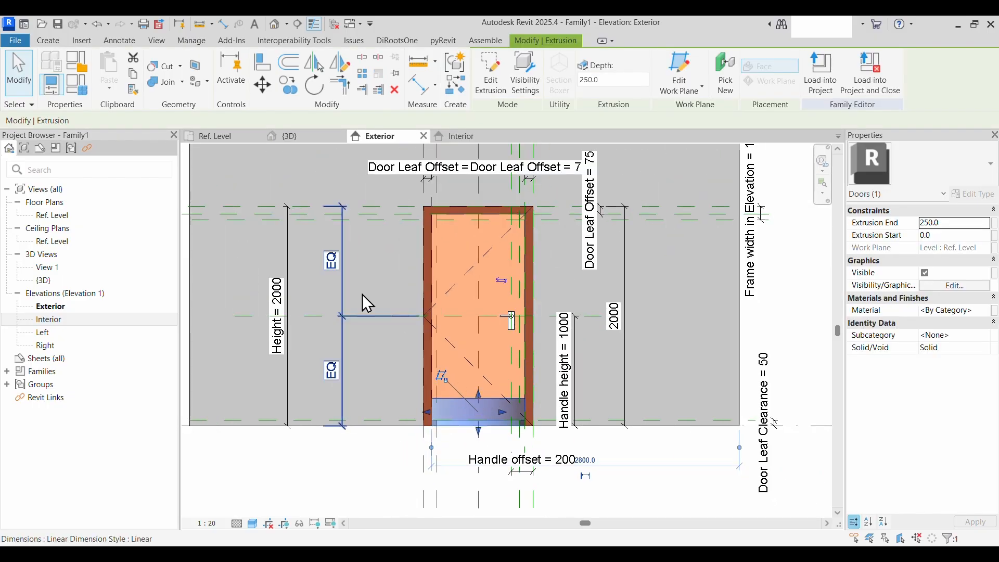
{"action": "scroll", "coordinate": [349, 257], "scroll_direction": "up", "scroll_amount": 2}
{"action": "left_click", "coordinate": [266, 65]}
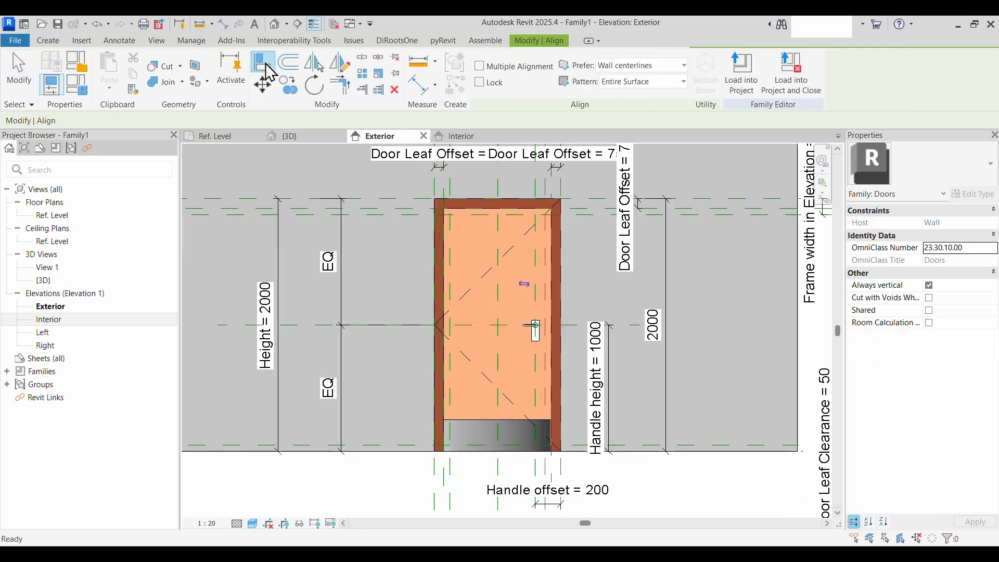
{"action": "scroll", "coordinate": [400, 238], "scroll_direction": "up", "scroll_amount": 2}
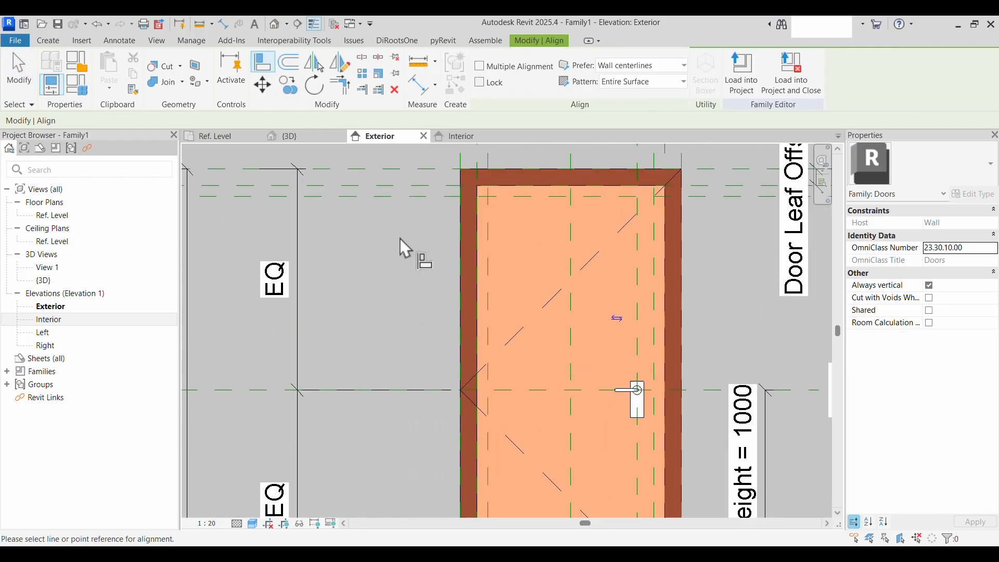
{"action": "left_click", "coordinate": [402, 186]}
{"action": "scroll", "coordinate": [424, 260], "scroll_direction": "down", "scroll_amount": 2}
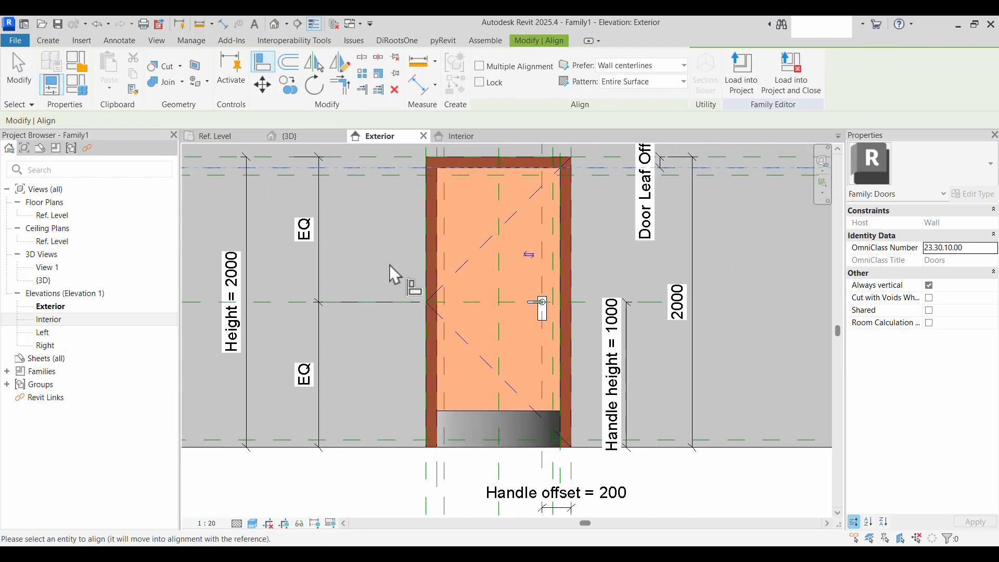
{"action": "left_click", "coordinate": [475, 412]}
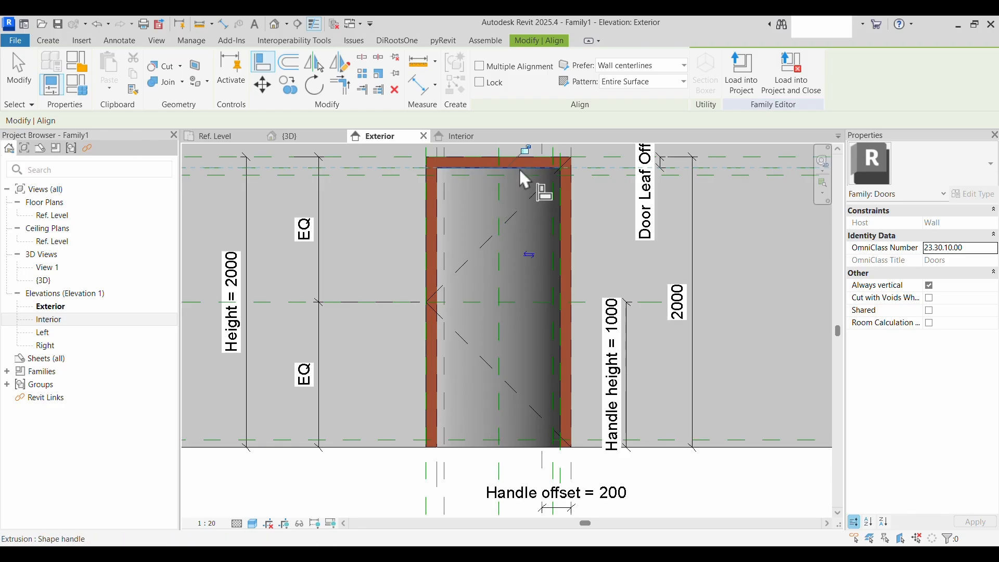
{"action": "left_click", "coordinate": [524, 150]}
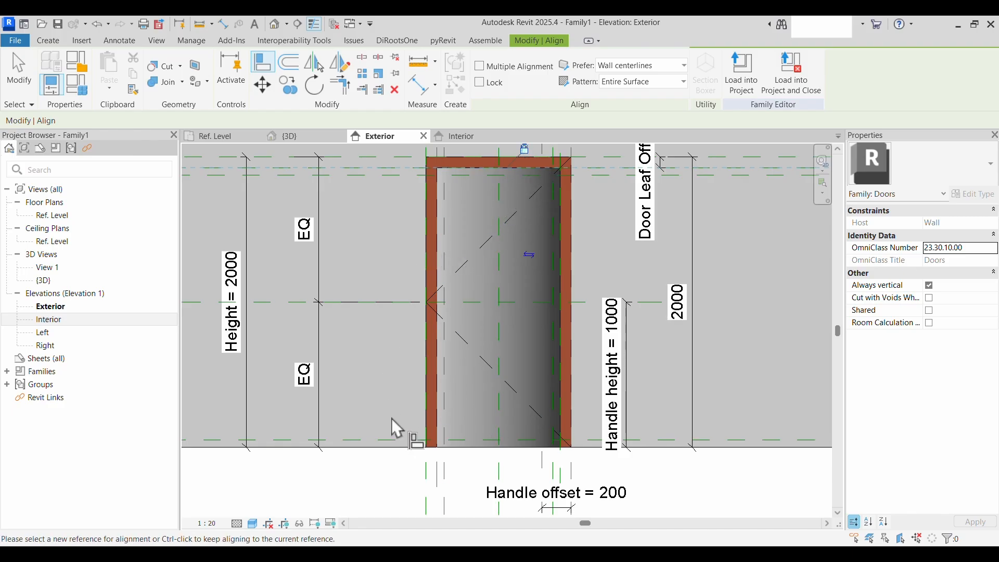
Align the swing extrusion's lower edge to the door leaf clearance reference plane above the floor and lock it
{"action": "scroll", "coordinate": [396, 424], "scroll_direction": "up", "scroll_amount": 3}
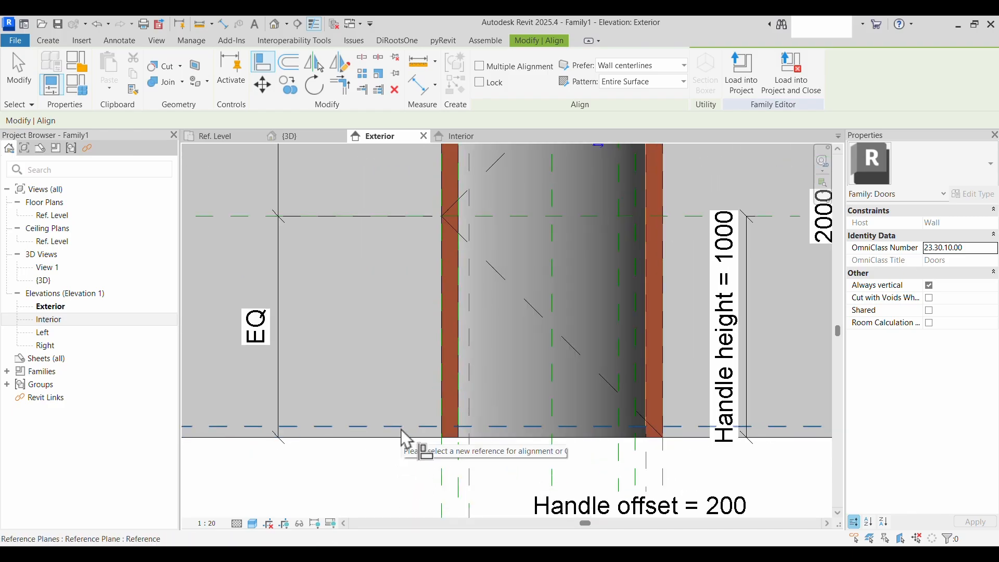
{"action": "left_click", "coordinate": [407, 428]}
{"action": "left_click", "coordinate": [489, 437]}
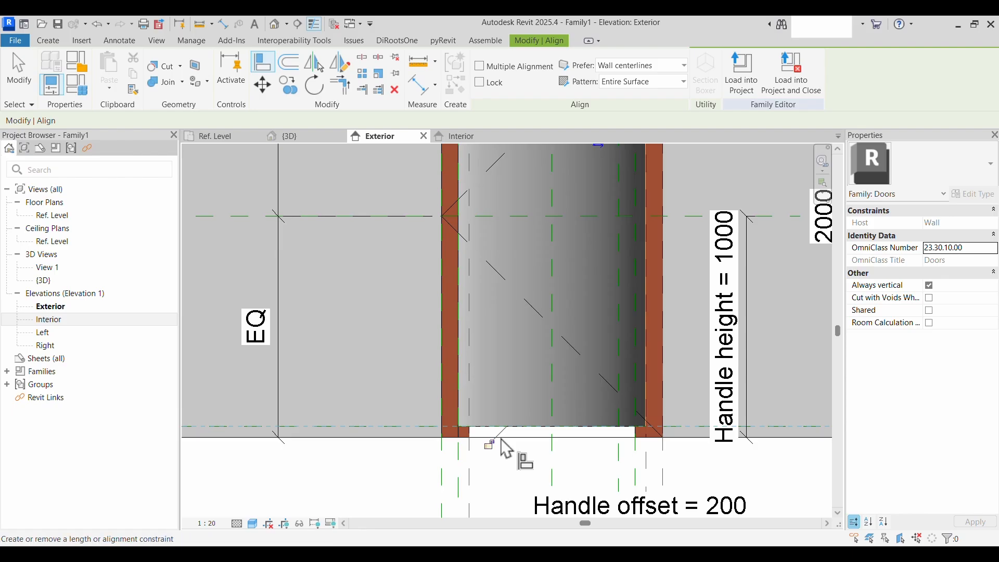
{"action": "scroll", "coordinate": [508, 471], "scroll_direction": "down", "scroll_amount": 2}
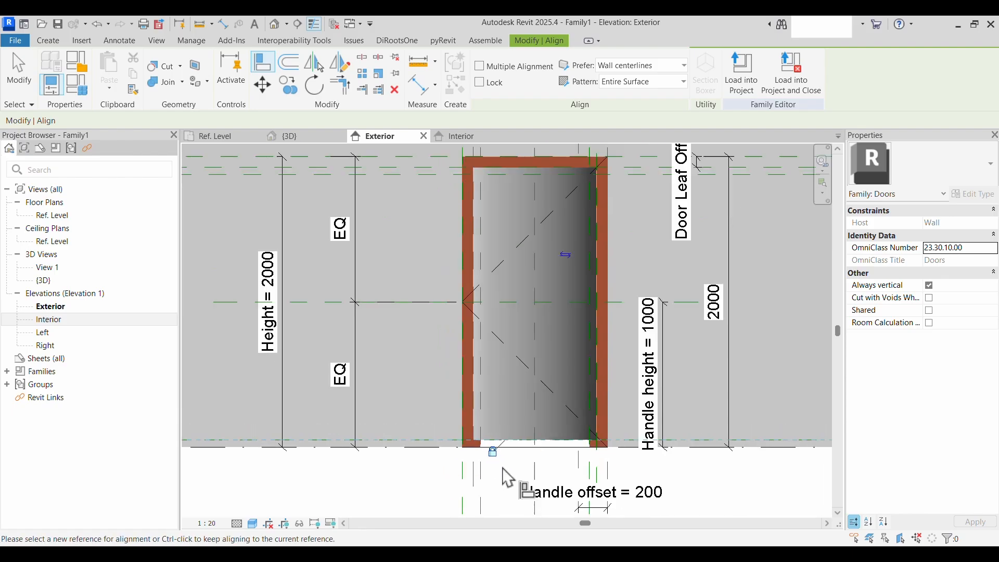
{"action": "scroll", "coordinate": [508, 477], "scroll_direction": "down", "scroll_amount": 2}
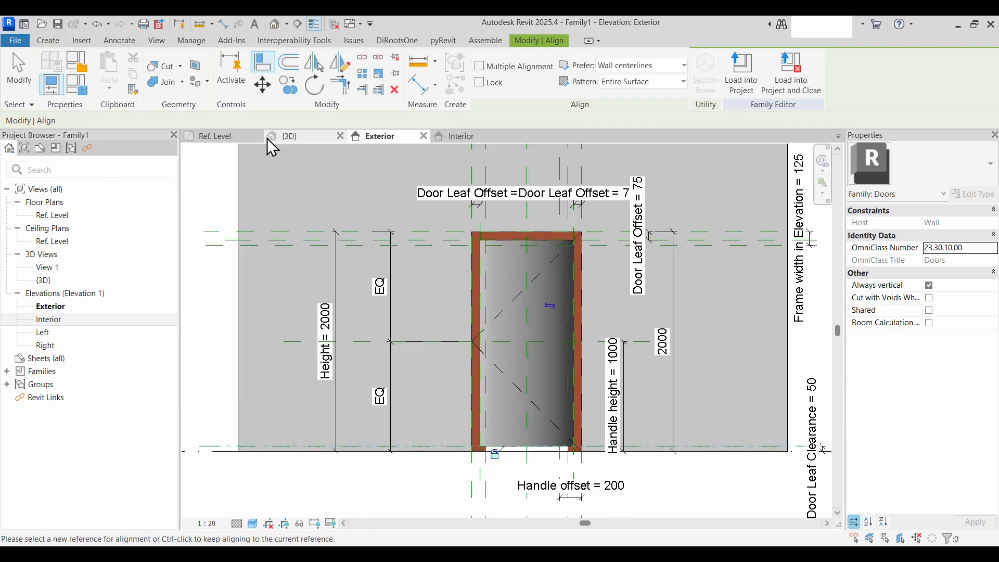
Select the swing extrusion in the 3D view and open its material assignment for editing
{"action": "left_click", "coordinate": [285, 136]}
{"action": "scroll", "coordinate": [444, 291], "scroll_direction": "down", "scroll_amount": 4}
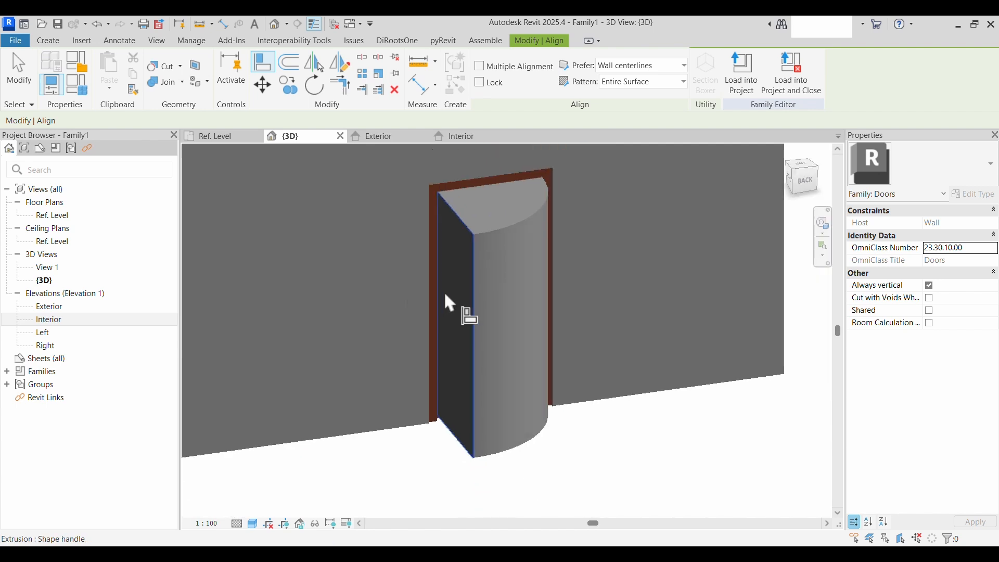
{"action": "mouse_move", "coordinate": [520, 406]}
{"action": "middle_mouse_down", "text": "shift"}
{"action": "mouse_move", "coordinate": [533, 424]}
{"action": "mouse_move", "coordinate": [396, 397]}
{"action": "mouse_move", "coordinate": [593, 426]}
{"action": "mouse_move", "coordinate": [536, 413]}
{"action": "middle_mouse_up", "text": "shift"}
{"action": "scroll", "coordinate": [535, 413], "scroll_direction": "up", "scroll_amount": 1}
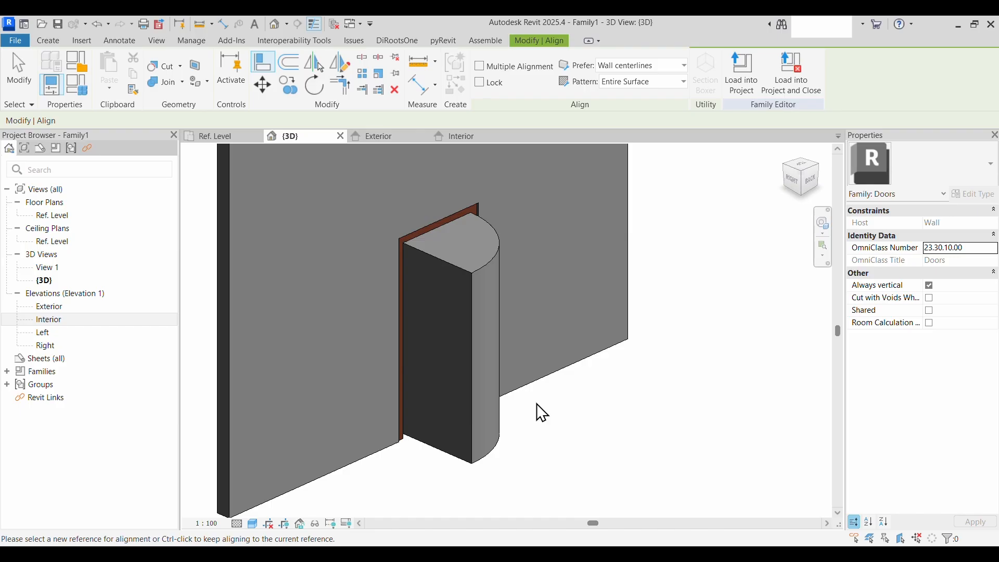
{"action": "key", "text": "Escape"}
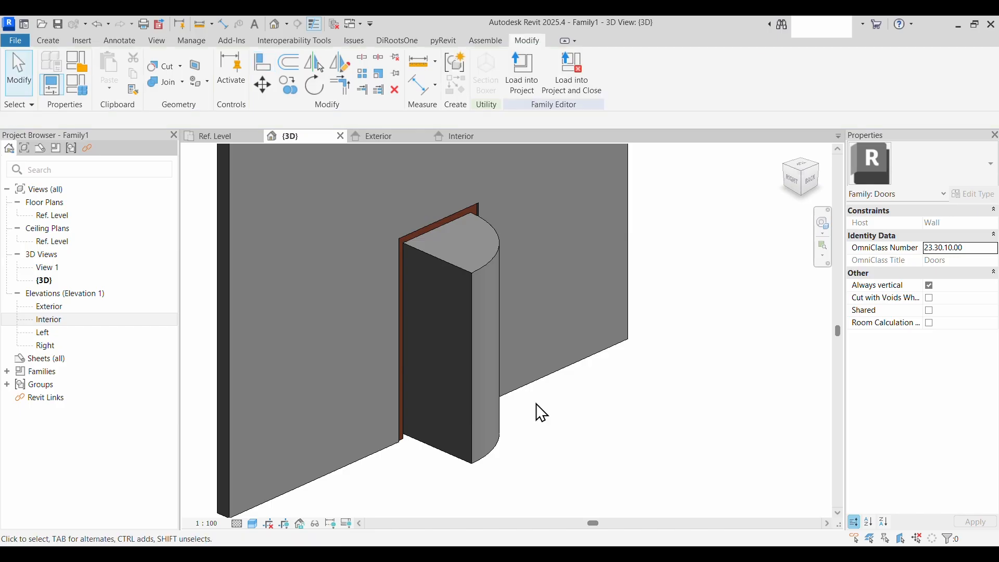
{"action": "left_click", "coordinate": [497, 445]}
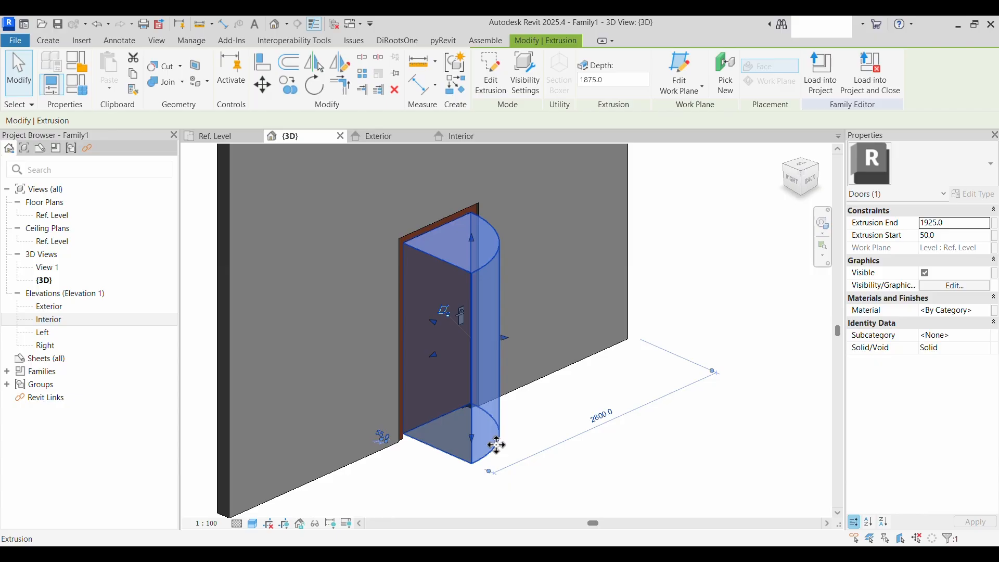
{"action": "left_click", "coordinate": [985, 310]}
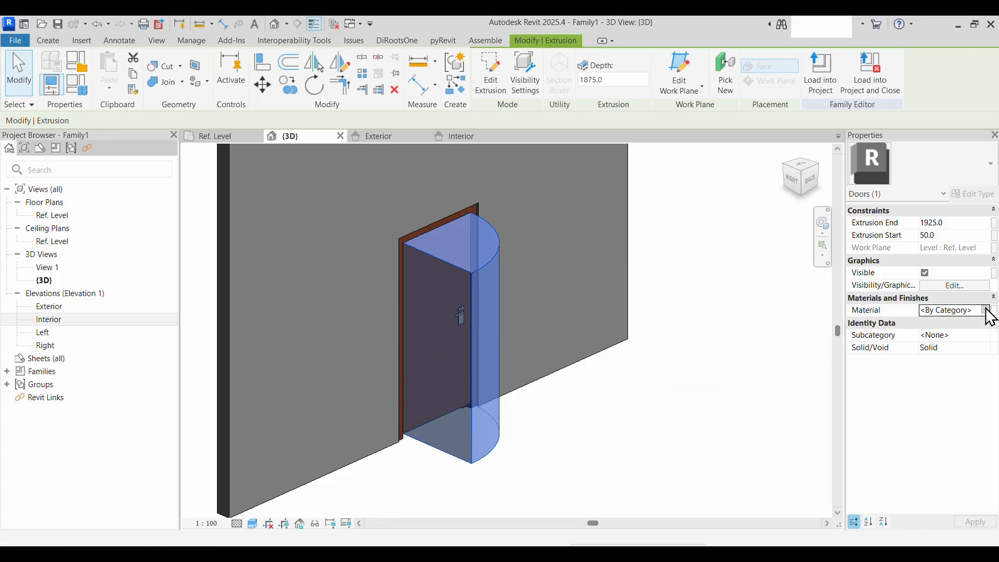
{"action": "left_click", "coordinate": [987, 311]}
Create a new material and name it Door Clearance
{"action": "left_click", "coordinate": [395, 428]}
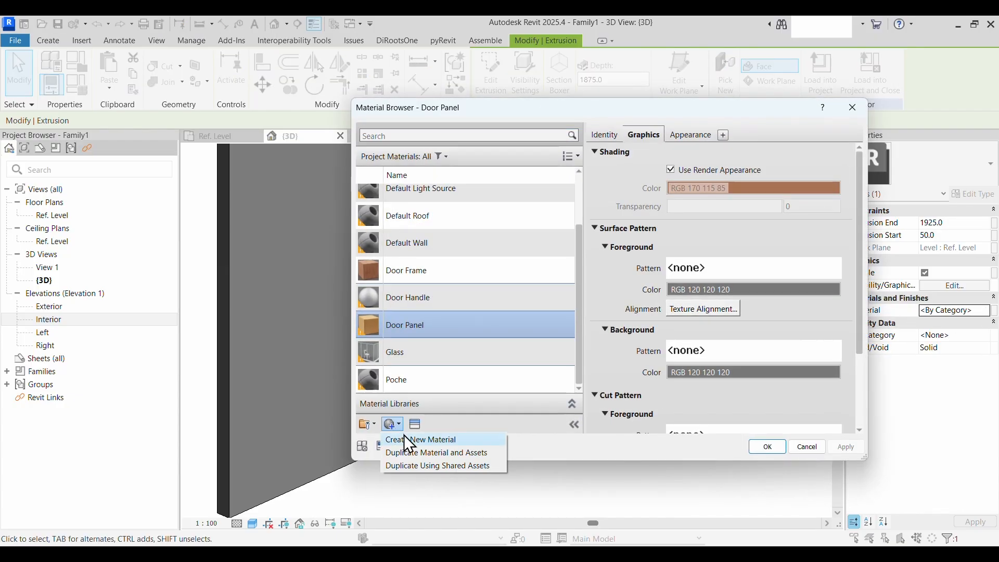
{"action": "left_click", "coordinate": [405, 439]}
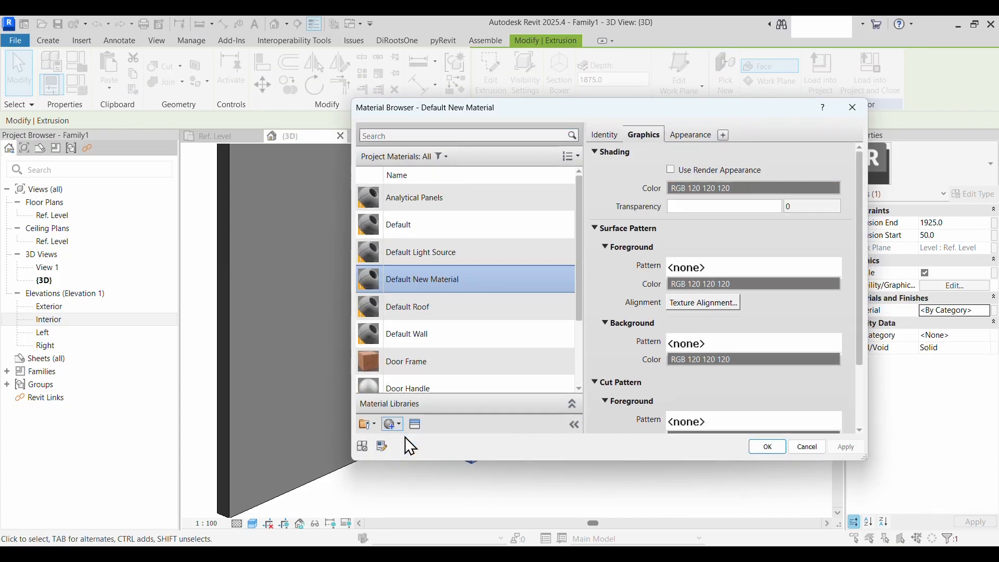
{"action": "right_click", "coordinate": [437, 266]}
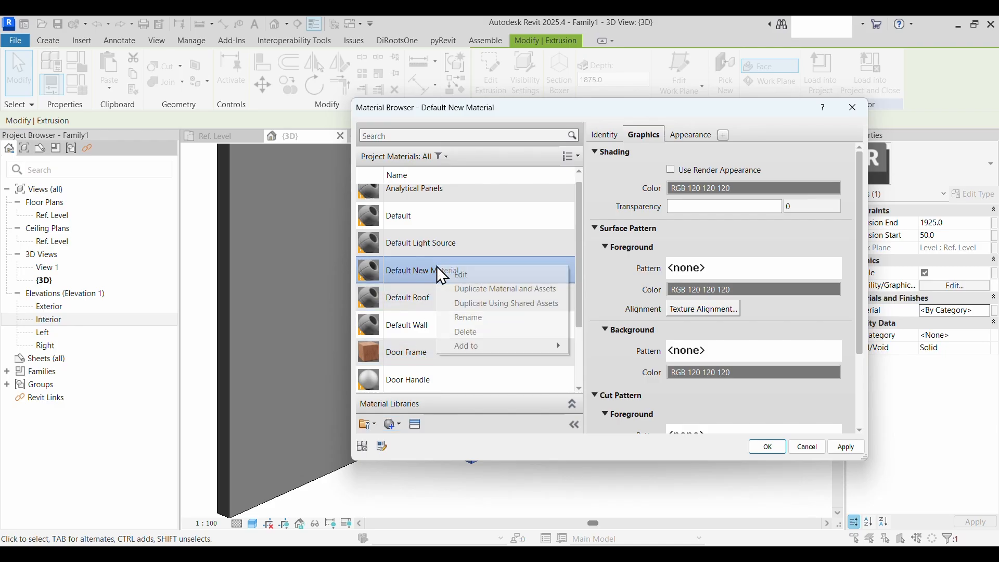
{"action": "left_click", "coordinate": [484, 318]}
{"action": "type", "text": "Doo"}
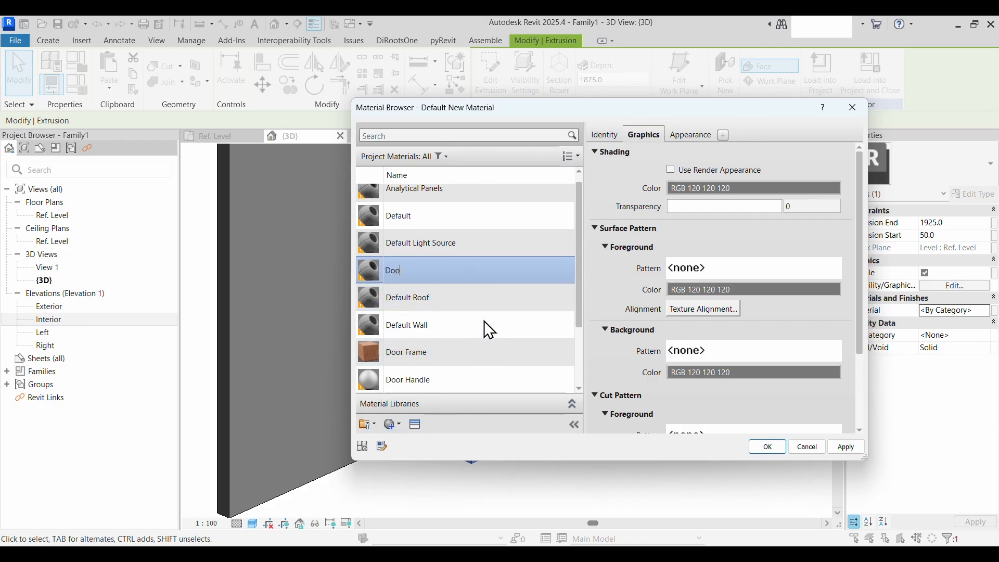
{"action": "type", "text": "r Clearance"}
Set the Door Clearance material's shading color to light orange, RGB 255 185 115
{"action": "left_click", "coordinate": [692, 135]}
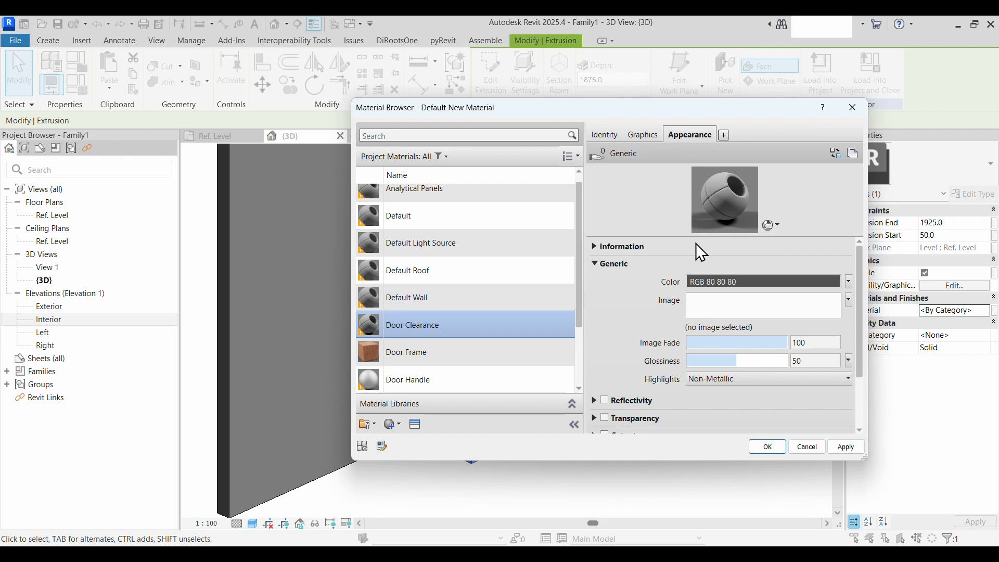
{"action": "left_click", "coordinate": [644, 135]}
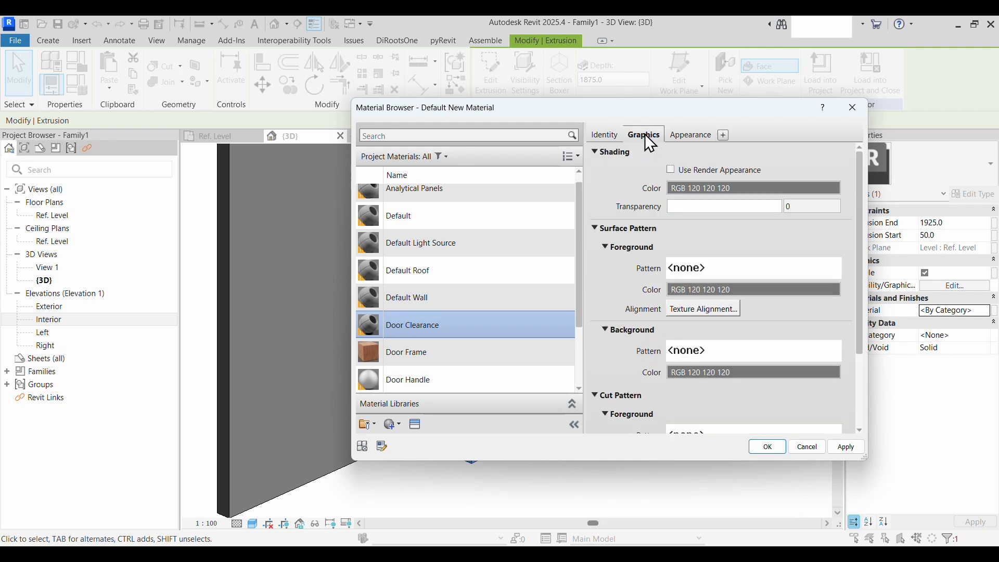
{"action": "left_click", "coordinate": [733, 189]}
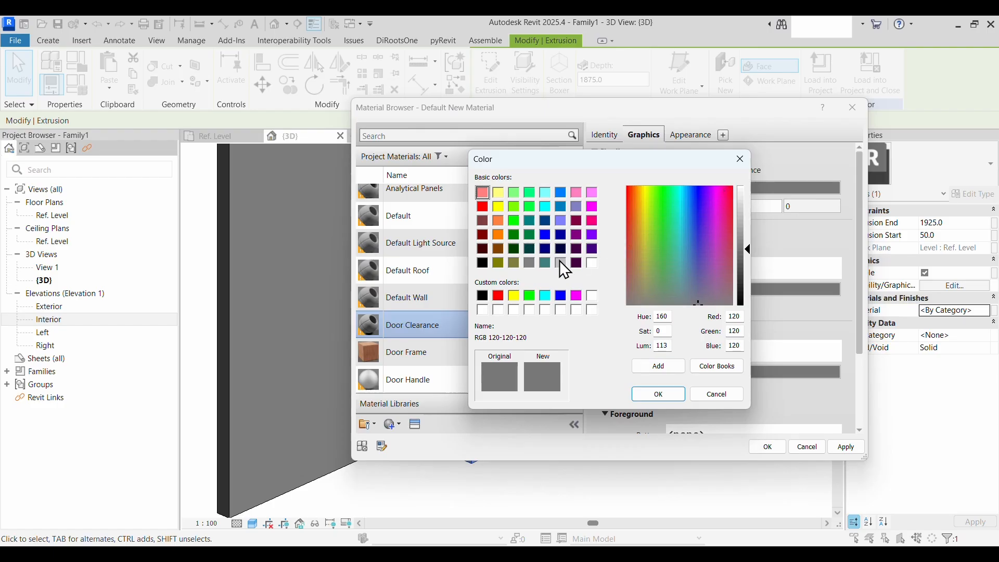
{"action": "left_click", "coordinate": [498, 235]}
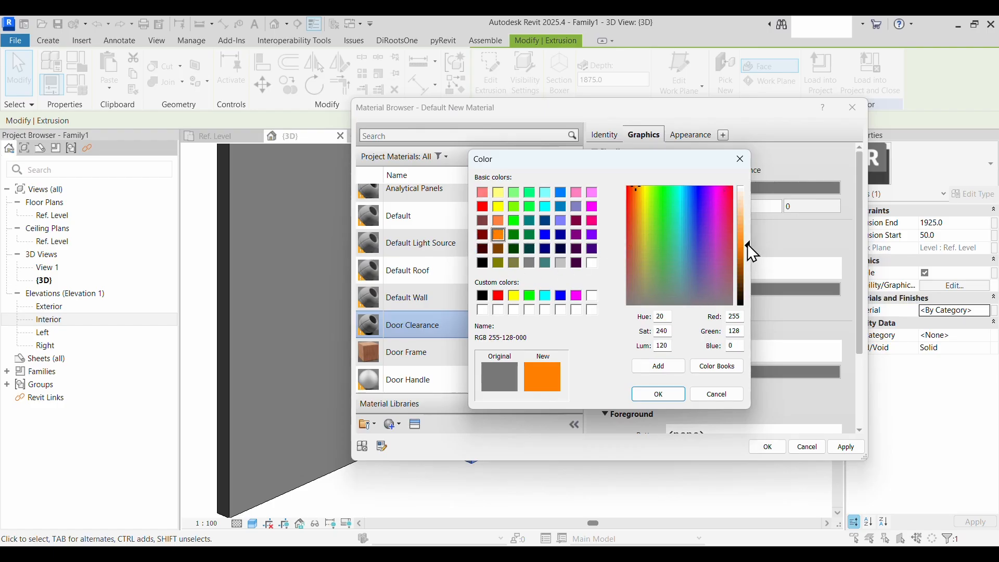
{"action": "left_click_drag", "start_coordinate": [747, 243], "coordinate": [747, 220]}
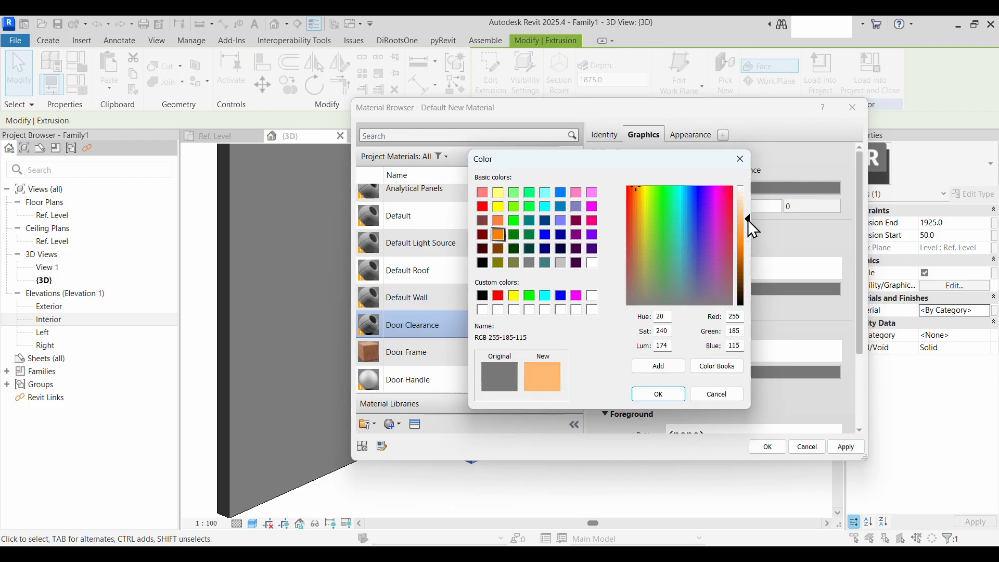
{"action": "left_click", "coordinate": [654, 396]}
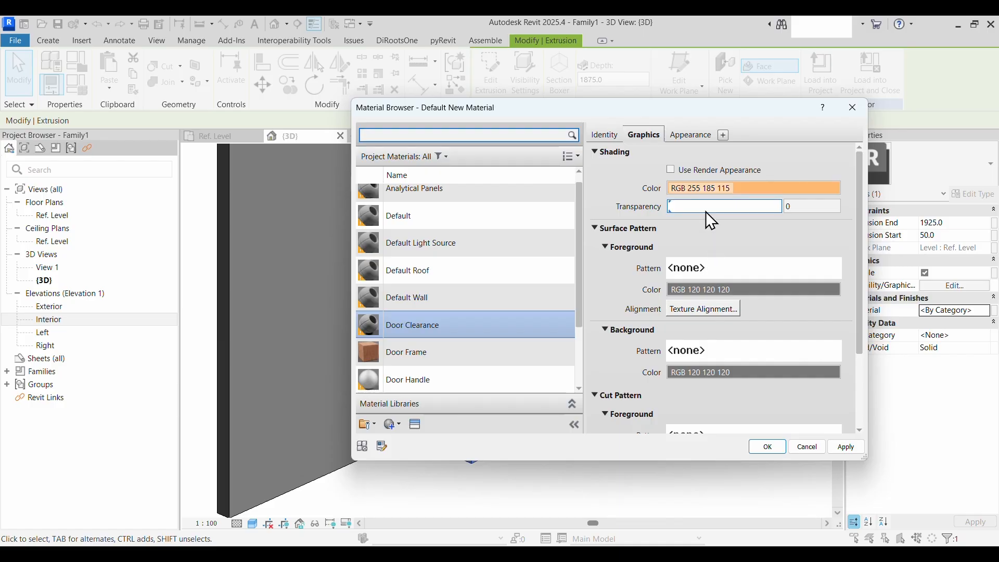
Set the Door Clearance material's transparency to 70 and assign the material to the swing extrusion
{"action": "left_click", "coordinate": [706, 209]}
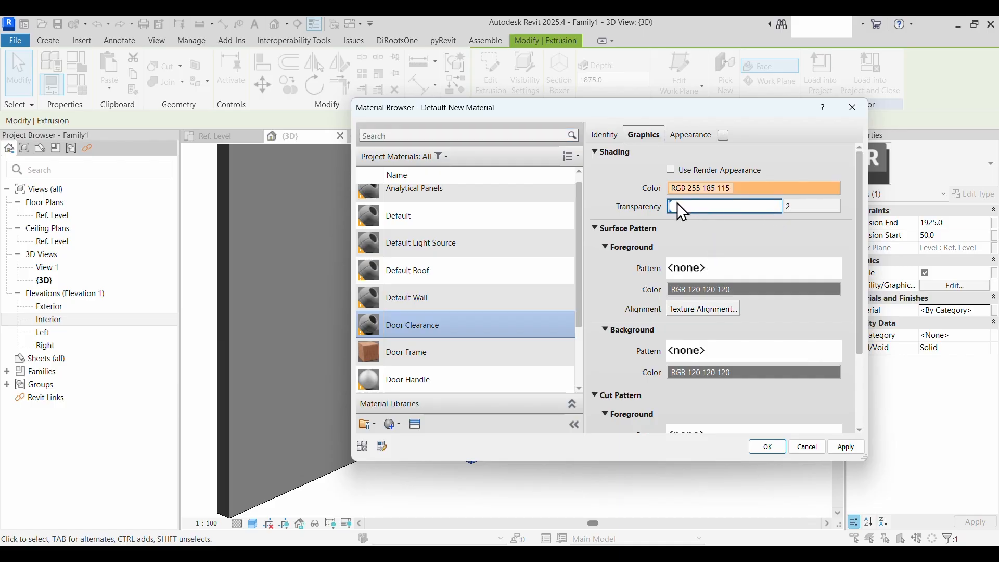
{"action": "left_click_drag", "start_coordinate": [676, 203], "coordinate": [753, 201]}
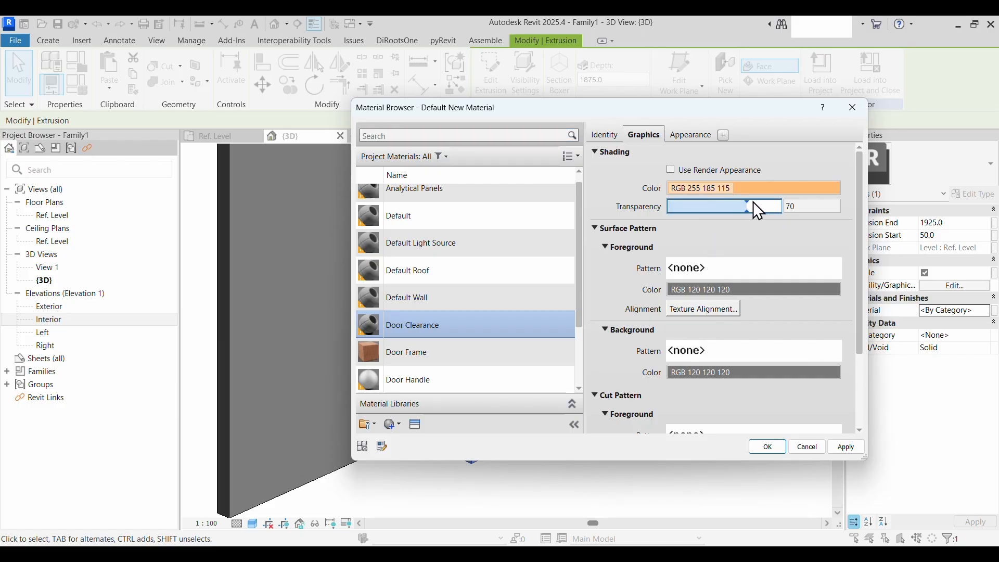
{"action": "left_click", "coordinate": [769, 448]}
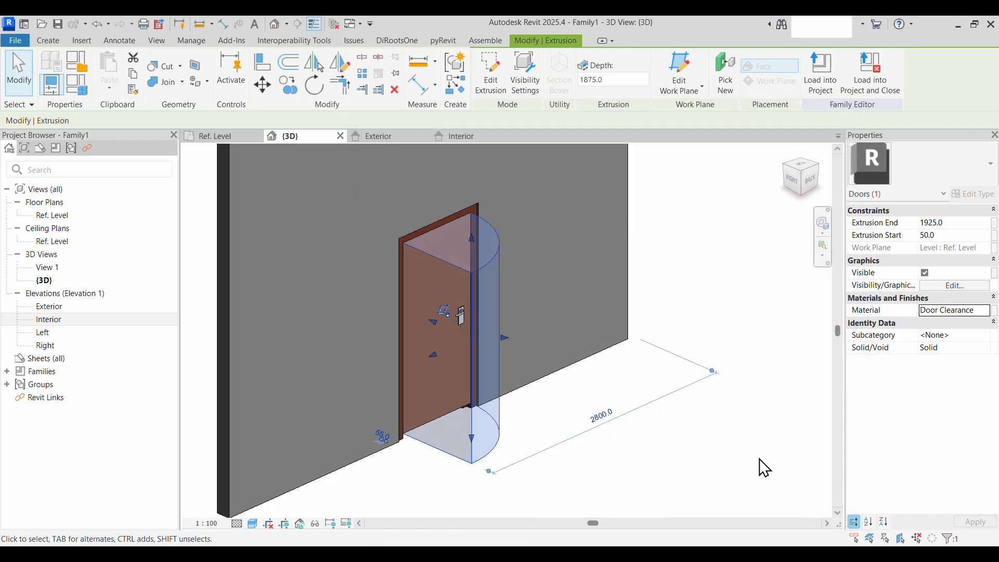
{"action": "left_click", "coordinate": [762, 469]}
{"action": "mouse_move", "coordinate": [619, 437]}
{"action": "middle_mouse_down", "text": "shift"}
{"action": "mouse_move", "coordinate": [607, 430]}
{"action": "mouse_move", "coordinate": [515, 448]}
{"action": "mouse_move", "coordinate": [460, 410]}
{"action": "mouse_move", "coordinate": [531, 430]}
{"action": "mouse_move", "coordinate": [627, 426]}
{"action": "mouse_move", "coordinate": [618, 422]}
{"action": "middle_mouse_up", "text": "shift"}
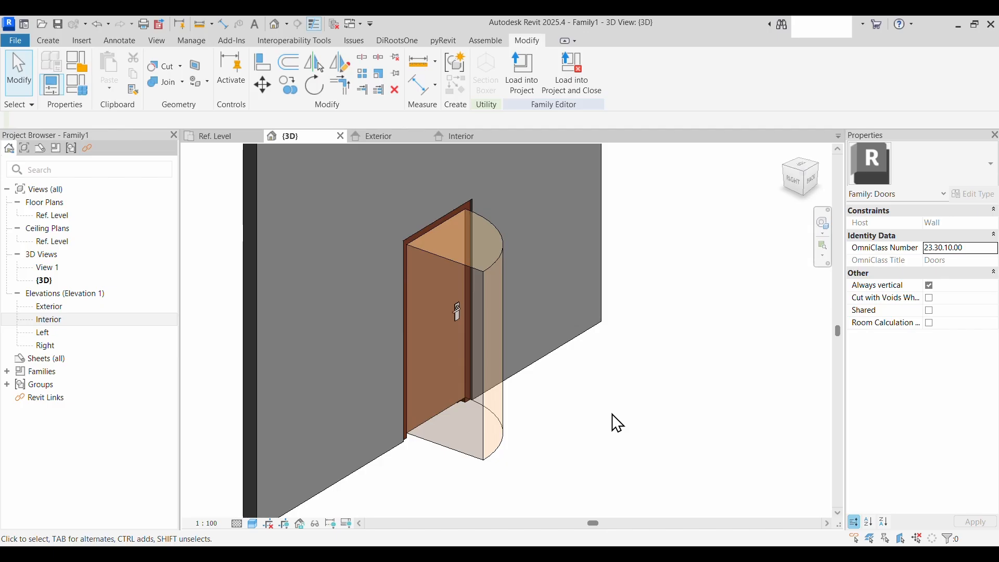
Check the Solid/Void options of the swing extrusion, keeping it Solid
{"action": "left_click", "coordinate": [489, 444]}
{"action": "left_click", "coordinate": [488, 445]}
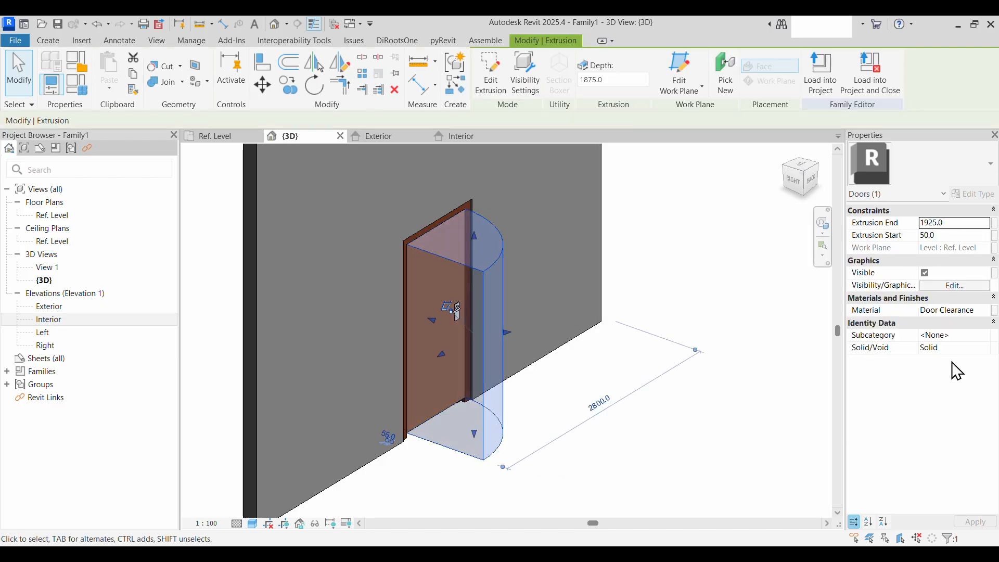
{"action": "left_click", "coordinate": [985, 348]}
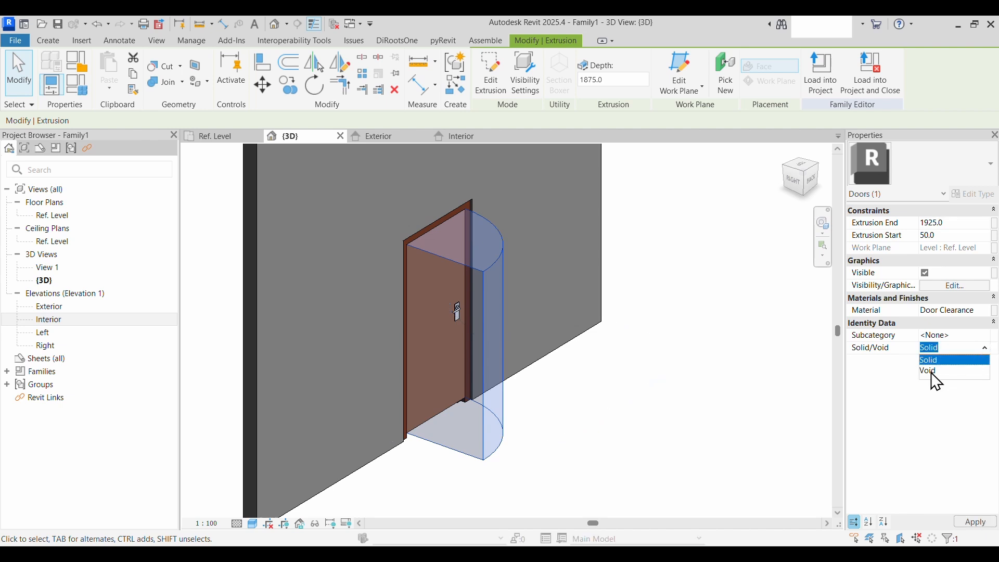
{"action": "left_click", "coordinate": [904, 404]}
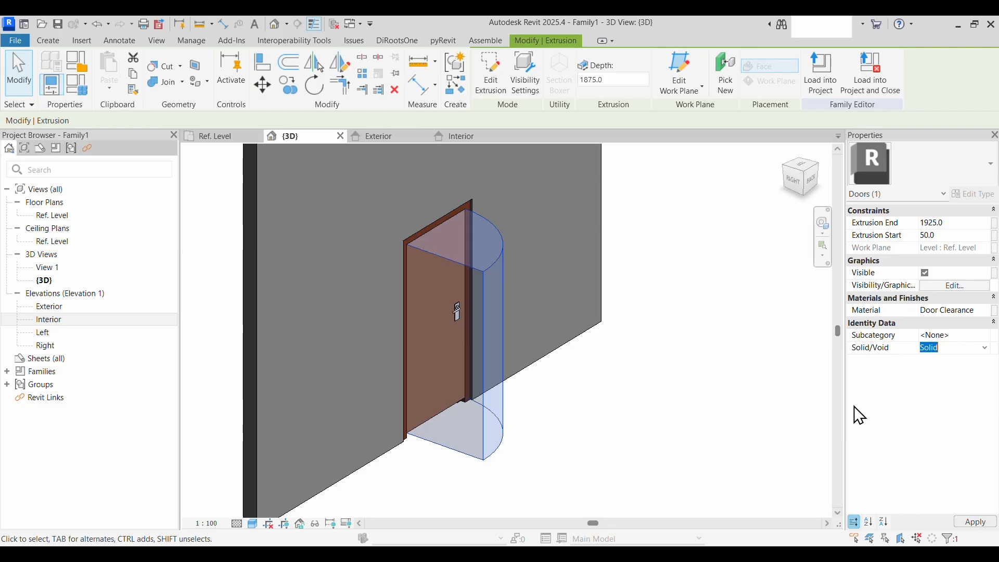
{"action": "left_click", "coordinate": [629, 464]}
Check the appearance of the transparent swing extrusion in the 3D view
{"action": "middle_click_drag", "start_coordinate": [577, 441], "coordinate": [515, 433], "text": "shift"}
{"action": "left_click", "coordinate": [457, 468]}
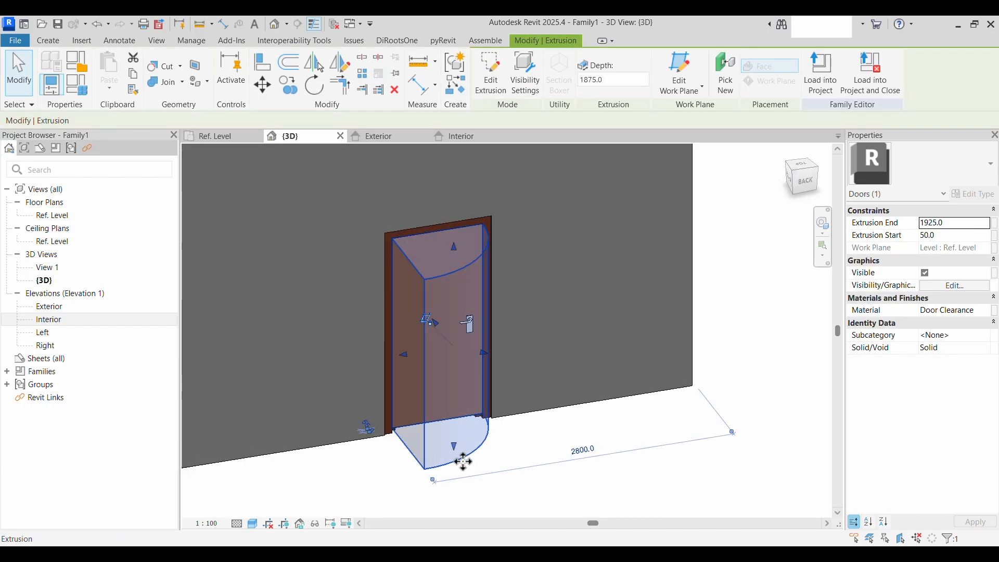
{"action": "left_click", "coordinate": [667, 500]}
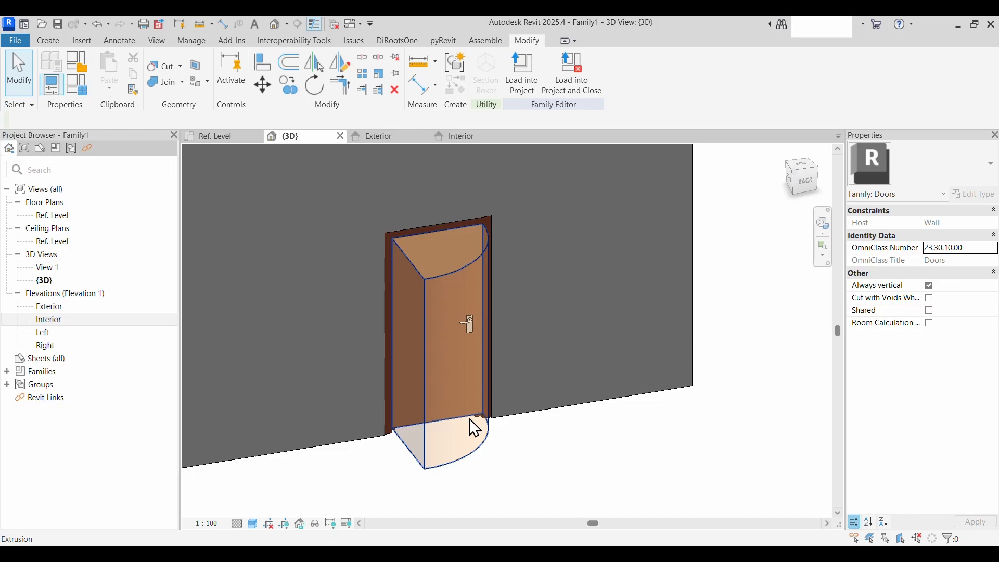
In the Ref. Level plan, create a new object style subcategory of Doors named Door Clearance
{"action": "left_click", "coordinate": [234, 137]}
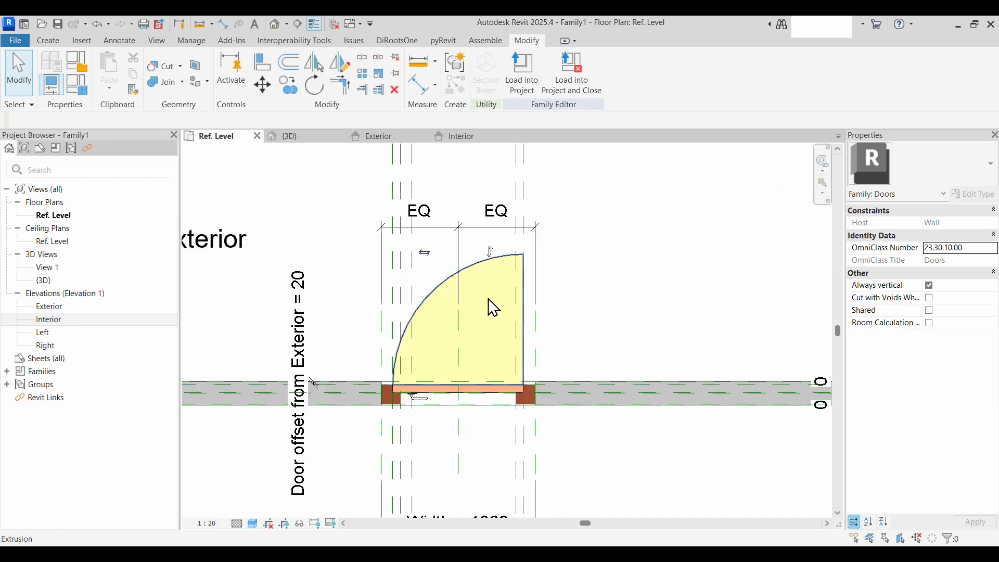
{"action": "scroll", "coordinate": [471, 346], "scroll_direction": "up", "scroll_amount": 2}
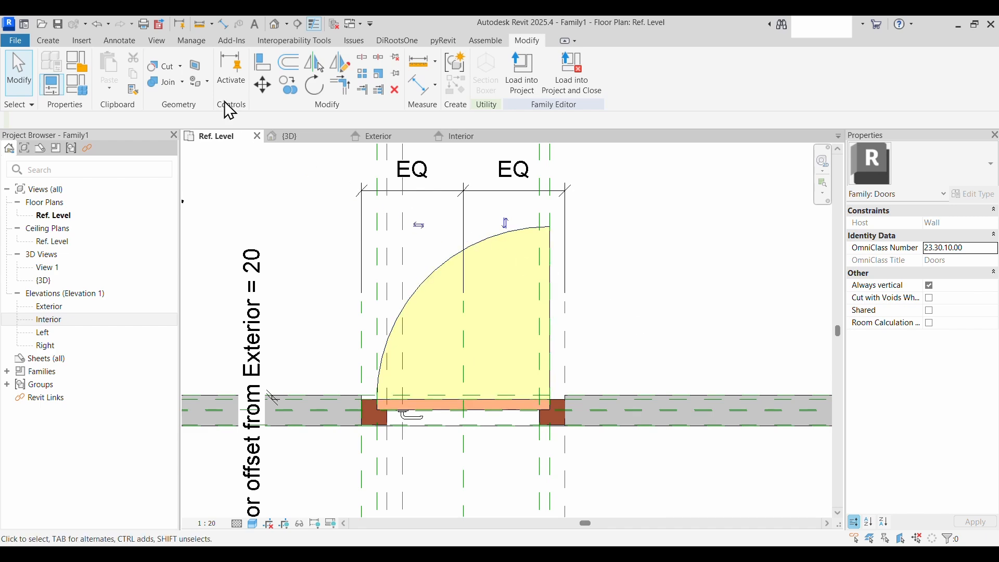
{"action": "left_click", "coordinate": [190, 42]}
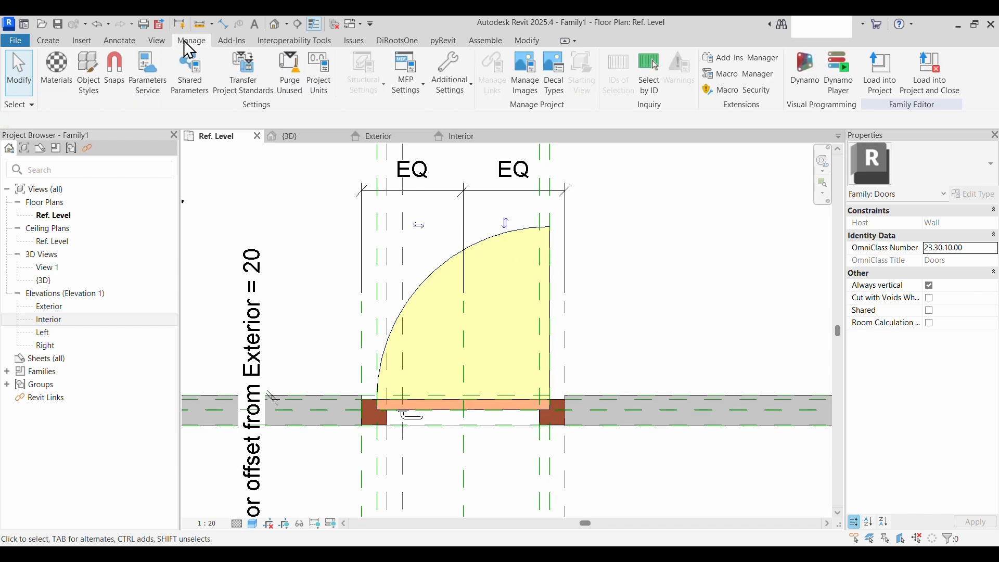
{"action": "left_click", "coordinate": [89, 83]}
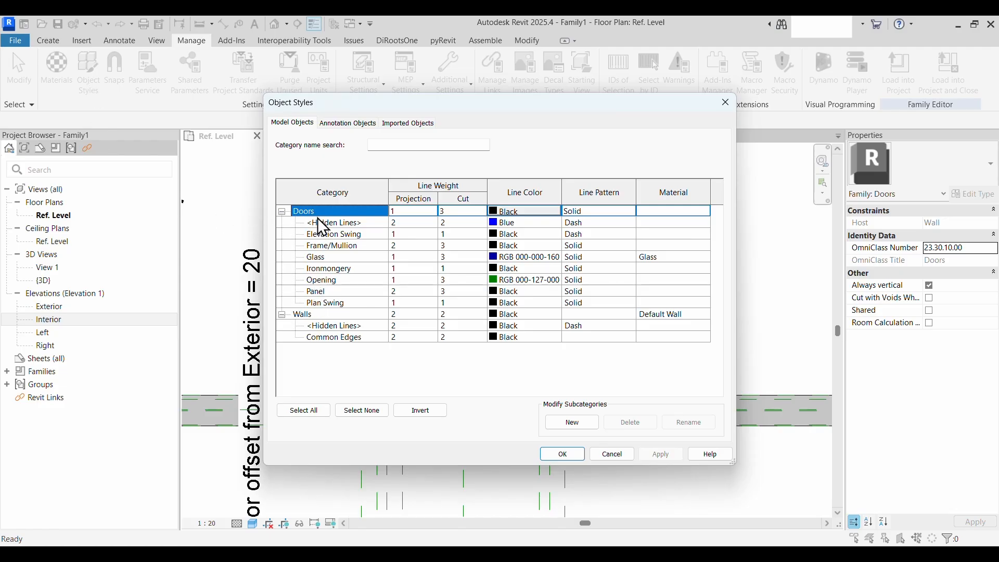
{"action": "left_click", "coordinate": [574, 423]}
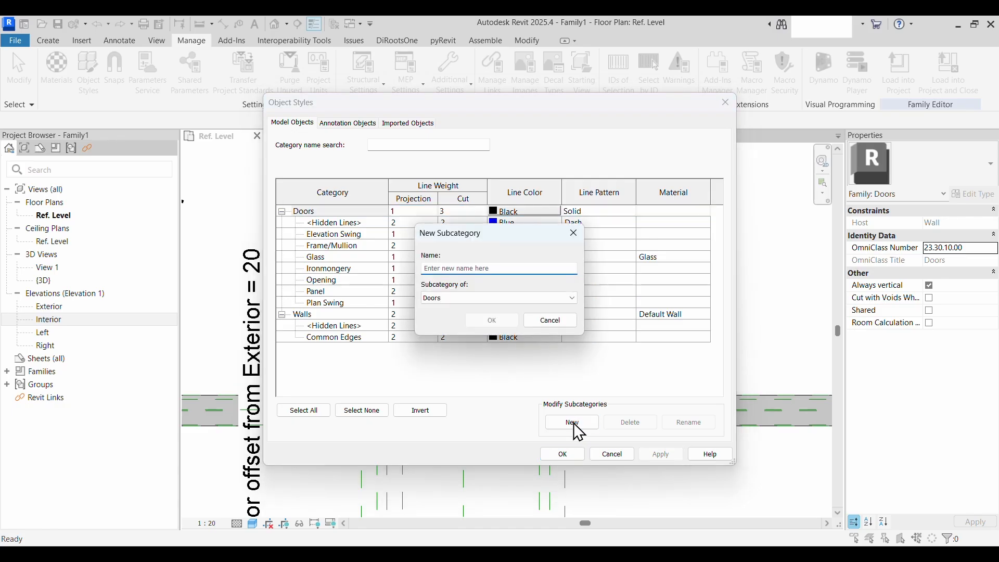
{"action": "type", "text": "Door Clearance"}
{"action": "left_click", "coordinate": [491, 320]}
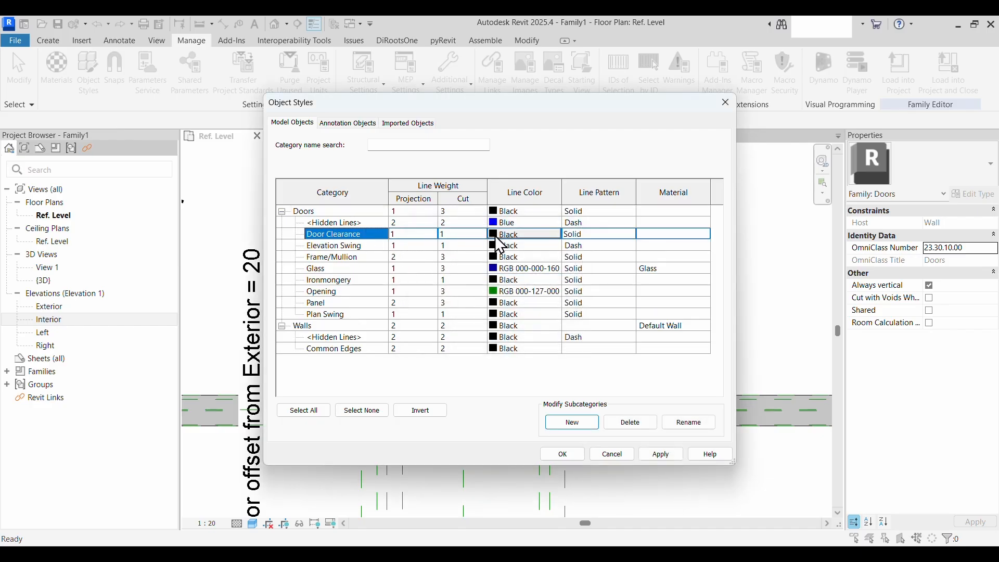
Set the Door Clearance subcategory's line pattern to Dash and accept the object styles
{"action": "left_click", "coordinate": [633, 238]}
{"action": "left_click", "coordinate": [631, 235]}
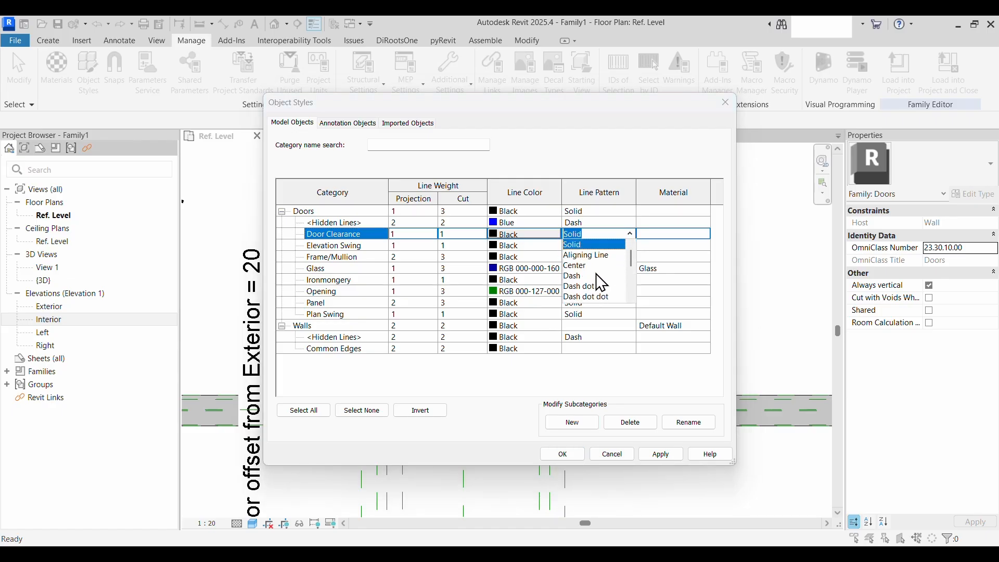
{"action": "left_click", "coordinate": [574, 276]}
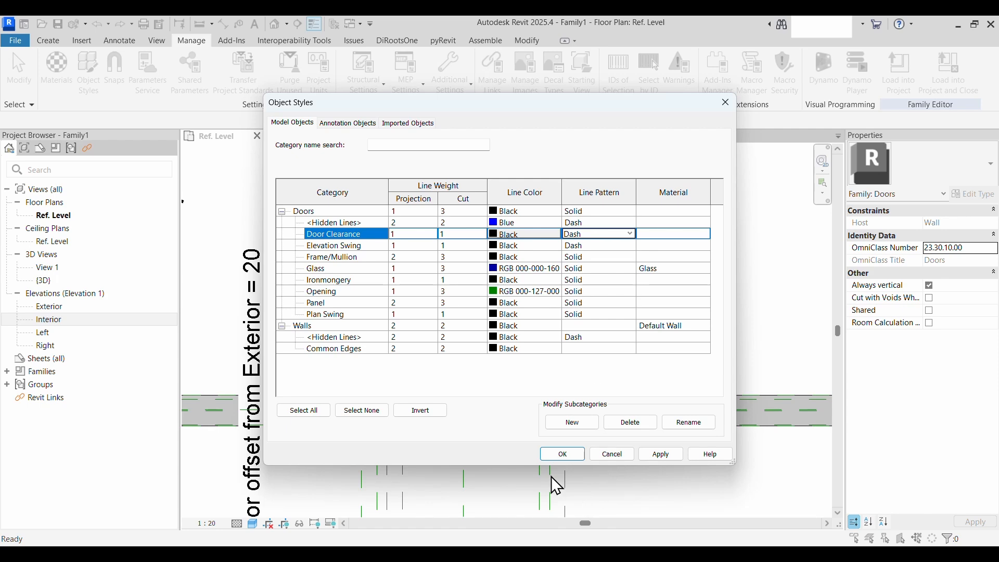
{"action": "left_click", "coordinate": [566, 455]}
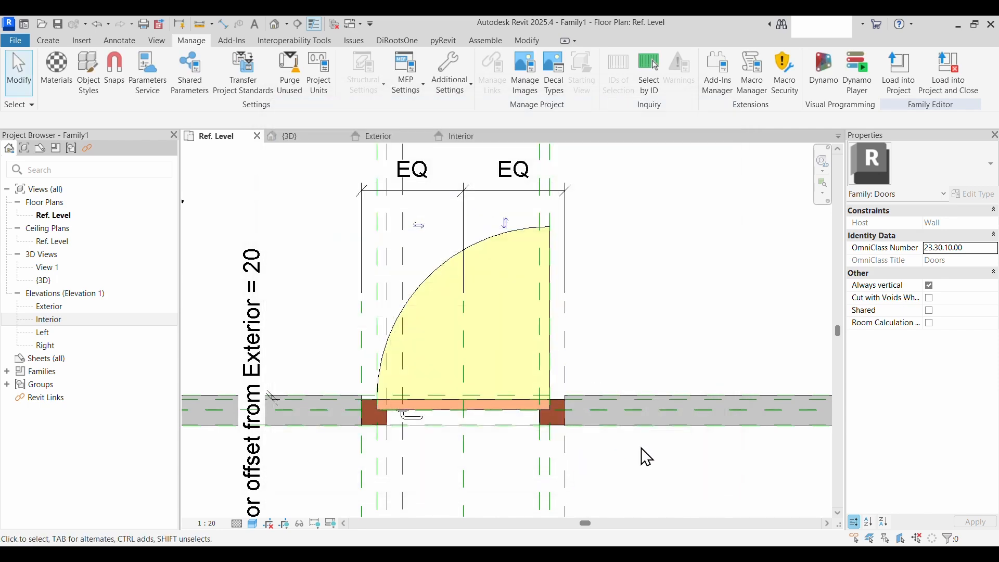
Assign the swing extrusion to the Door Clearance subcategory
{"action": "left_click", "coordinate": [495, 307]}
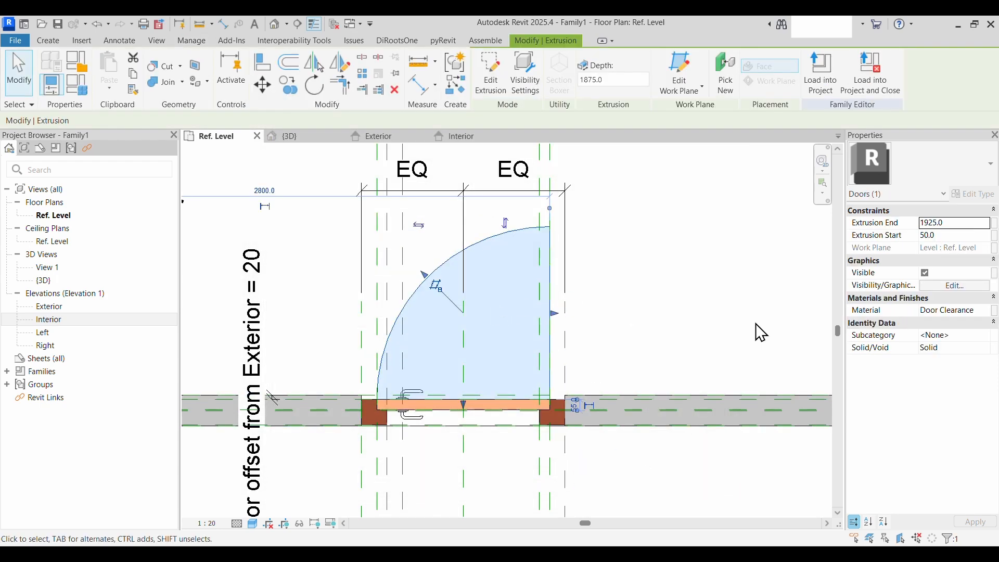
{"action": "left_click", "coordinate": [991, 343]}
{"action": "left_click", "coordinate": [960, 374]}
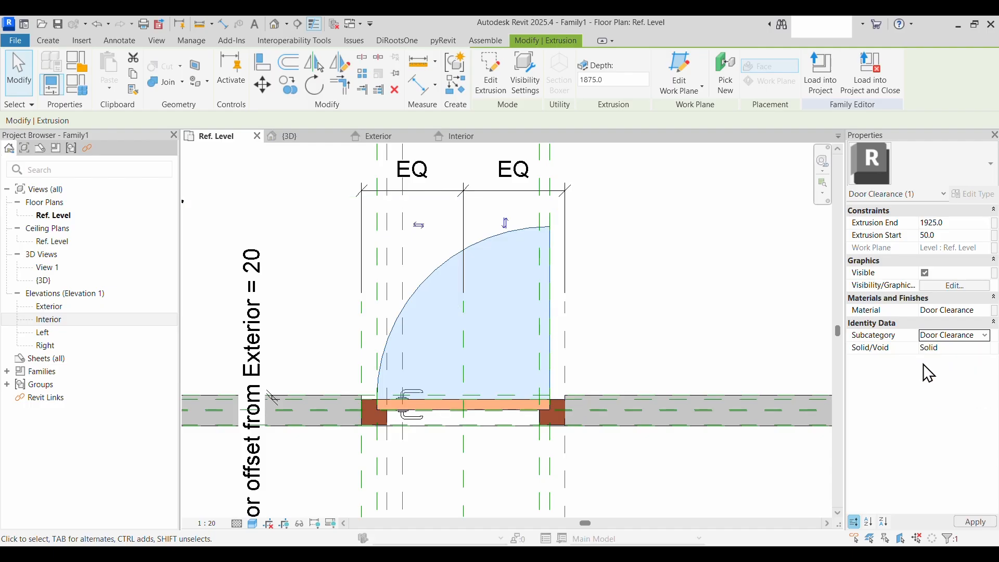
{"action": "left_click", "coordinate": [691, 319]}
{"action": "scroll", "coordinate": [430, 310], "scroll_direction": "up", "scroll_amount": 2}
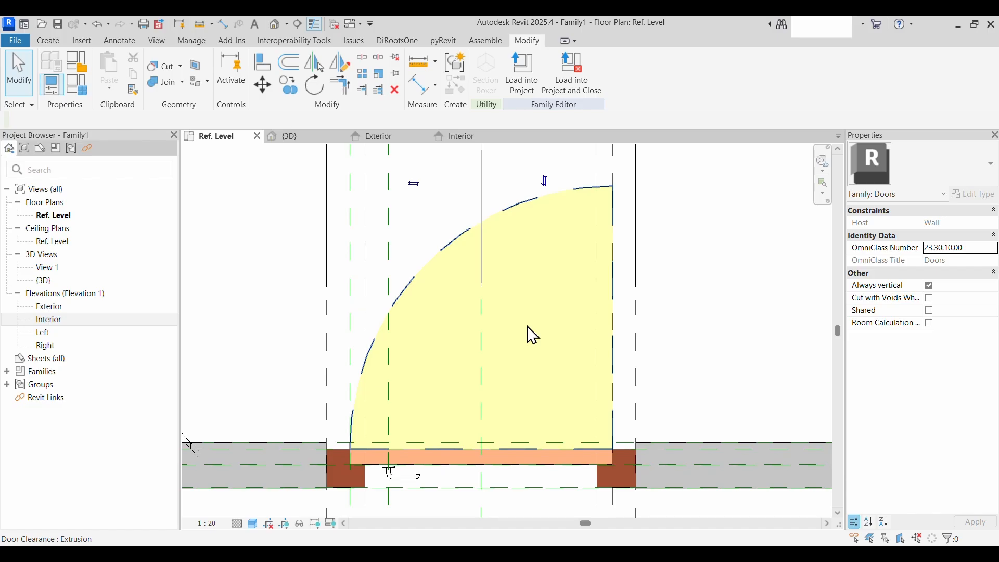
Change the Ref. Level plan's visual style to Hidden Line
{"action": "left_click", "coordinate": [253, 524]}
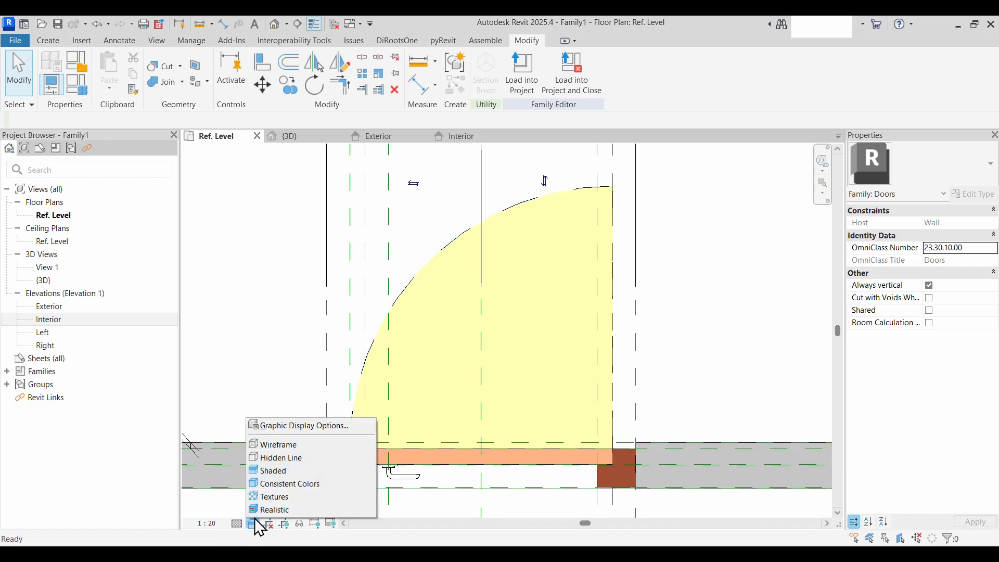
{"action": "left_click", "coordinate": [272, 459]}
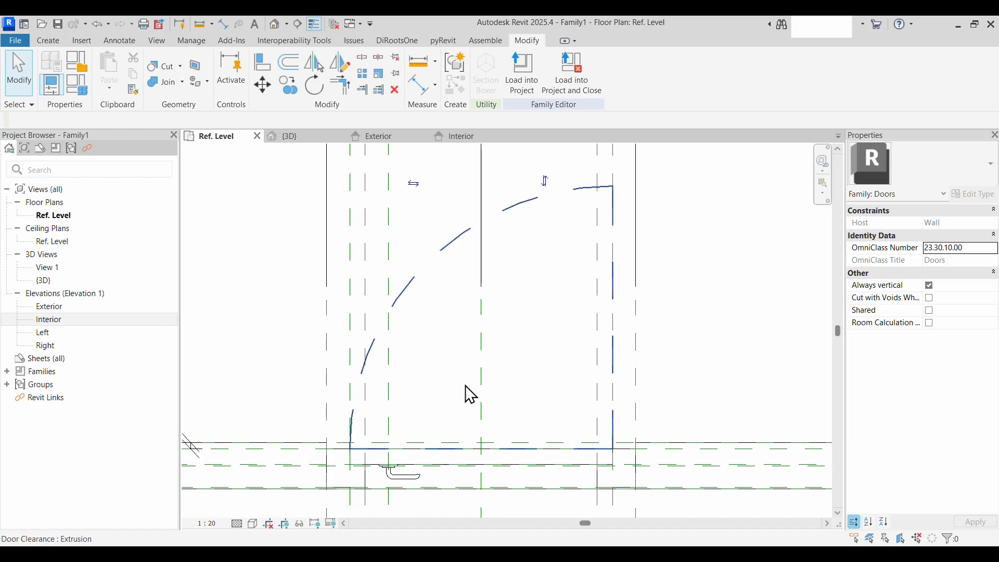
{"action": "scroll", "coordinate": [543, 391], "scroll_direction": "down", "scroll_amount": 1}
{"action": "scroll", "coordinate": [538, 382], "scroll_direction": "down", "scroll_amount": 1}
{"action": "middle_click_drag", "start_coordinate": [538, 383], "coordinate": [499, 408]}
{"action": "scroll", "coordinate": [560, 383], "scroll_direction": "down", "scroll_amount": 2}
{"action": "scroll", "coordinate": [559, 383], "scroll_direction": "up", "scroll_amount": 2}
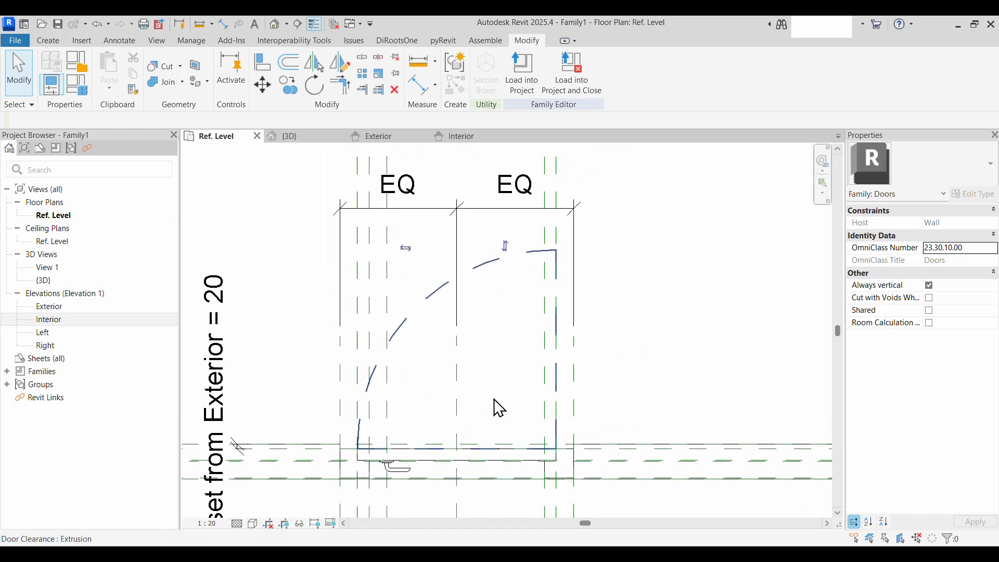
Hide the Reference Planes annotation category in the Ref. Level plan's visibility/graphic overrides
{"action": "key", "text": "v"}
{"action": "key", "text": "g"}
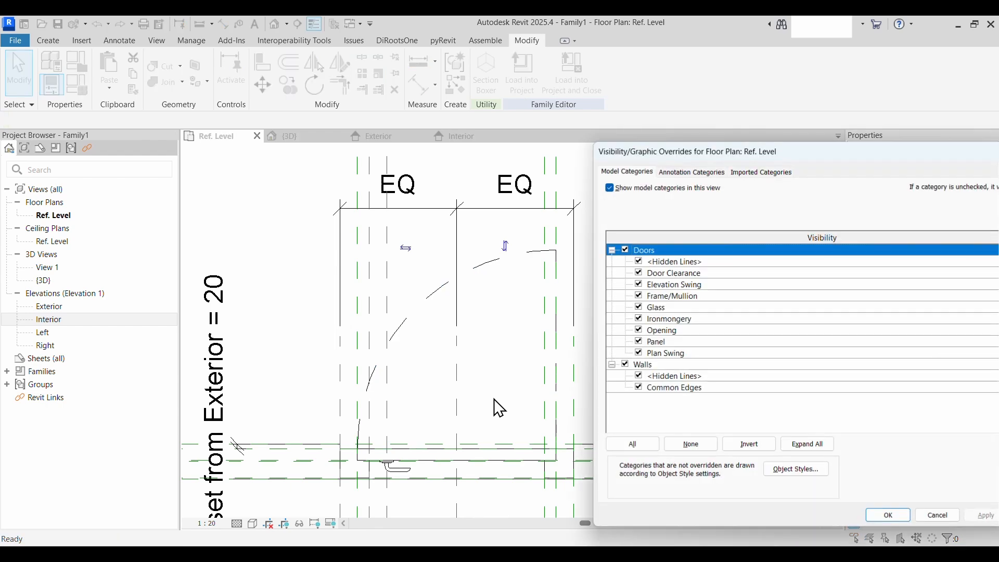
{"action": "left_click", "coordinate": [694, 172]}
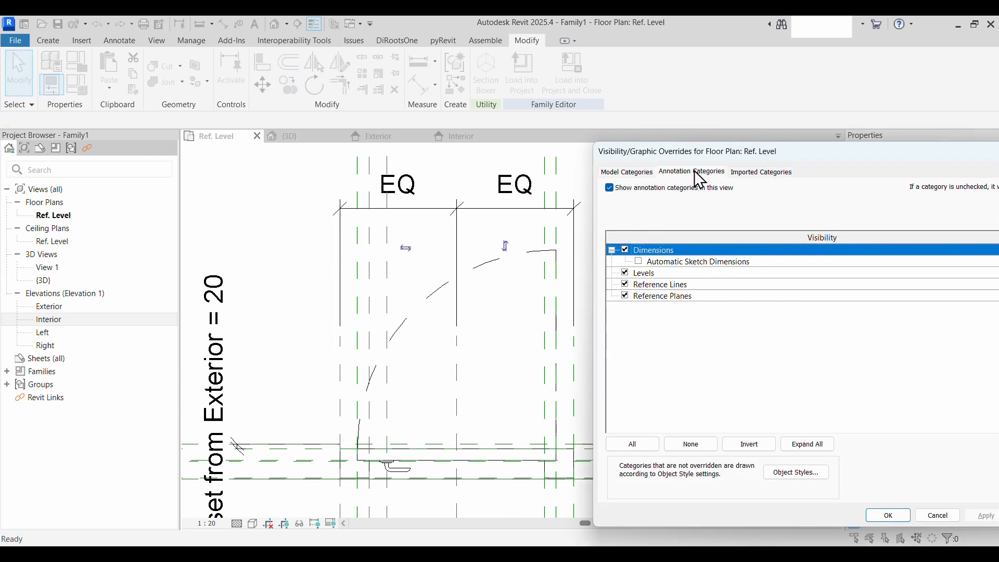
{"action": "left_click", "coordinate": [625, 295]}
{"action": "left_click", "coordinate": [883, 517]}
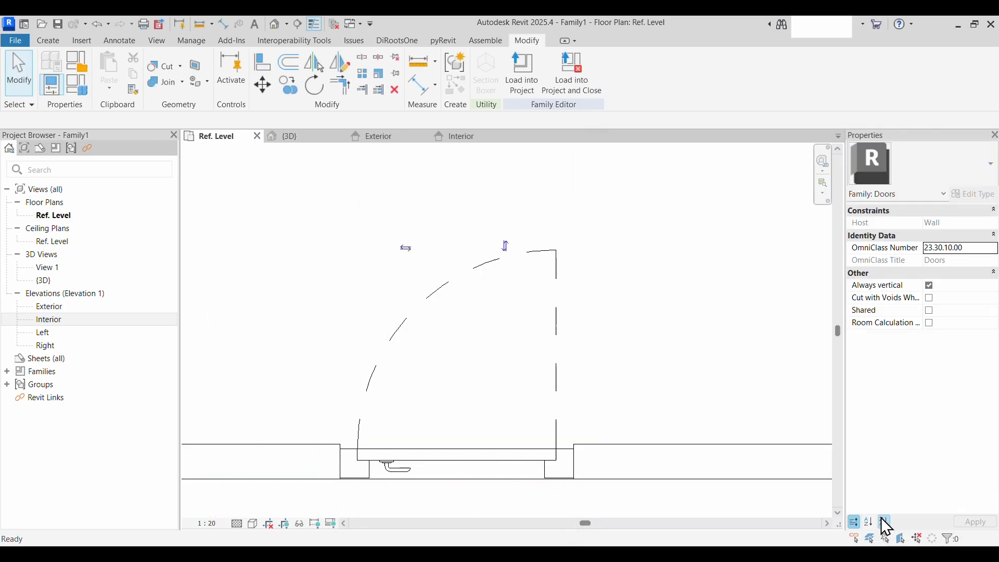
{"action": "middle_click_drag", "start_coordinate": [622, 381], "coordinate": [606, 323]}
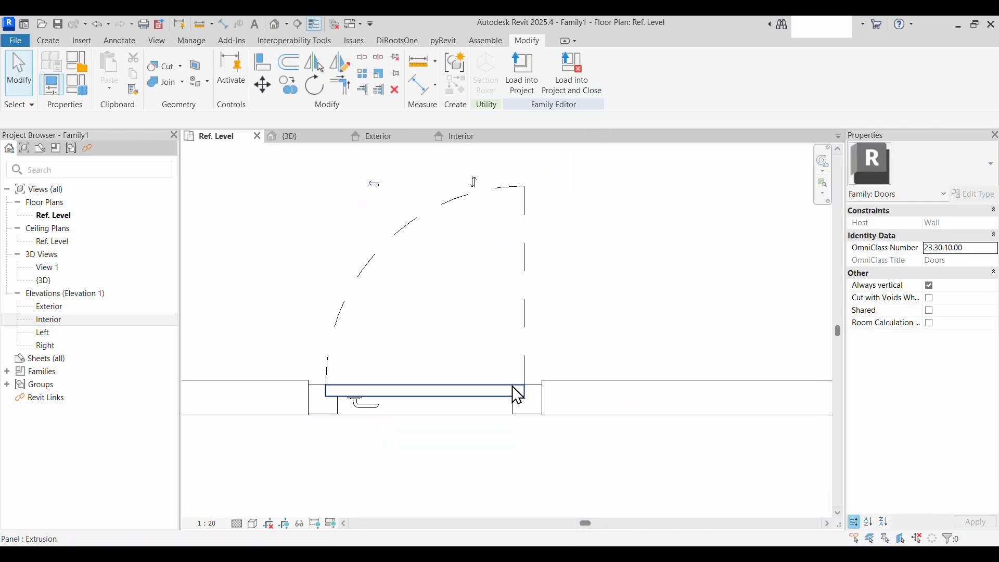
{"action": "middle_click_drag", "start_coordinate": [495, 437], "coordinate": [644, 462]}
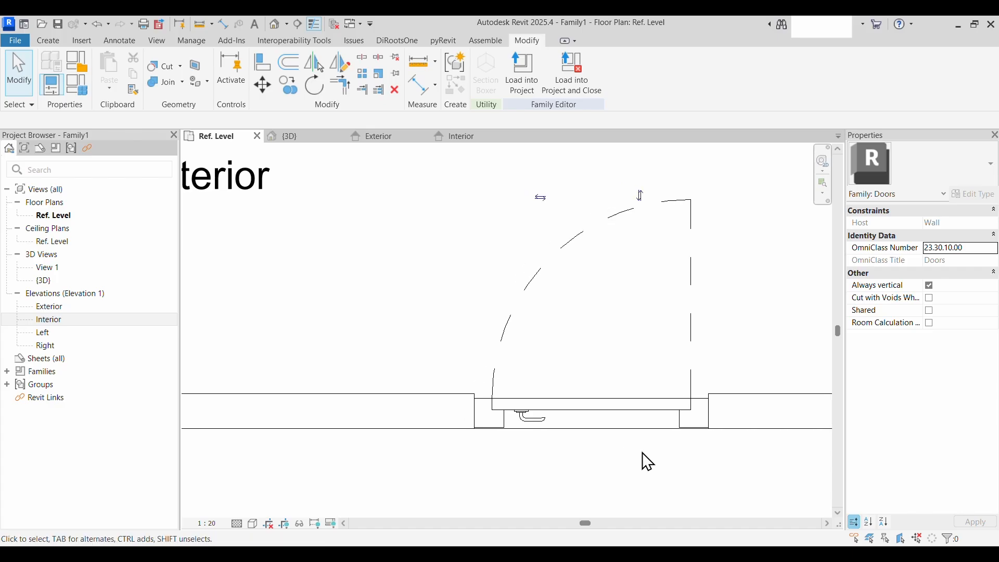
Set the family's Width parameter to 1200 and apply it to test how the swing adapts
{"action": "left_click", "coordinate": [81, 85]}
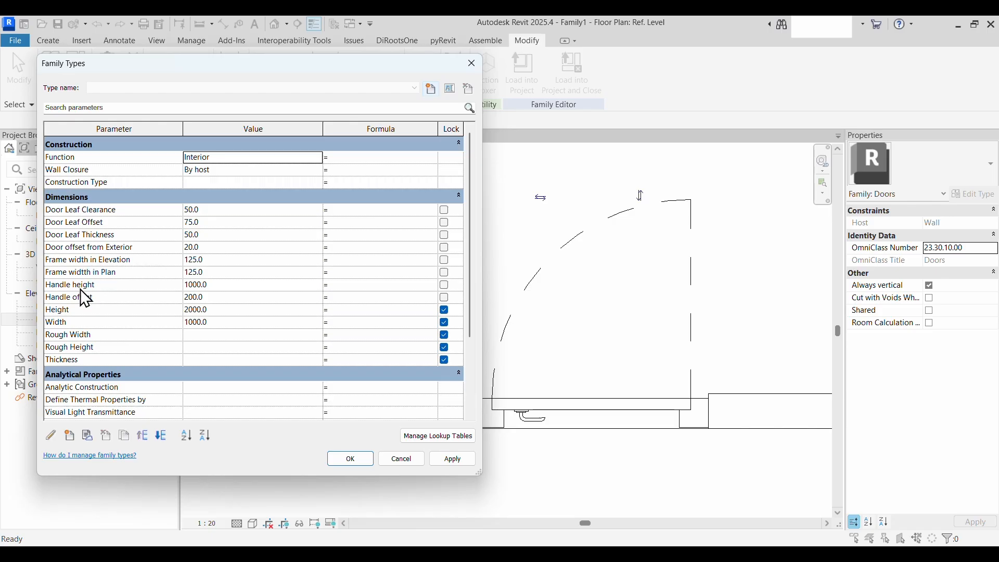
{"action": "left_click", "coordinate": [229, 324]}
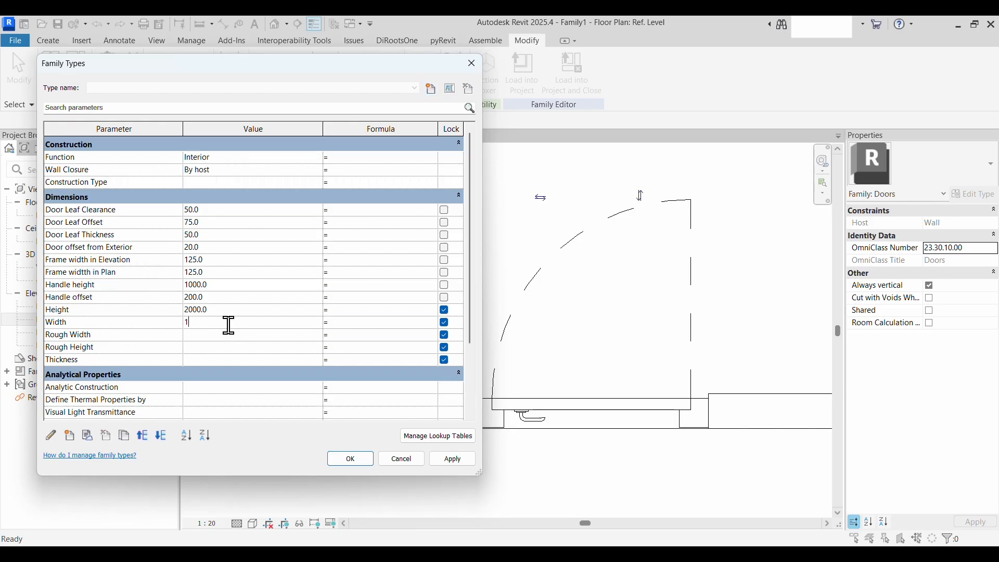
{"action": "left_click", "coordinate": [440, 459]}
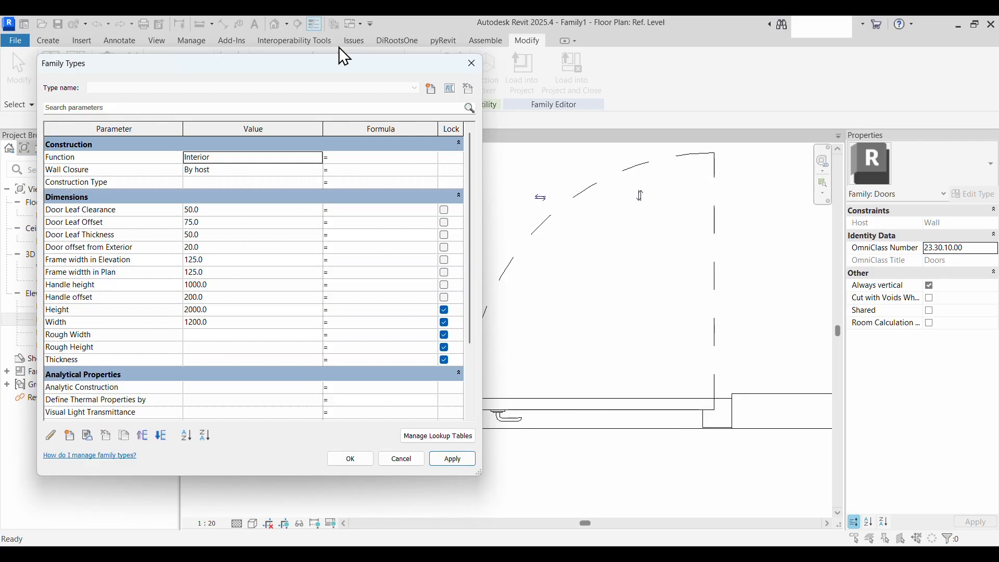
{"action": "left_click_drag", "start_coordinate": [339, 58], "coordinate": [372, 84]}
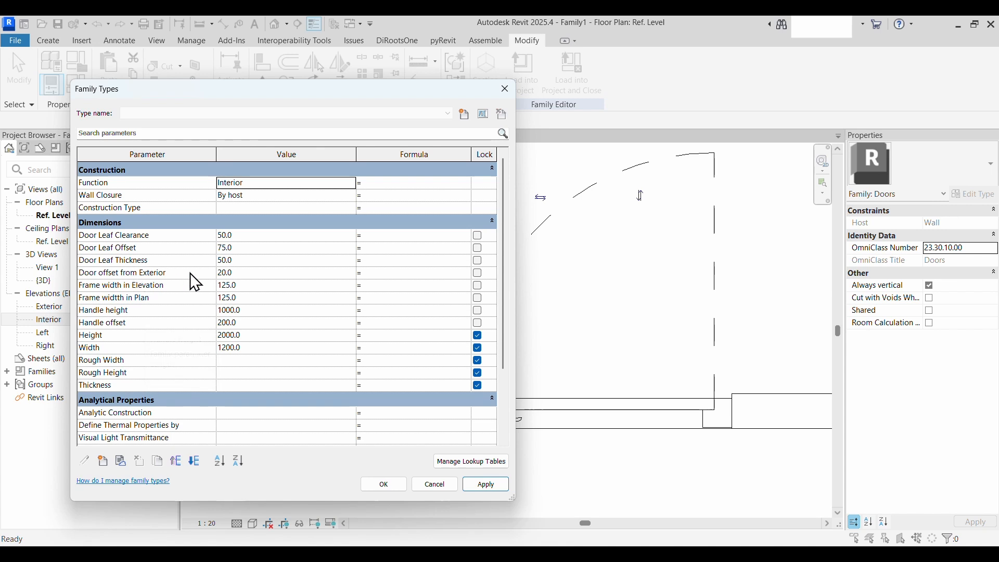
Set the Door offset from Exterior parameter to 0, apply it and accept the family types
{"action": "left_click", "coordinate": [260, 273]}
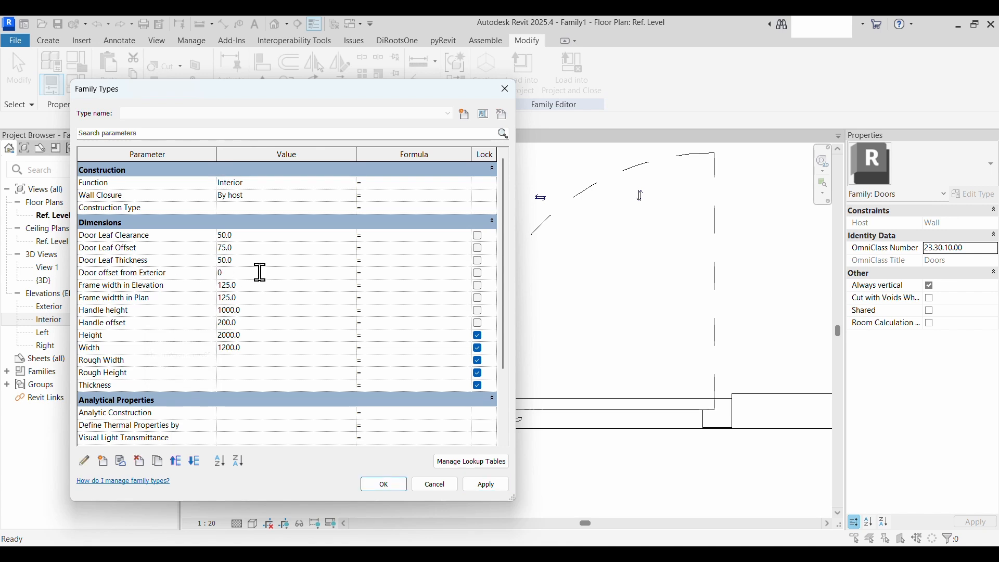
{"action": "left_click", "coordinate": [486, 488]}
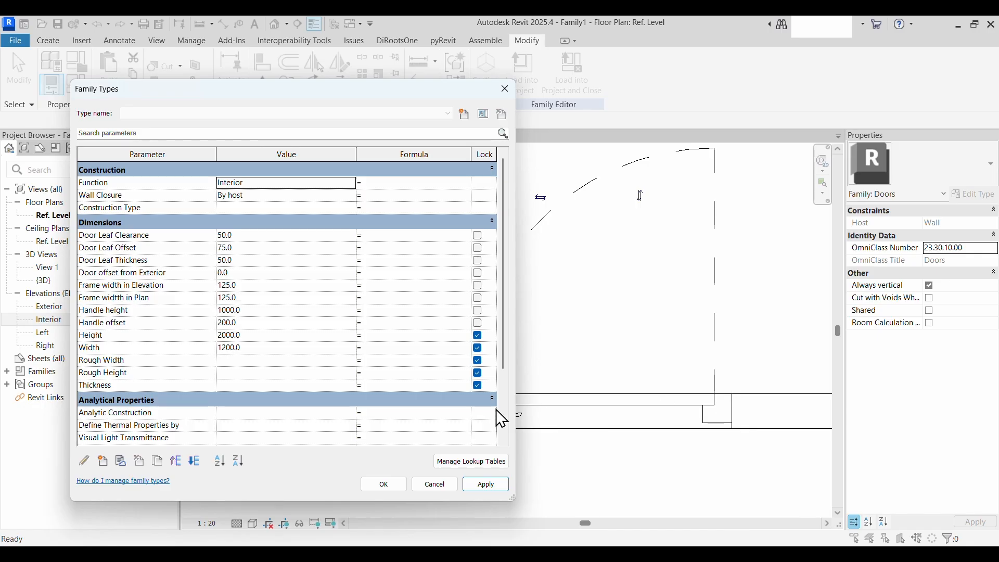
{"action": "left_click", "coordinate": [383, 484]}
Examine the dashed swing, the door leaf and the handles in plan, including with the clearance extrusion selected
{"action": "scroll", "coordinate": [393, 489], "scroll_direction": "down", "scroll_amount": 3}
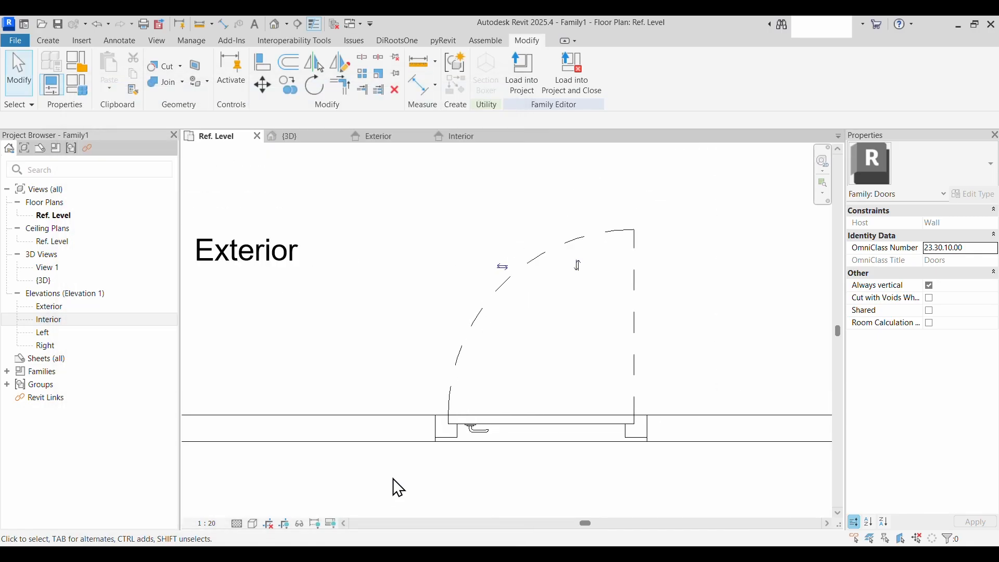
{"action": "middle_click_drag", "start_coordinate": [395, 486], "coordinate": [471, 448]}
{"action": "scroll", "coordinate": [531, 471], "scroll_direction": "up", "scroll_amount": 2}
{"action": "scroll", "coordinate": [530, 471], "scroll_direction": "up", "scroll_amount": 1}
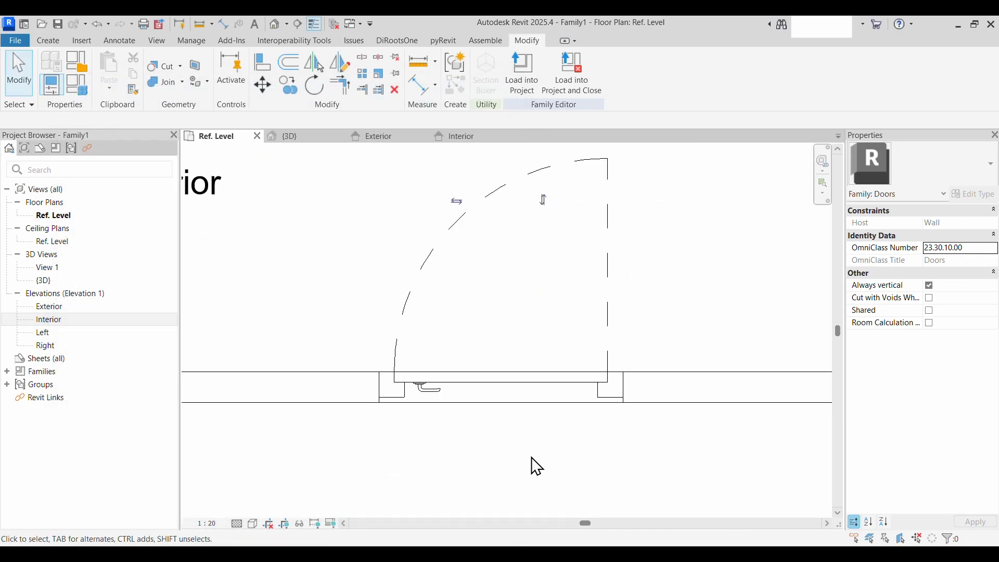
{"action": "middle_click_drag", "start_coordinate": [532, 463], "coordinate": [522, 515]}
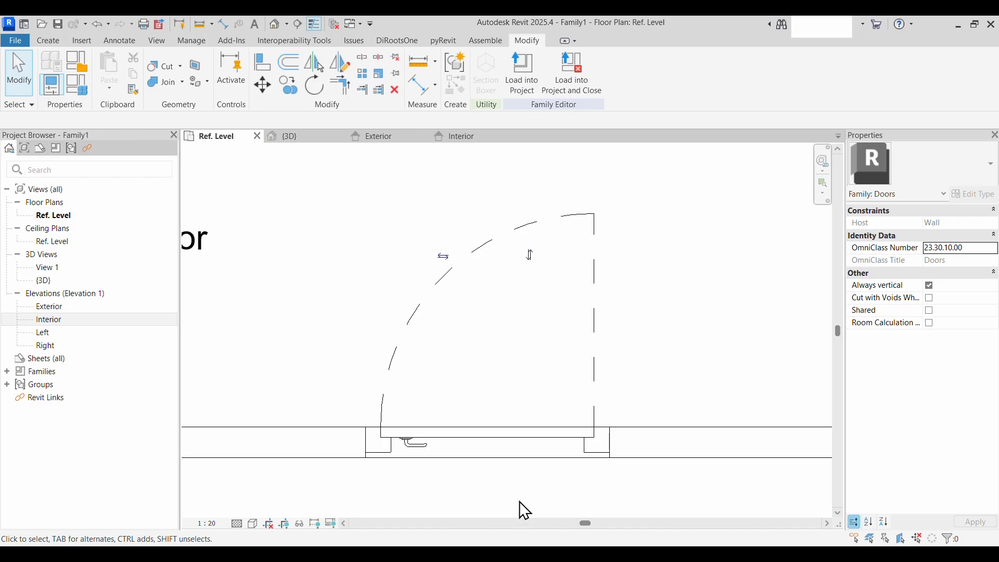
{"action": "scroll", "coordinate": [391, 240], "scroll_direction": "up", "scroll_amount": 1}
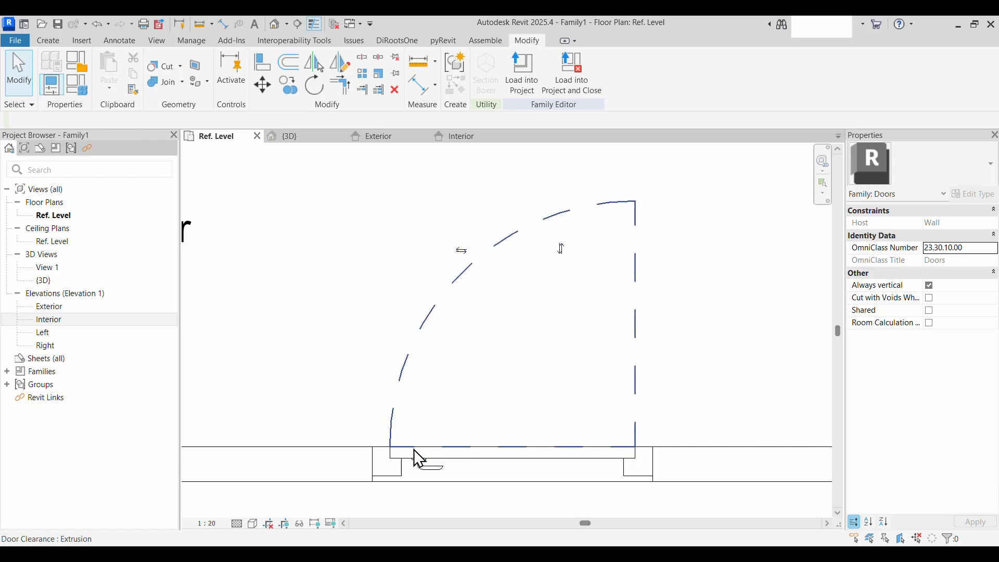
{"action": "left_click", "coordinate": [432, 322]}
{"action": "scroll", "coordinate": [434, 460], "scroll_direction": "up", "scroll_amount": 3}
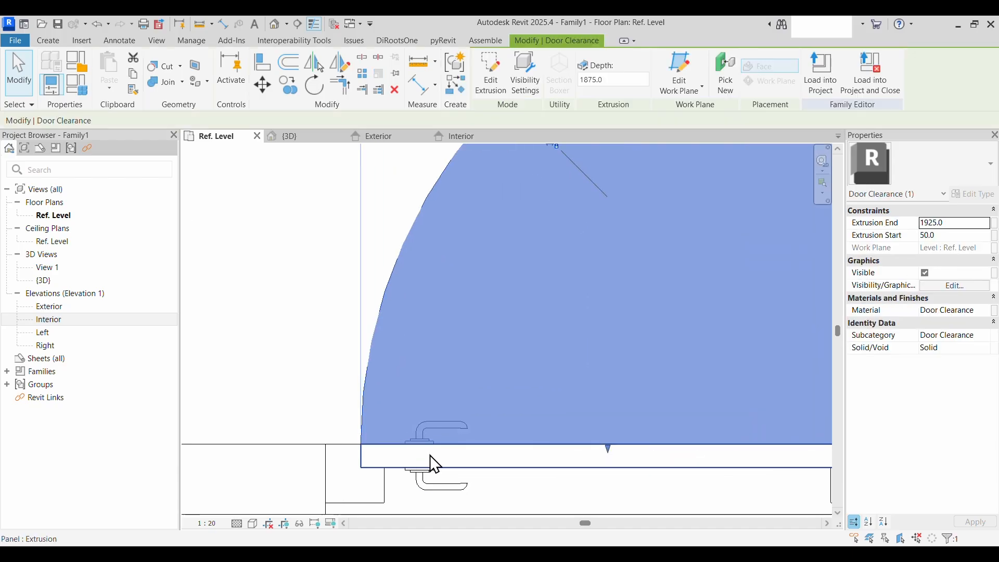
{"action": "scroll", "coordinate": [391, 423], "scroll_direction": "down", "scroll_amount": 4}
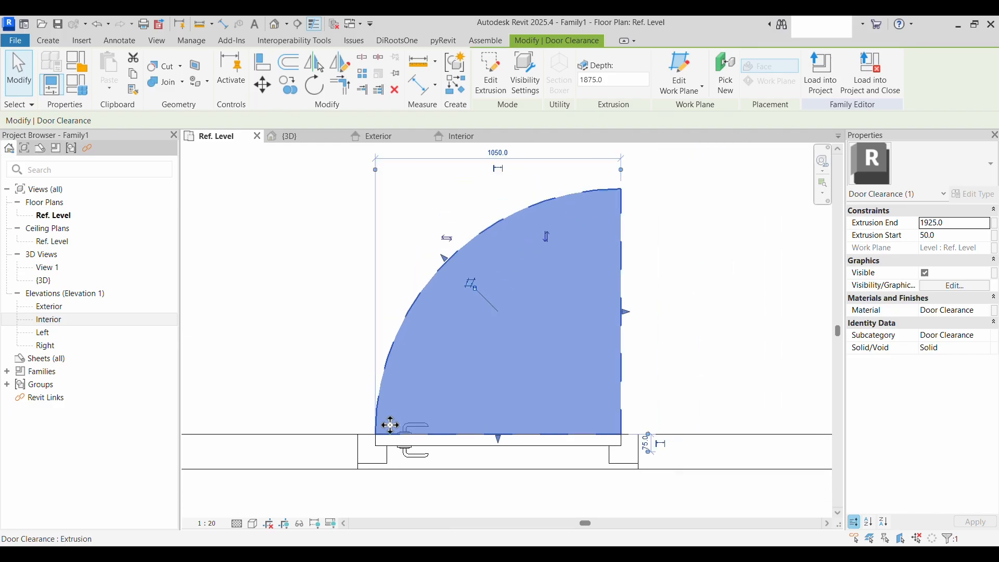
{"action": "left_click", "coordinate": [318, 374]}
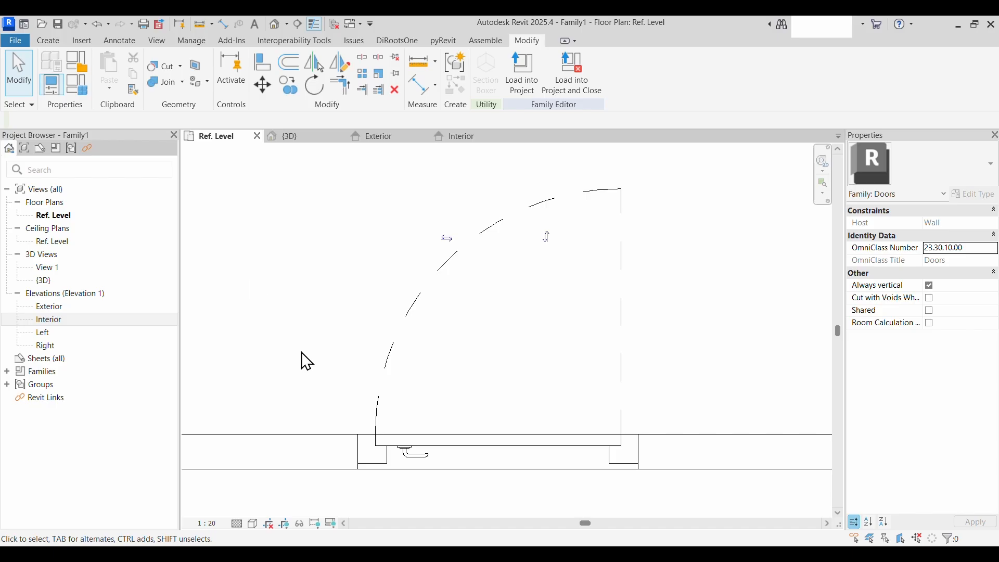
Start a symbolic line and set the Ref. Level plan's visual style to Wireframe
{"action": "left_click", "coordinate": [126, 43]}
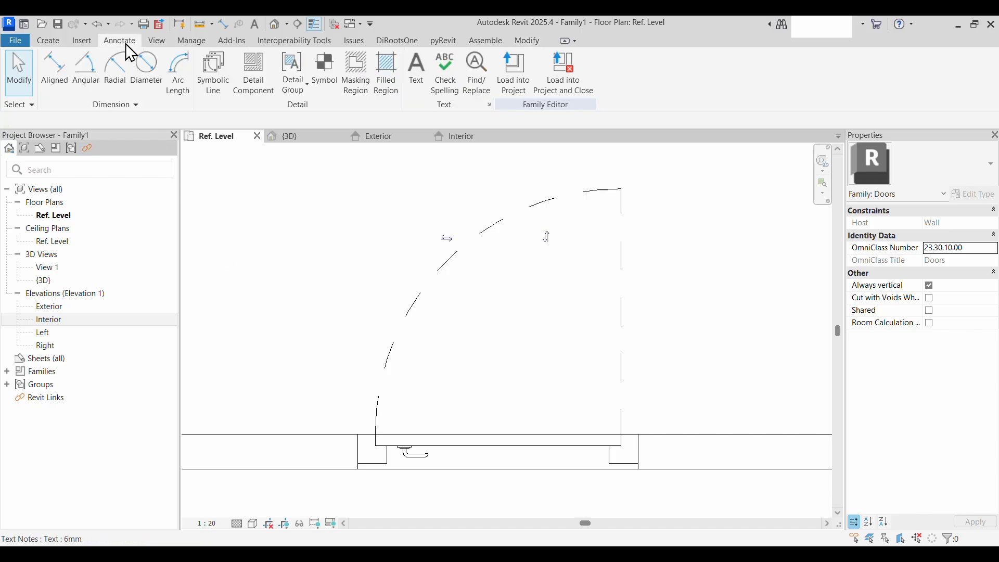
{"action": "left_click", "coordinate": [217, 84]}
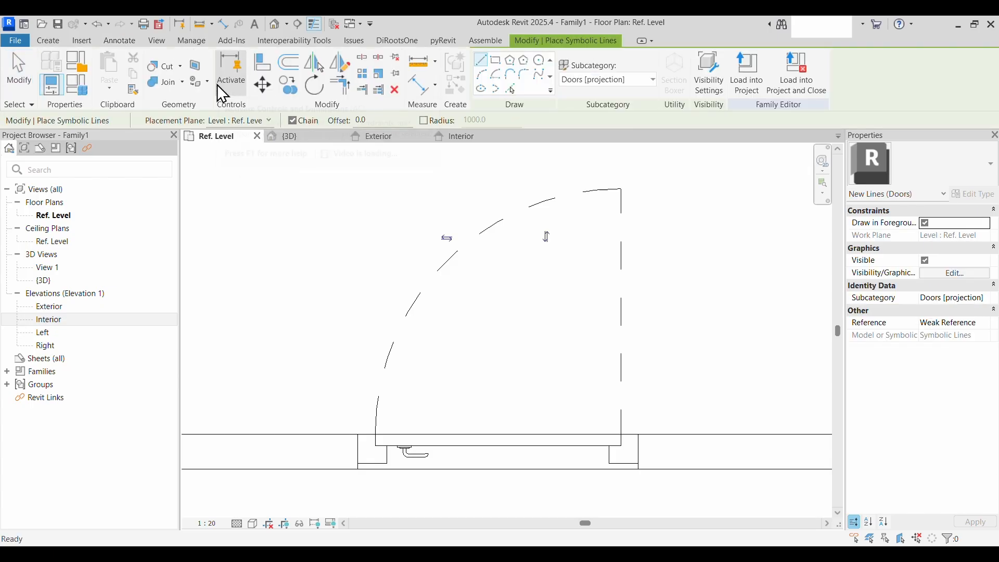
{"action": "middle_click_drag", "start_coordinate": [345, 353], "coordinate": [330, 339]}
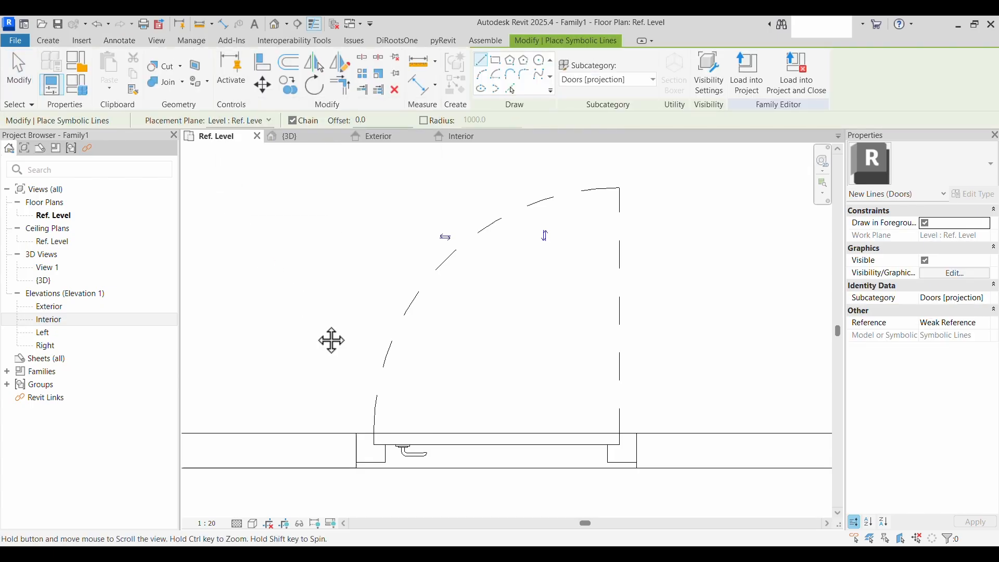
{"action": "left_click", "coordinate": [253, 524]}
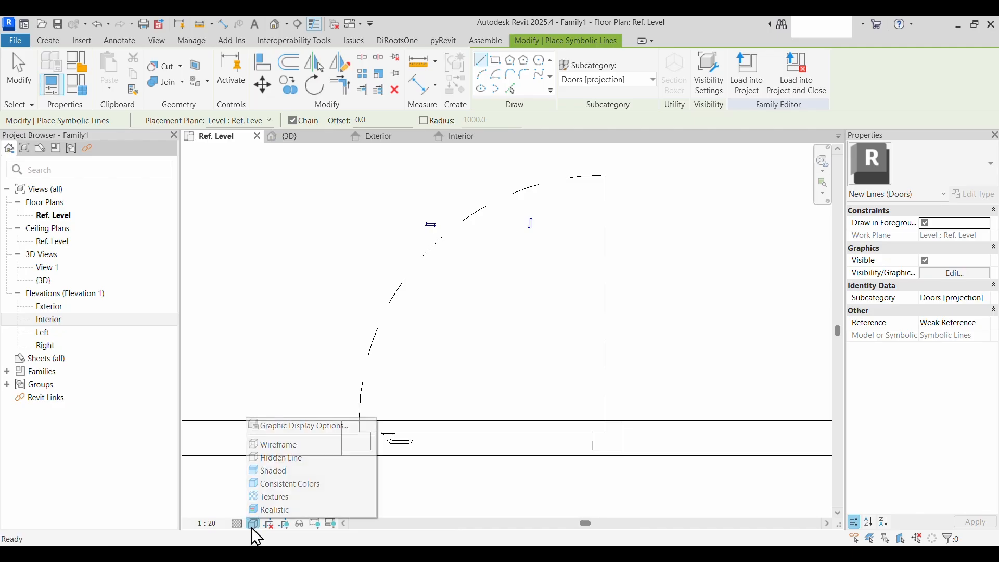
{"action": "left_click", "coordinate": [279, 458]}
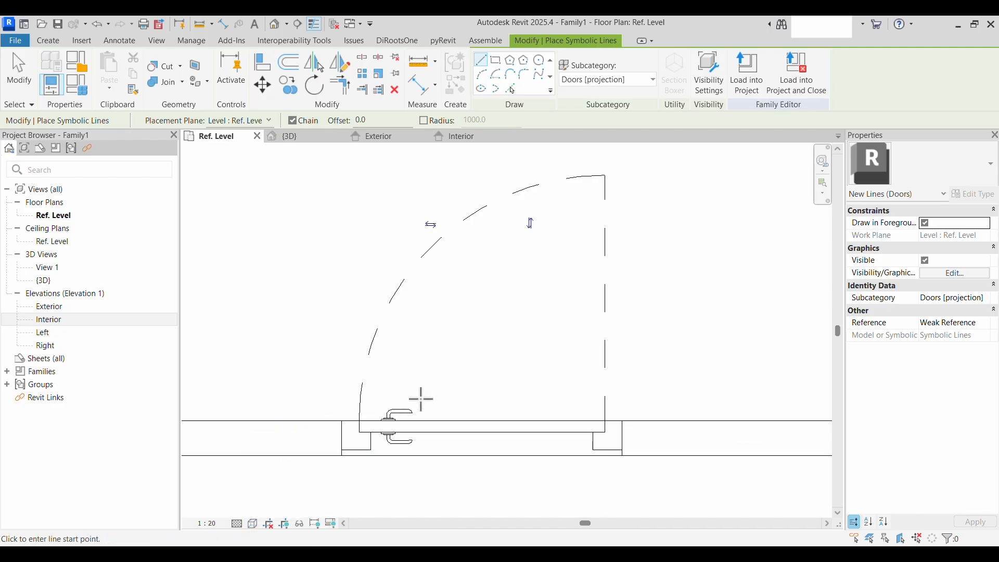
Trace the first edges of the upper door handle's stepped base with symbolic lines
{"action": "scroll", "coordinate": [384, 419], "scroll_direction": "up", "scroll_amount": 5}
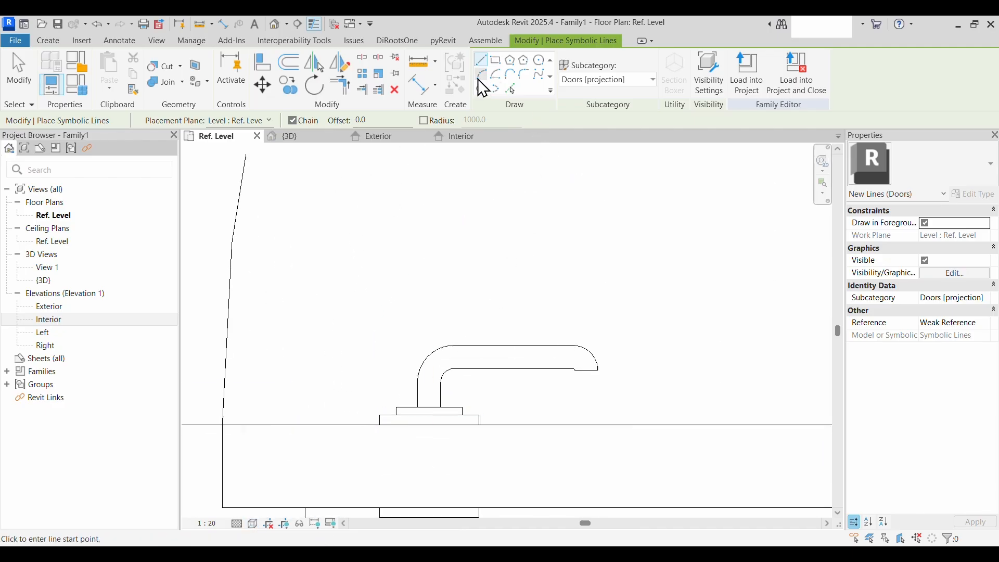
{"action": "scroll", "coordinate": [385, 427], "scroll_direction": "up", "scroll_amount": 3}
{"action": "left_click", "coordinate": [375, 420]}
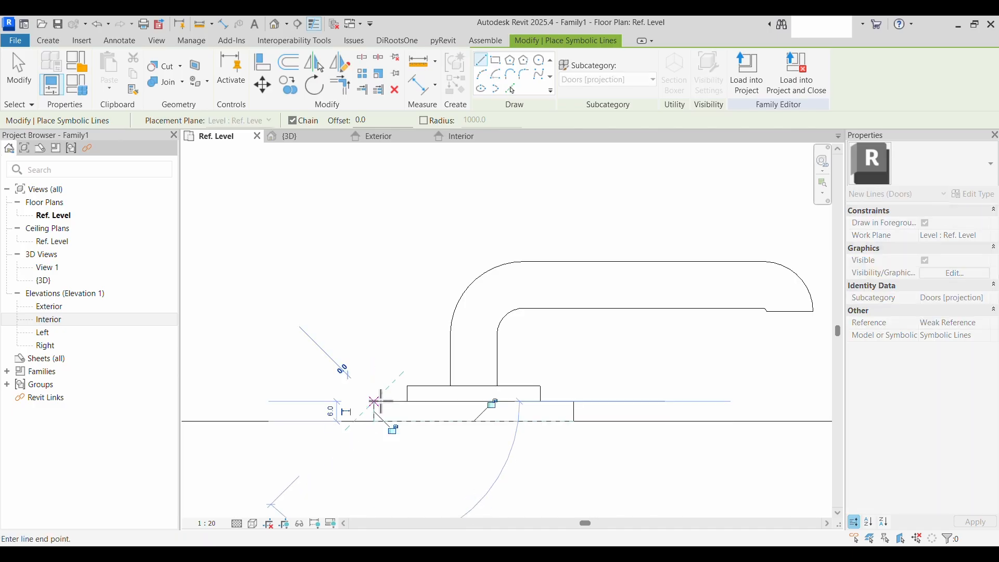
{"action": "left_click", "coordinate": [407, 401]}
{"action": "left_click", "coordinate": [406, 386]}
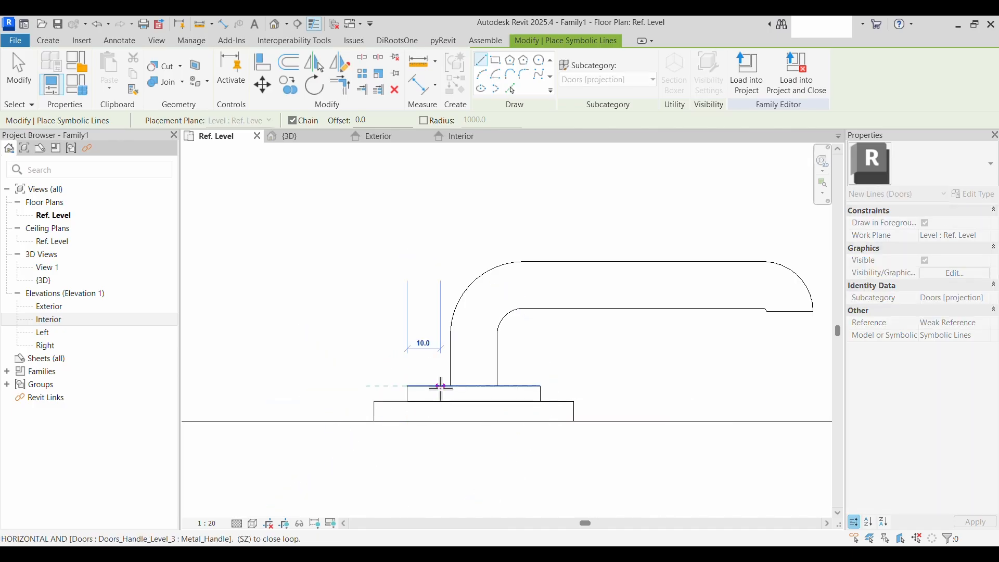
{"action": "key", "text": "Escape"}
{"action": "key", "text": "Escape"}
Examine both handles, the door leaf and the dashed swing in plan, checking the visual style options
{"action": "scroll", "coordinate": [503, 401], "scroll_direction": "down", "scroll_amount": 2}
{"action": "scroll", "coordinate": [610, 388], "scroll_direction": "up", "scroll_amount": 2}
{"action": "scroll", "coordinate": [615, 397], "scroll_direction": "down", "scroll_amount": 1}
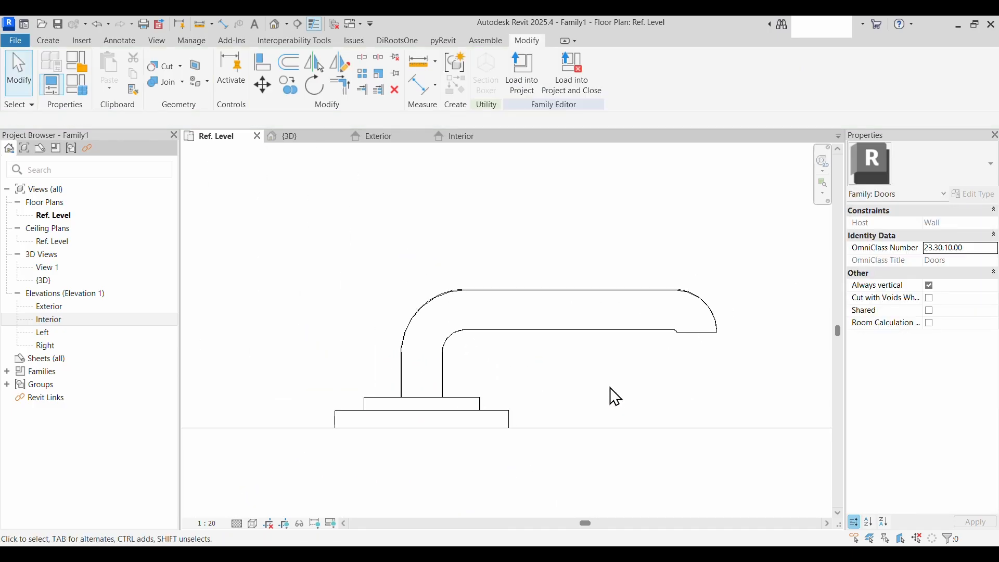
{"action": "scroll", "coordinate": [614, 397], "scroll_direction": "down", "scroll_amount": 3}
{"action": "middle_click_drag", "start_coordinate": [685, 404], "coordinate": [536, 448]}
{"action": "scroll", "coordinate": [420, 401], "scroll_direction": "down", "scroll_amount": 2}
{"action": "scroll", "coordinate": [525, 441], "scroll_direction": "down", "scroll_amount": 1}
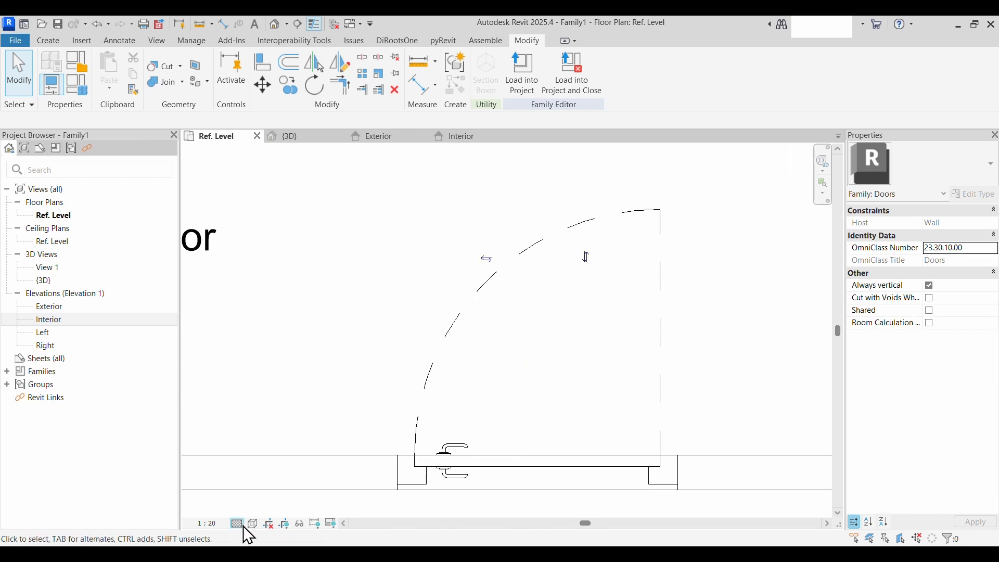
{"action": "left_click", "coordinate": [254, 523]}
{"action": "left_click", "coordinate": [289, 459]}
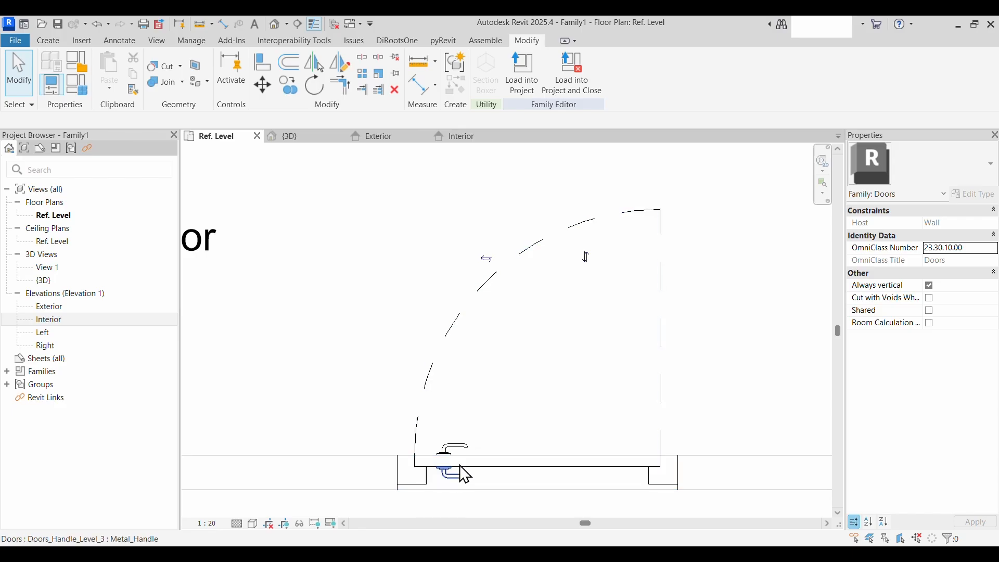
{"action": "middle_click_drag", "start_coordinate": [524, 403], "coordinate": [472, 407]}
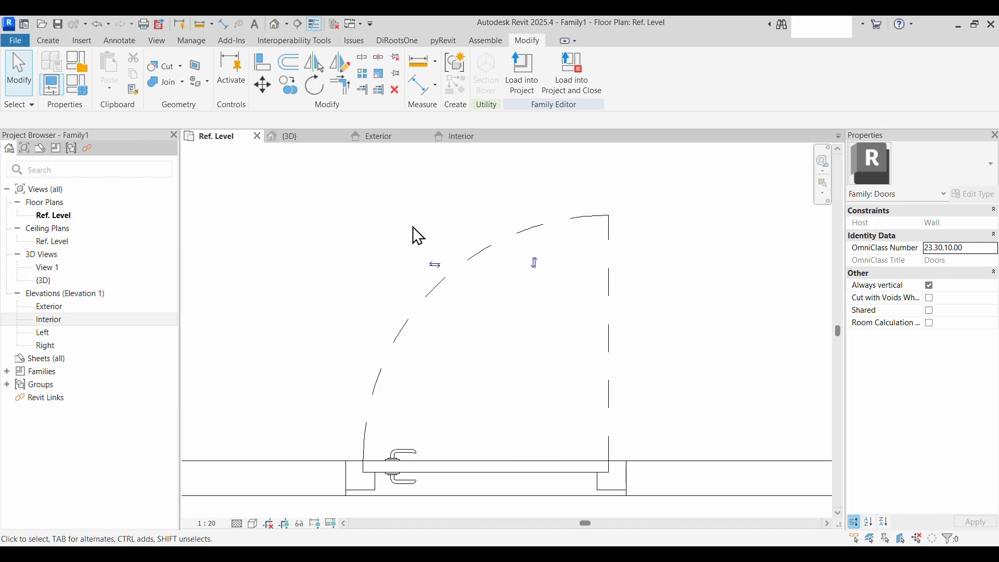
Create a new project from the Construction Template
{"action": "left_click", "coordinate": [14, 42]}
{"action": "mouse_move", "coordinate": [85, 98]}
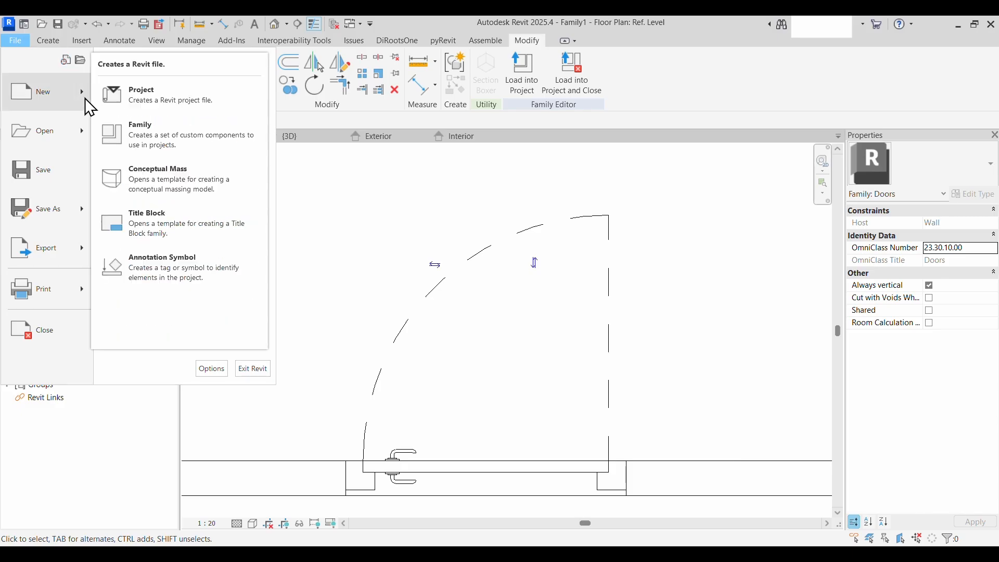
{"action": "left_click", "coordinate": [177, 95]}
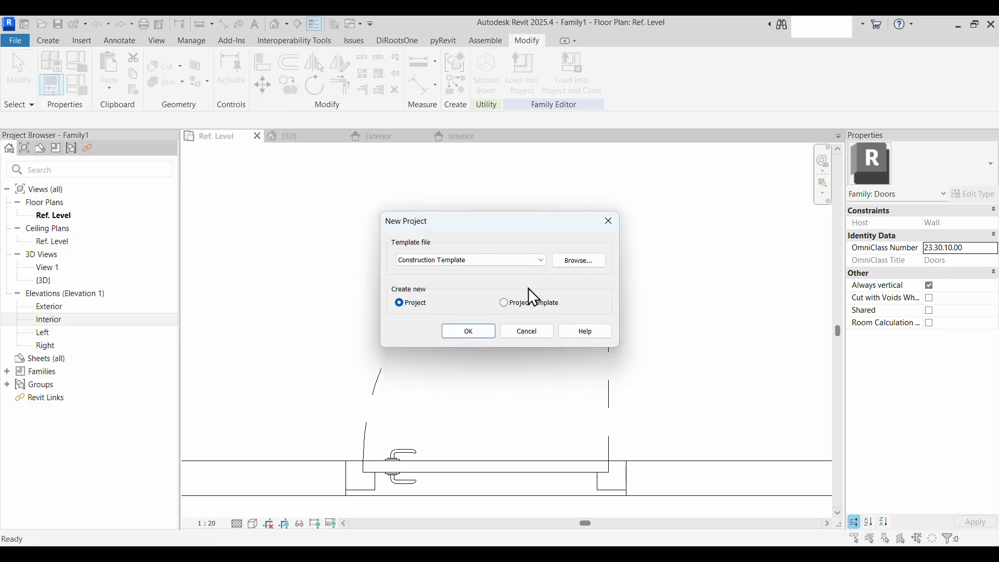
{"action": "left_click", "coordinate": [474, 334]}
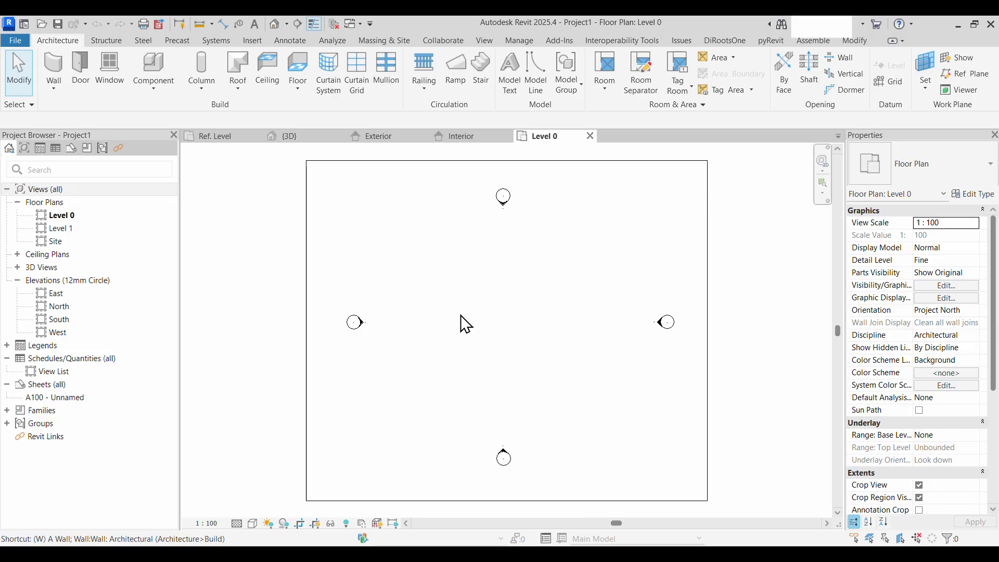
Draw a horizontal basic exterior wall about 20000 mm long between the elevation markers in the Level 0 plan
{"action": "key", "text": "w"}
{"action": "key", "text": "a"}
{"action": "left_click", "coordinate": [407, 321]}
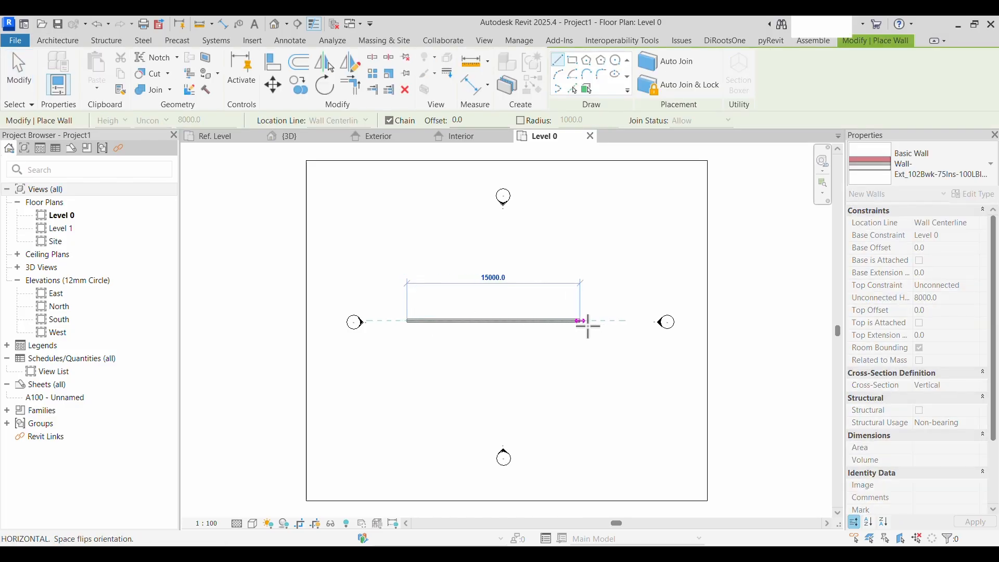
{"action": "left_click", "coordinate": [638, 321]}
{"action": "key", "text": "Escape"}
{"action": "key", "text": "Escape"}
Isolate the new wall in a 3D view with a selection box
{"action": "left_click", "coordinate": [546, 320]}
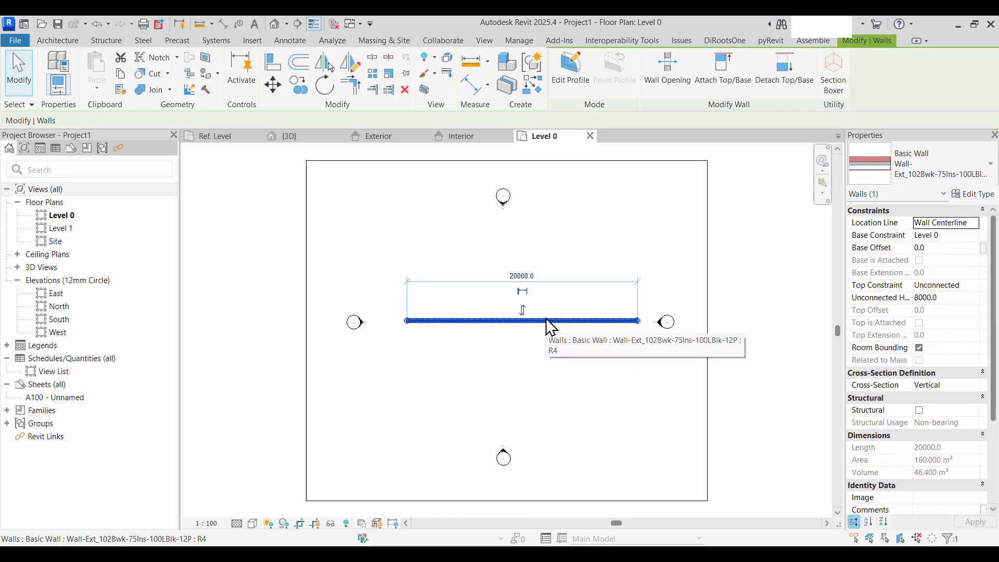
{"action": "key", "text": "b"}
{"action": "key", "text": "x"}
{"action": "scroll", "coordinate": [515, 418], "scroll_direction": "up", "scroll_amount": 5}
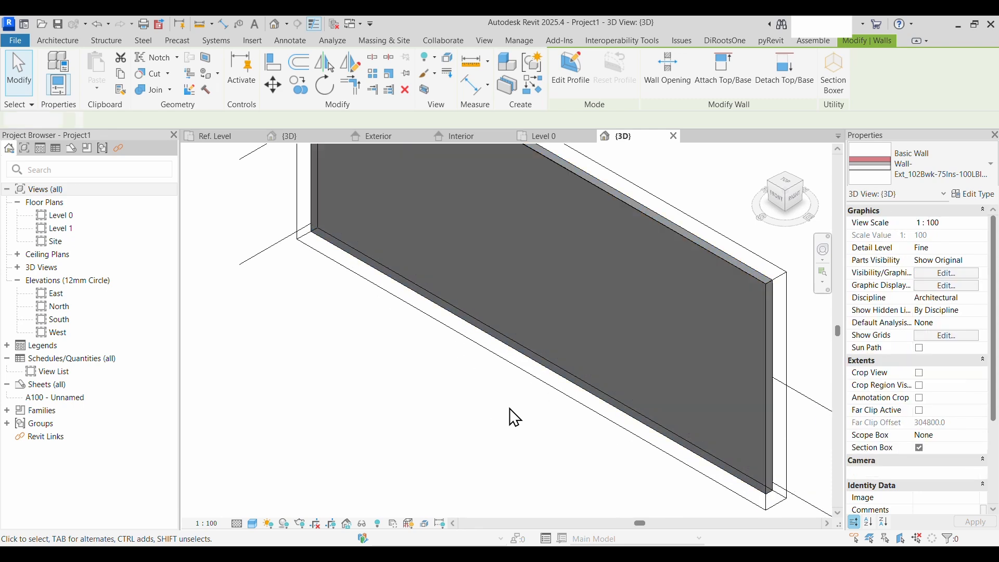
{"action": "key", "text": "Escape"}
{"action": "scroll", "coordinate": [417, 504], "scroll_direction": "down", "scroll_amount": 6}
Load the door family into the project and place one door near the middle of the wall in Level 0
{"action": "left_click", "coordinate": [223, 137]}
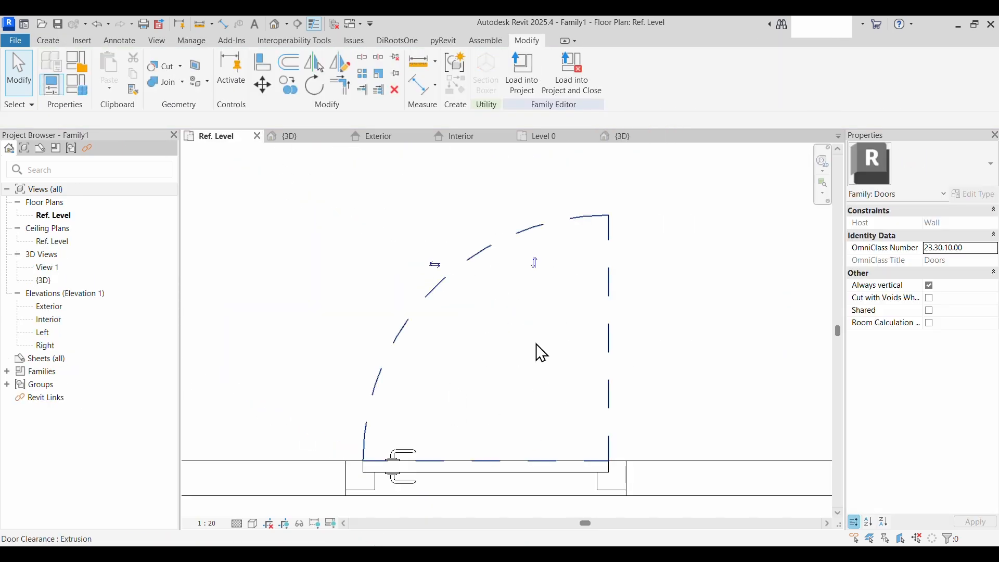
{"action": "left_click", "coordinate": [523, 81]}
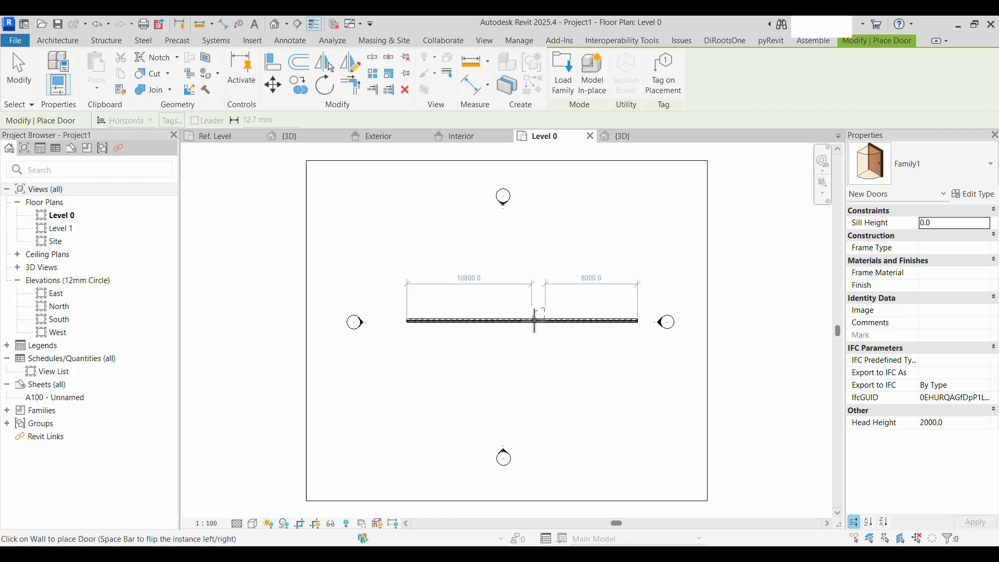
{"action": "scroll", "coordinate": [525, 319], "scroll_direction": "up", "scroll_amount": 4}
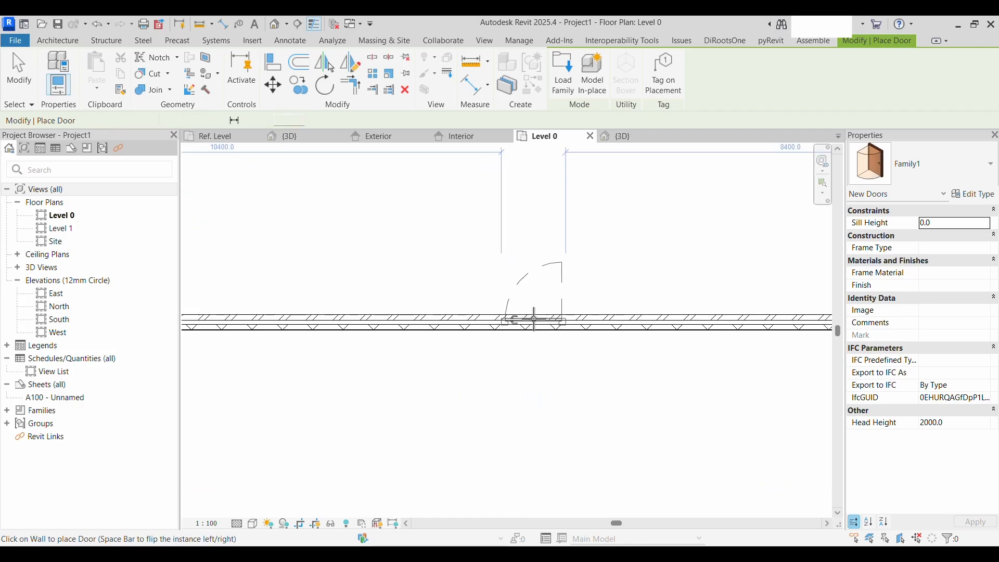
{"action": "scroll", "coordinate": [546, 350], "scroll_direction": "up", "scroll_amount": 4}
{"action": "middle_click_drag", "start_coordinate": [546, 350], "coordinate": [536, 382]}
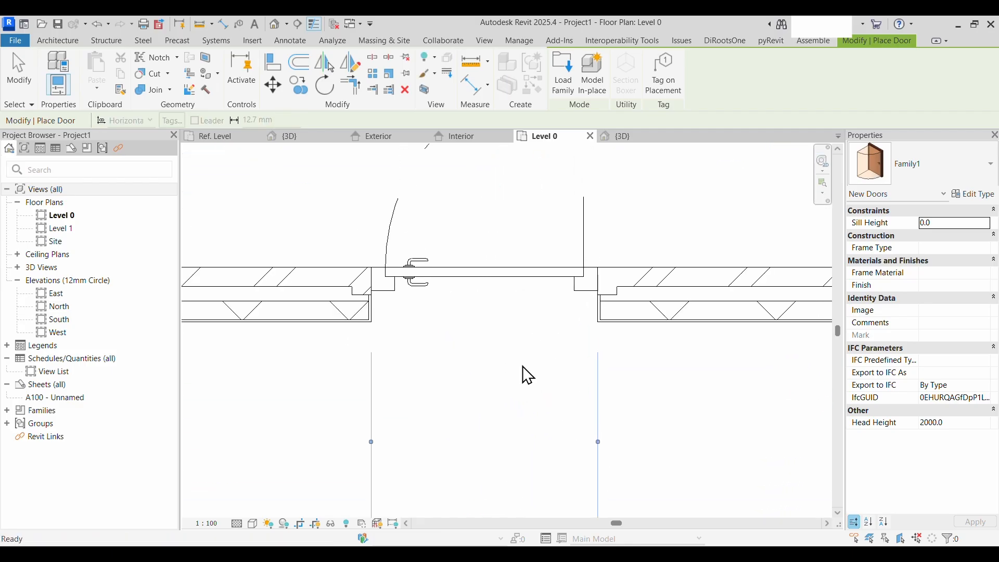
{"action": "key", "text": "Escape"}
{"action": "scroll", "coordinate": [523, 365], "scroll_direction": "down", "scroll_amount": 5}
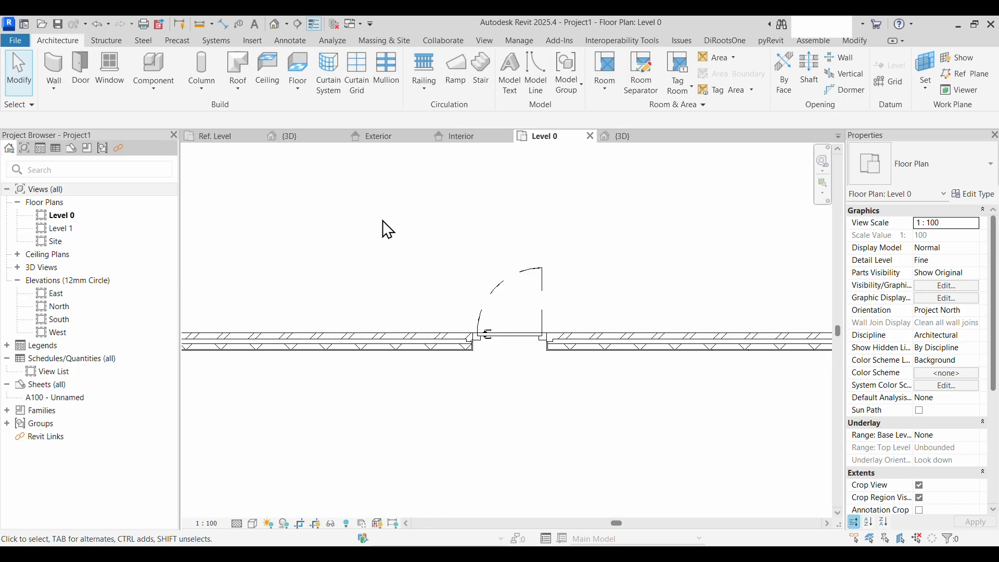
Examine the placed door in 3D from both wall sides, including its handles and the transparent dashed swing clearance
{"action": "left_click", "coordinate": [633, 139]}
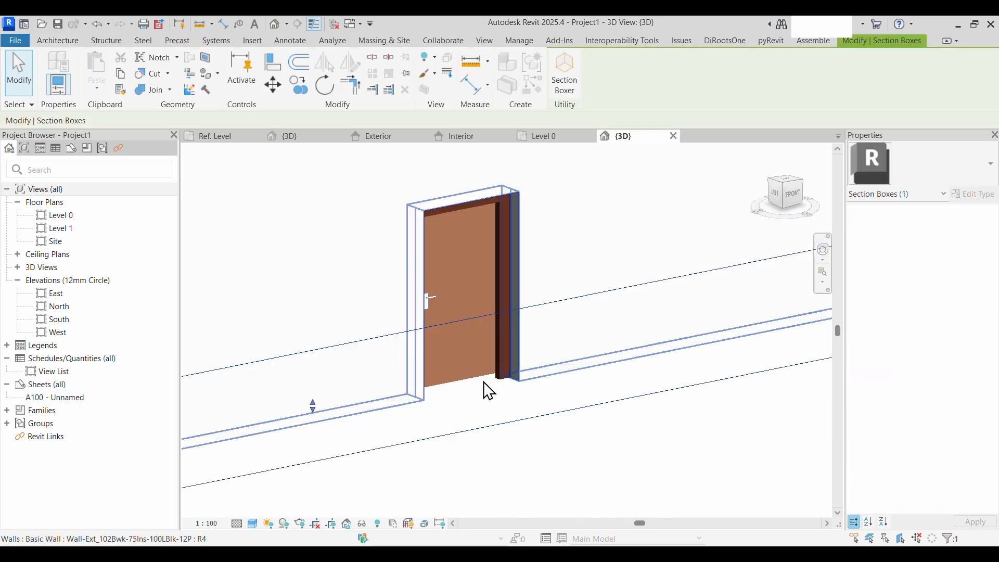
{"action": "scroll", "coordinate": [448, 343], "scroll_direction": "up", "scroll_amount": 5}
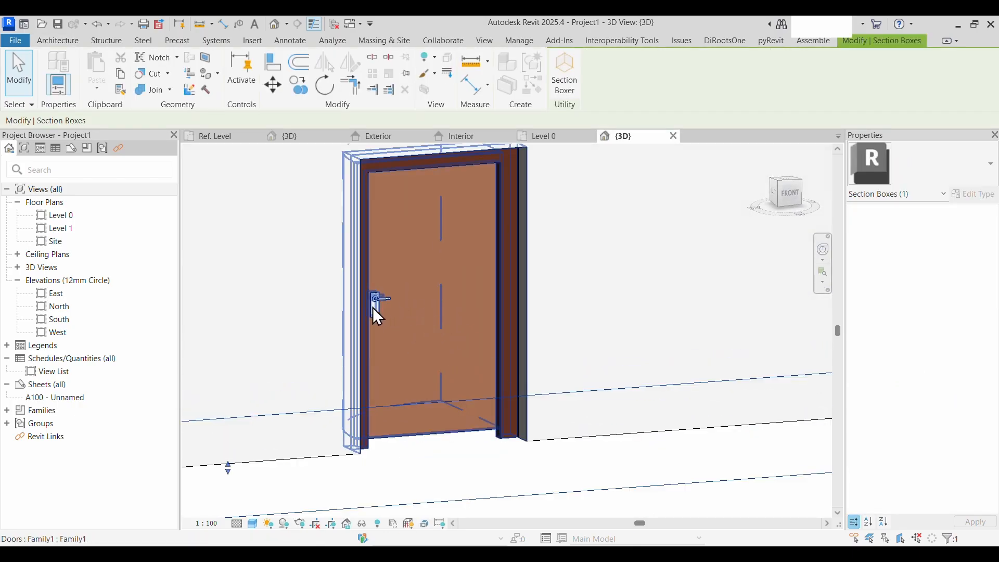
{"action": "scroll", "coordinate": [373, 364], "scroll_direction": "down", "scroll_amount": 4}
{"action": "middle_click_drag", "start_coordinate": [467, 397], "coordinate": [414, 423], "text": "shift"}
{"action": "scroll", "coordinate": [548, 441], "scroll_direction": "down", "scroll_amount": 2}
{"action": "scroll", "coordinate": [405, 377], "scroll_direction": "up", "scroll_amount": 4}
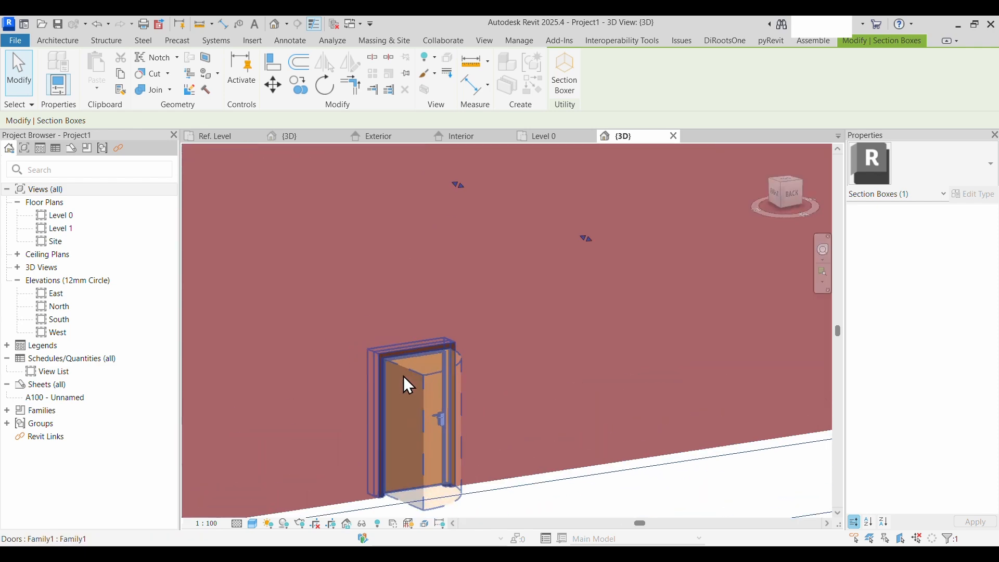
{"action": "middle_click_drag", "start_coordinate": [484, 442], "coordinate": [590, 471], "text": "shift"}
{"action": "scroll", "coordinate": [529, 378], "scroll_direction": "up", "scroll_amount": 1}
{"action": "scroll", "coordinate": [517, 385], "scroll_direction": "up", "scroll_amount": 1}
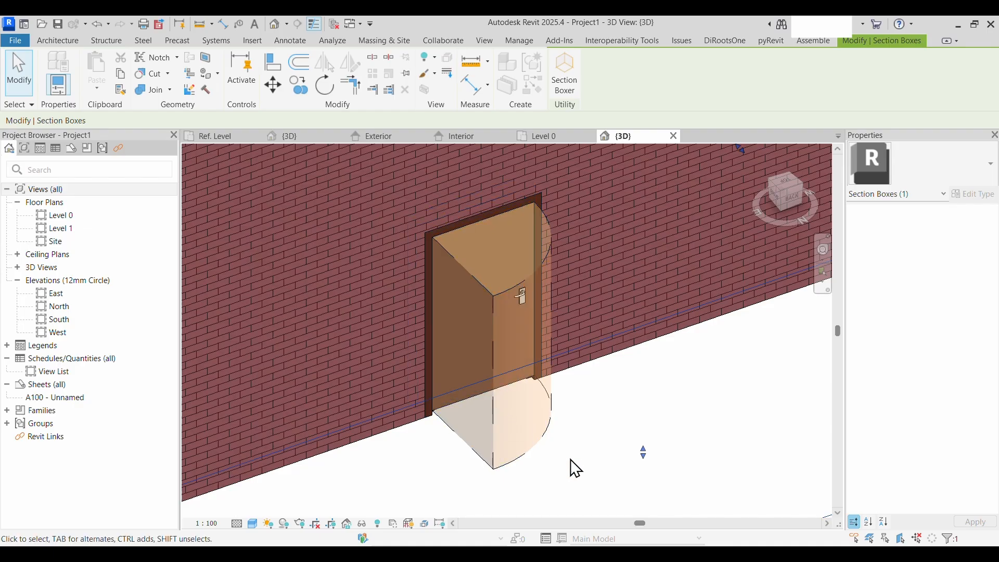
{"action": "middle_click_drag", "start_coordinate": [570, 458], "coordinate": [609, 444], "text": "shift"}
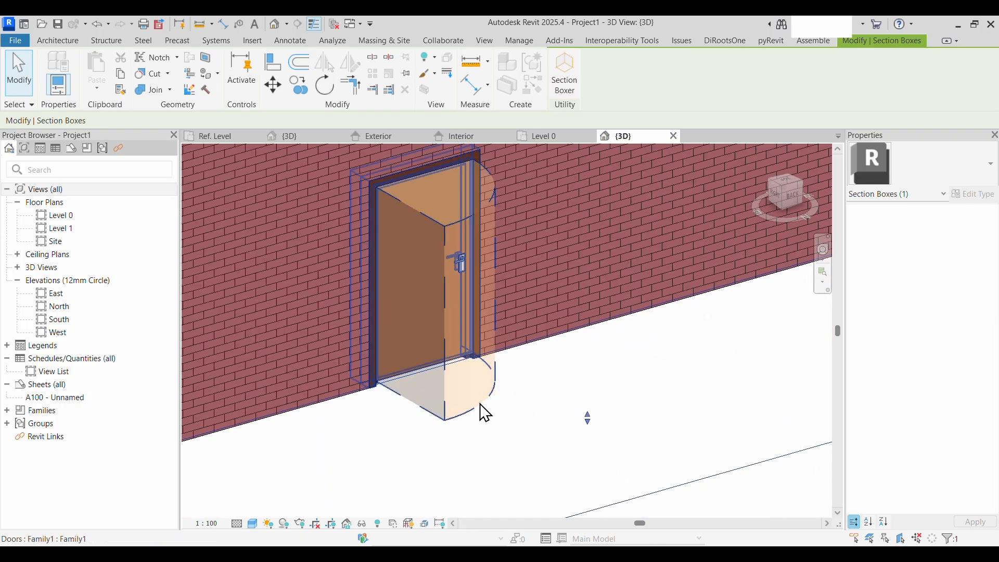
{"action": "scroll", "coordinate": [497, 410], "scroll_direction": "up", "scroll_amount": 1}
{"action": "middle_click_drag", "start_coordinate": [498, 410], "coordinate": [535, 483]}
{"action": "middle_click_drag", "start_coordinate": [591, 461], "coordinate": [629, 486]}
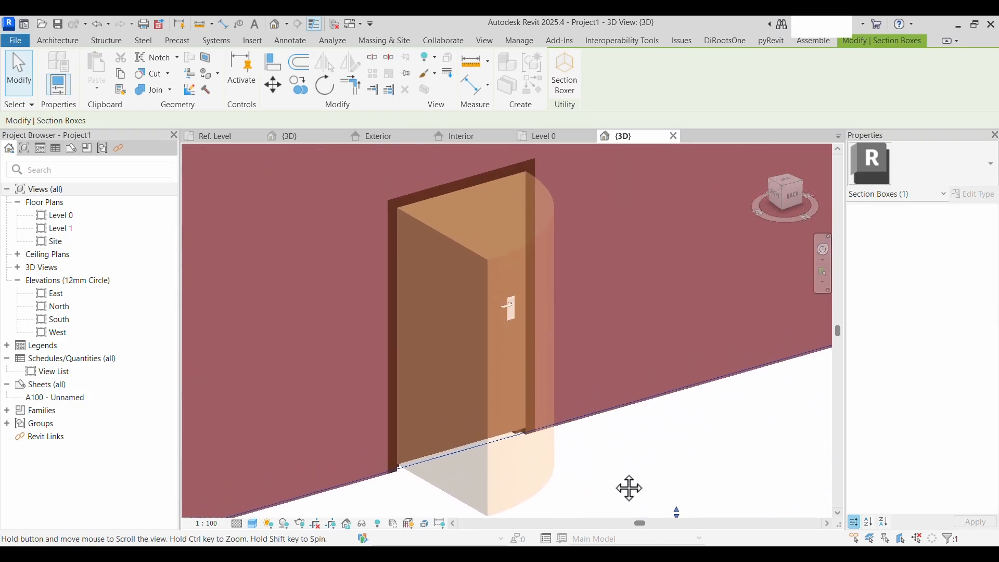
{"action": "scroll", "coordinate": [616, 480], "scroll_direction": "down", "scroll_amount": 2}
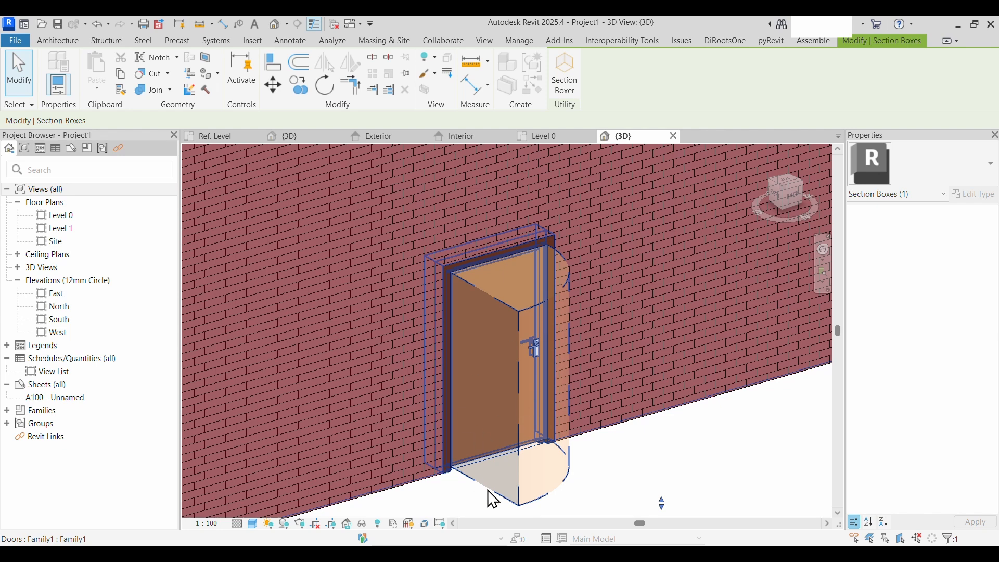
{"action": "middle_click_drag", "start_coordinate": [602, 483], "coordinate": [569, 488], "text": "shift"}
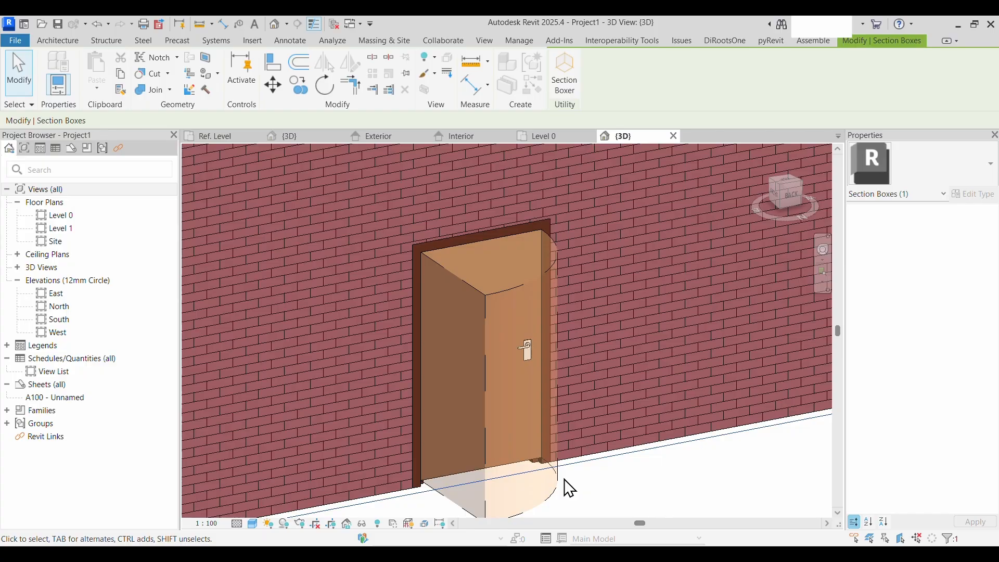